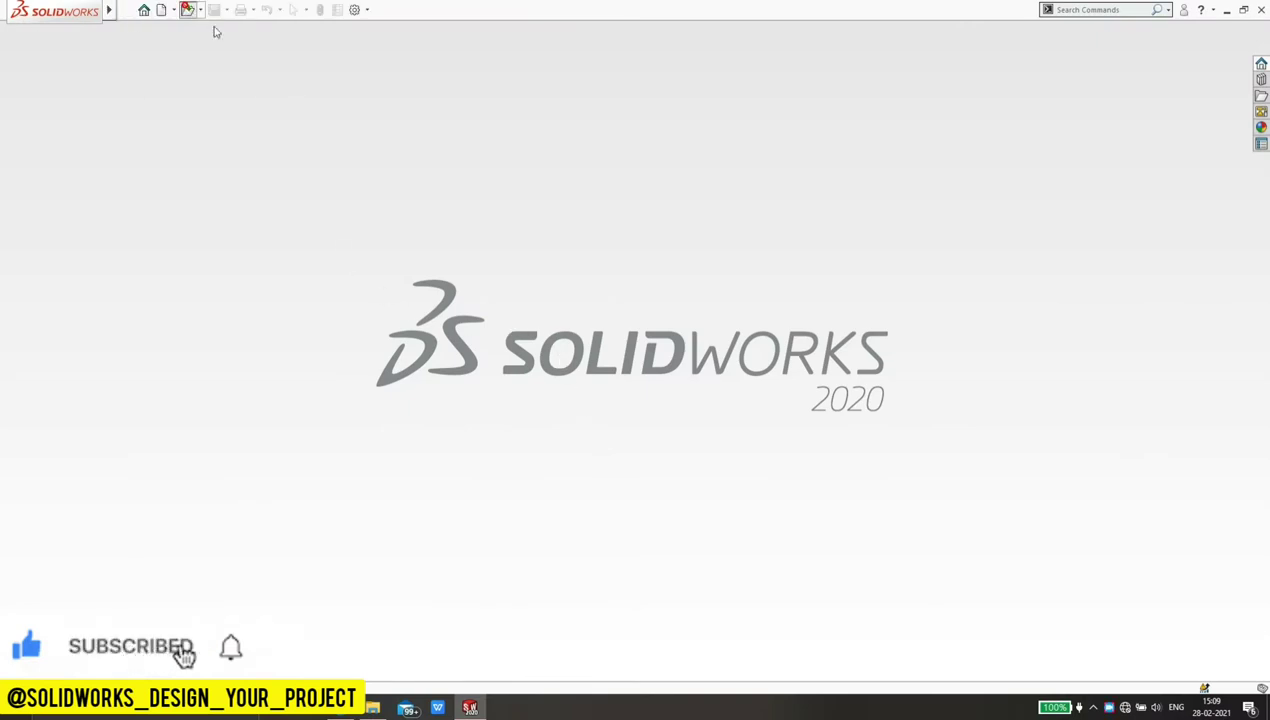
Step: Open the part 1M from the Recent Documents list after cancelling the file browser
{"action": "left_click", "coordinate": [187, 10]}
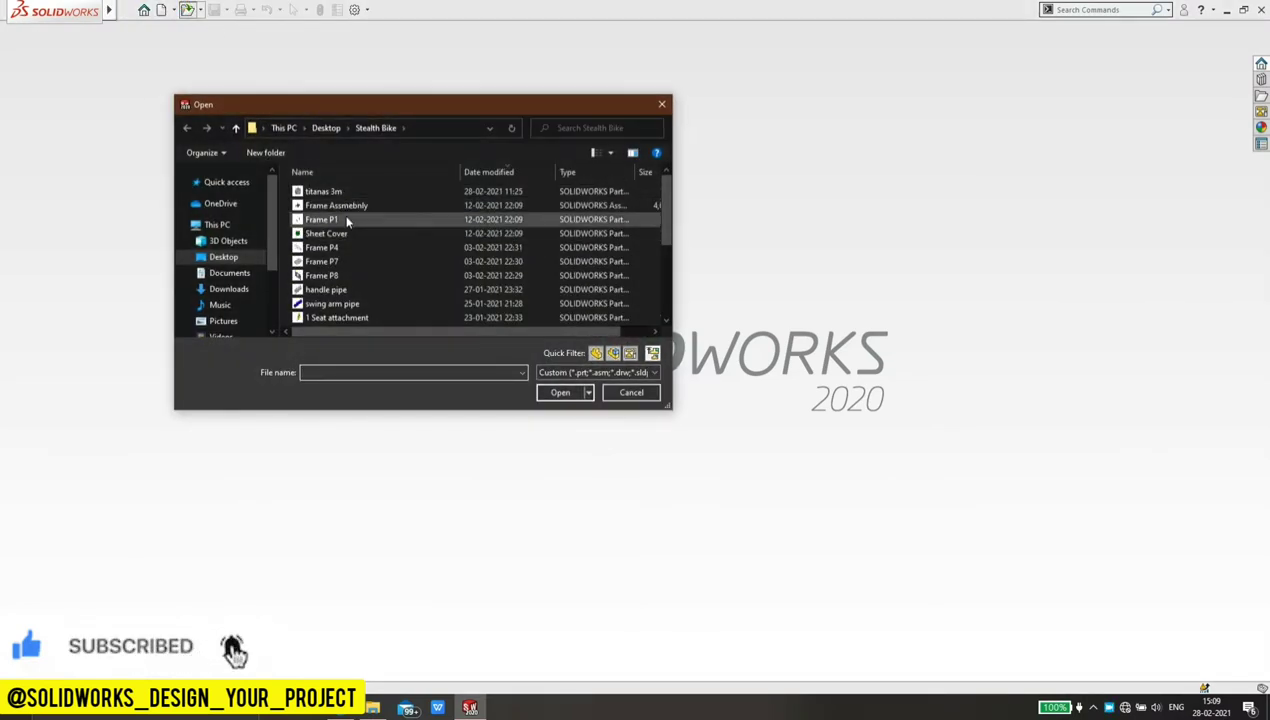
{"action": "scroll", "coordinate": [342, 229], "scroll_direction": "down", "scroll_amount": 2}
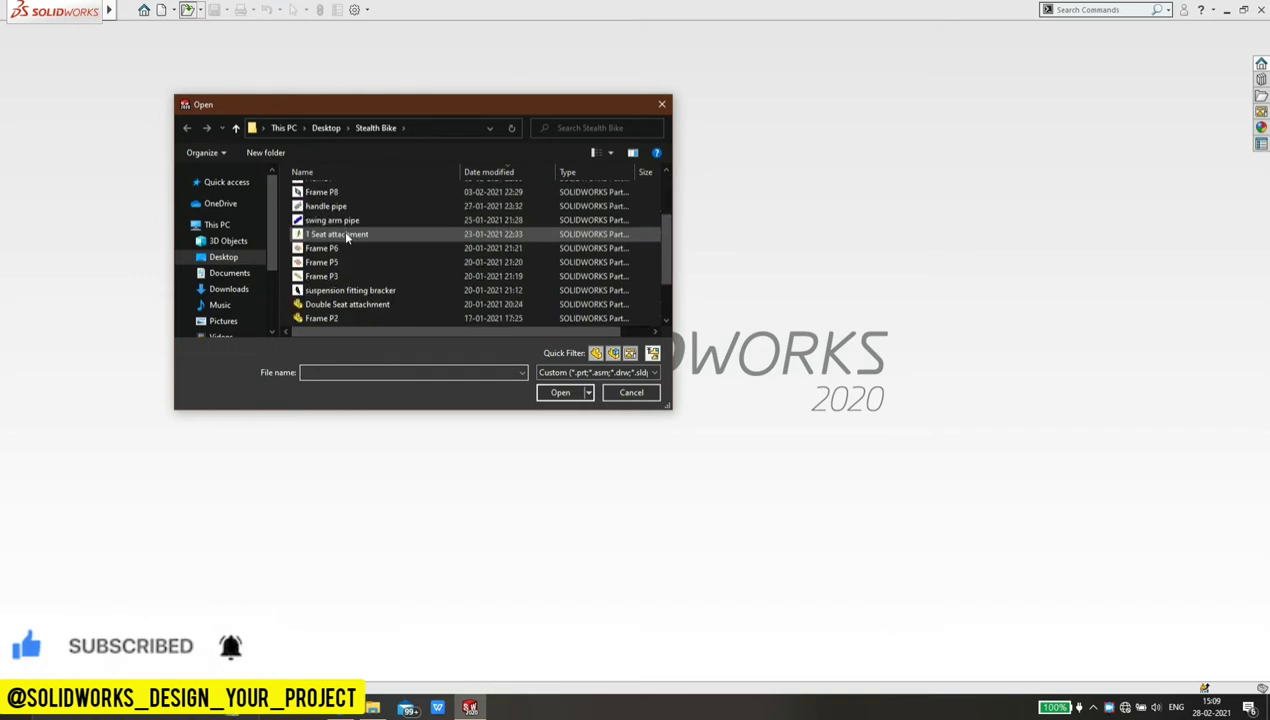
{"action": "left_click", "coordinate": [661, 104]}
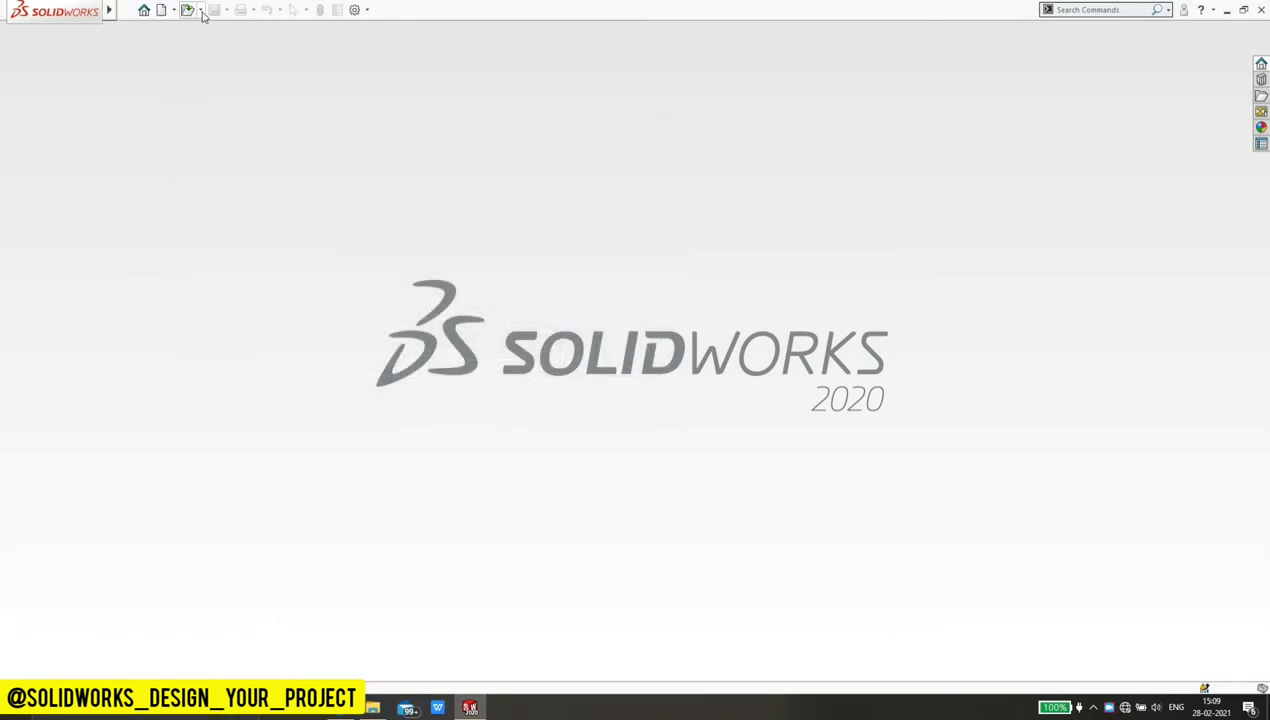
{"action": "left_click", "coordinate": [201, 10]}
{"action": "left_click", "coordinate": [204, 40]}
{"action": "left_click", "coordinate": [340, 228]}
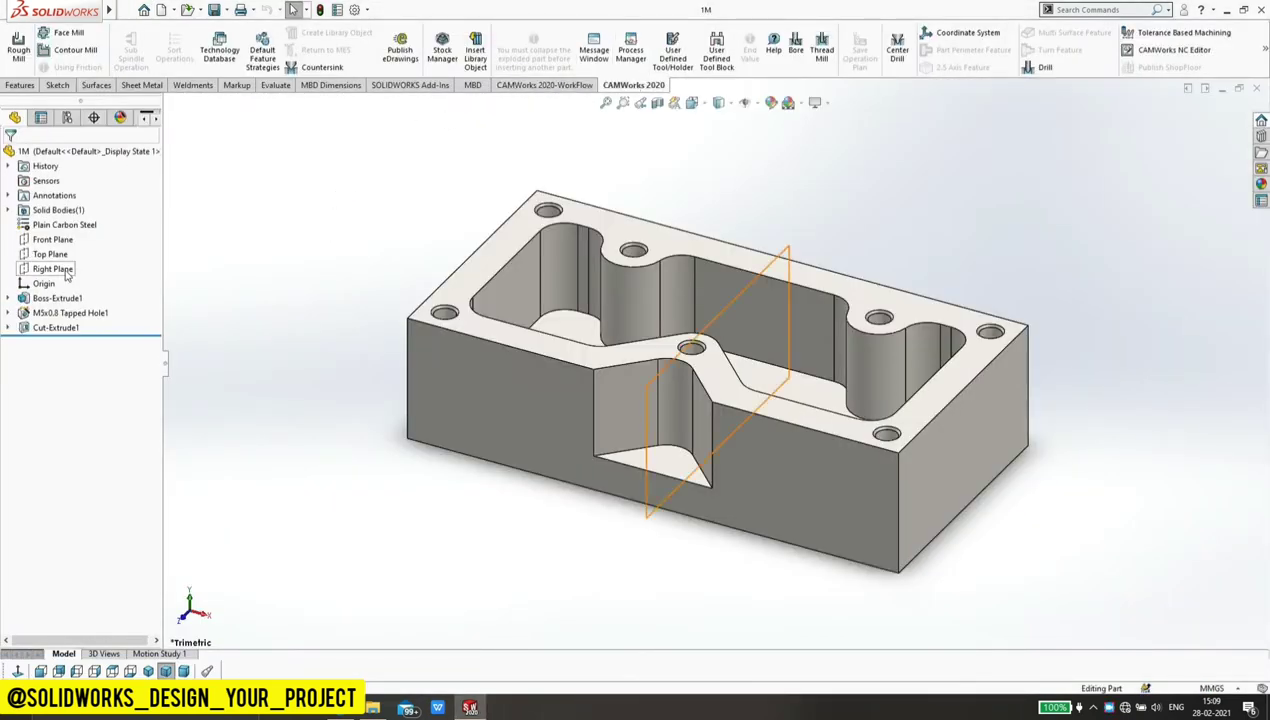
Step: Edit the Mill - Metric machine definition in the NC Manager and make Tool Crib 1 active
{"action": "left_click", "coordinate": [157, 120]}
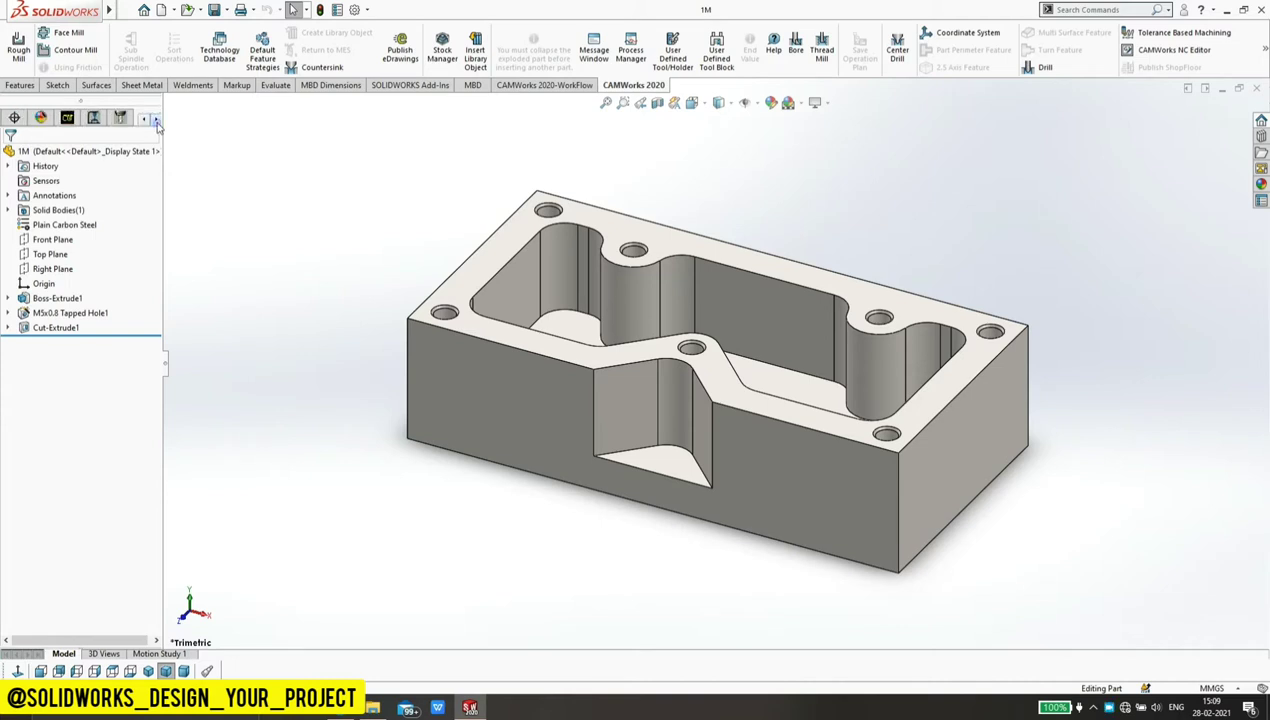
{"action": "left_click", "coordinate": [60, 118]}
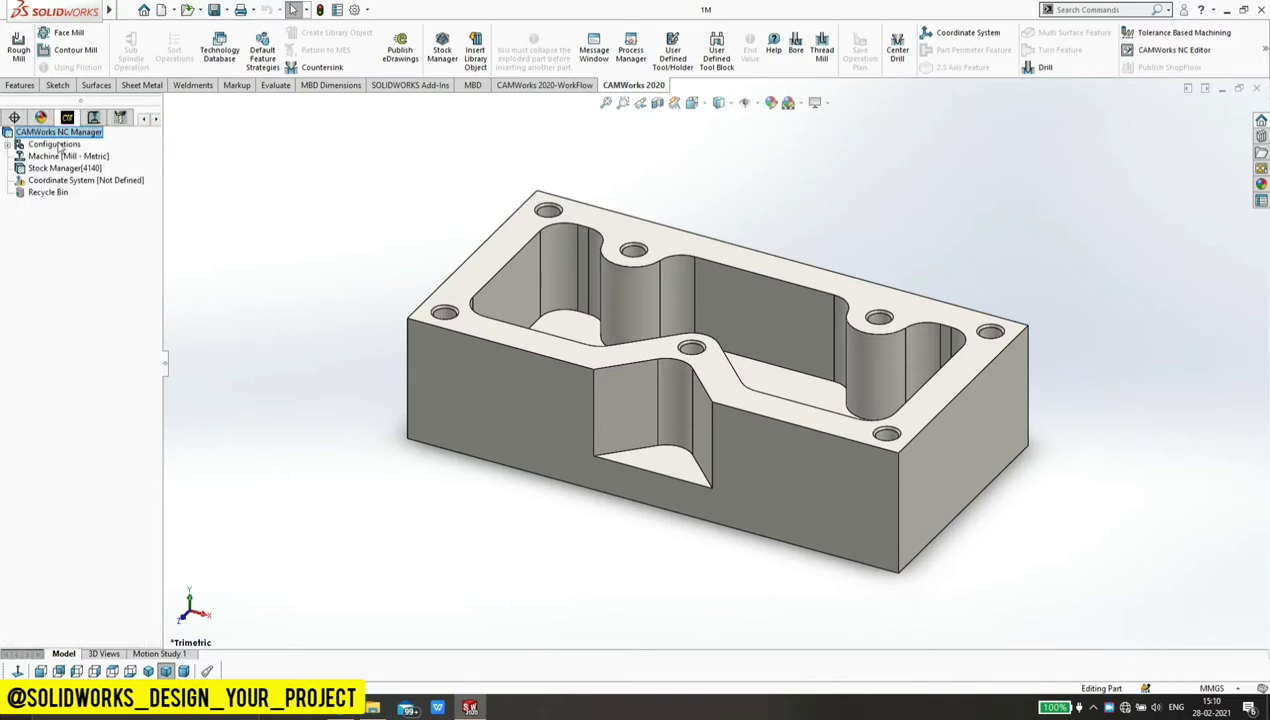
{"action": "right_click", "coordinate": [57, 159]}
{"action": "left_click", "coordinate": [145, 162]}
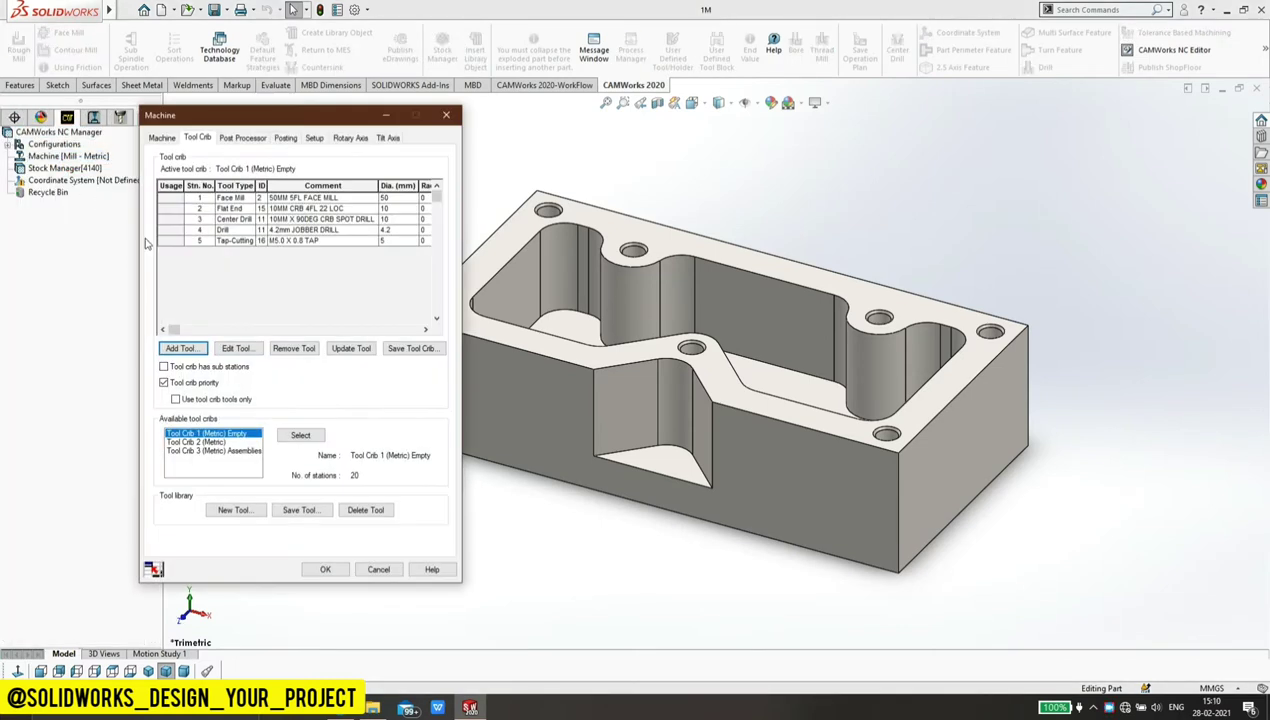
{"action": "left_click", "coordinate": [166, 137]}
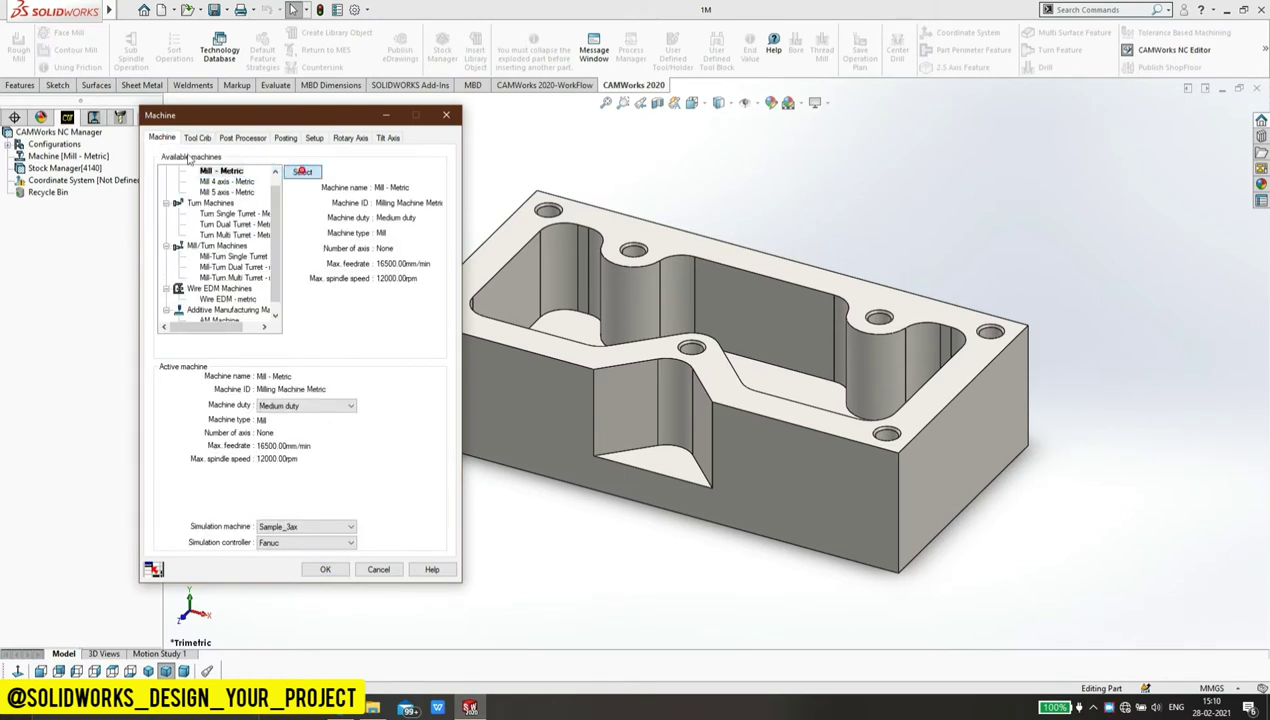
{"action": "left_click", "coordinate": [197, 137]}
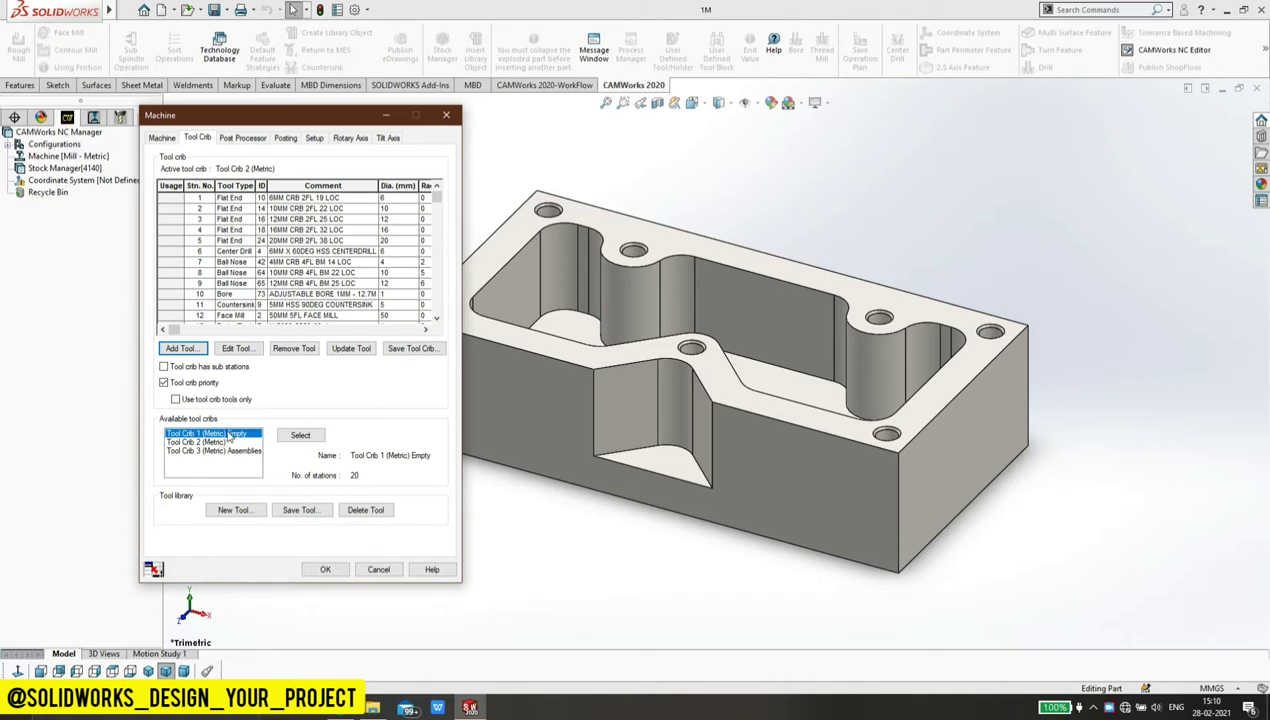
{"action": "left_click", "coordinate": [301, 437]}
Step: Add the 50 mm face mill (50MM 5FL FACE MILL) to Tool Crib 1 as station 1
{"action": "left_click", "coordinate": [200, 348]}
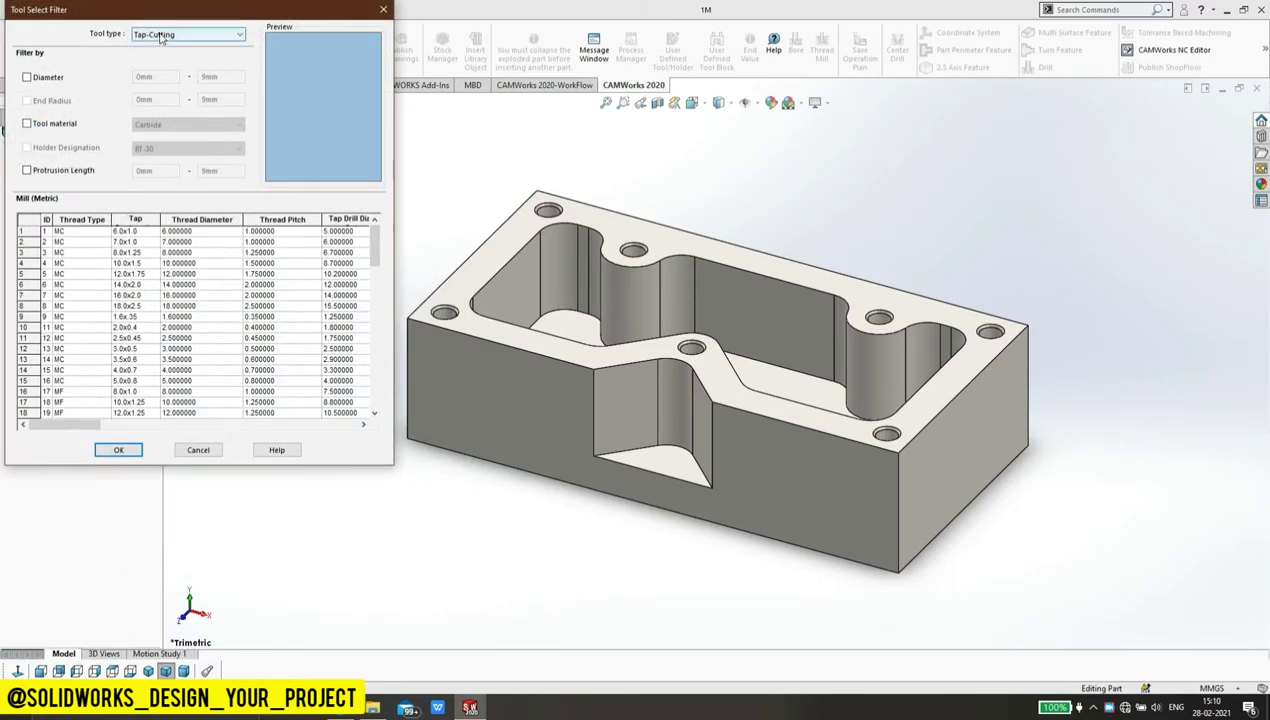
{"action": "left_click", "coordinate": [155, 34]}
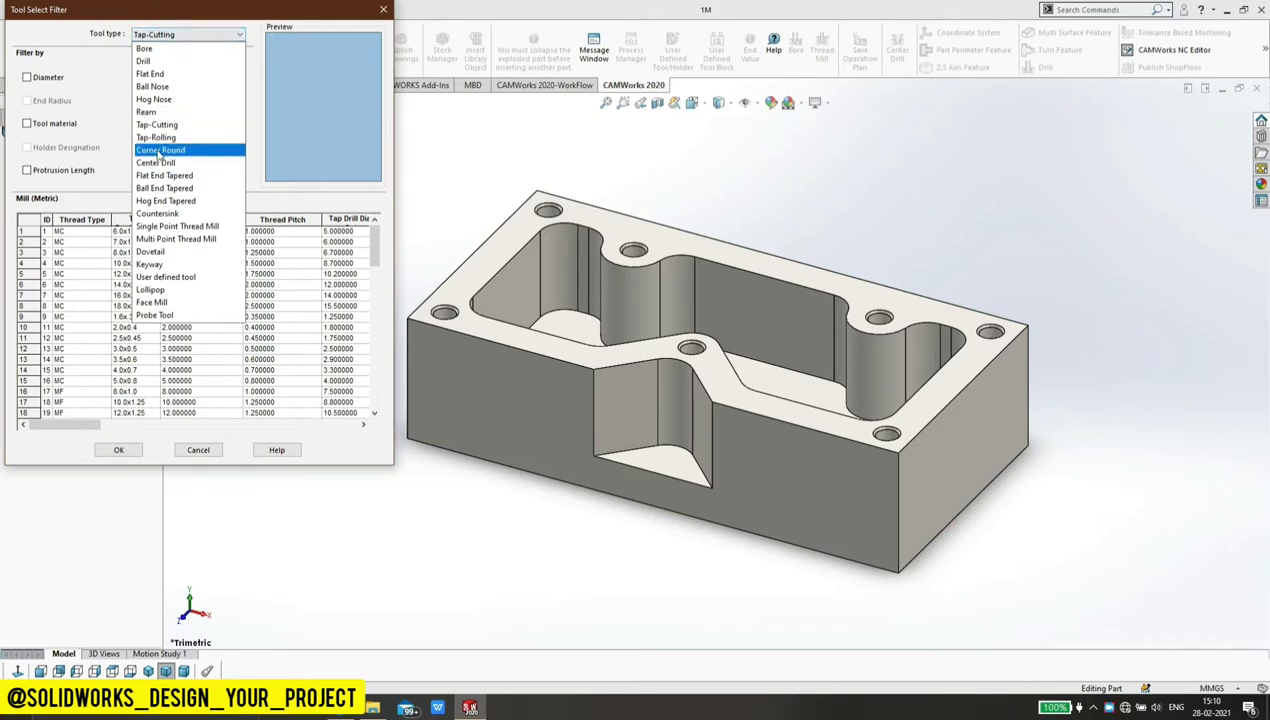
{"action": "left_click", "coordinate": [962, 395]}
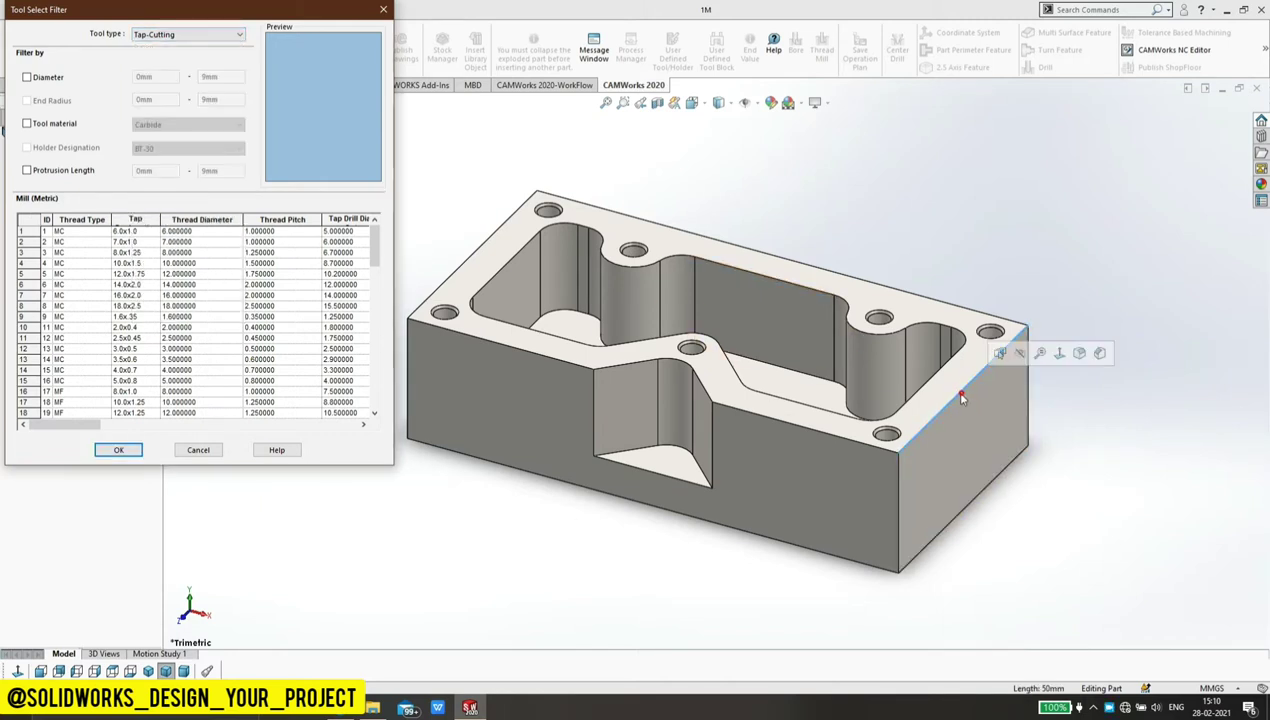
{"action": "left_click", "coordinate": [142, 36]}
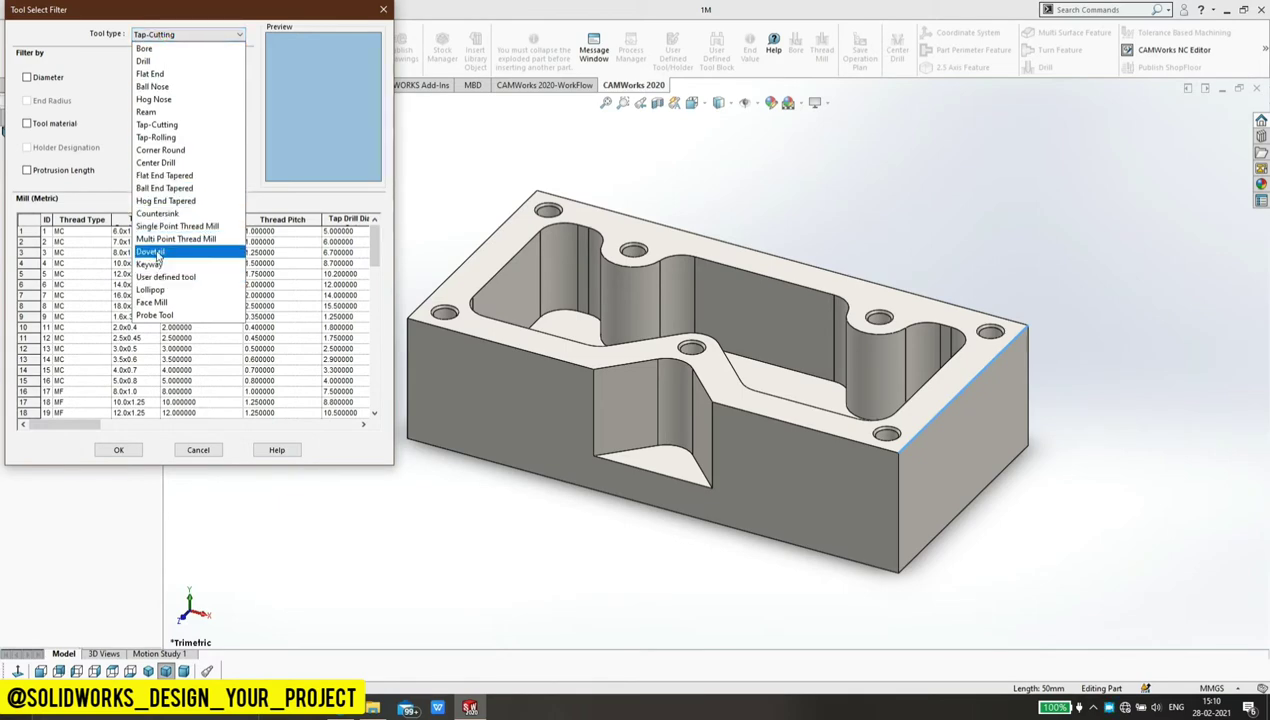
{"action": "left_click", "coordinate": [167, 300]}
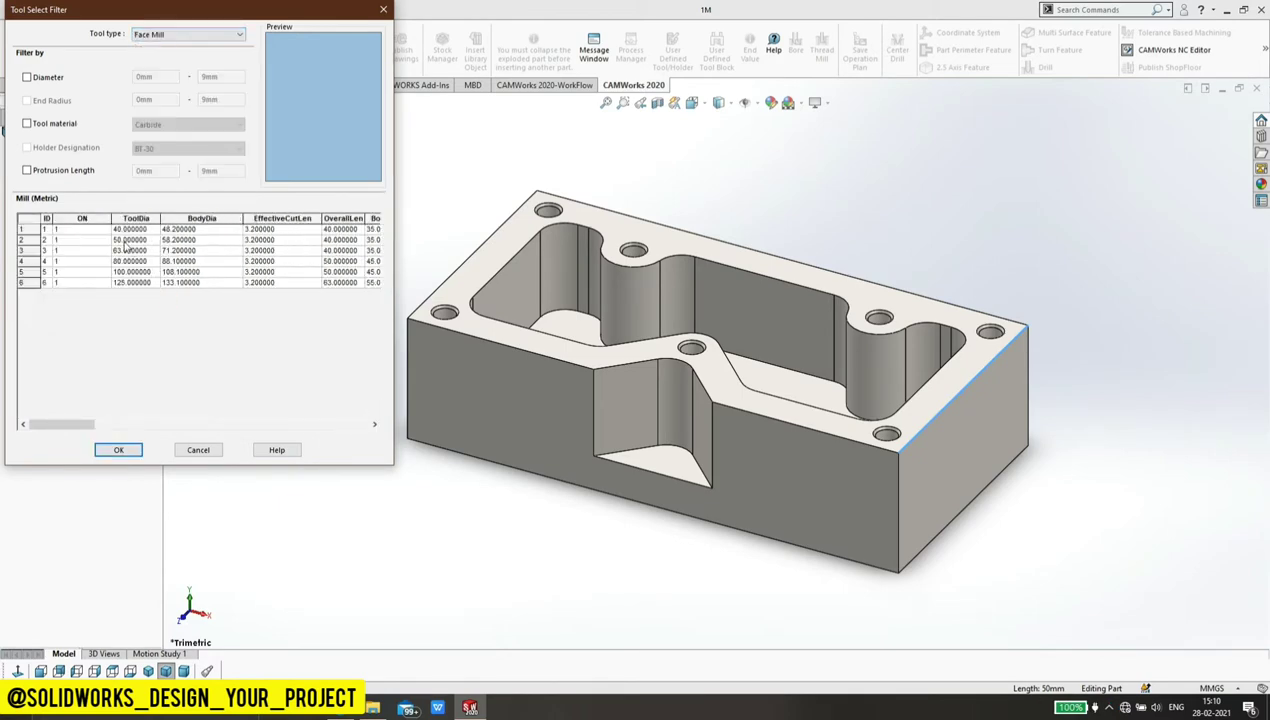
{"action": "left_click", "coordinate": [125, 240]}
{"action": "left_click", "coordinate": [125, 450]}
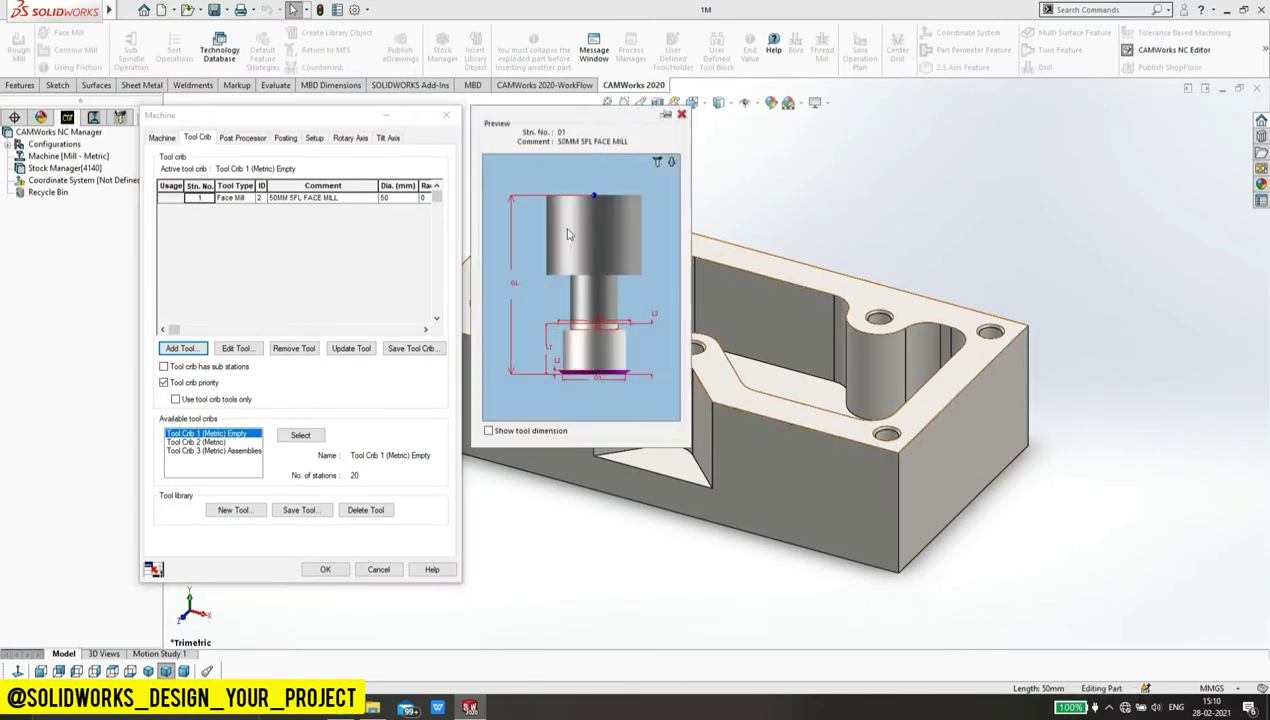
Step: Add the 10MM CRB 4FL 22 LOC flat end mill to the crib as station 2
{"action": "left_click", "coordinate": [199, 350]}
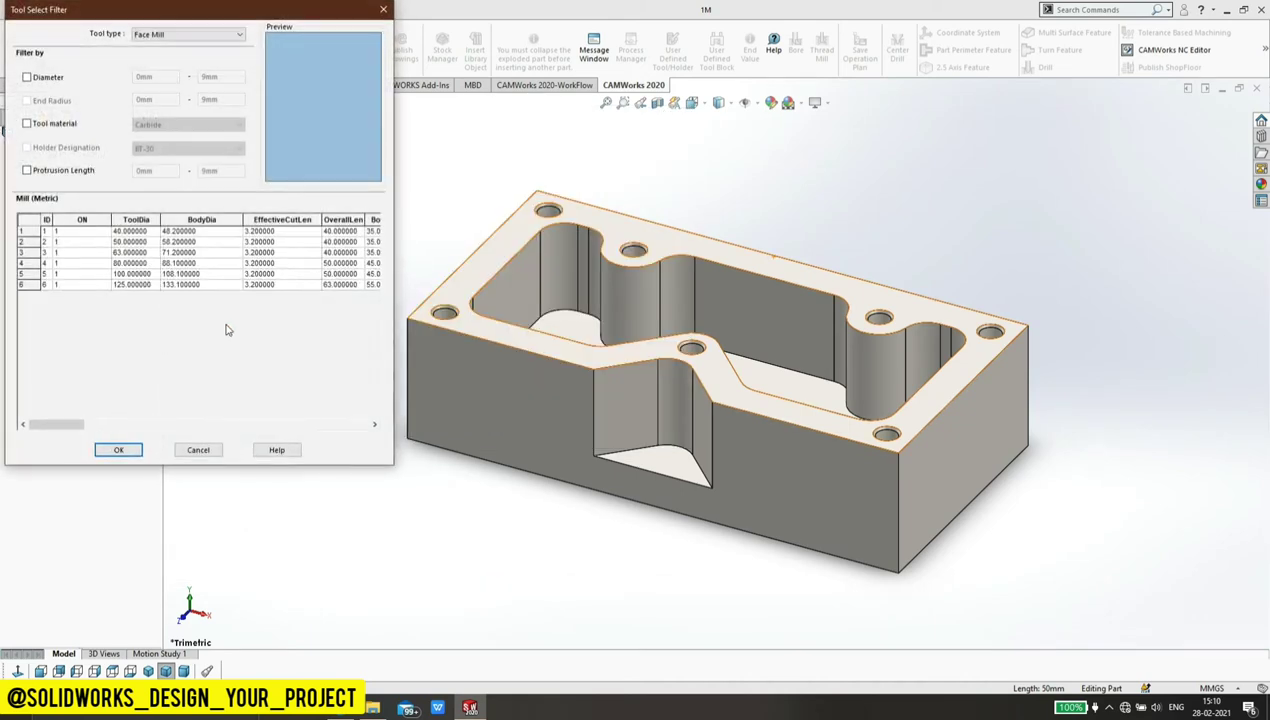
{"action": "left_click", "coordinate": [166, 36]}
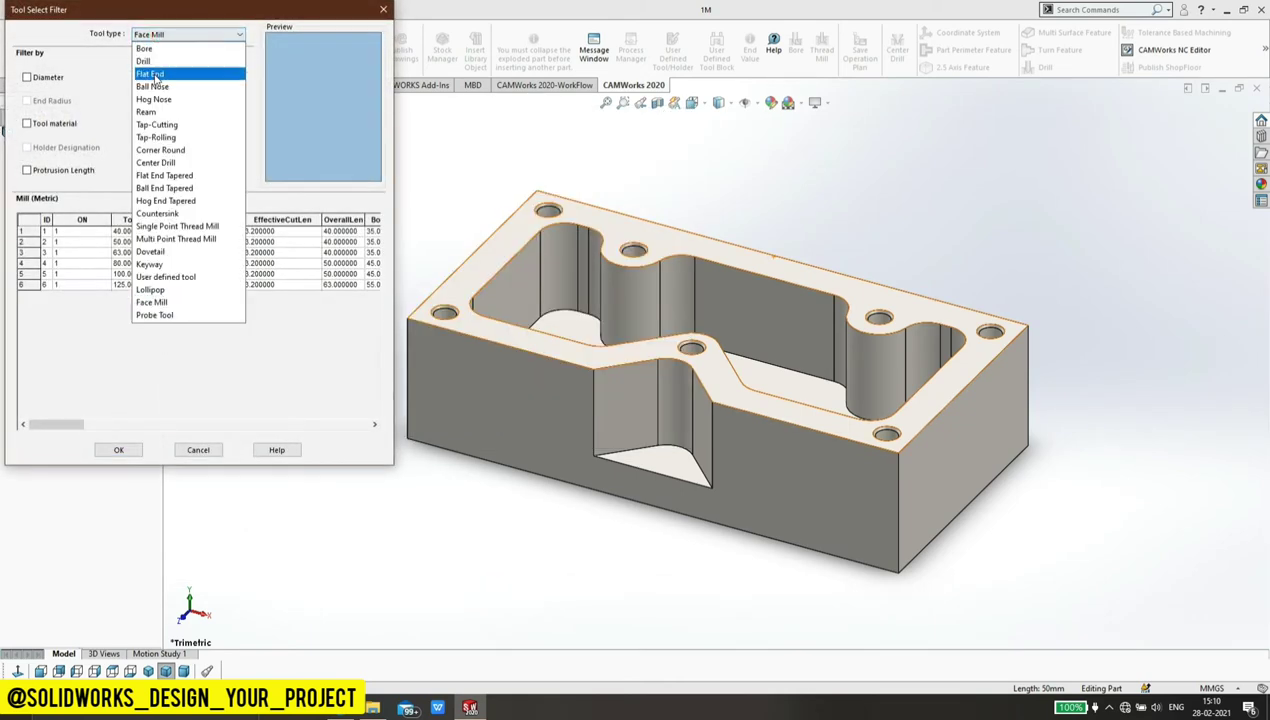
{"action": "left_click", "coordinate": [152, 68]}
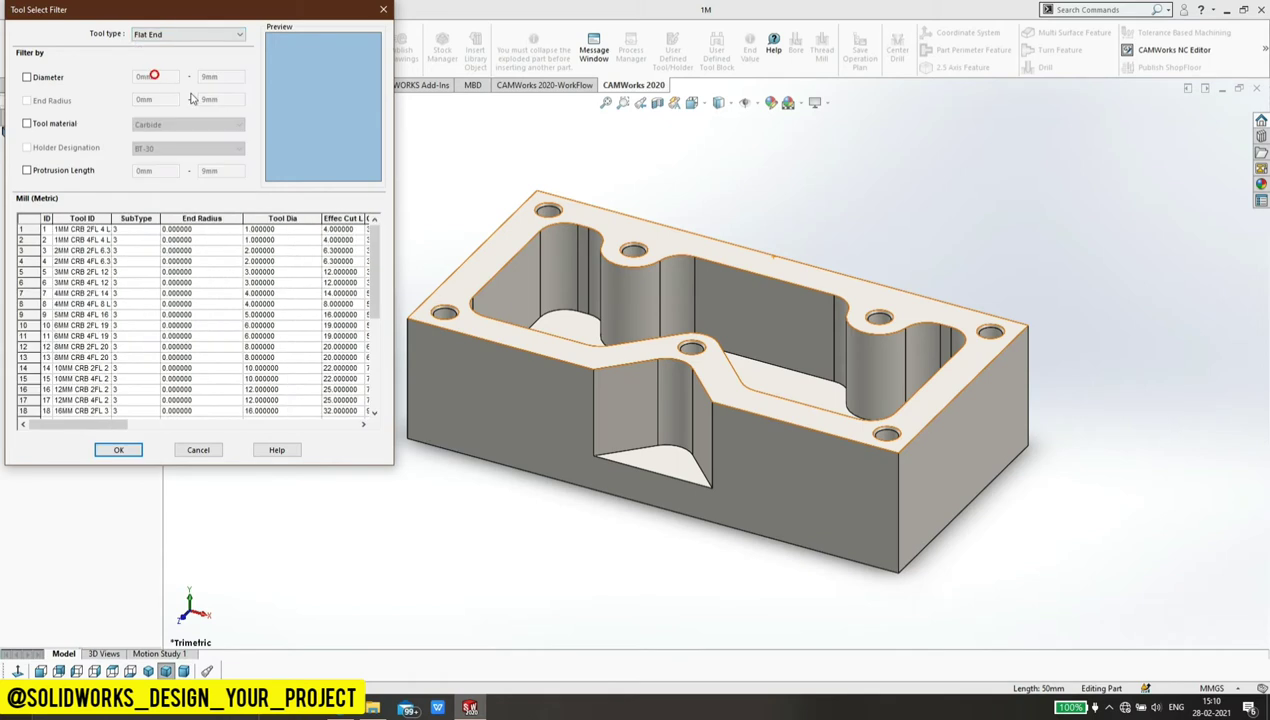
{"action": "left_click", "coordinate": [562, 248]}
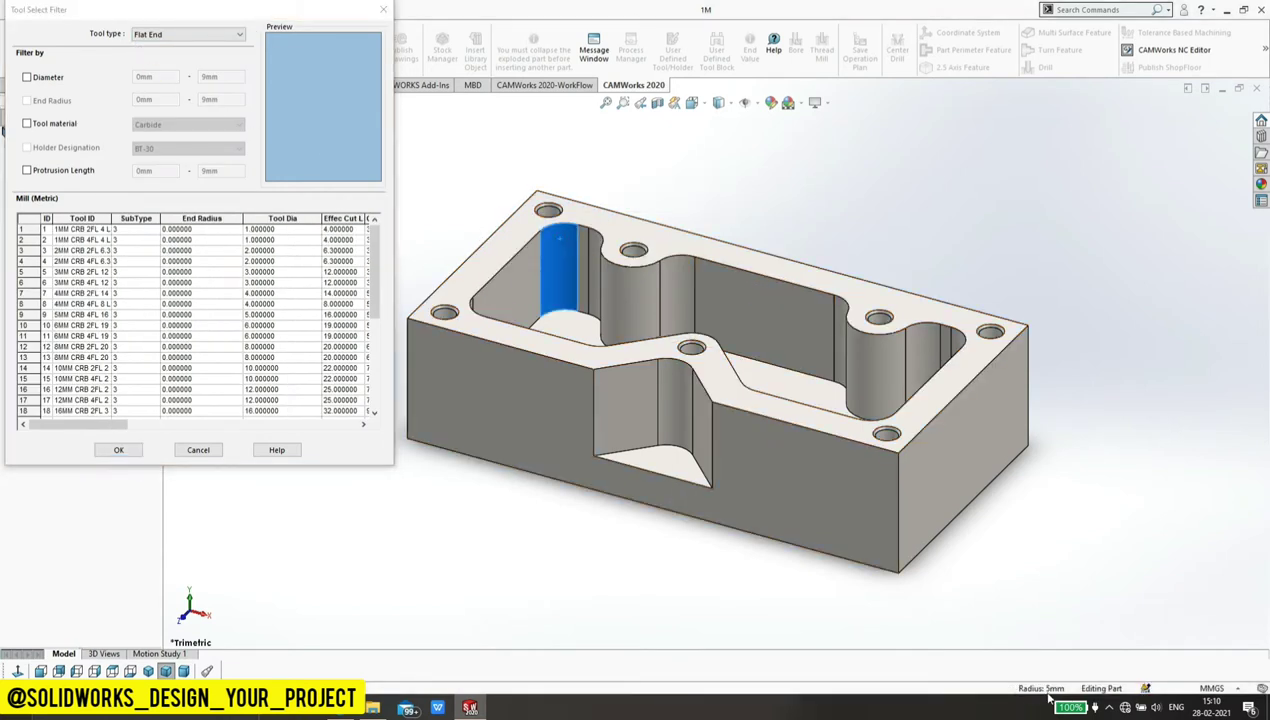
{"action": "left_click", "coordinate": [65, 378]}
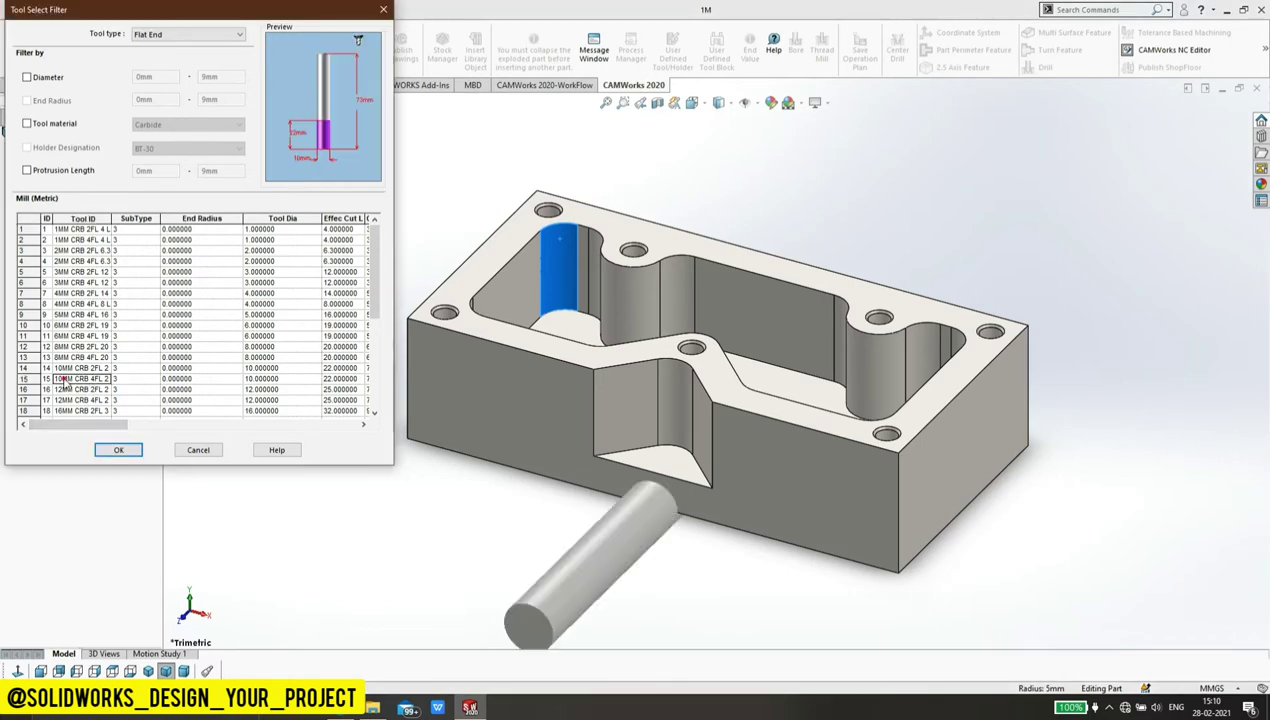
{"action": "left_click", "coordinate": [117, 452]}
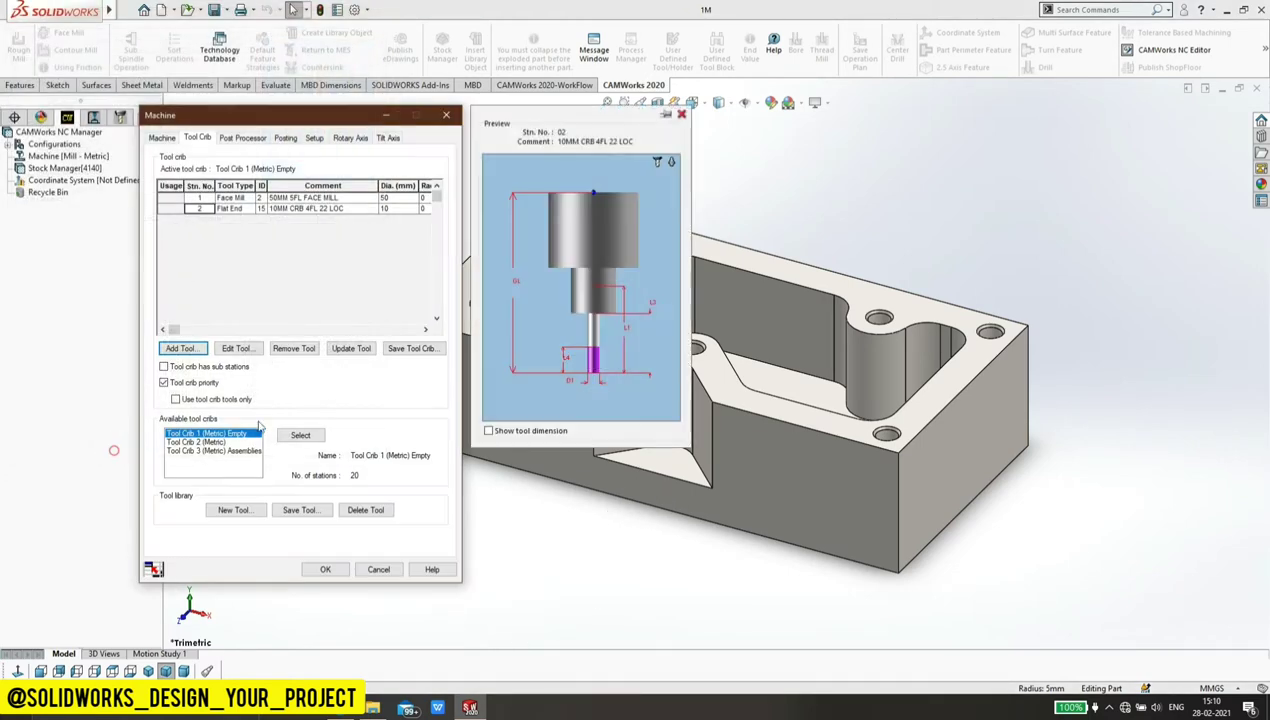
Step: Change the flat end mill's flute length to 25mm to match the block height
{"action": "left_click", "coordinate": [897, 524]}
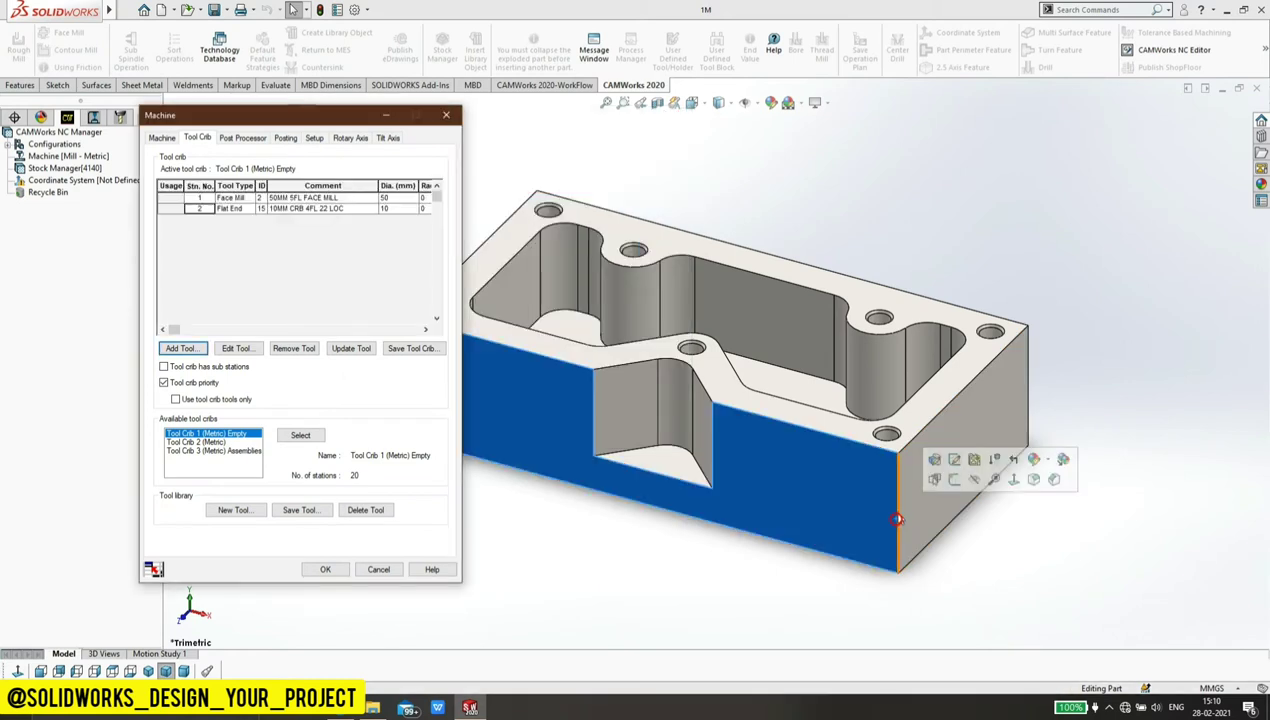
{"action": "left_click", "coordinate": [898, 512]}
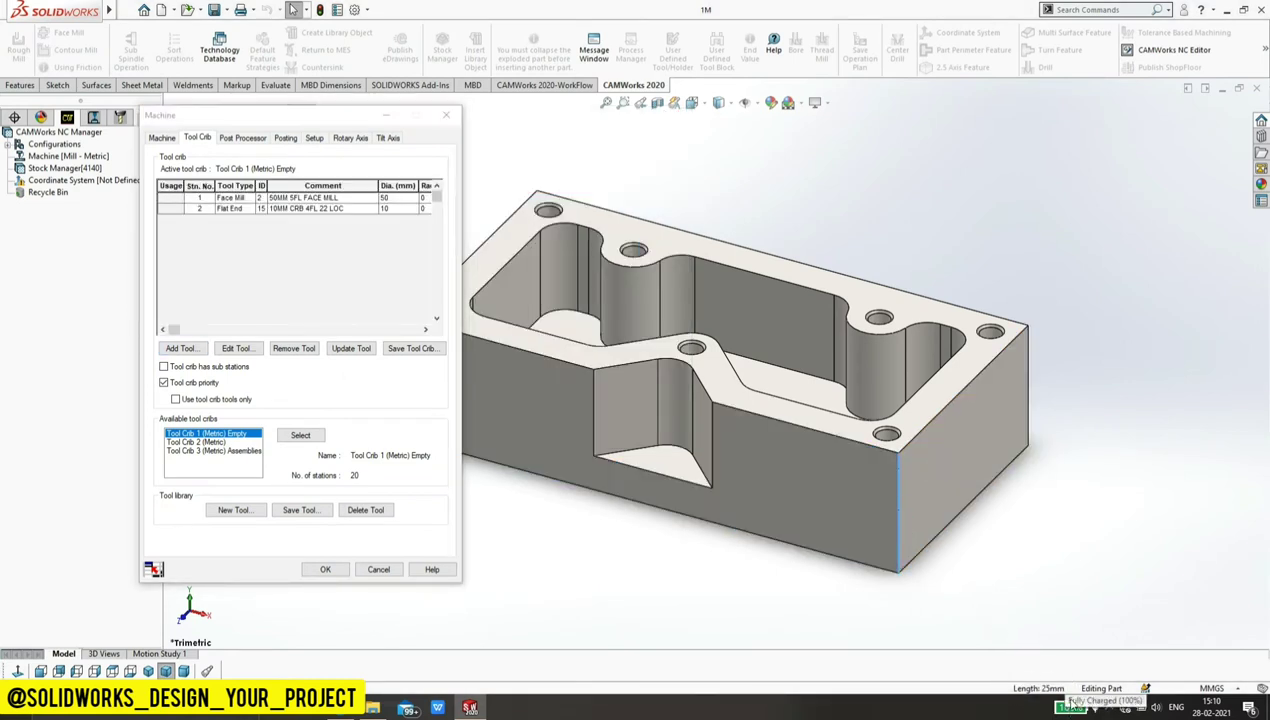
{"action": "left_click", "coordinate": [224, 208]}
{"action": "left_click", "coordinate": [232, 349]}
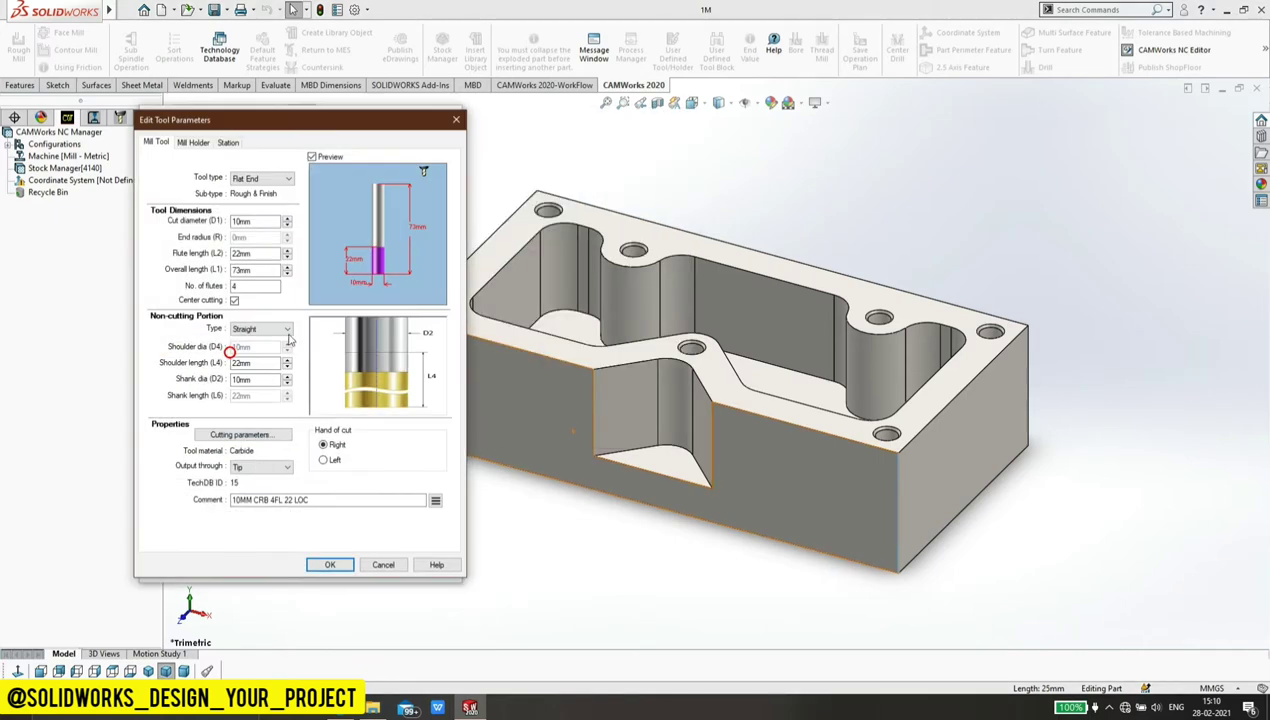
{"action": "double_click", "coordinate": [261, 253]}
{"action": "key", "text": "Return"}
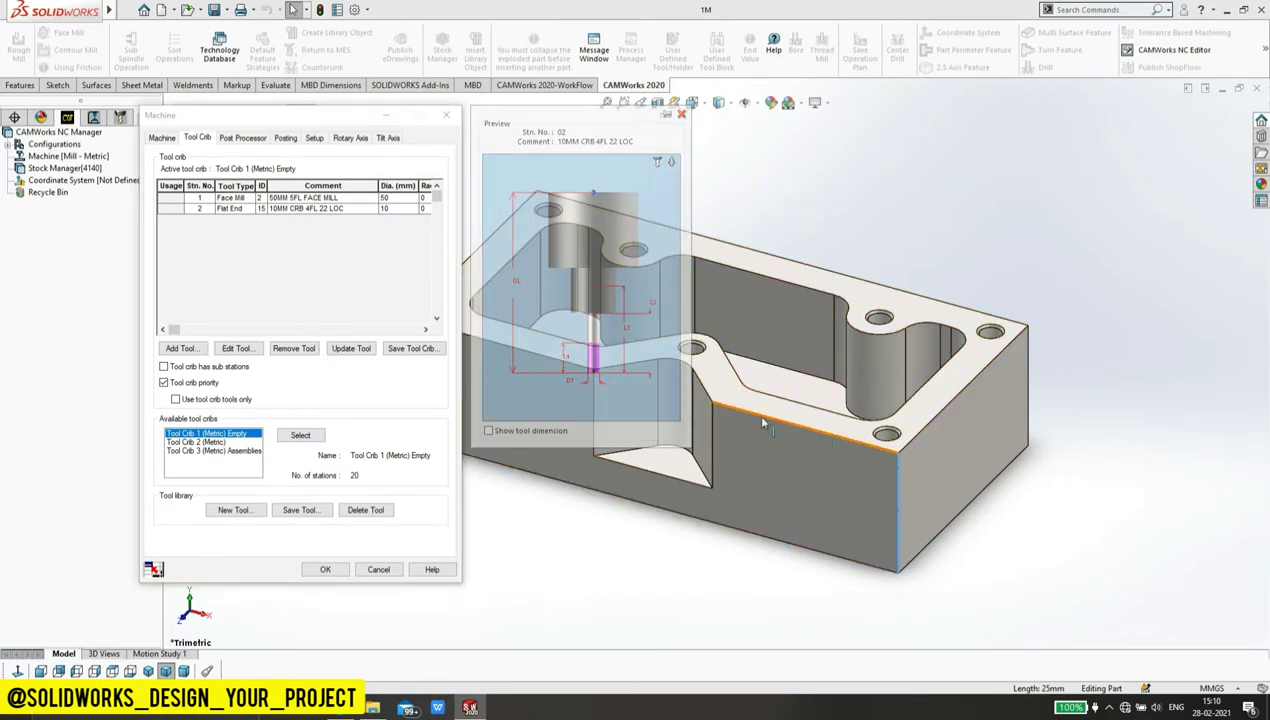
Step: Add the 10MM X 90DEG CRB SPOT DRILL as station 3 and check the 4.2mm hole diameter
{"action": "left_click", "coordinate": [180, 349]}
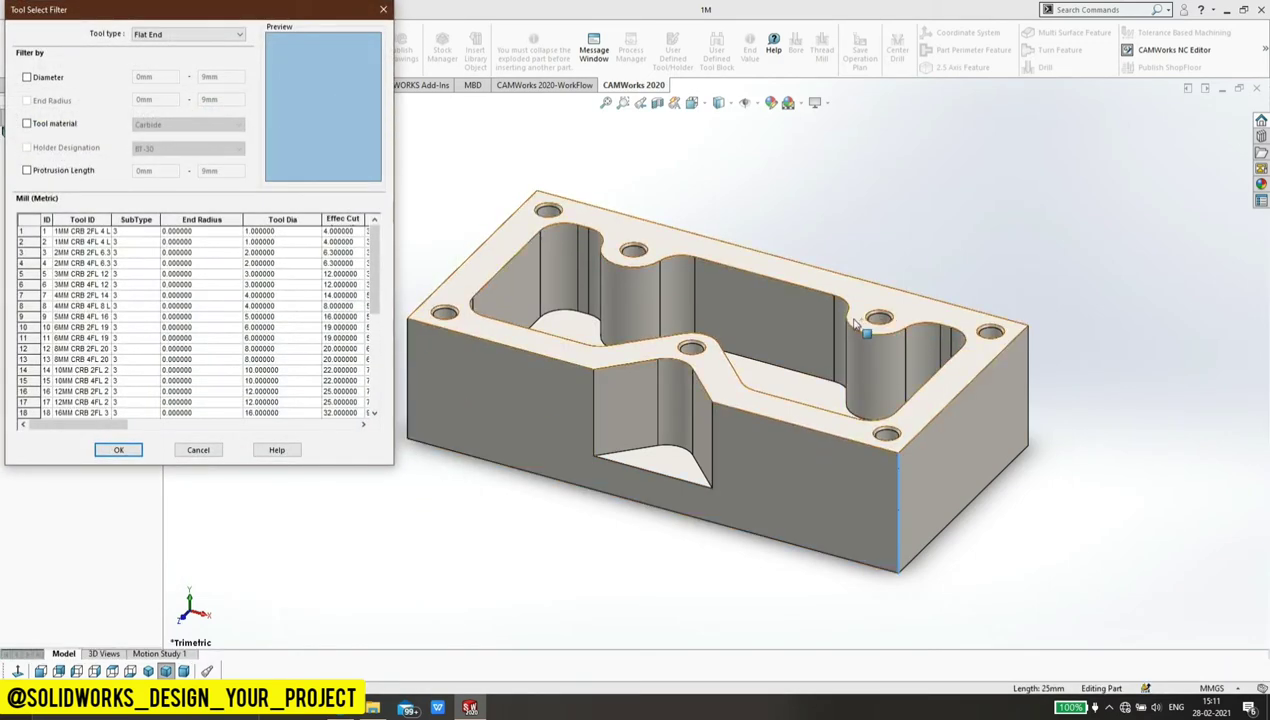
{"action": "left_click", "coordinate": [165, 35]}
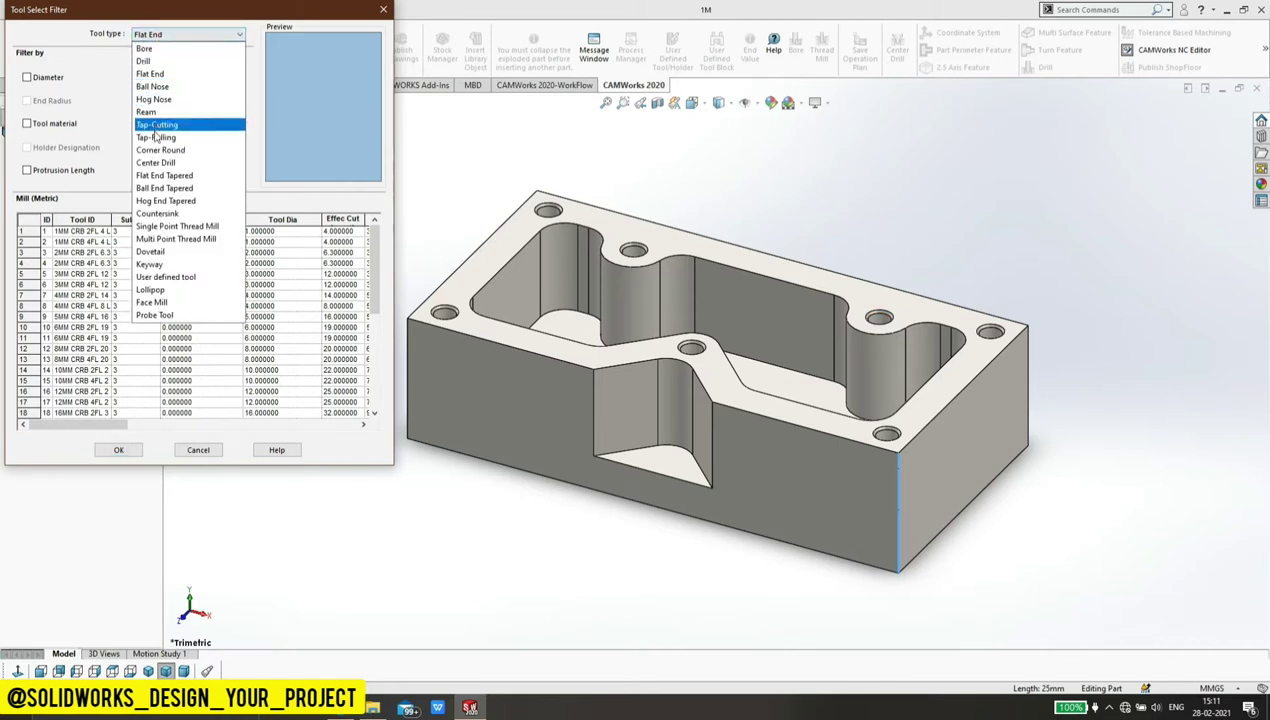
{"action": "left_click", "coordinate": [155, 162]}
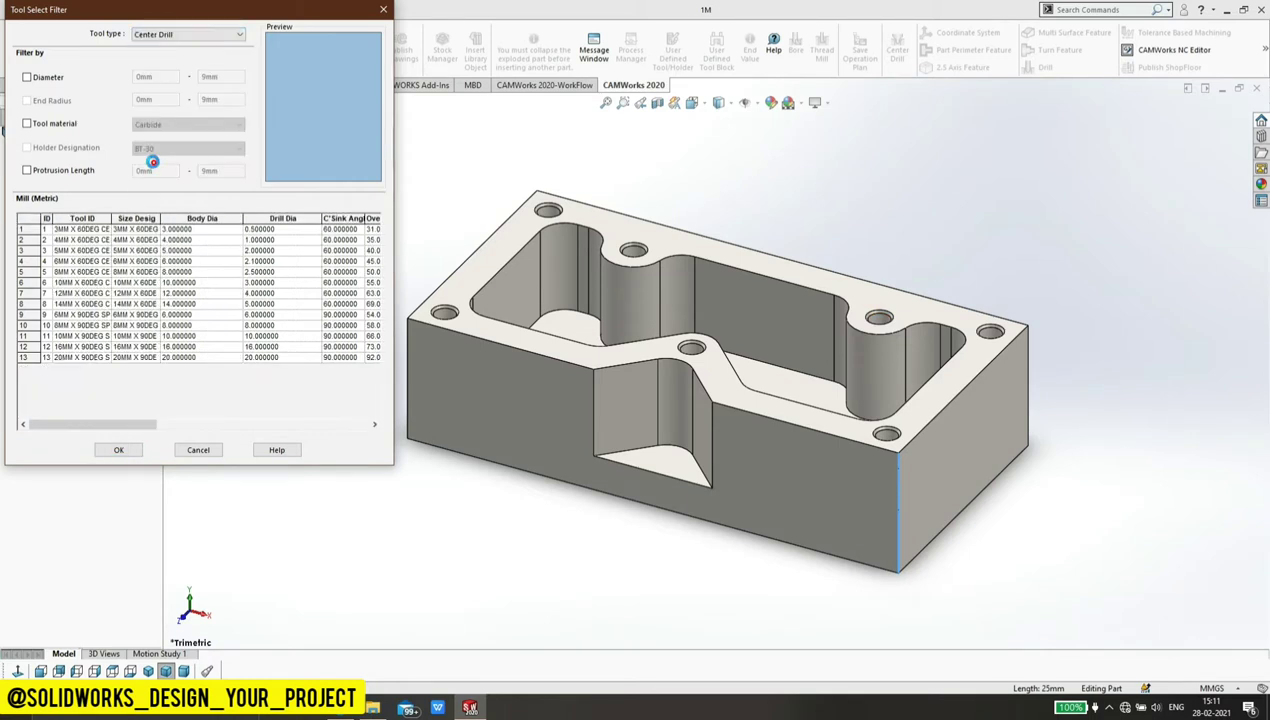
{"action": "left_click", "coordinate": [88, 335]}
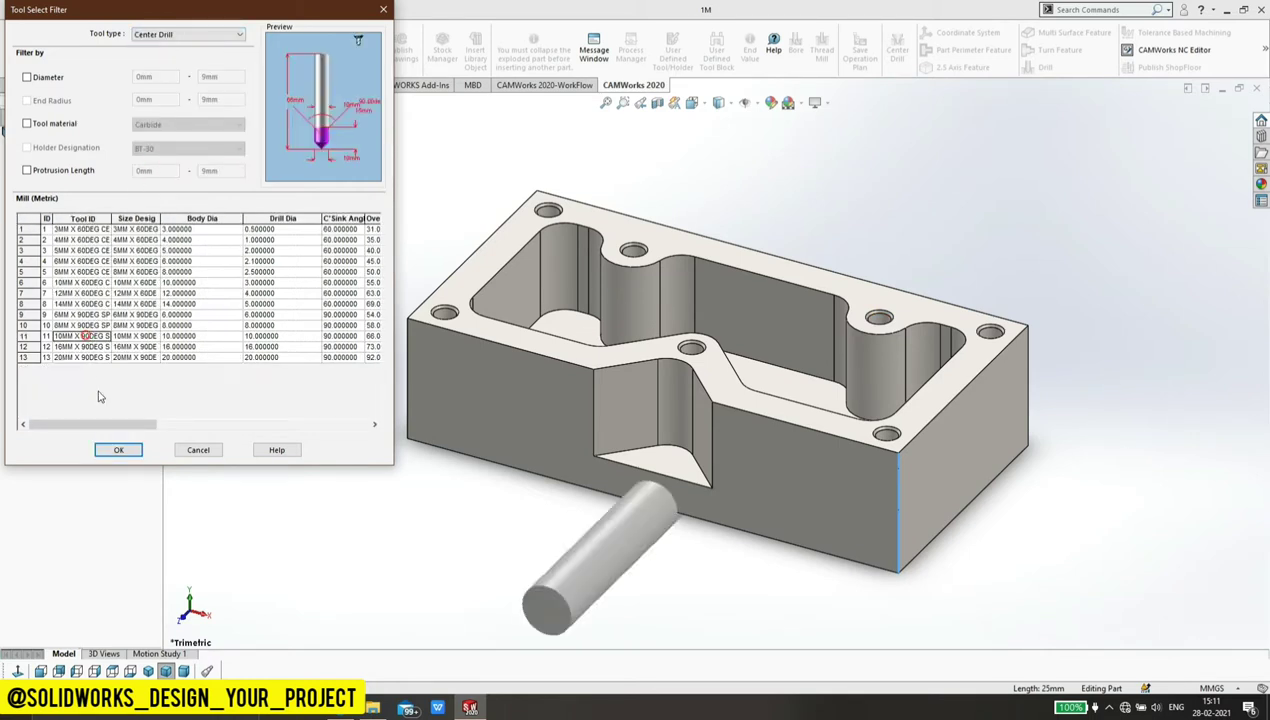
{"action": "left_click", "coordinate": [114, 451]}
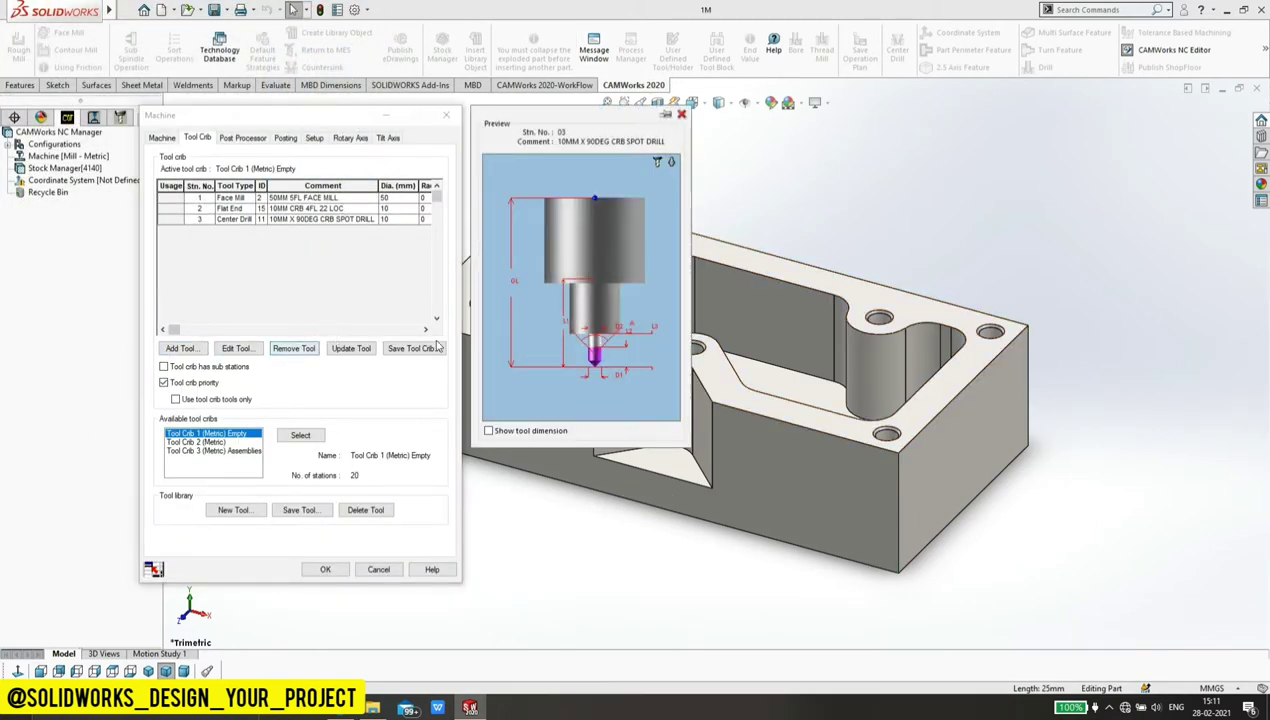
{"action": "left_click", "coordinate": [880, 322]}
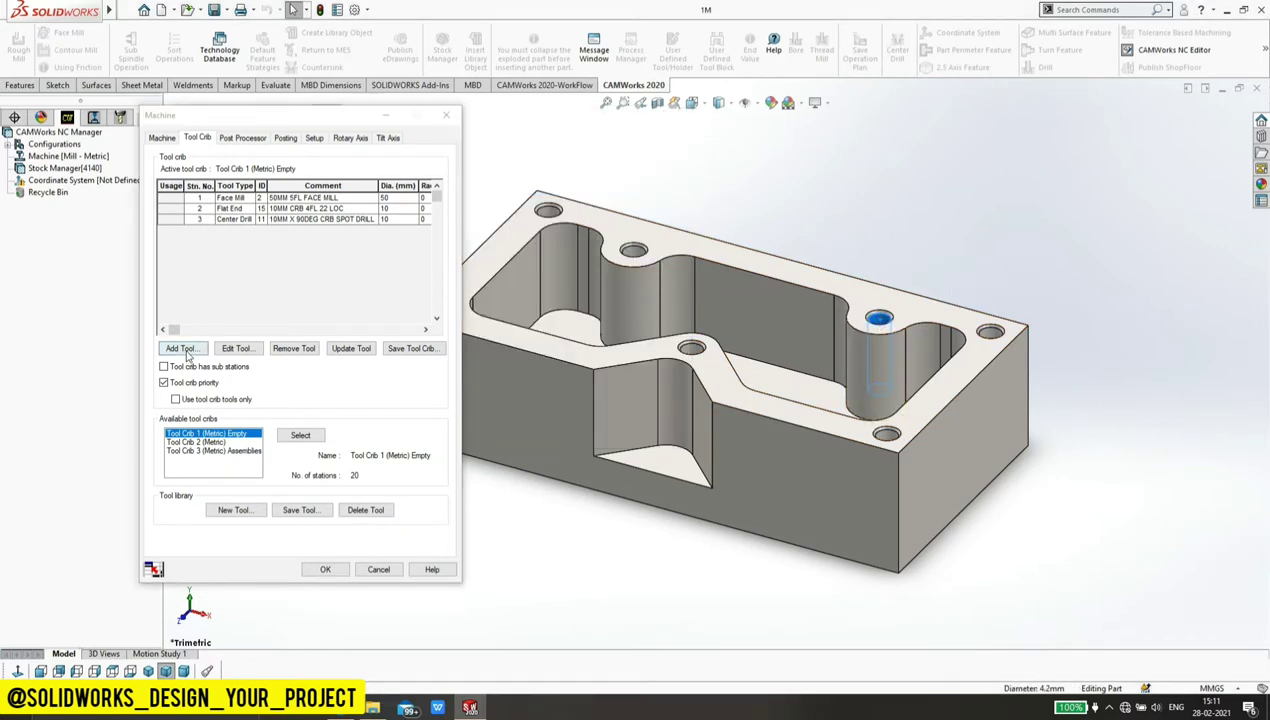
Step: Add a 4.2mm jobber drill to the tool crib as station 4
{"action": "left_click", "coordinate": [182, 349]}
{"action": "left_click", "coordinate": [176, 35]}
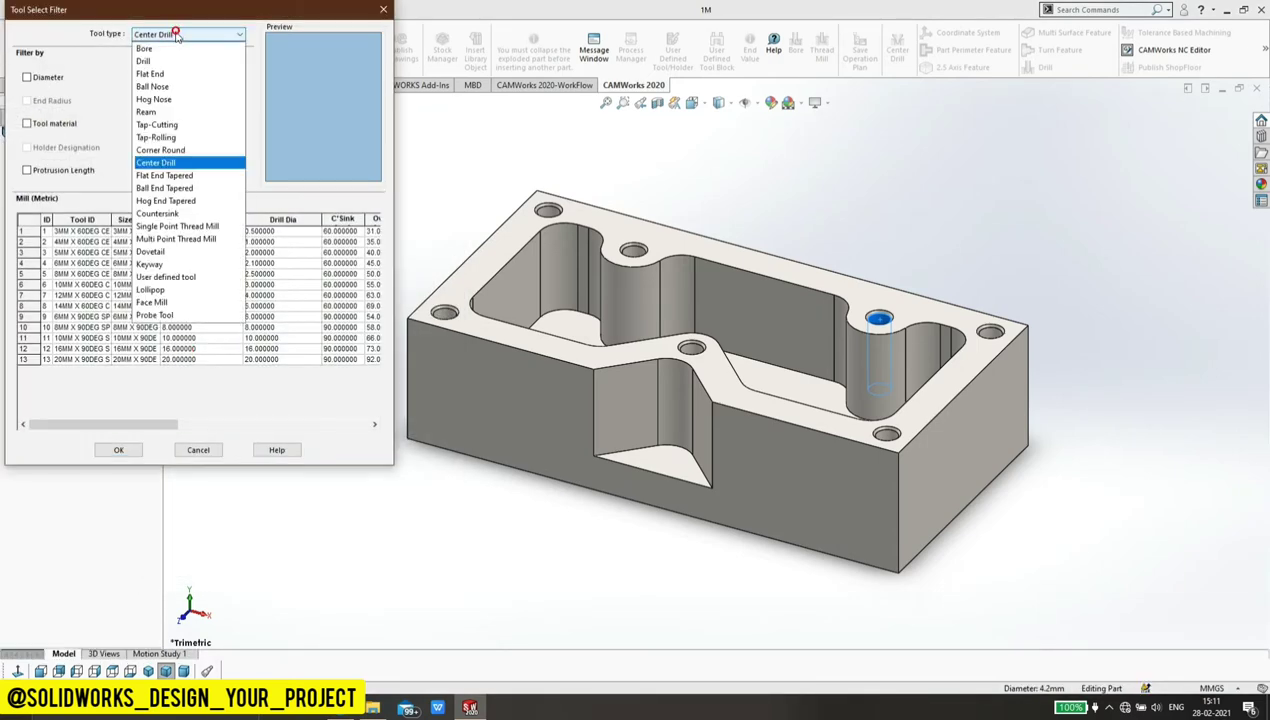
{"action": "left_click", "coordinate": [157, 66]}
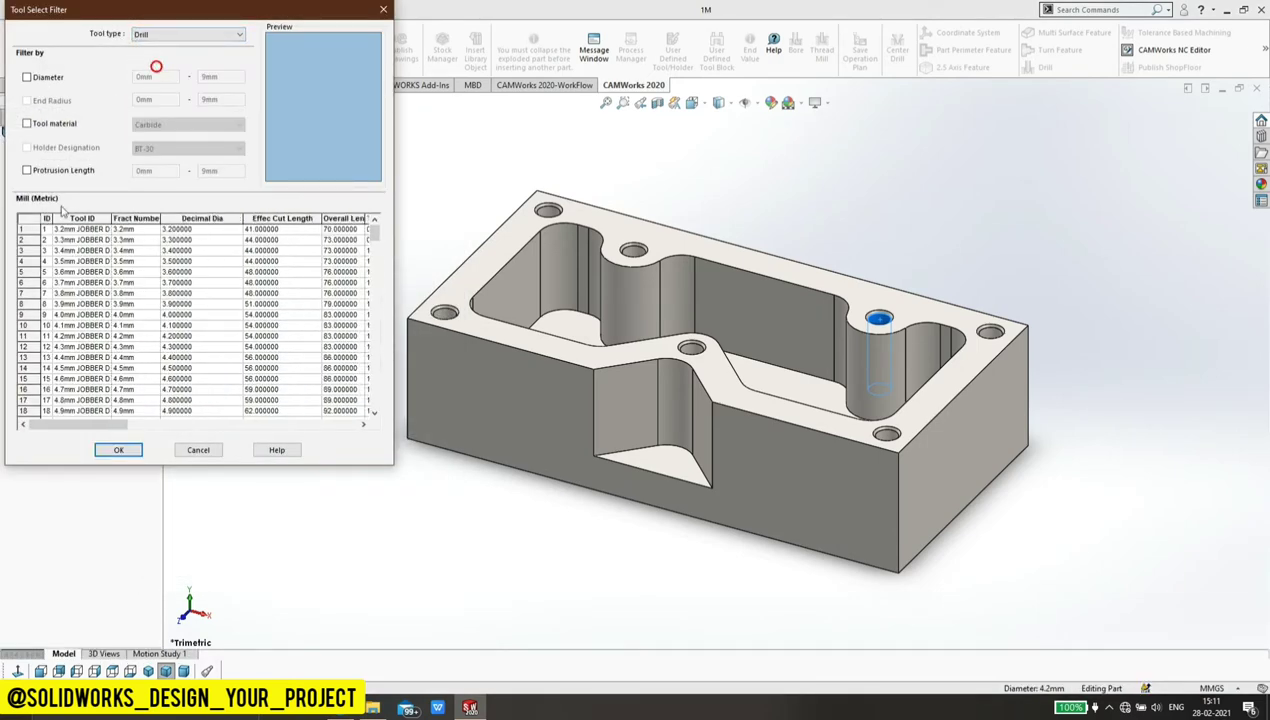
{"action": "left_click", "coordinate": [72, 337]}
{"action": "left_click", "coordinate": [117, 450]}
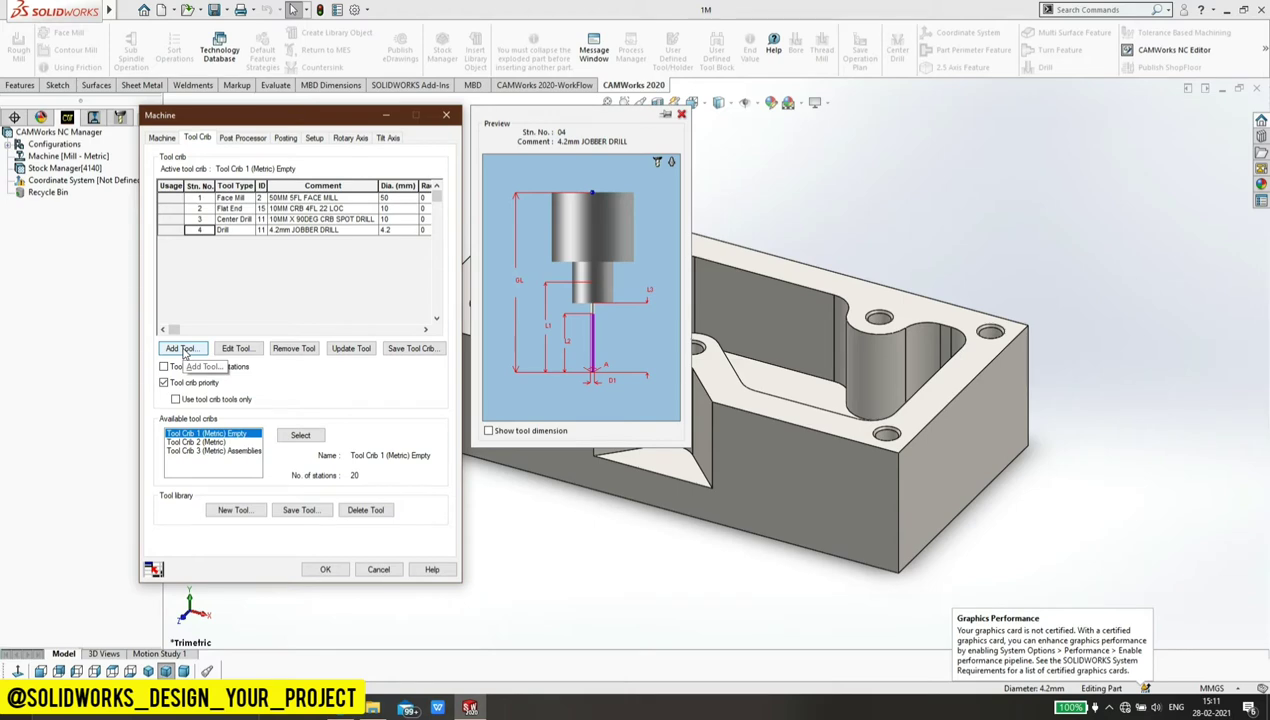
Step: Add an M5.0 X 0.8 cutting tap to the tool crib as station 5
{"action": "left_click", "coordinate": [180, 348]}
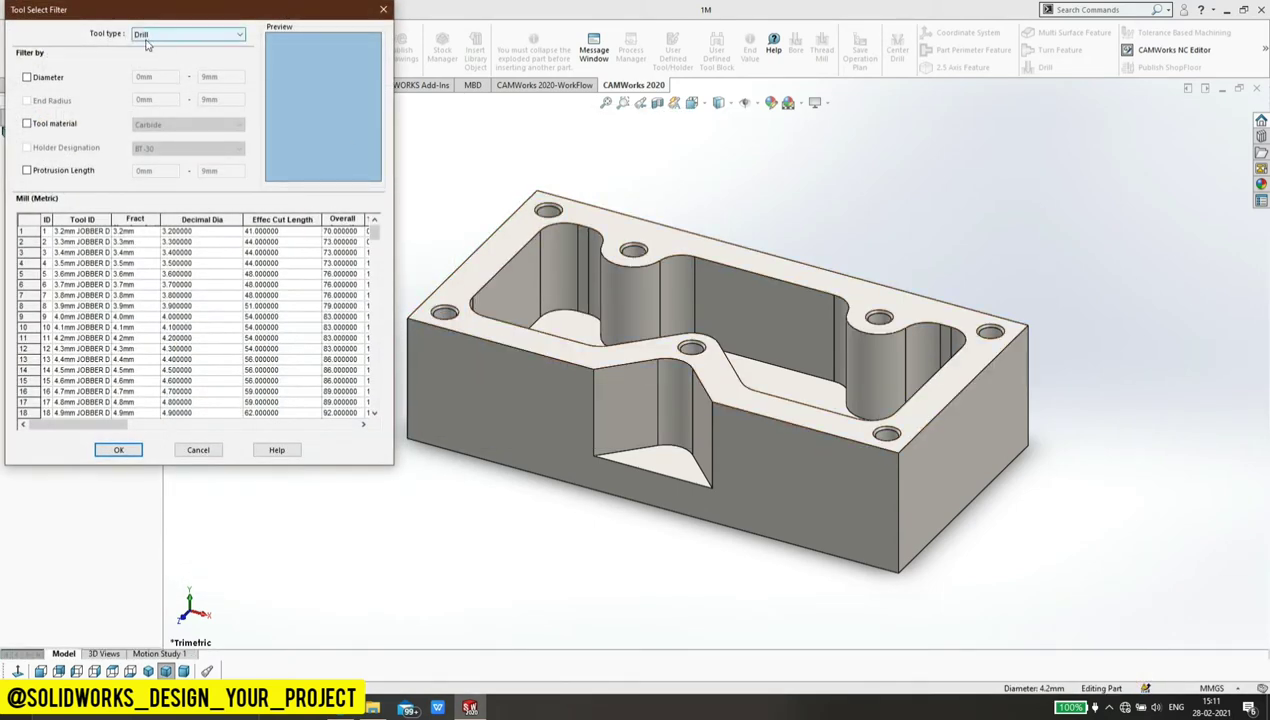
{"action": "left_click", "coordinate": [150, 36]}
{"action": "left_click", "coordinate": [145, 126]}
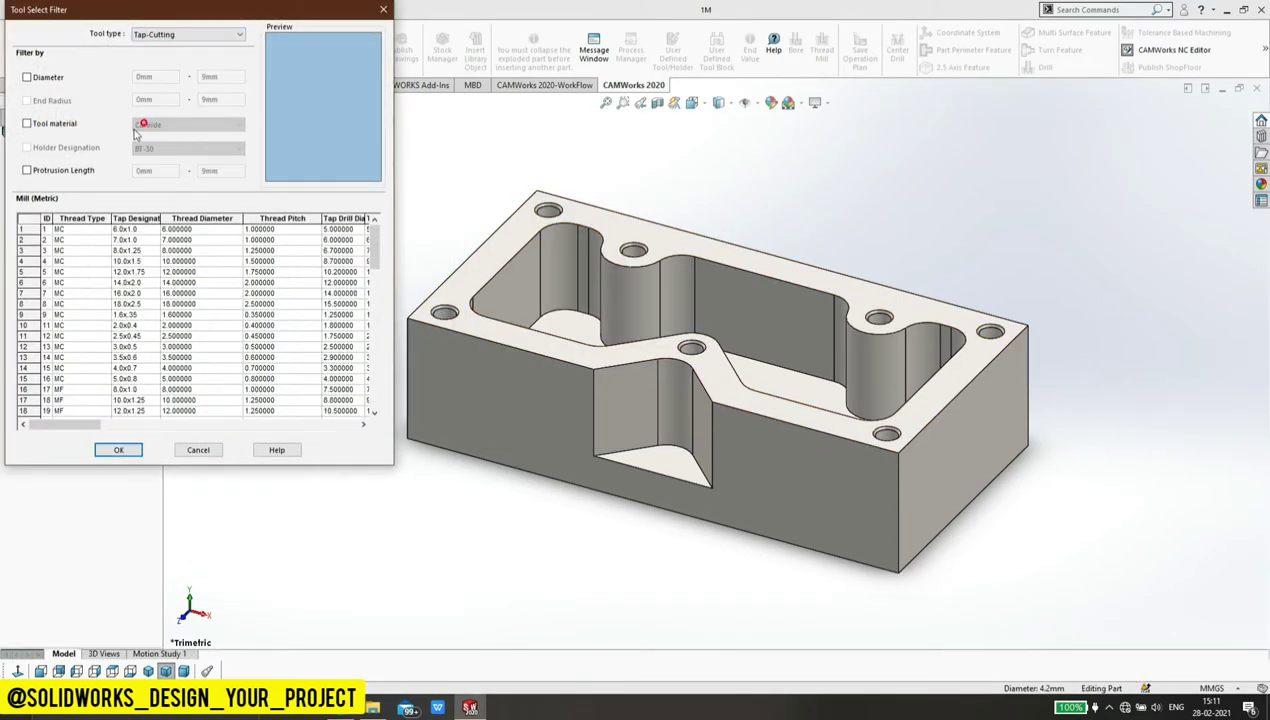
{"action": "left_click", "coordinate": [123, 380]}
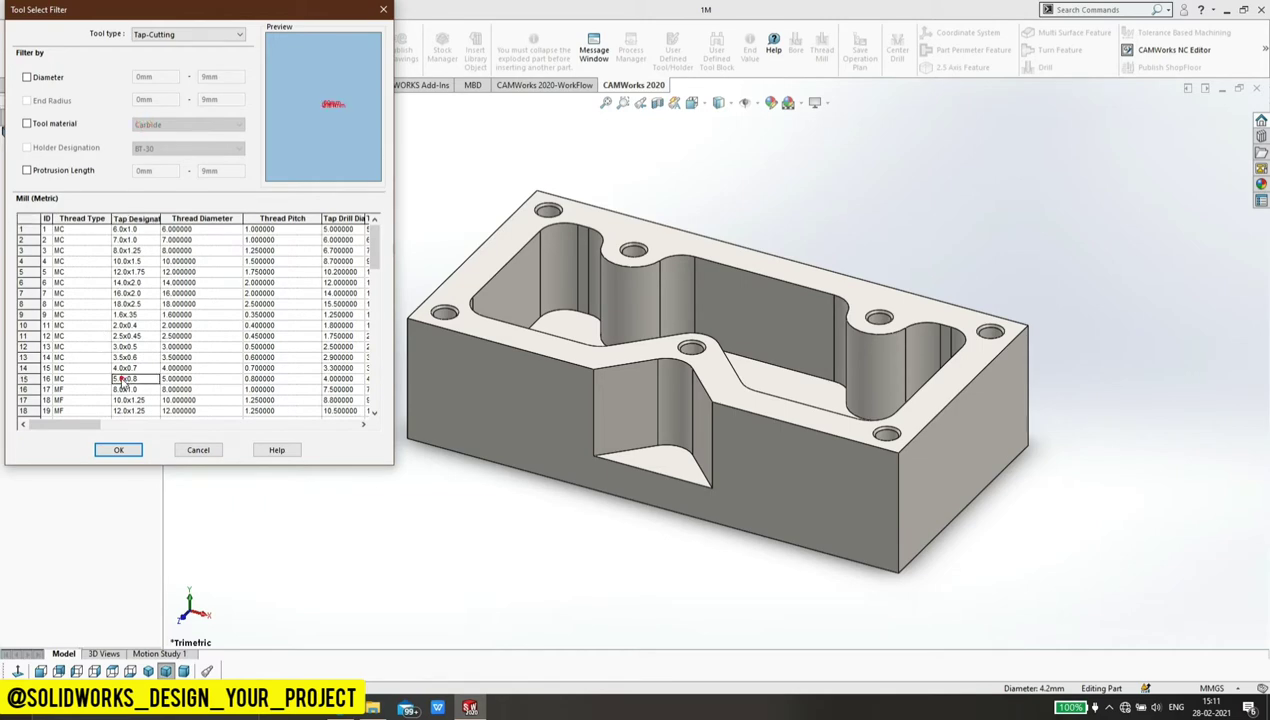
{"action": "left_click", "coordinate": [109, 452]}
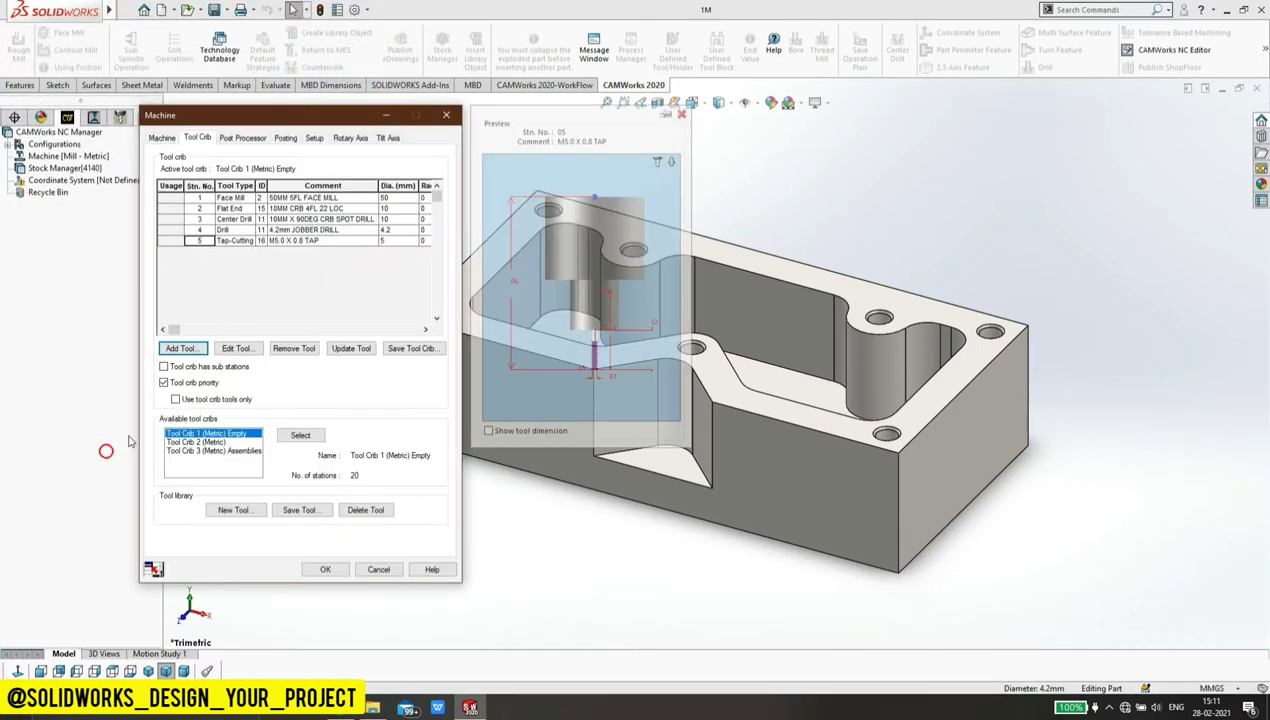
Step: Accept the tool crib, then reopen the machine definition and select SIEMENS_828D as post processor
{"action": "left_click", "coordinate": [324, 569]}
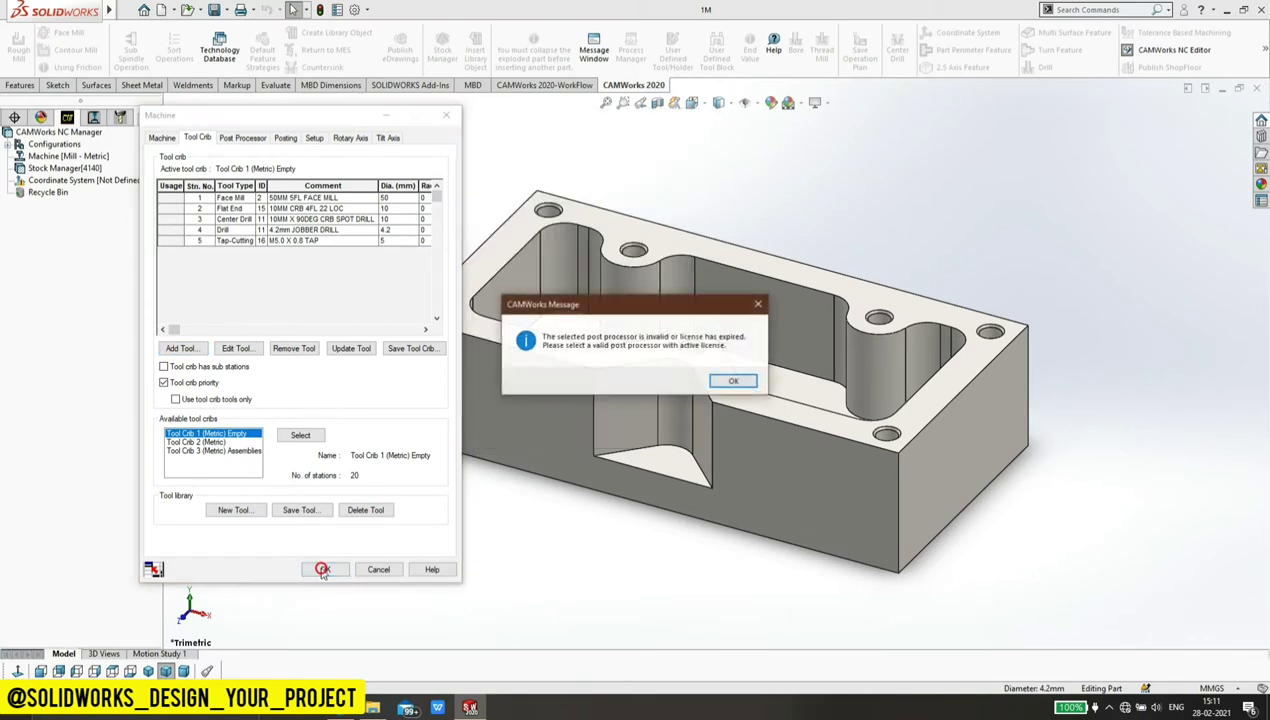
{"action": "left_click", "coordinate": [728, 380]}
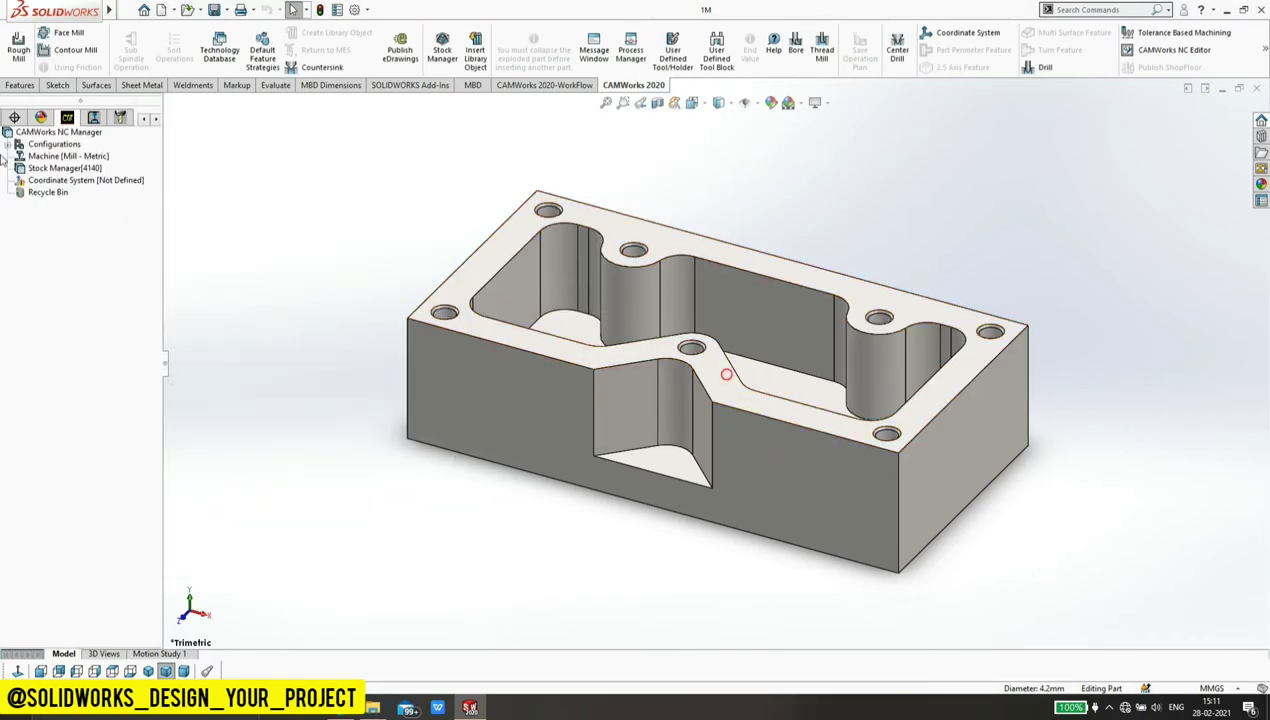
{"action": "right_click", "coordinate": [60, 160]}
{"action": "left_click", "coordinate": [110, 168]}
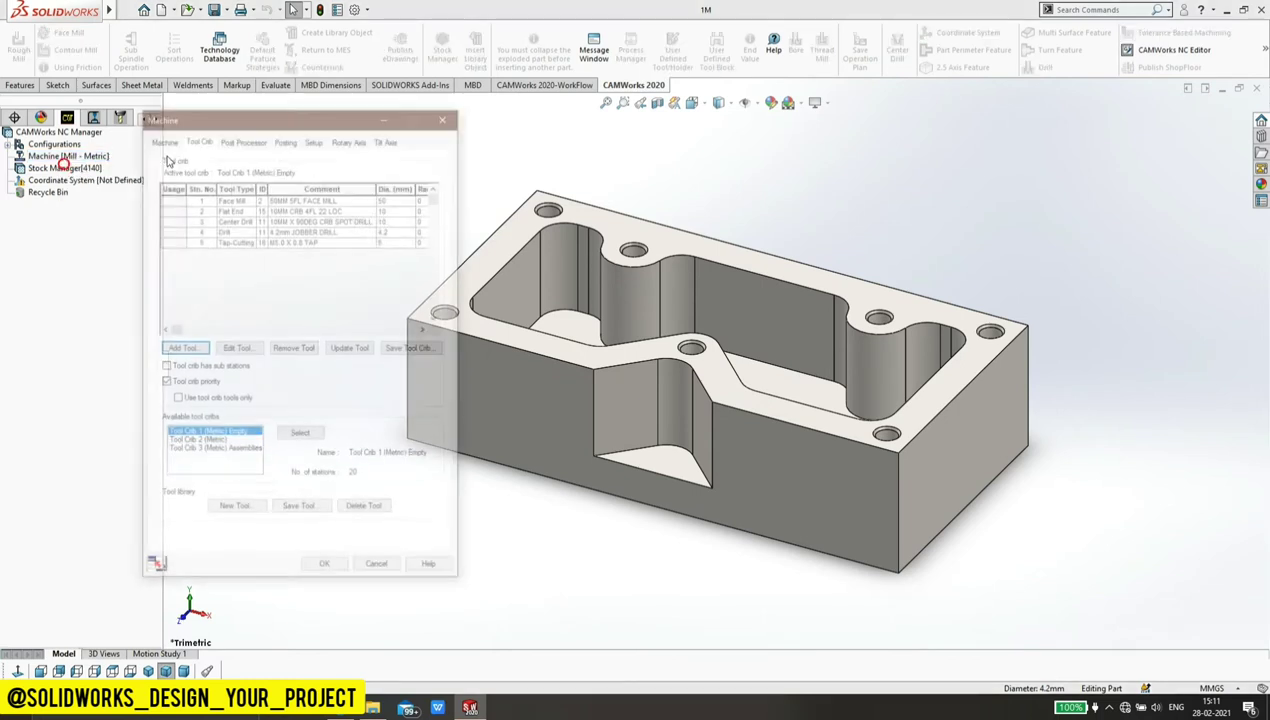
{"action": "left_click", "coordinate": [244, 139]}
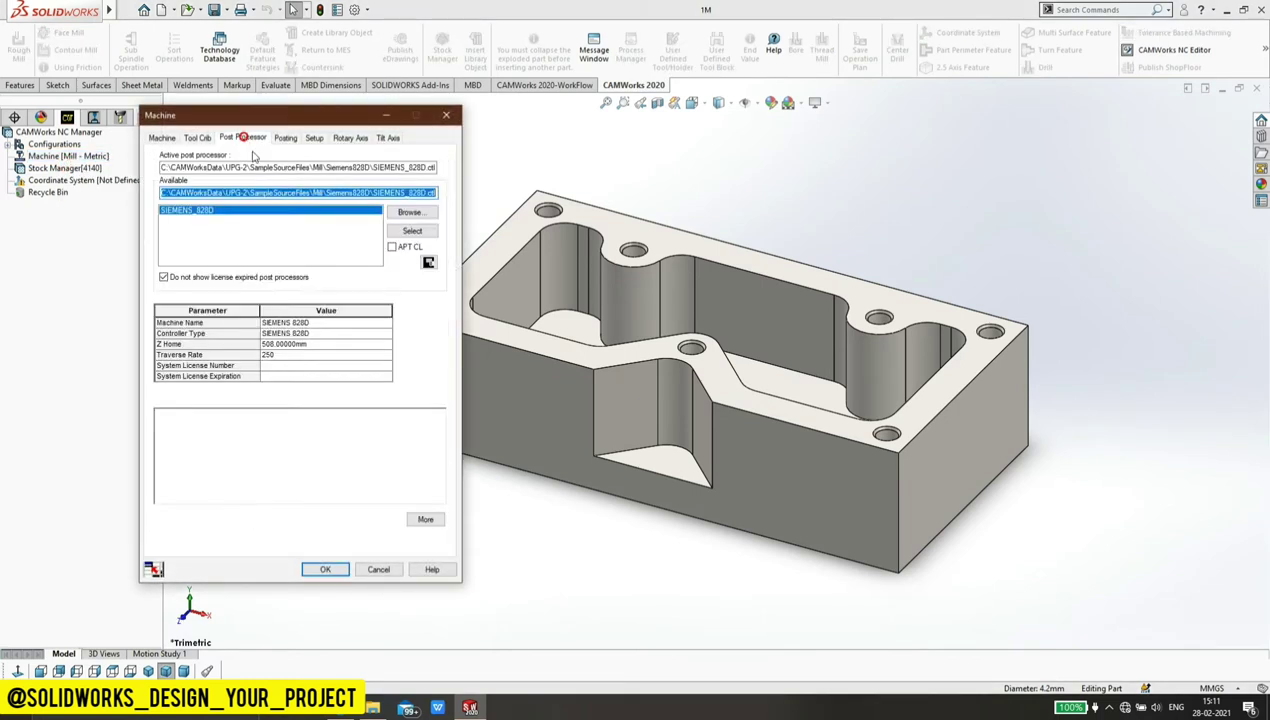
{"action": "left_click", "coordinate": [410, 232]}
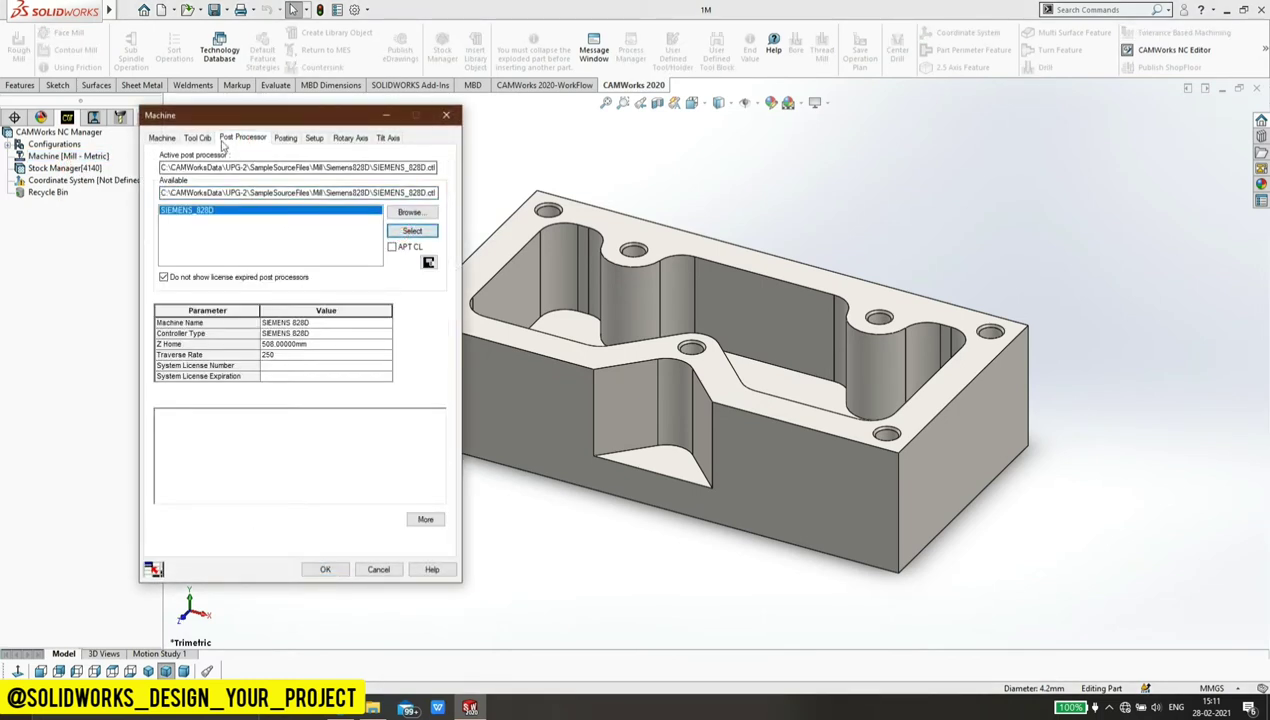
Step: Review the posting, setup, rotary and tilt axis tabs and save the machine definition
{"action": "left_click", "coordinate": [285, 139]}
{"action": "left_click", "coordinate": [313, 139]}
{"action": "left_click", "coordinate": [348, 139]}
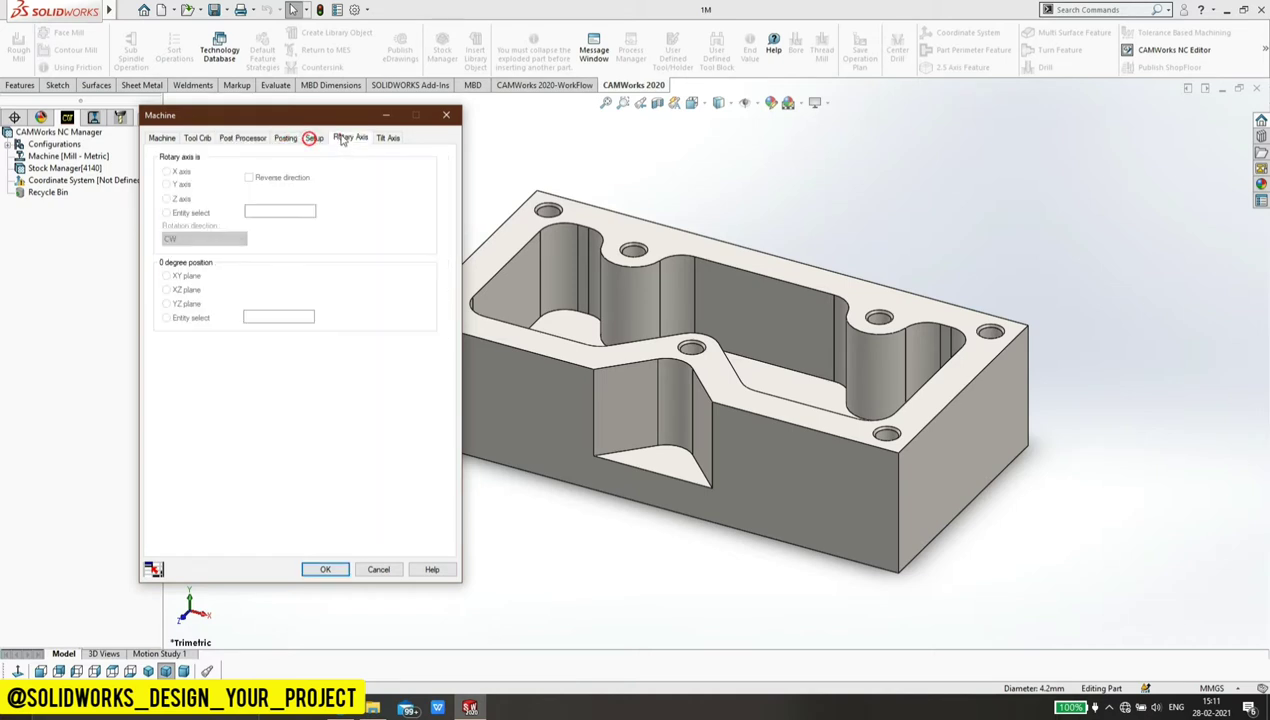
{"action": "left_click", "coordinate": [382, 139]}
{"action": "left_click", "coordinate": [325, 569]}
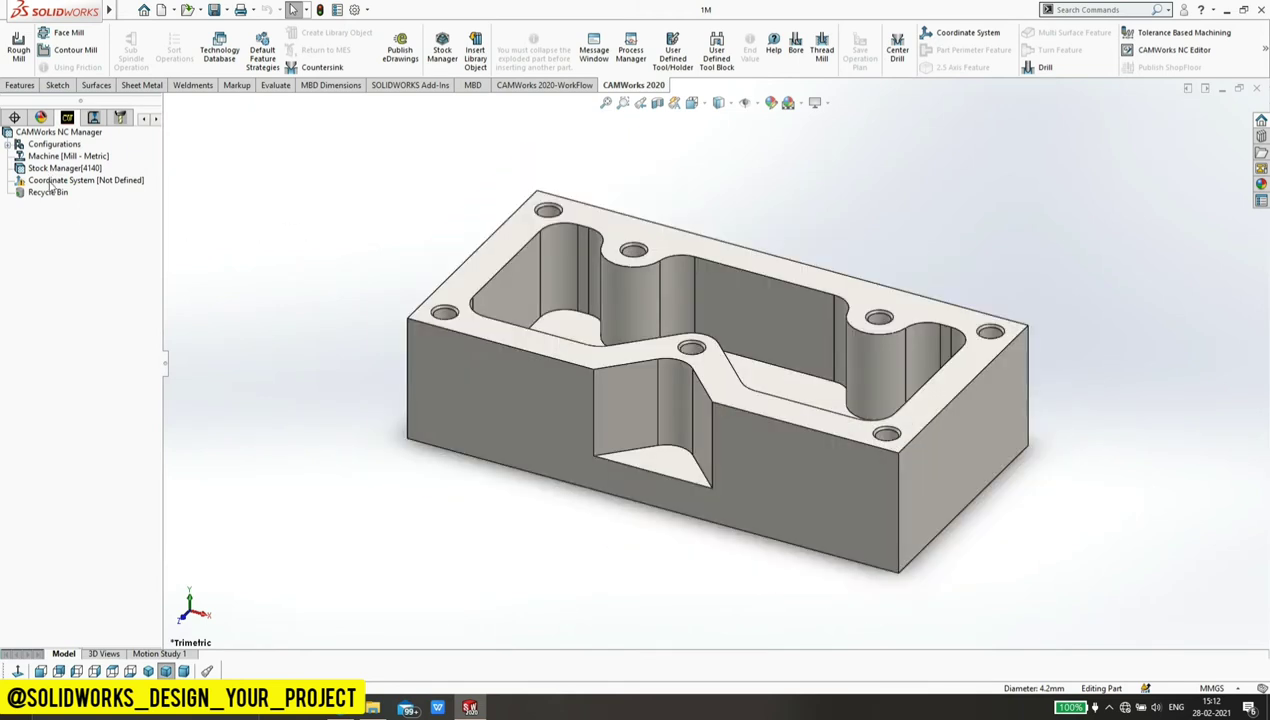
{"action": "right_click", "coordinate": [44, 170]}
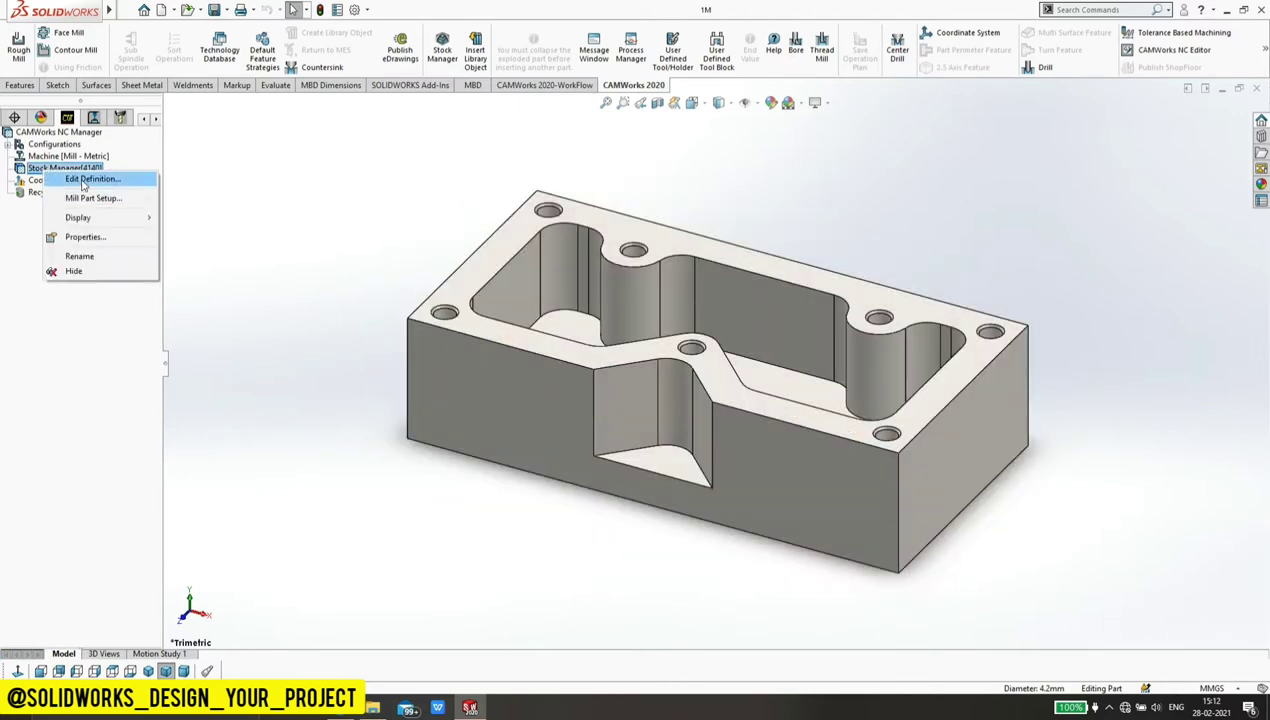
{"action": "left_click", "coordinate": [85, 177]}
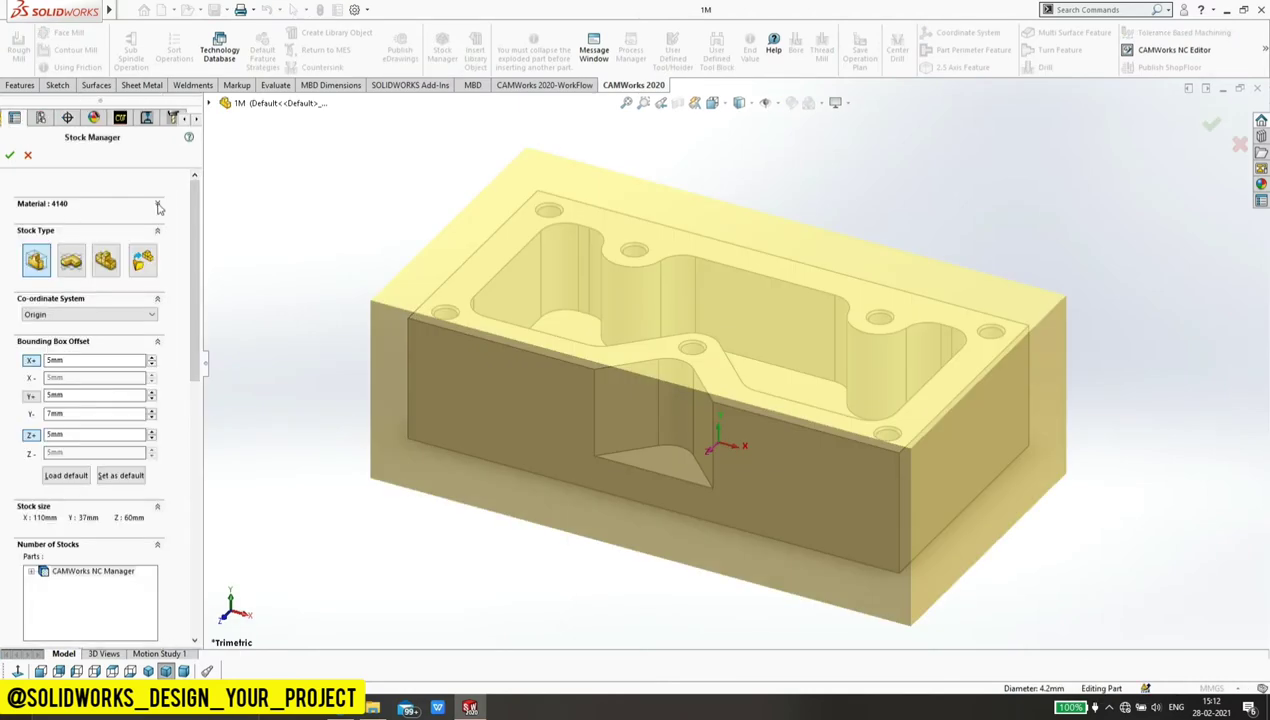
{"action": "left_click", "coordinate": [157, 204]}
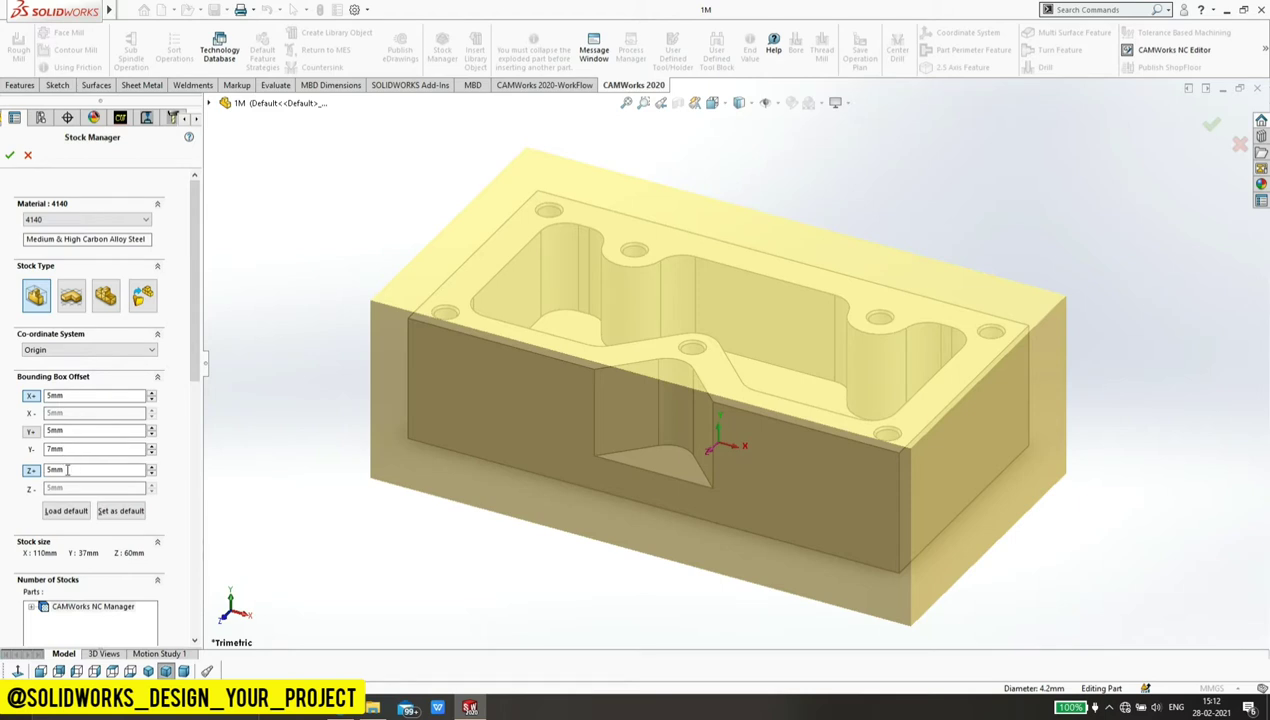
{"action": "middle_click_drag", "start_coordinate": [712, 543], "coordinate": [815, 428]}
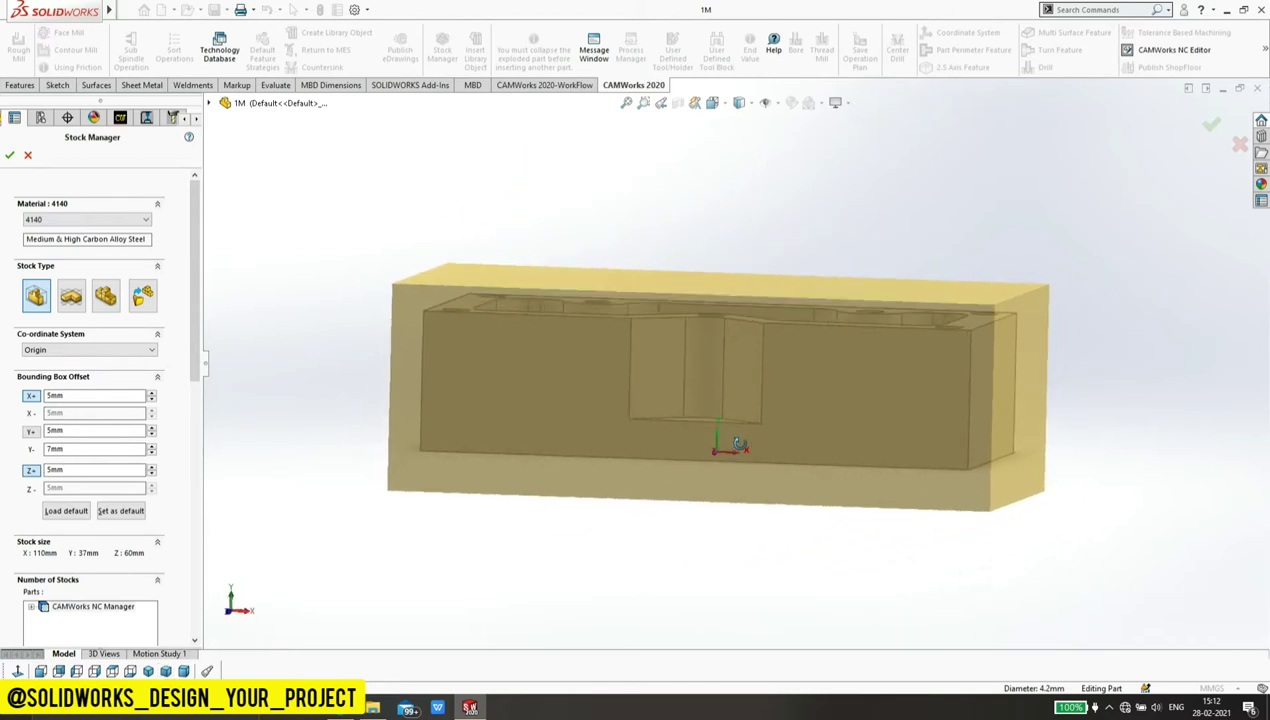
{"action": "key", "text": "ctrl+7"}
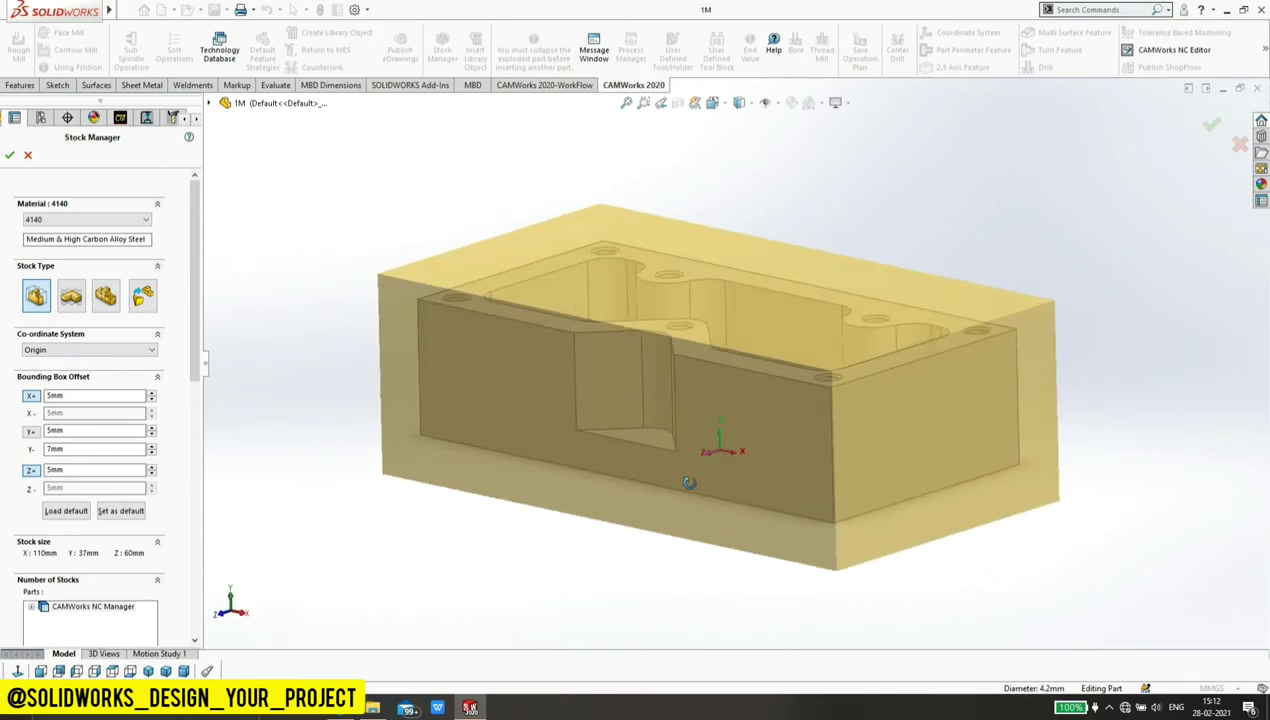
{"action": "left_click", "coordinate": [10, 156]}
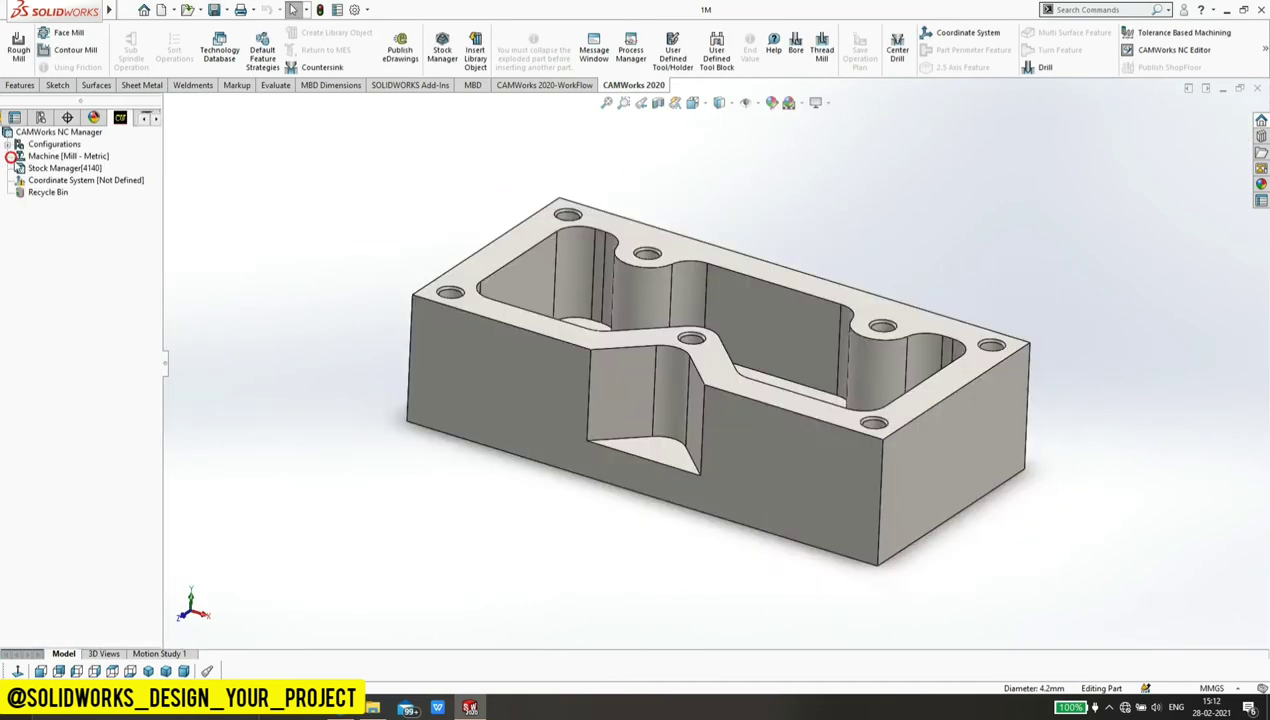
Step: Set the fixture origin at the stock's top-left bounding-box vertex, Y along the reversed top-left edge
{"action": "right_click", "coordinate": [67, 182]}
{"action": "left_click", "coordinate": [83, 187]}
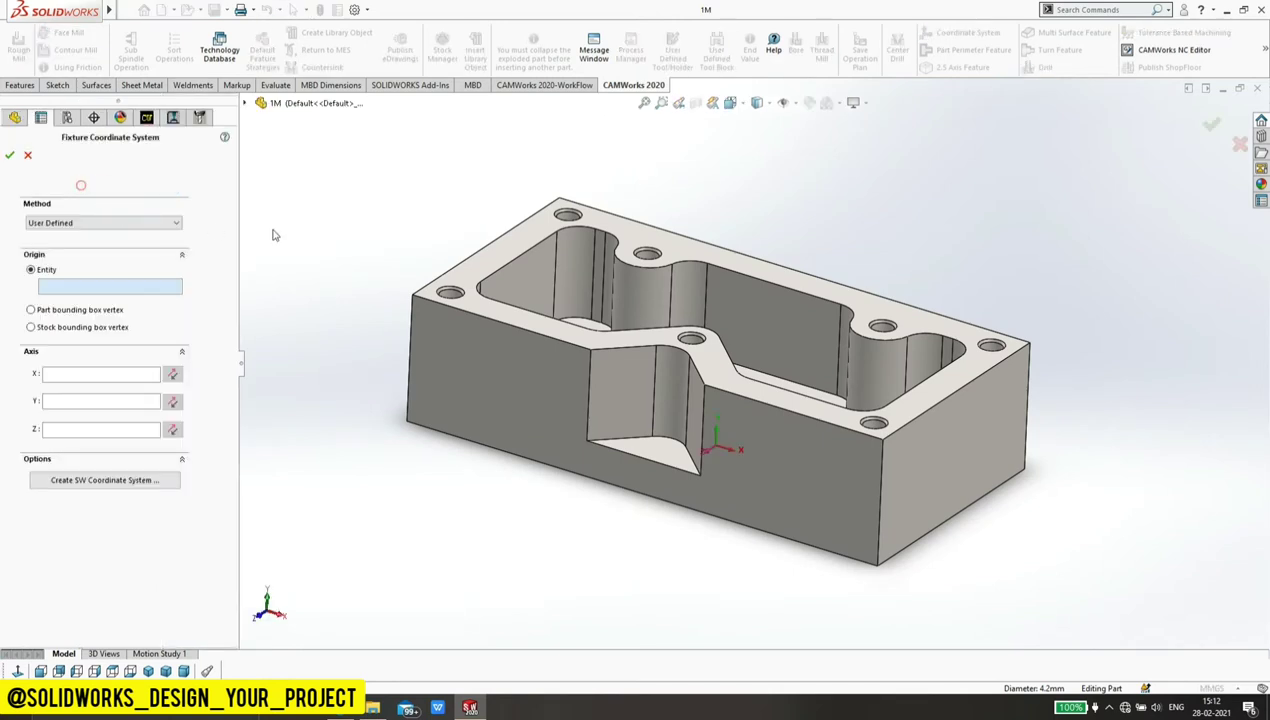
{"action": "left_click", "coordinate": [31, 327]}
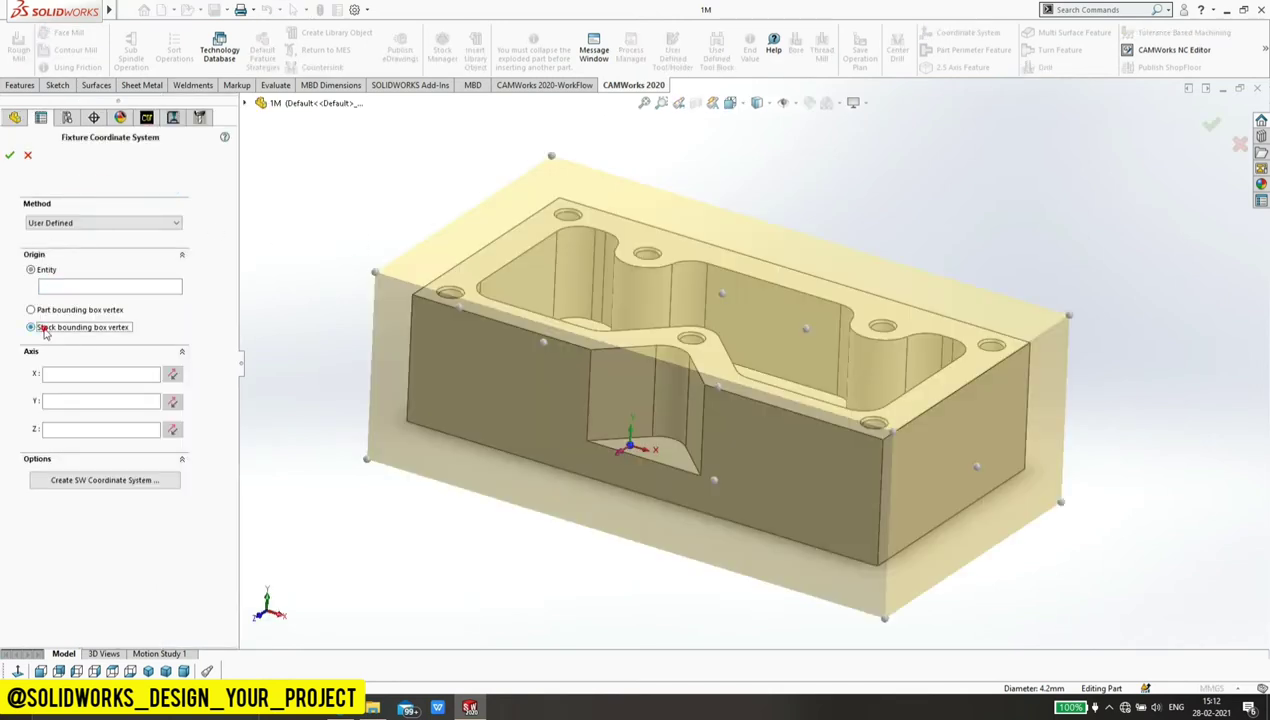
{"action": "left_click", "coordinate": [551, 159]}
{"action": "left_click", "coordinate": [55, 431]}
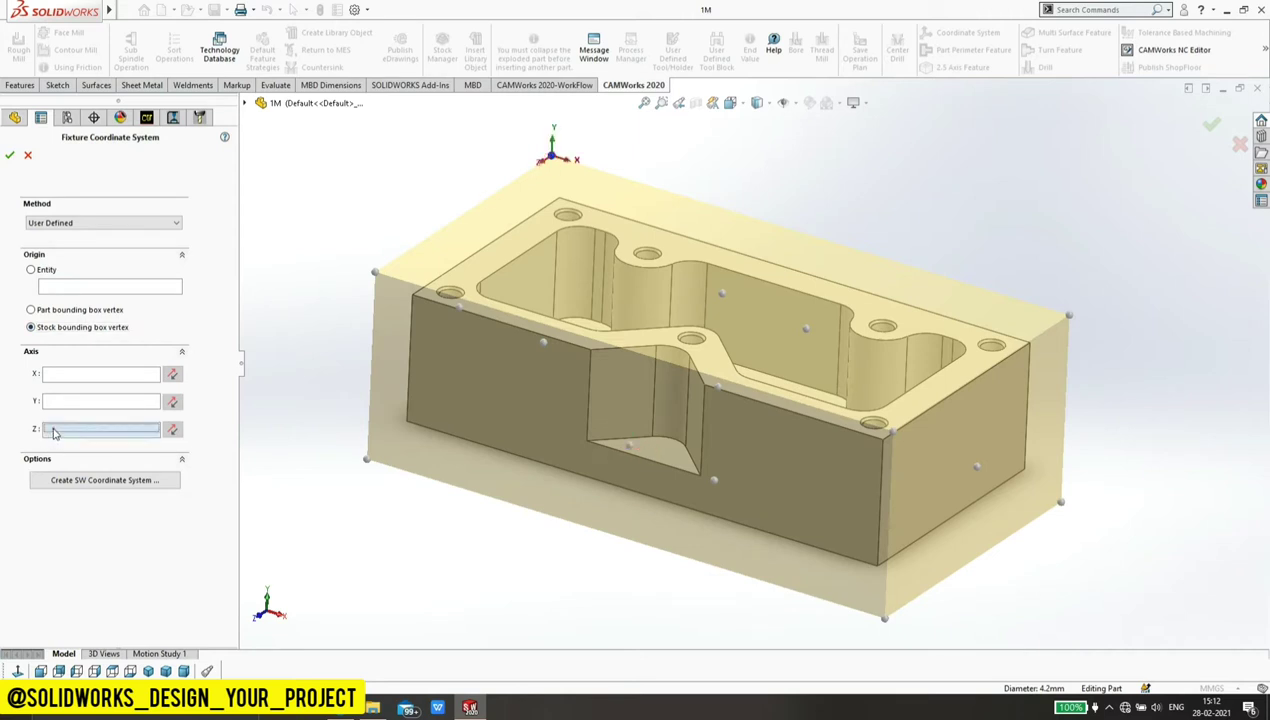
{"action": "left_click", "coordinate": [65, 403]}
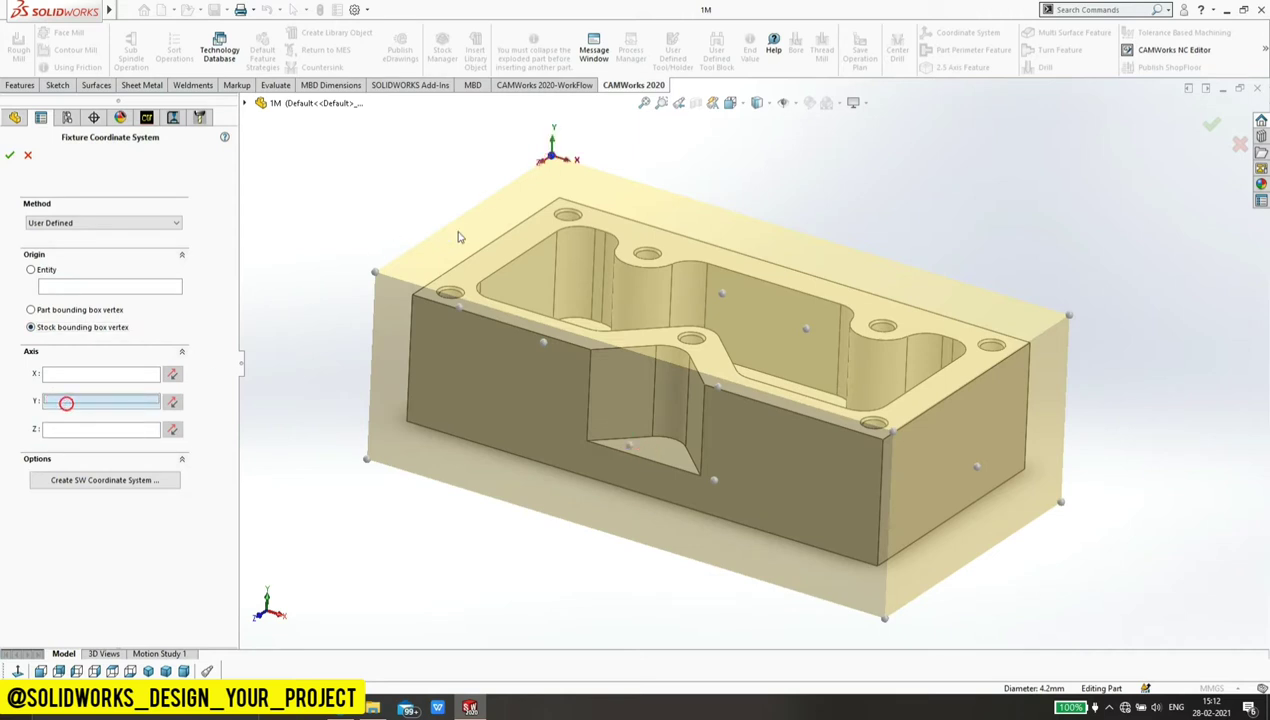
{"action": "left_click", "coordinate": [467, 260]}
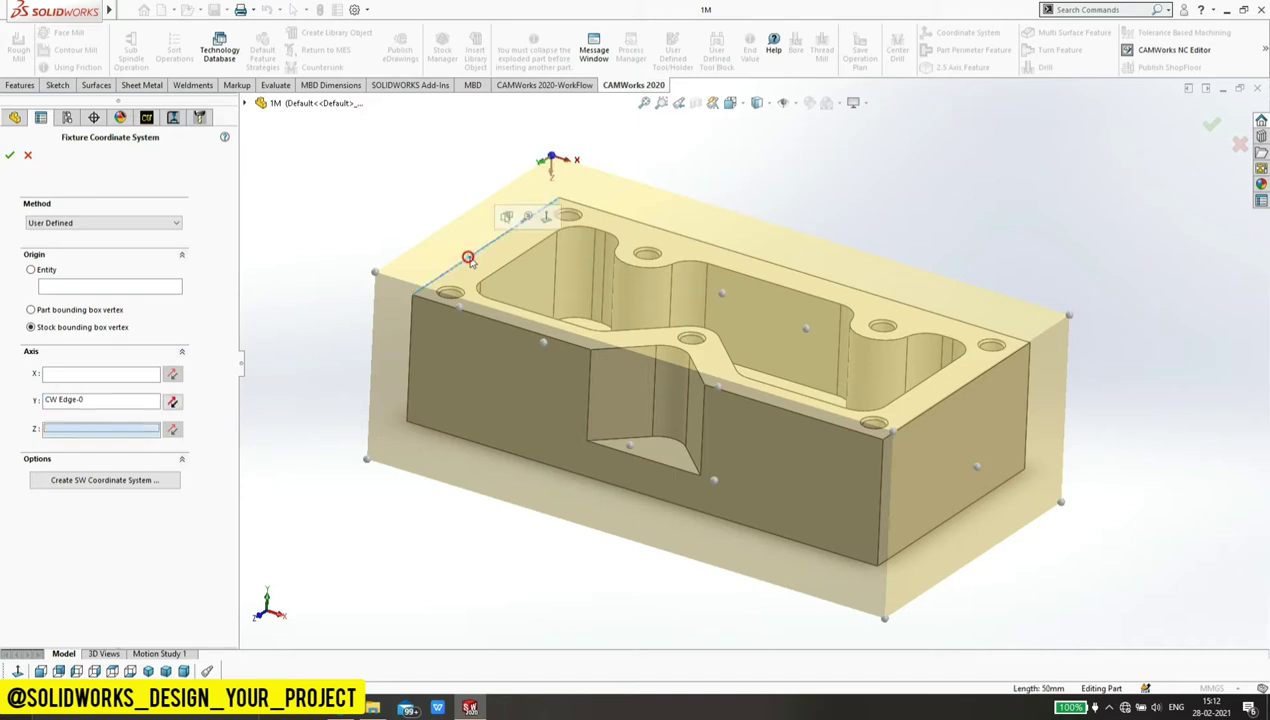
{"action": "left_click", "coordinate": [174, 401]}
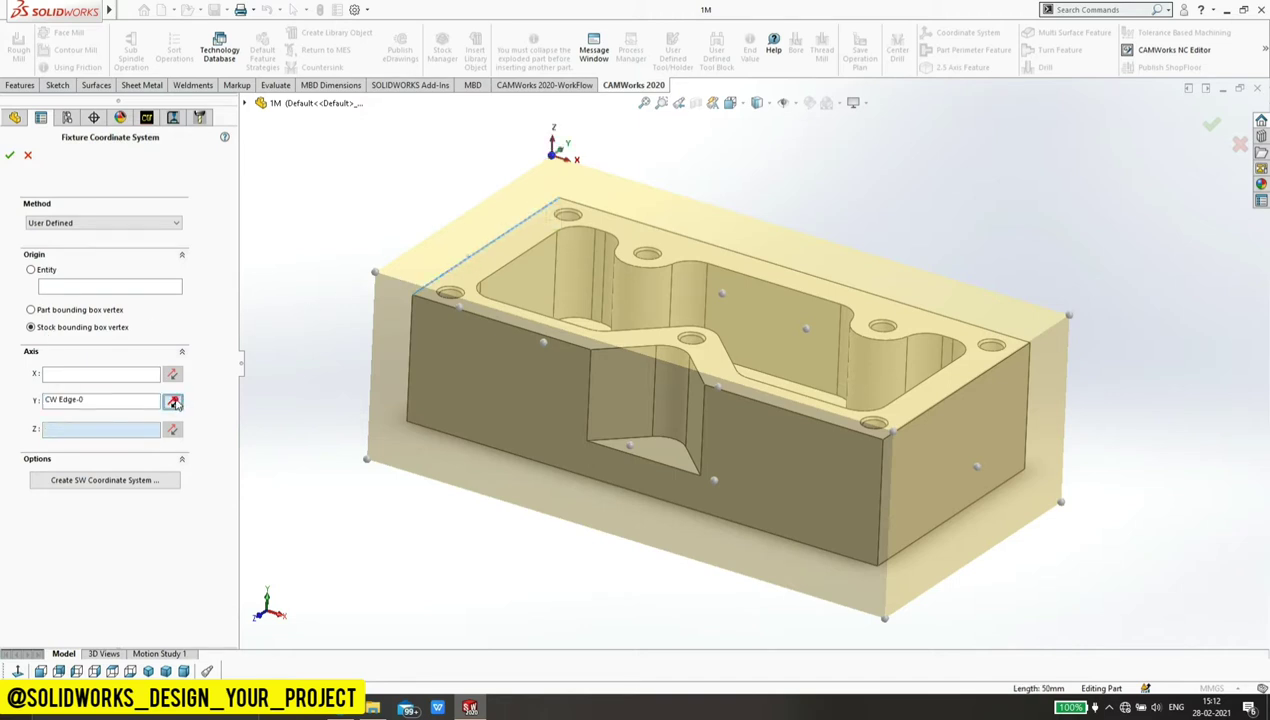
{"action": "left_click", "coordinate": [9, 157]}
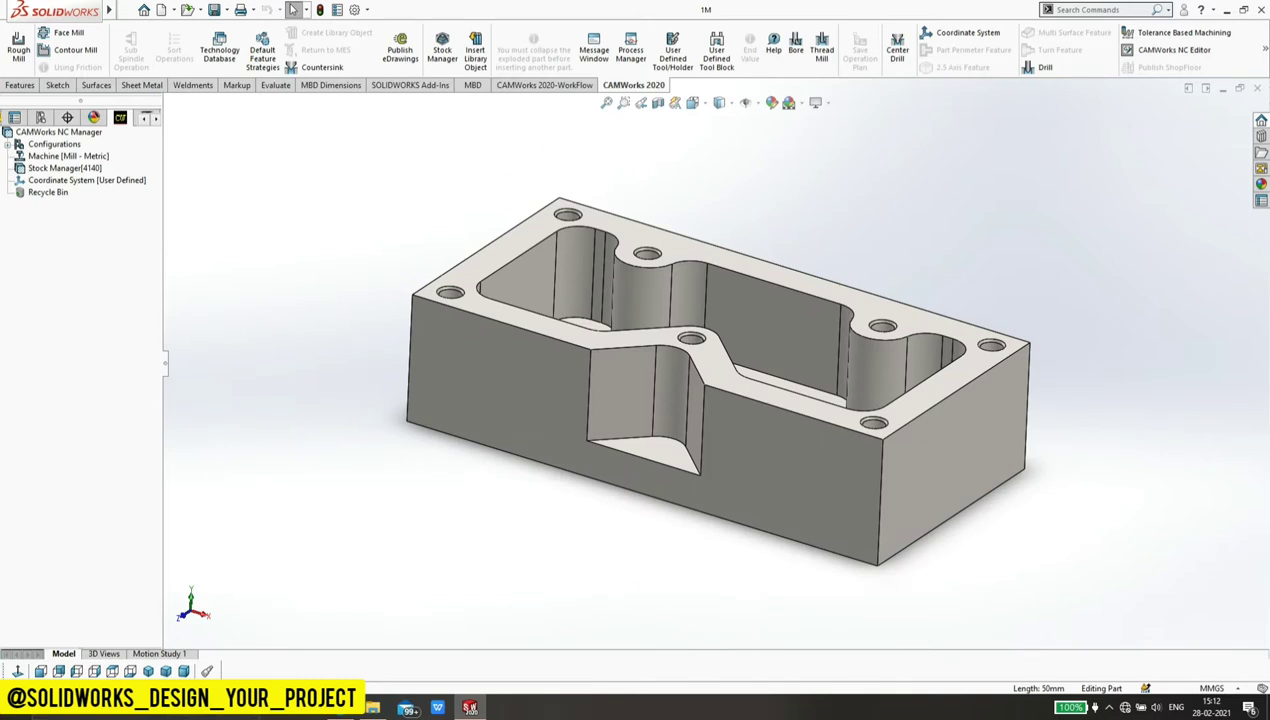
Step: Create a mill part setup on the part's top face, generating Face Feature1 and Perimeter-Boss1
{"action": "left_click", "coordinate": [148, 671]}
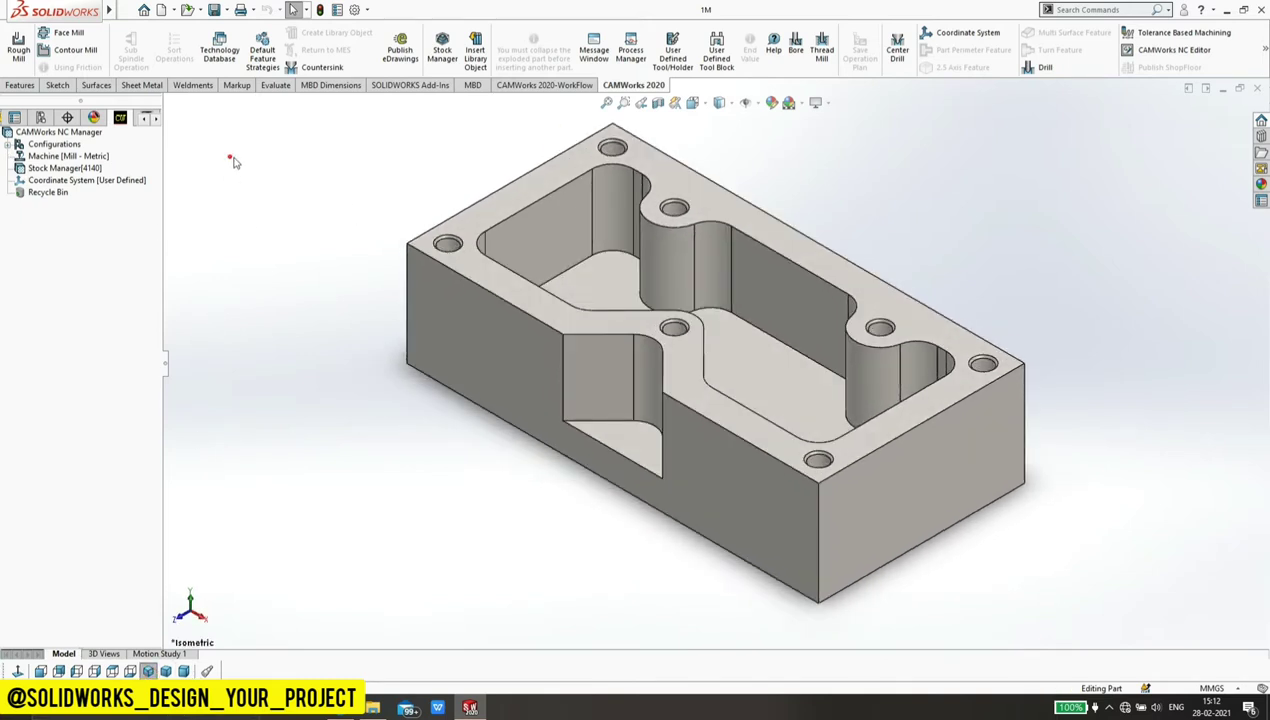
{"action": "right_click", "coordinate": [57, 182]}
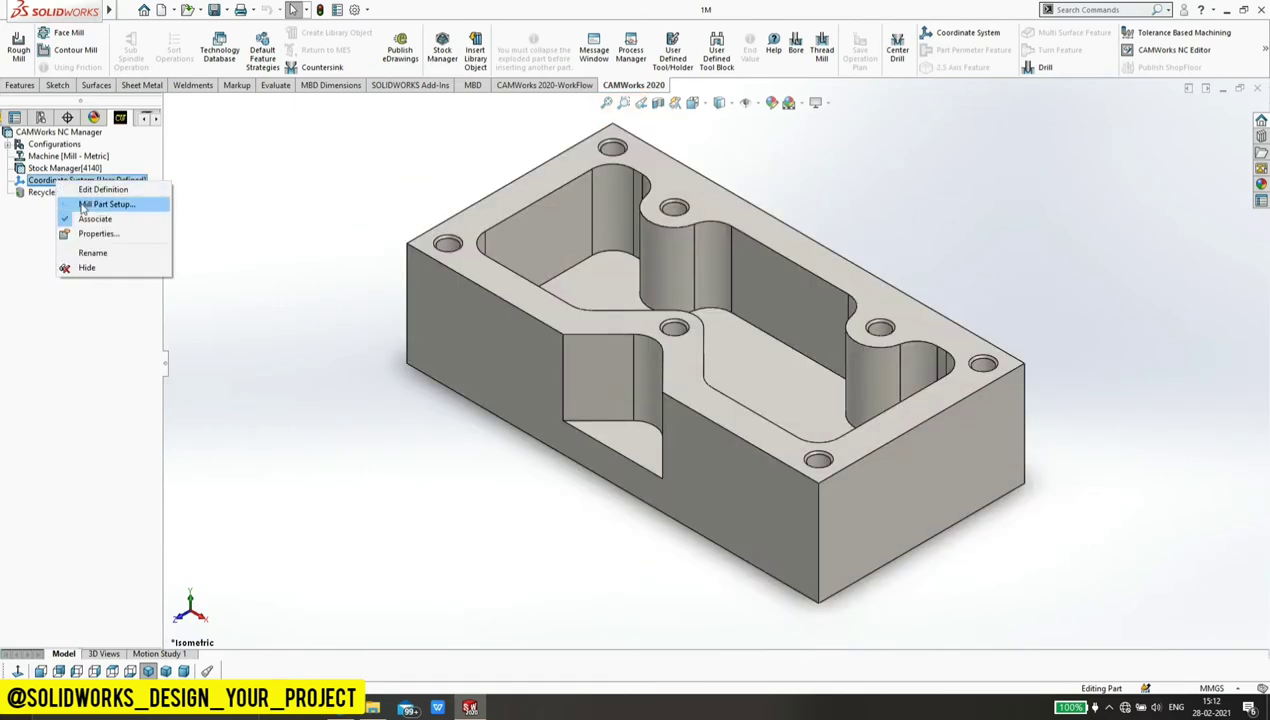
{"action": "left_click", "coordinate": [82, 204]}
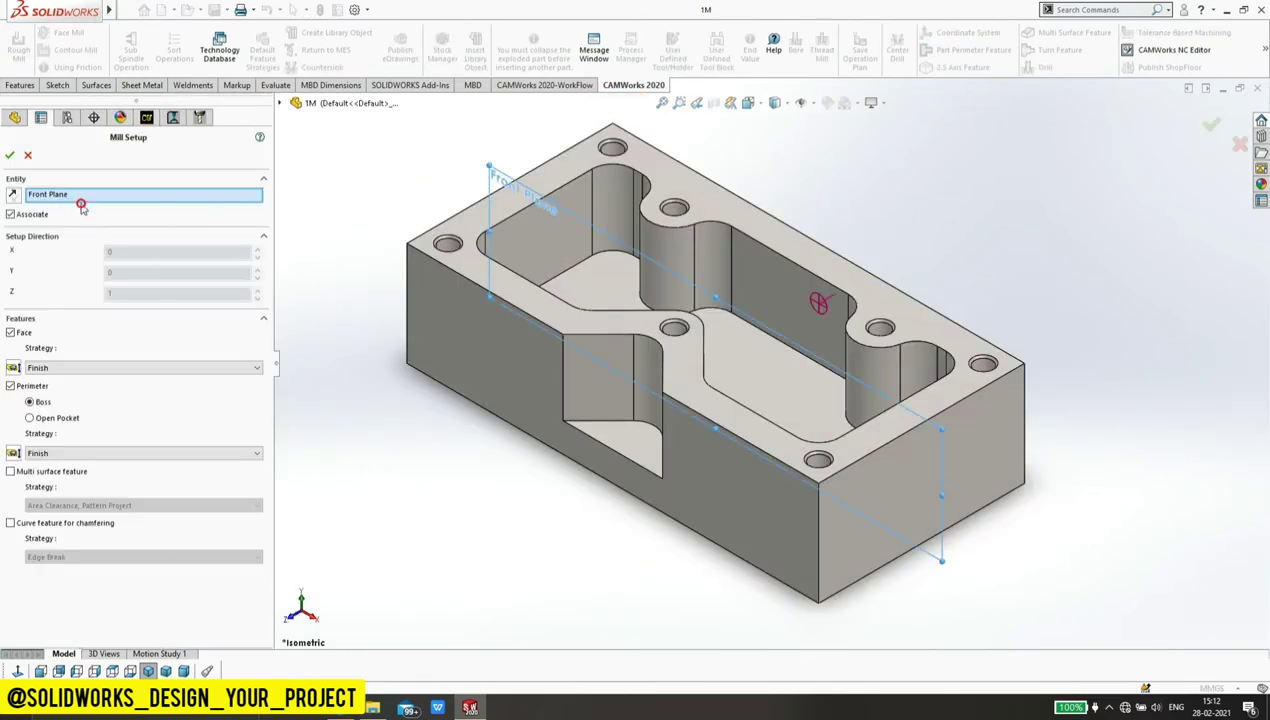
{"action": "left_click", "coordinate": [470, 222]}
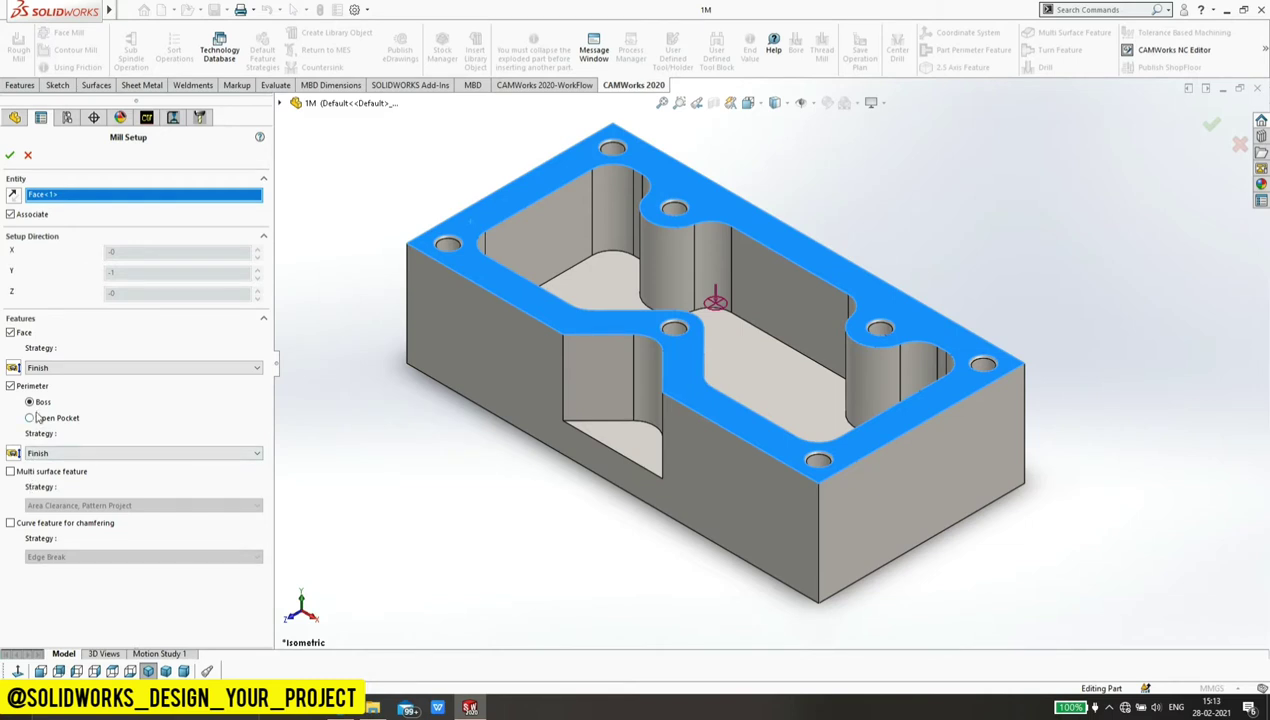
{"action": "left_click", "coordinate": [10, 156]}
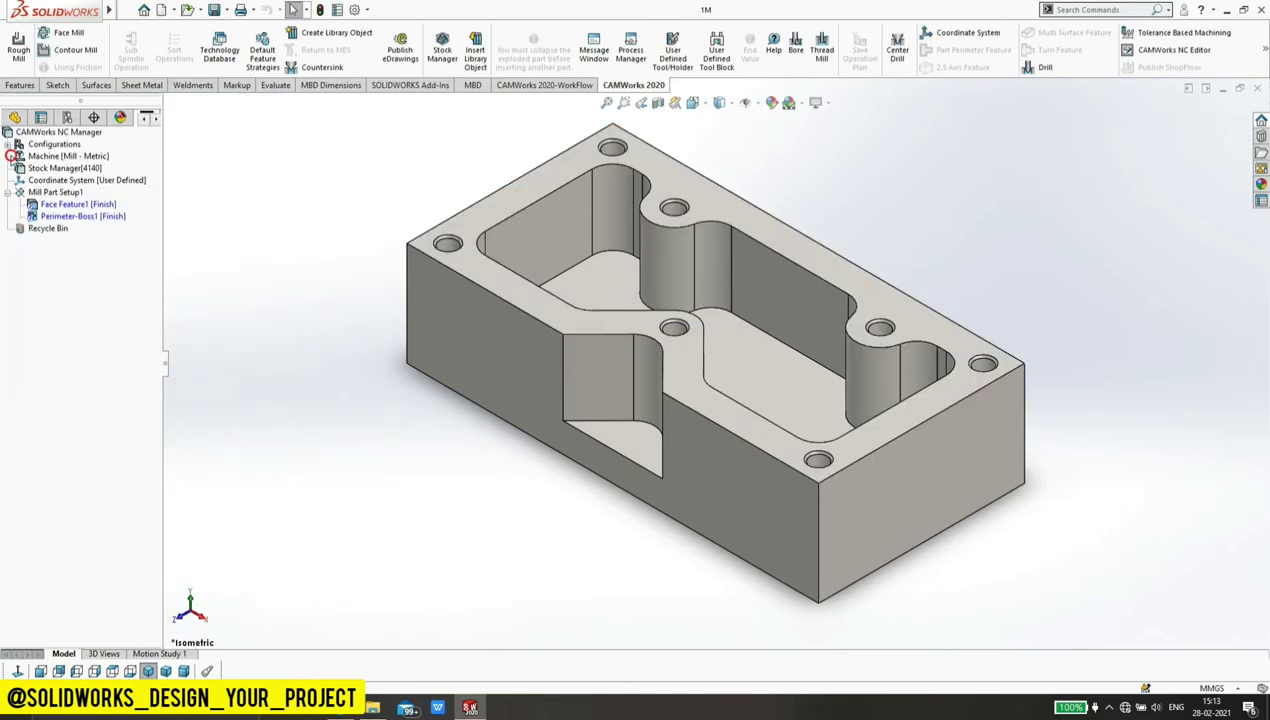
Step: Change Perimeter-Boss1's end condition to Bottom of the part
{"action": "right_click", "coordinate": [76, 216]}
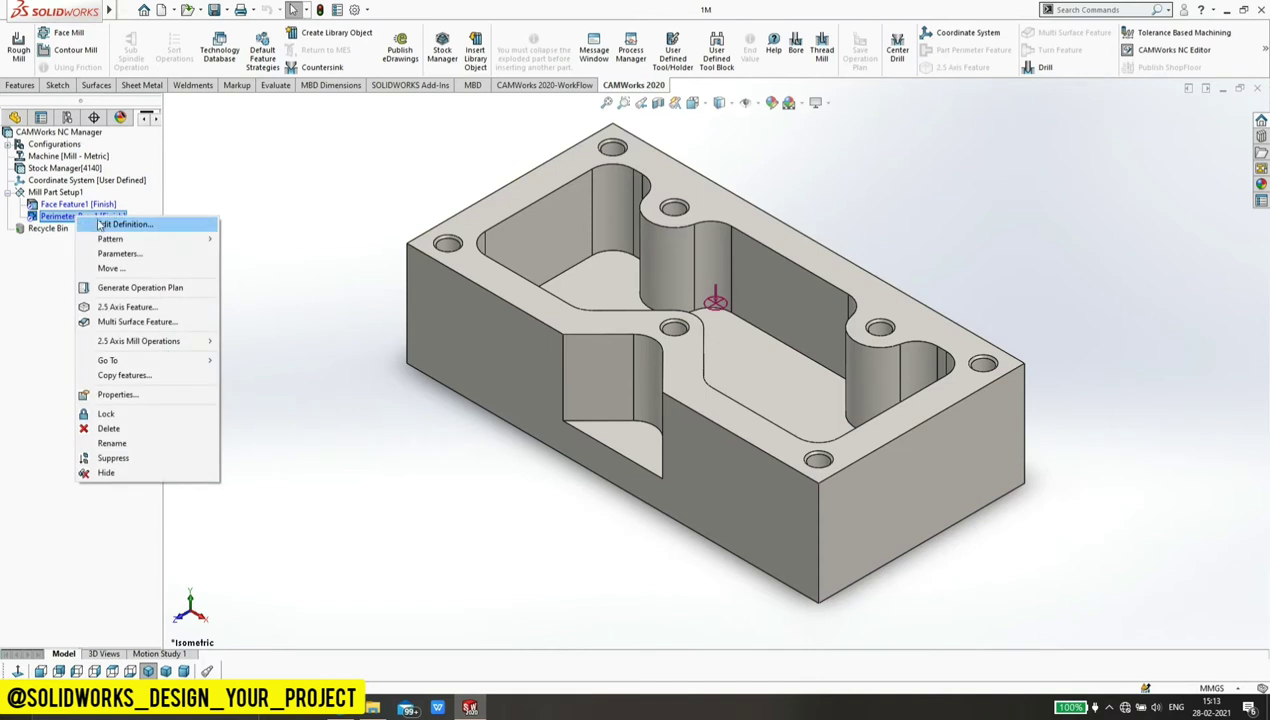
{"action": "left_click", "coordinate": [101, 224]}
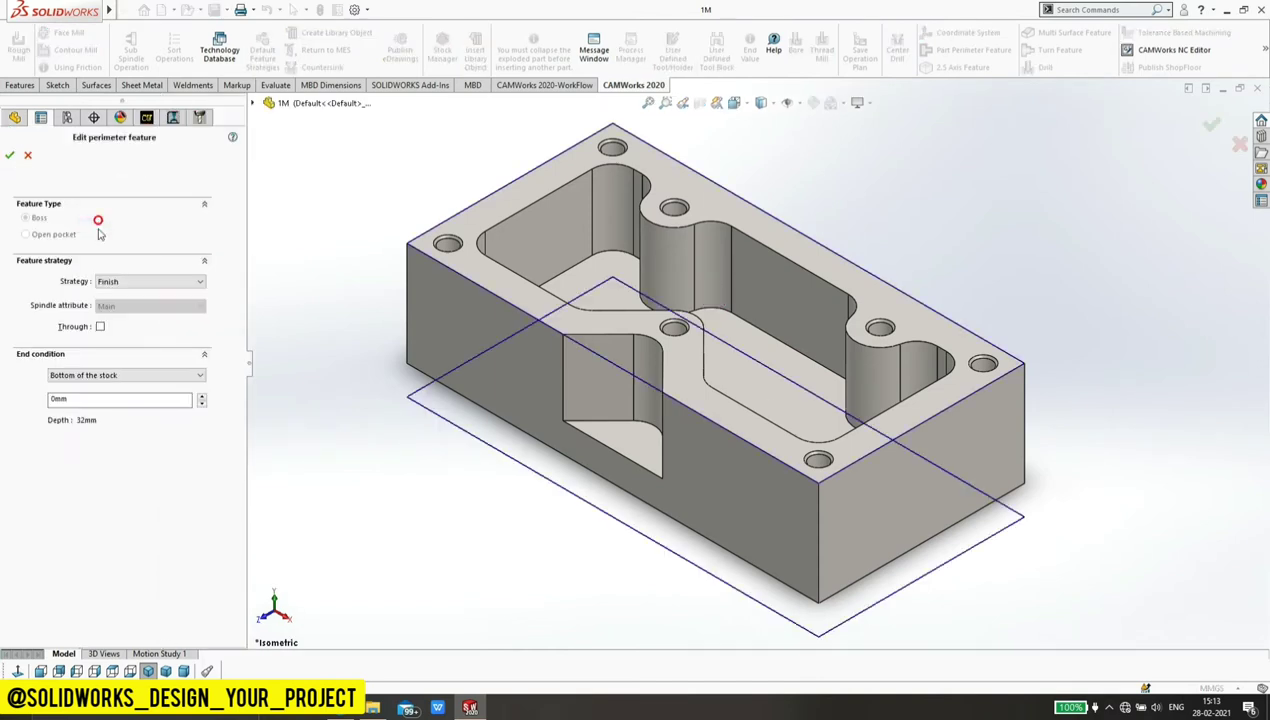
{"action": "left_click", "coordinate": [90, 375]}
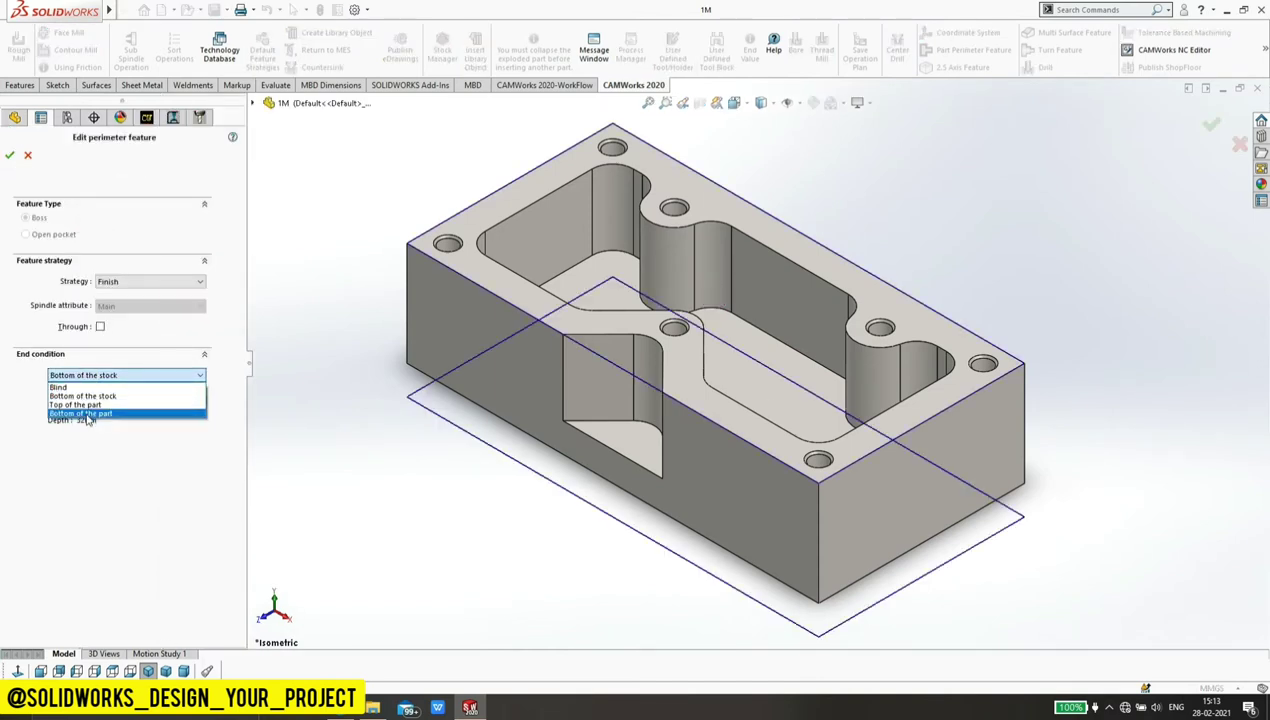
{"action": "left_click", "coordinate": [87, 414]}
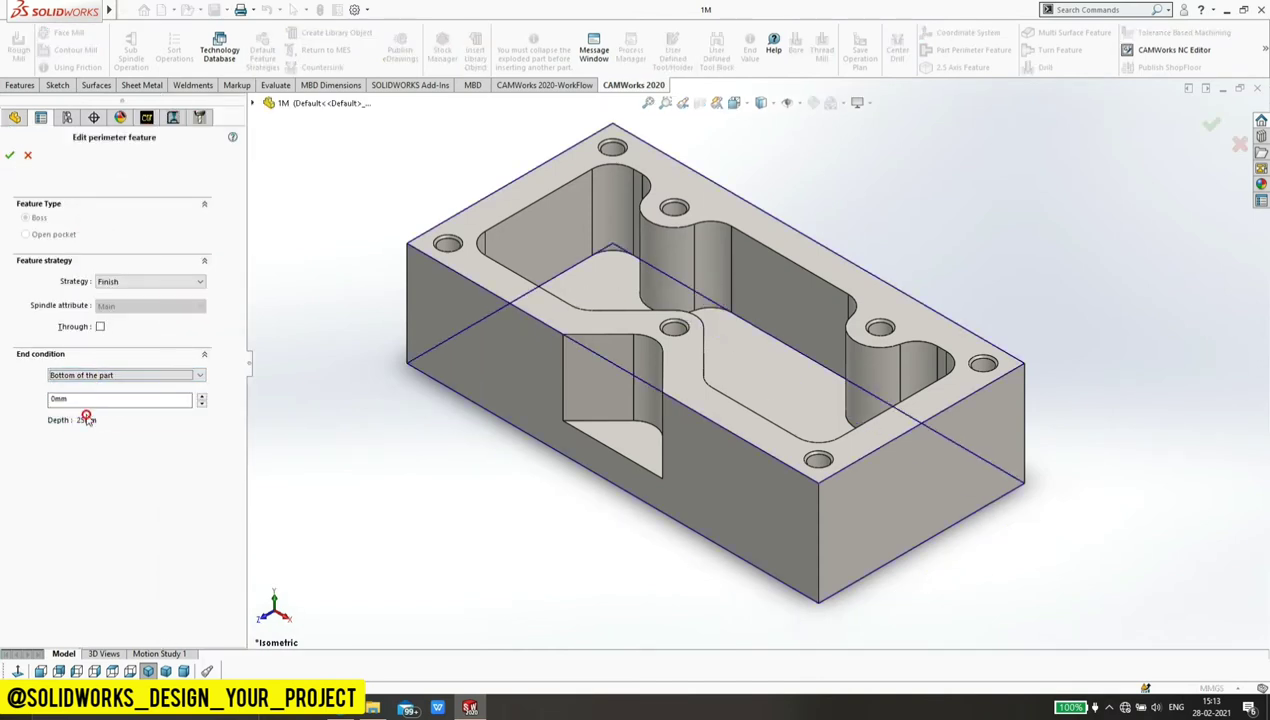
{"action": "left_click", "coordinate": [10, 157]}
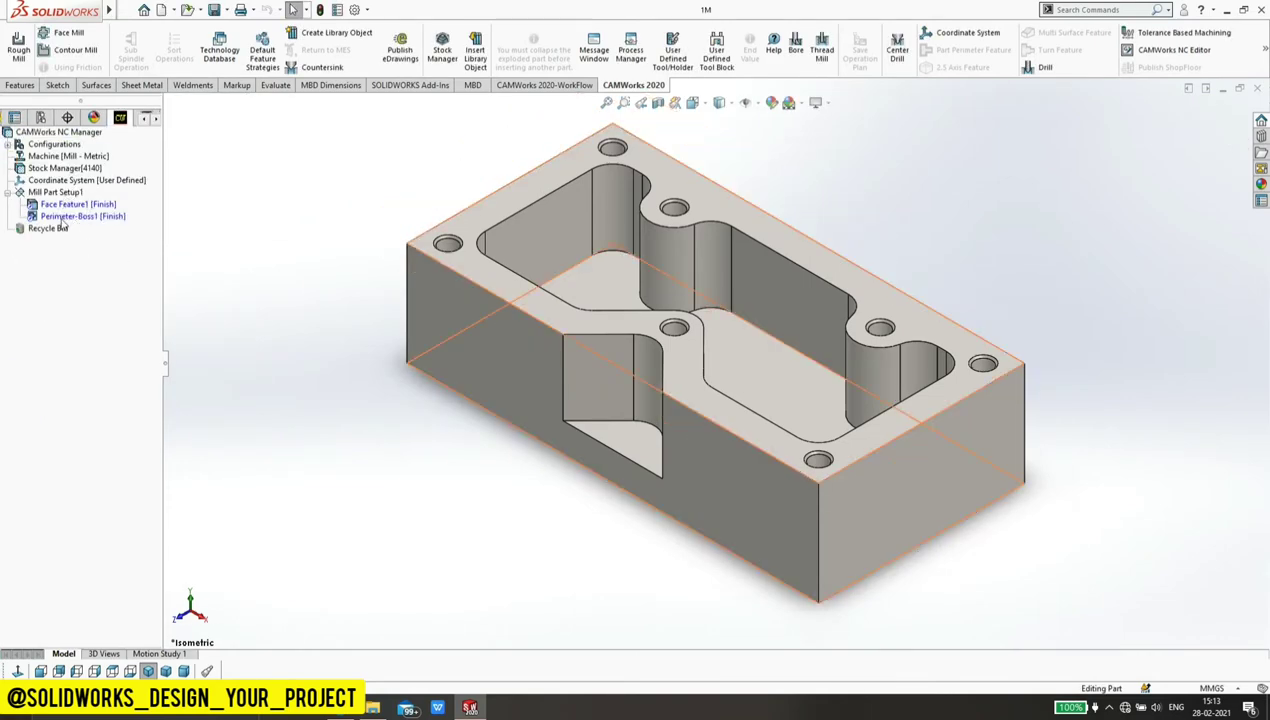
Step: Start a new 2.5 Axis feature of type Pocket on Mill Part Setup1
{"action": "right_click", "coordinate": [55, 192]}
{"action": "left_click", "coordinate": [85, 201]}
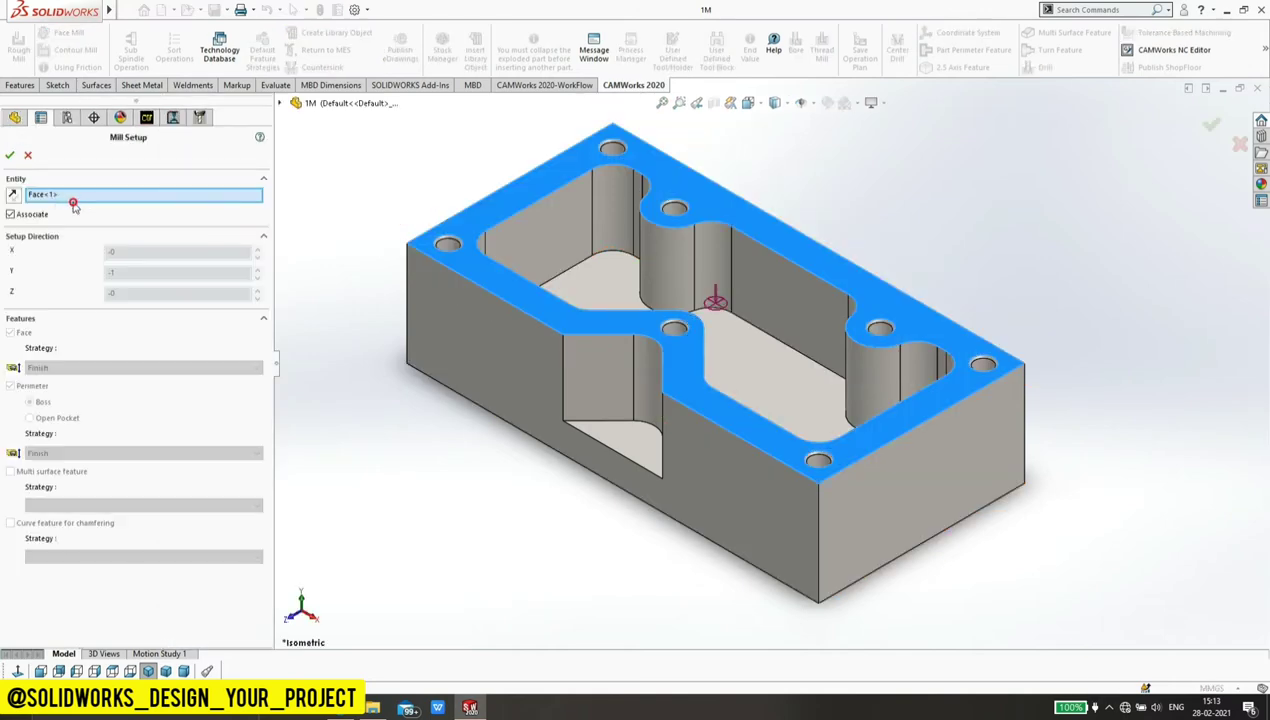
{"action": "left_click", "coordinate": [10, 157]}
{"action": "right_click", "coordinate": [30, 192]}
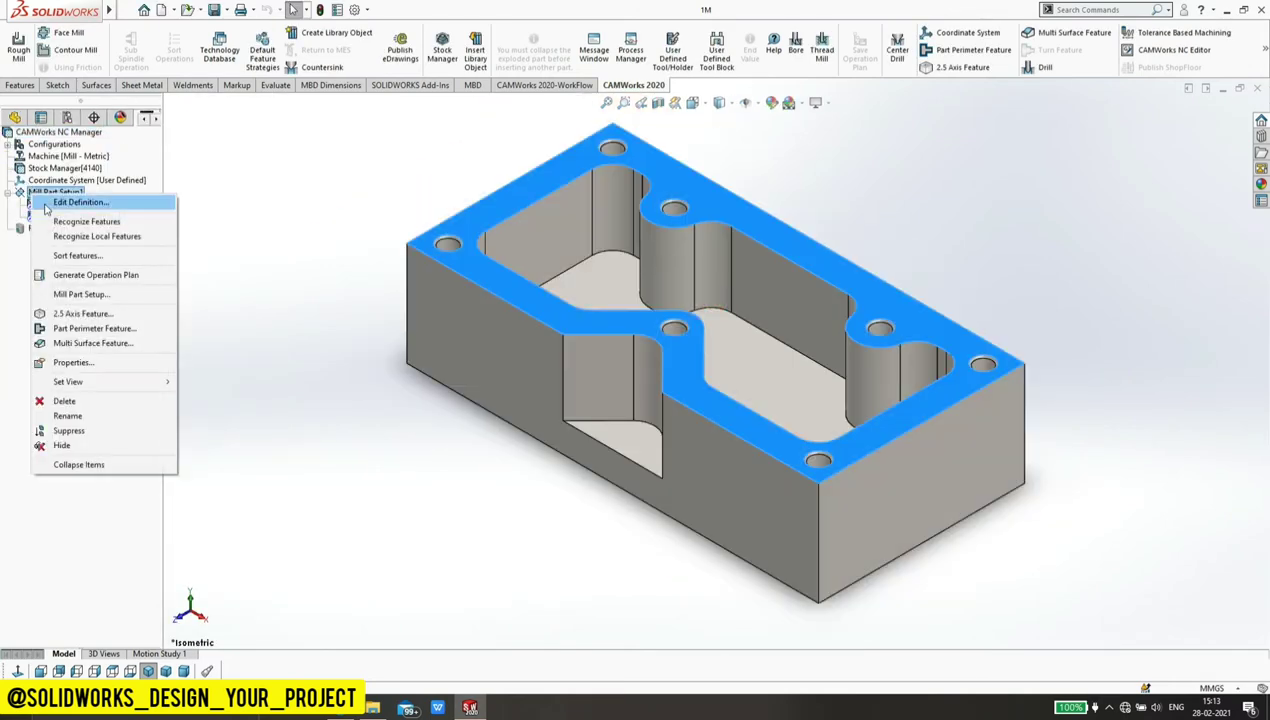
{"action": "left_click", "coordinate": [77, 316]}
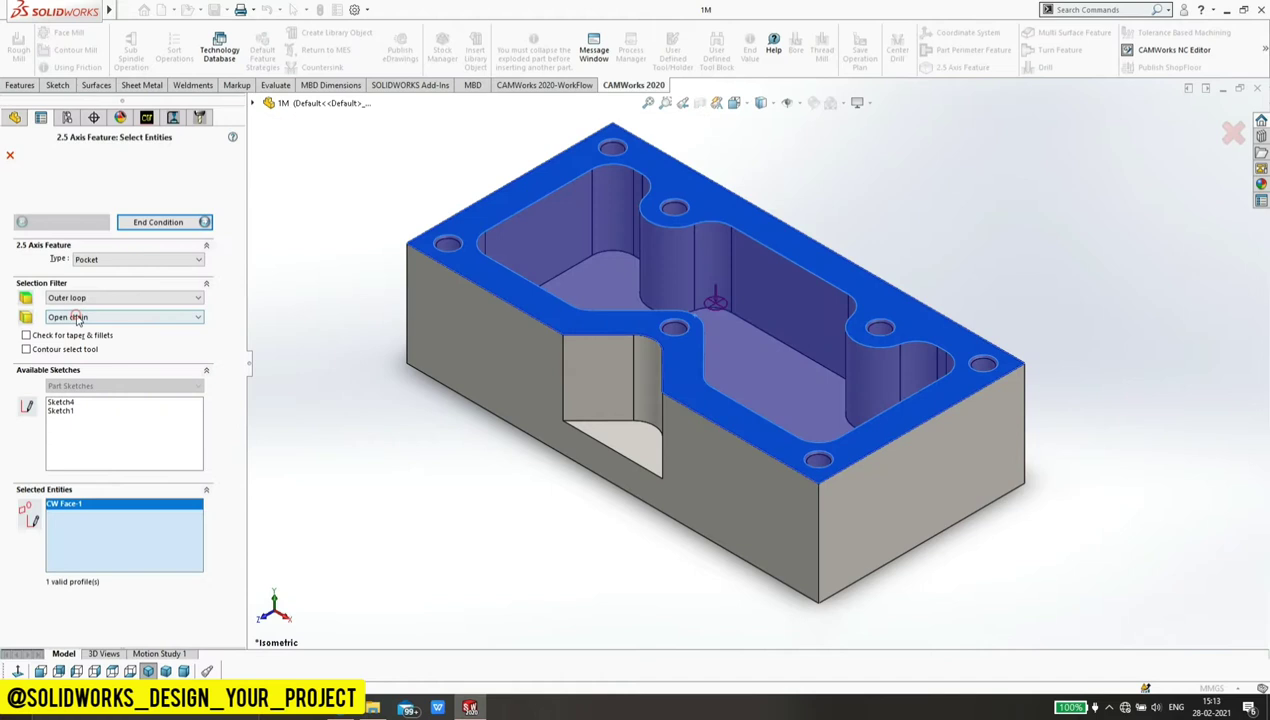
{"action": "left_click", "coordinate": [129, 260]}
{"action": "left_click", "coordinate": [129, 260]}
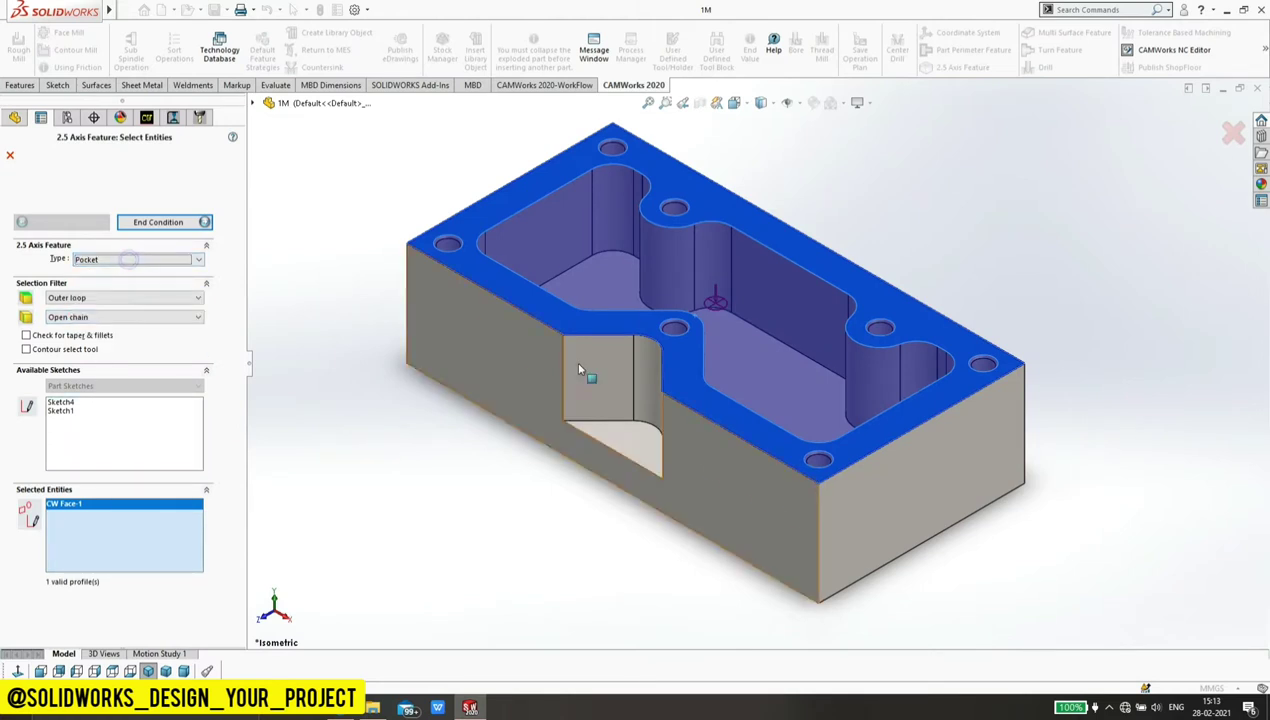
Step: Replace the preselected top face with the pocket's closed edge loop, using Convert to loop
{"action": "right_click", "coordinate": [104, 540]}
{"action": "left_click", "coordinate": [120, 541]}
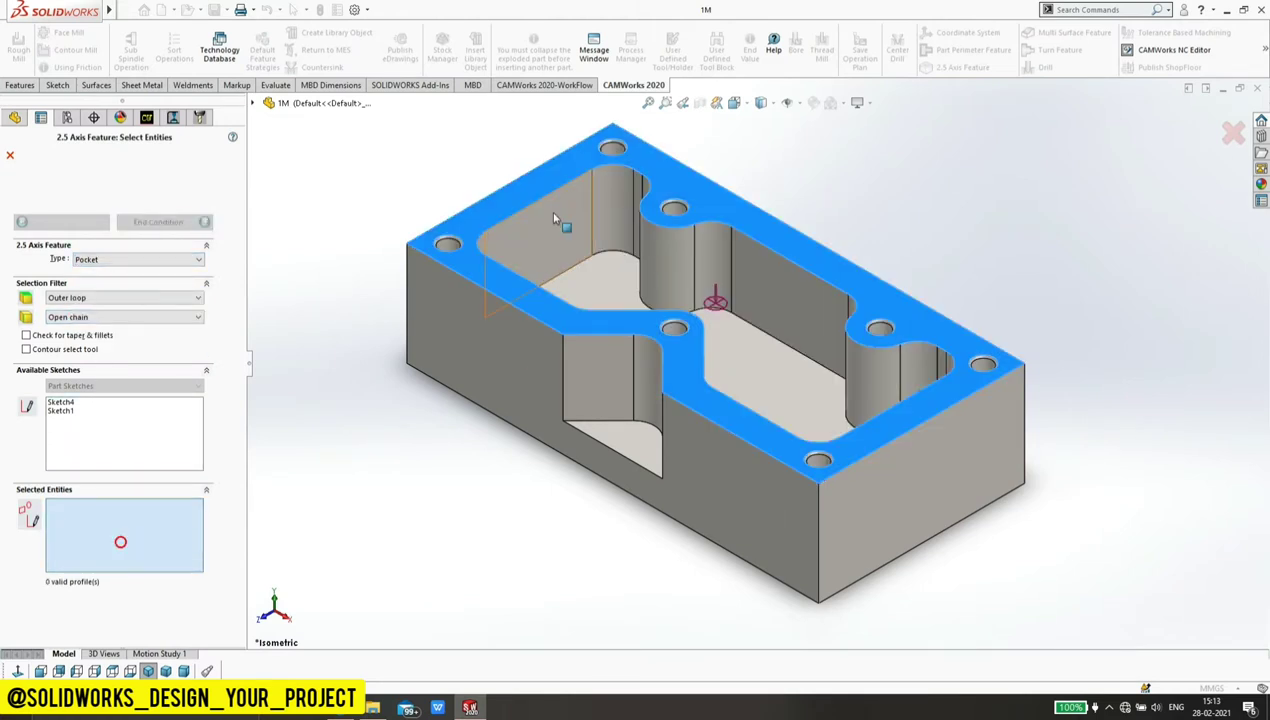
{"action": "left_click", "coordinate": [519, 207]}
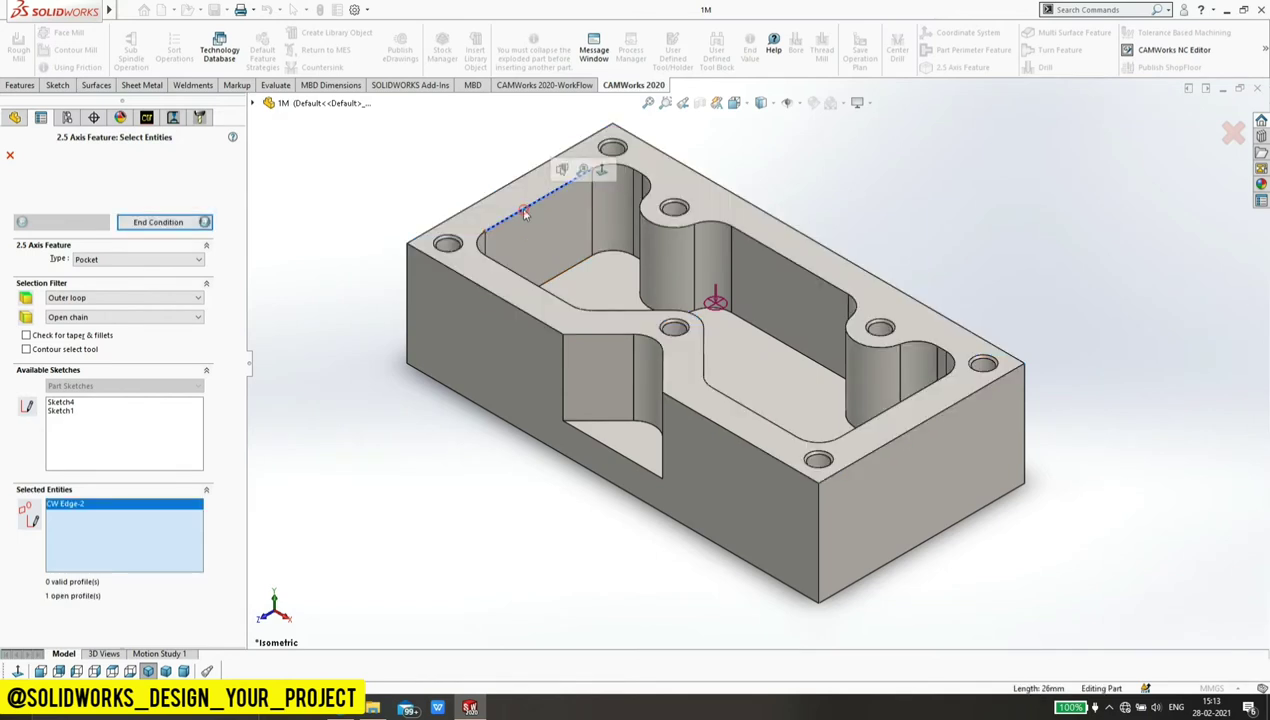
{"action": "left_click", "coordinate": [100, 318]}
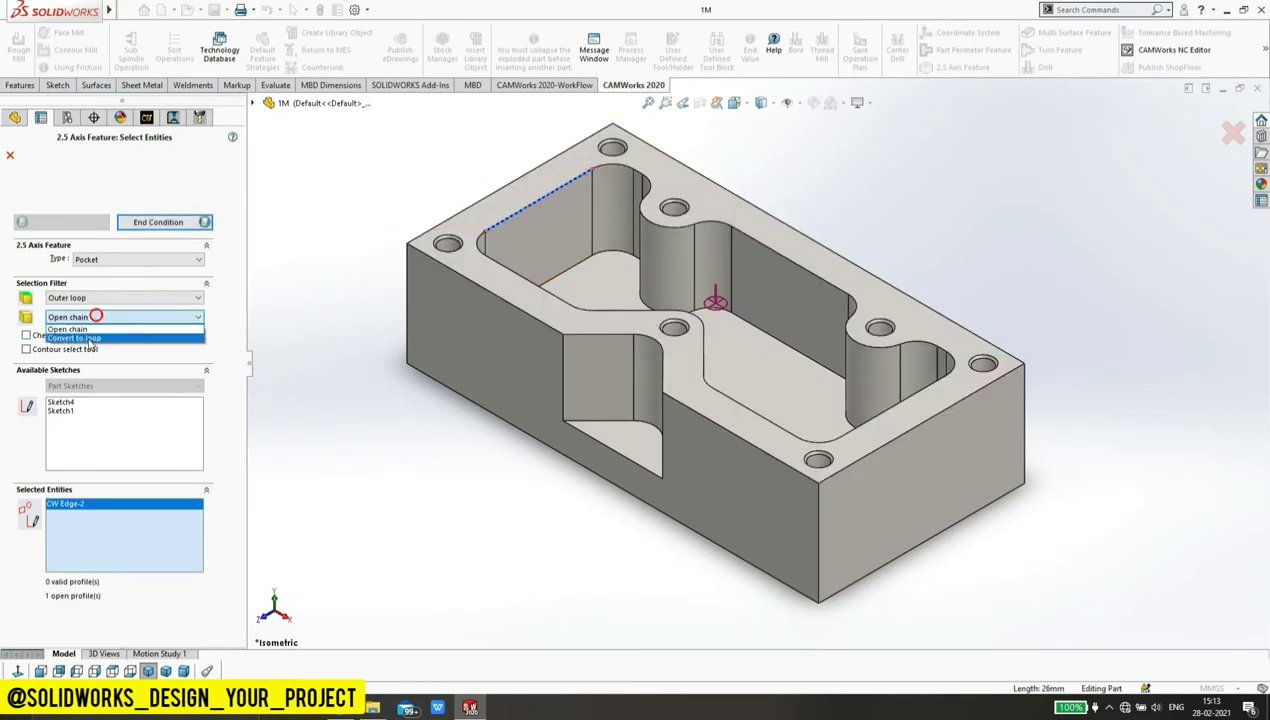
{"action": "left_click", "coordinate": [88, 338]}
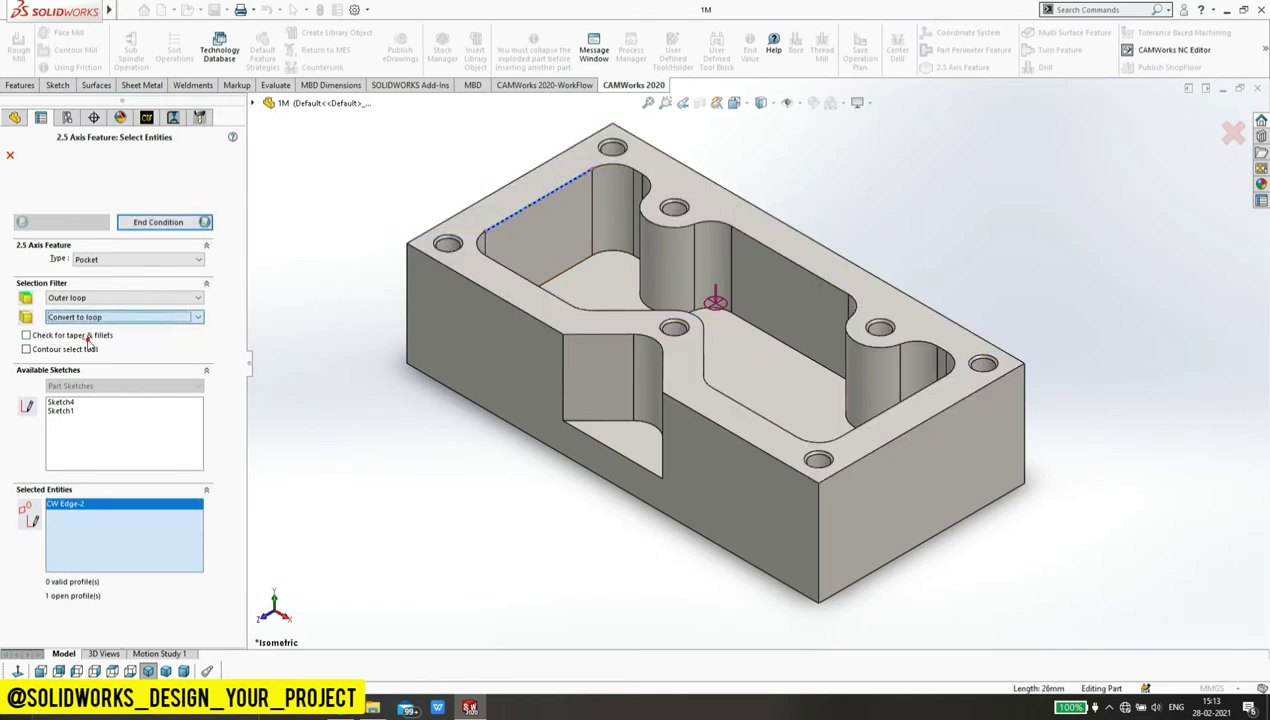
{"action": "right_click", "coordinate": [142, 543]}
{"action": "left_click", "coordinate": [161, 552]}
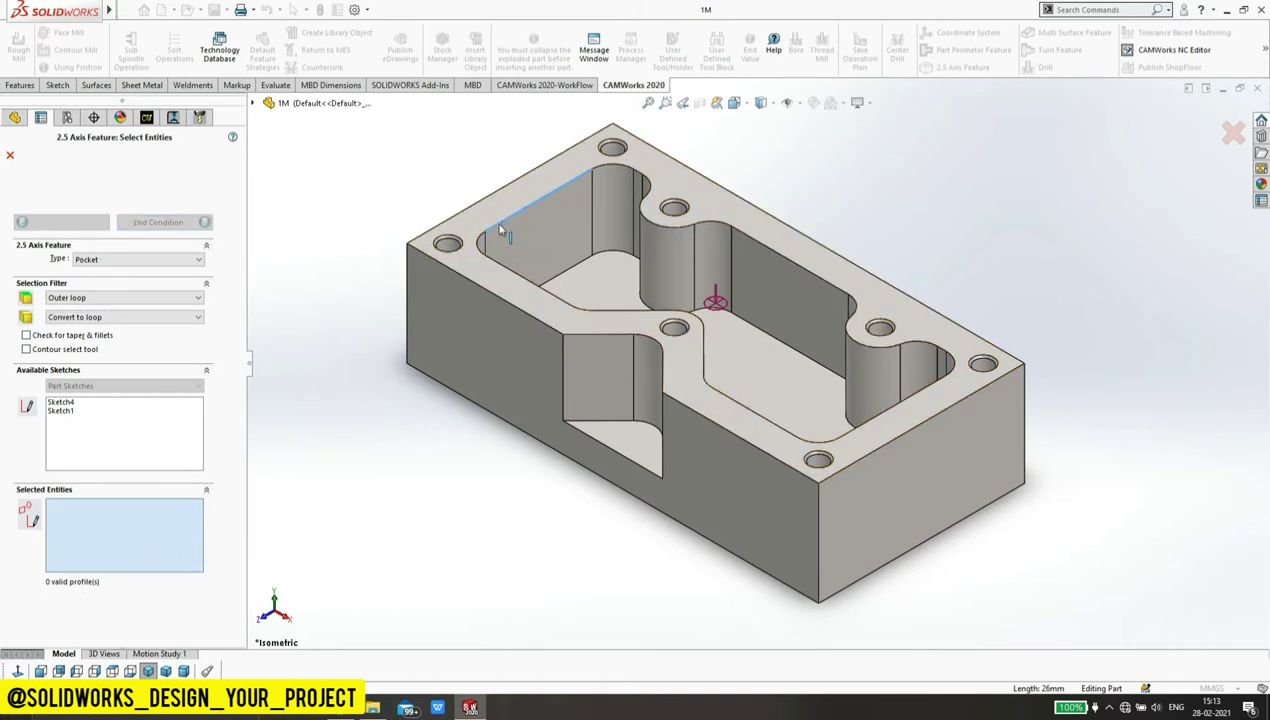
{"action": "left_click", "coordinate": [497, 227]}
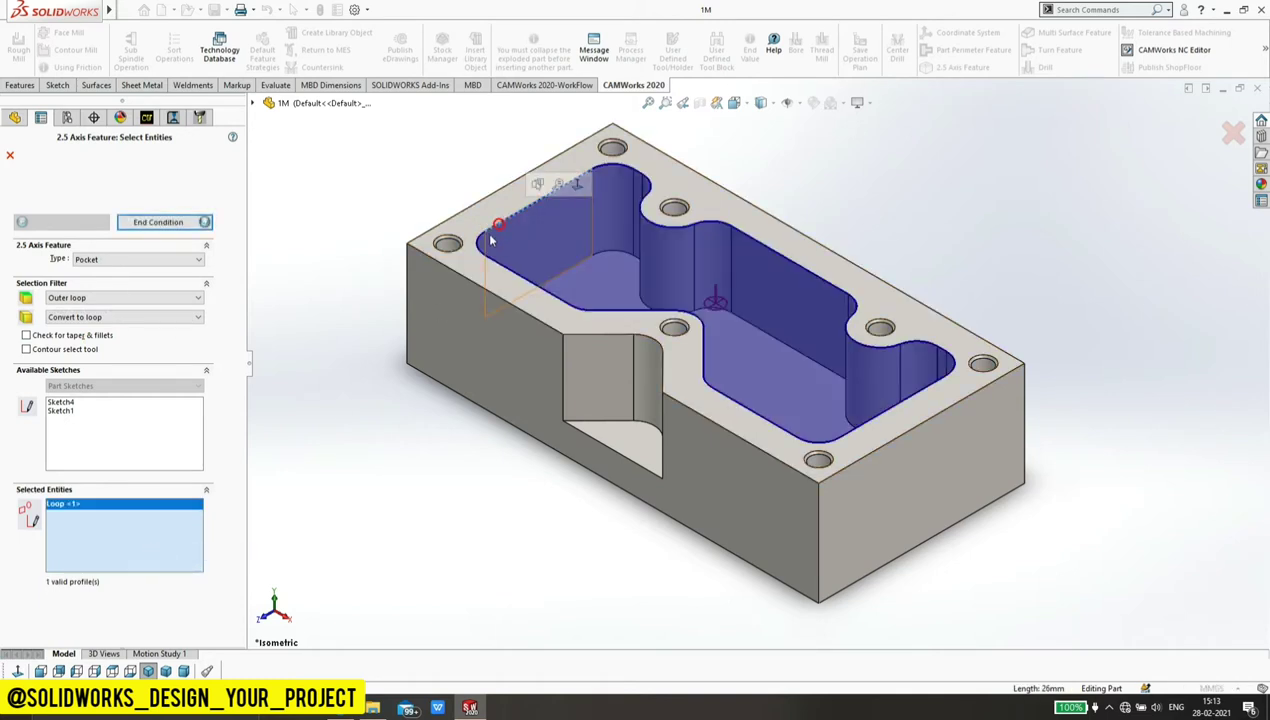
Step: Set the pocket strategy to Rough-Finish, ending Upto Vertex at the pocket floor, and accept
{"action": "left_click", "coordinate": [166, 224]}
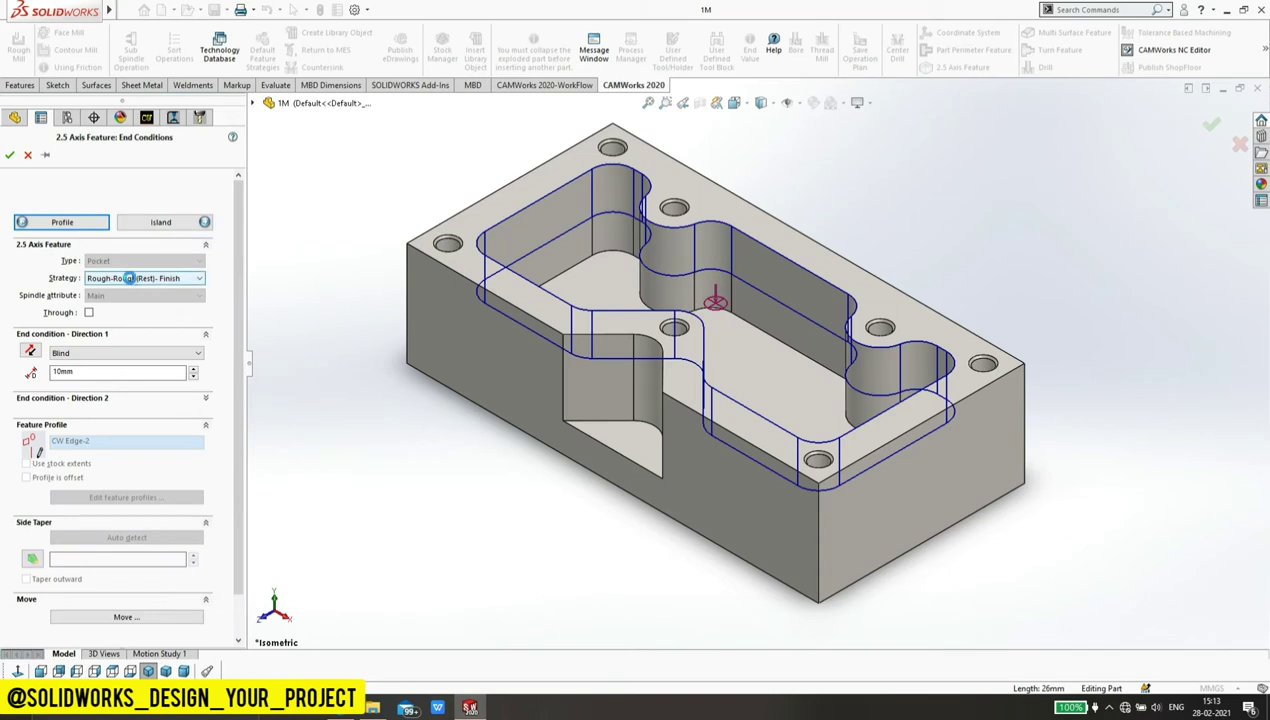
{"action": "mouse_move", "coordinate": [140, 278]}
{"action": "left_click", "coordinate": [127, 283]}
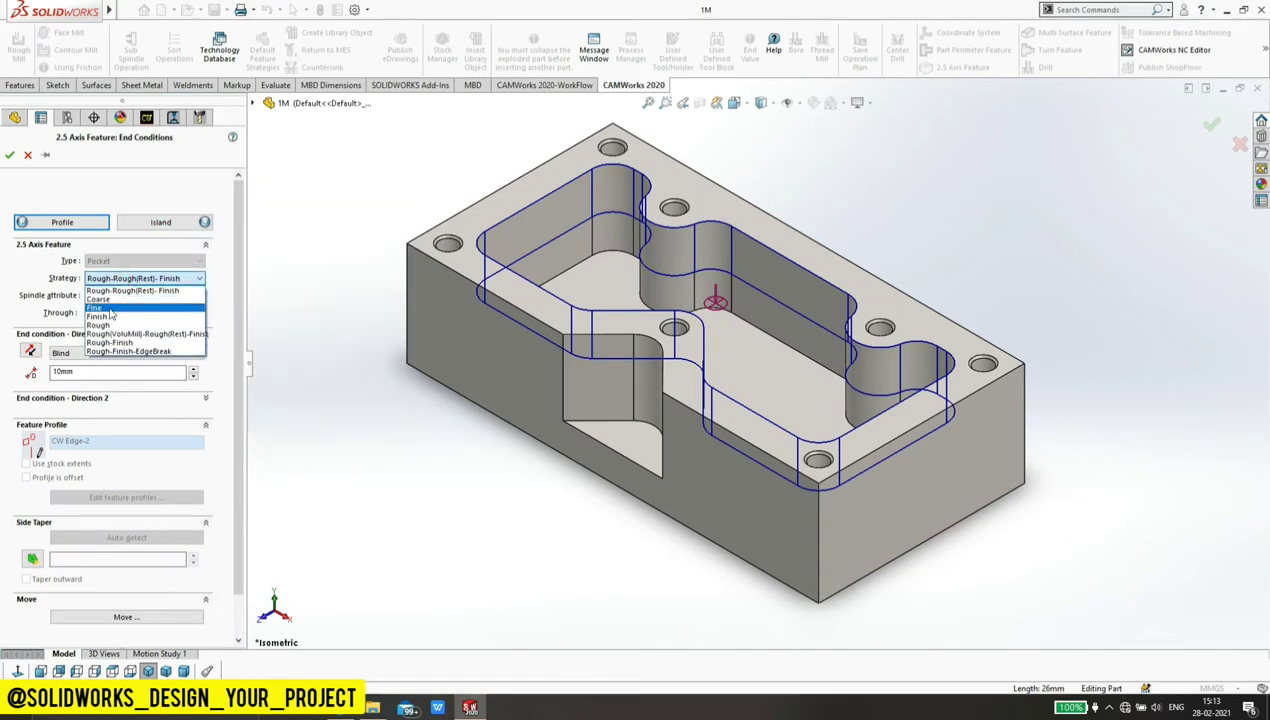
{"action": "left_click", "coordinate": [111, 343]}
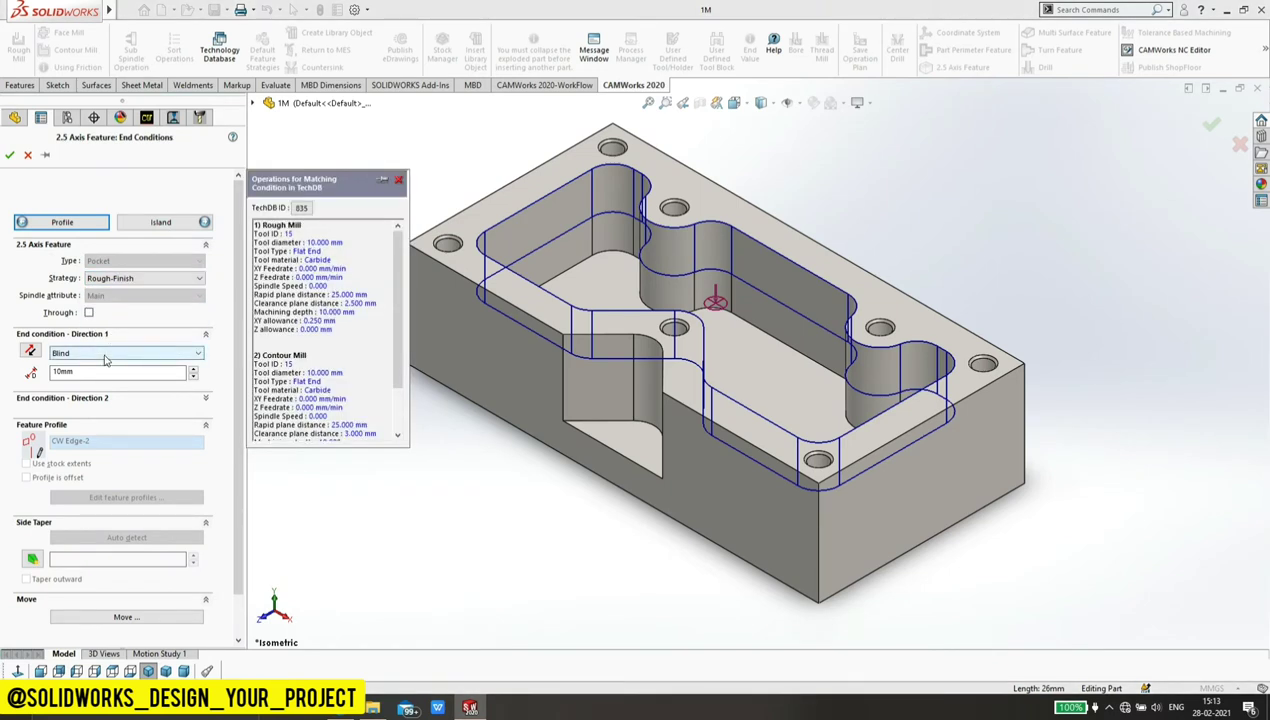
{"action": "left_click", "coordinate": [100, 353]}
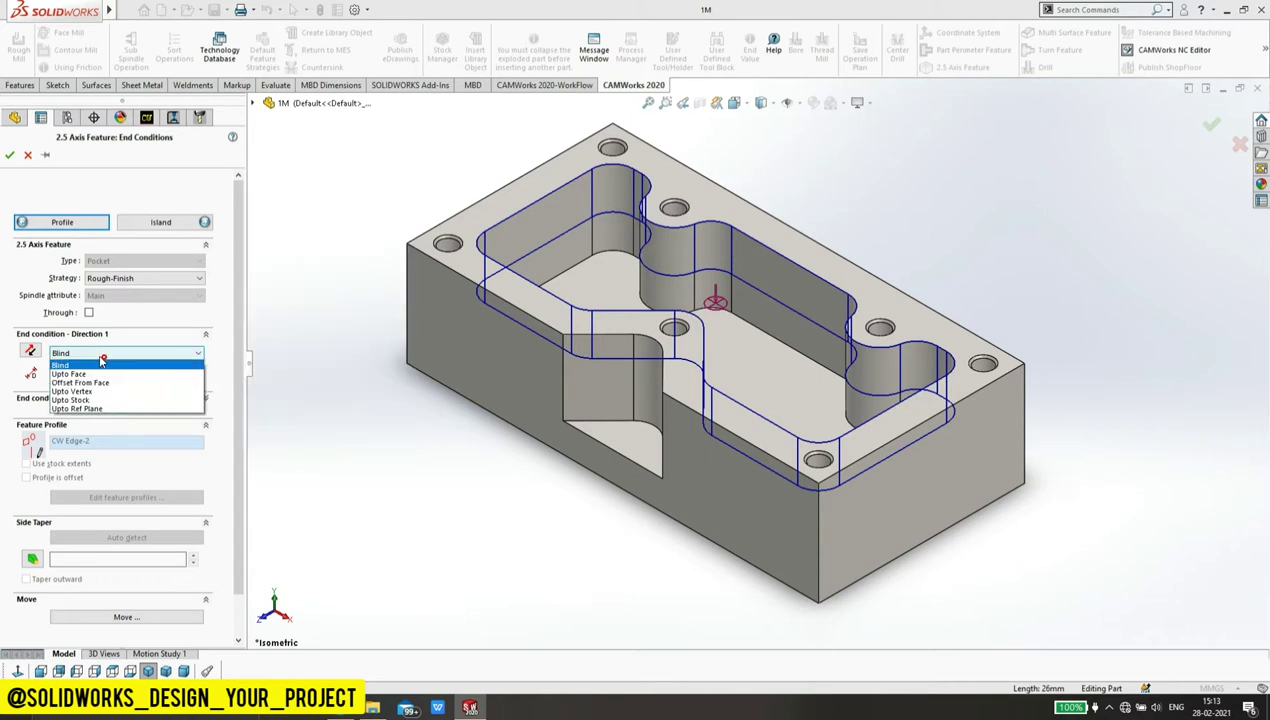
{"action": "left_click", "coordinate": [75, 391]}
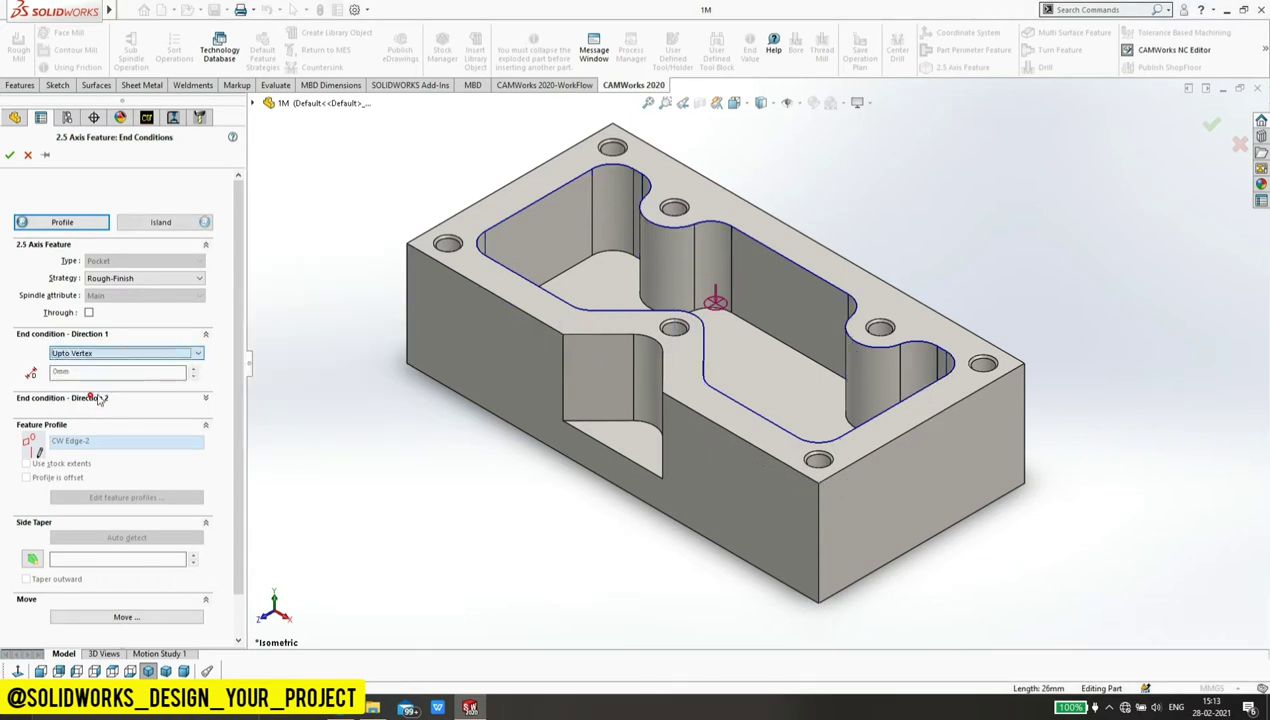
{"action": "left_click", "coordinate": [593, 258]}
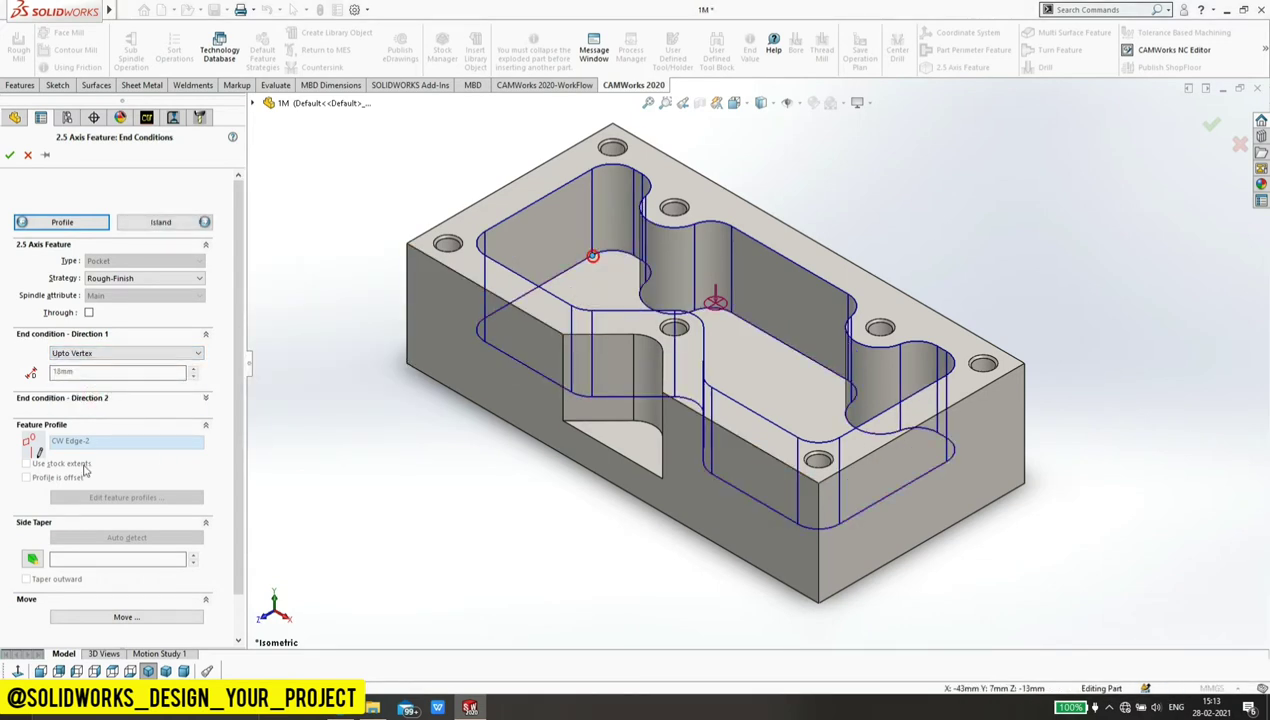
{"action": "left_click", "coordinate": [11, 157]}
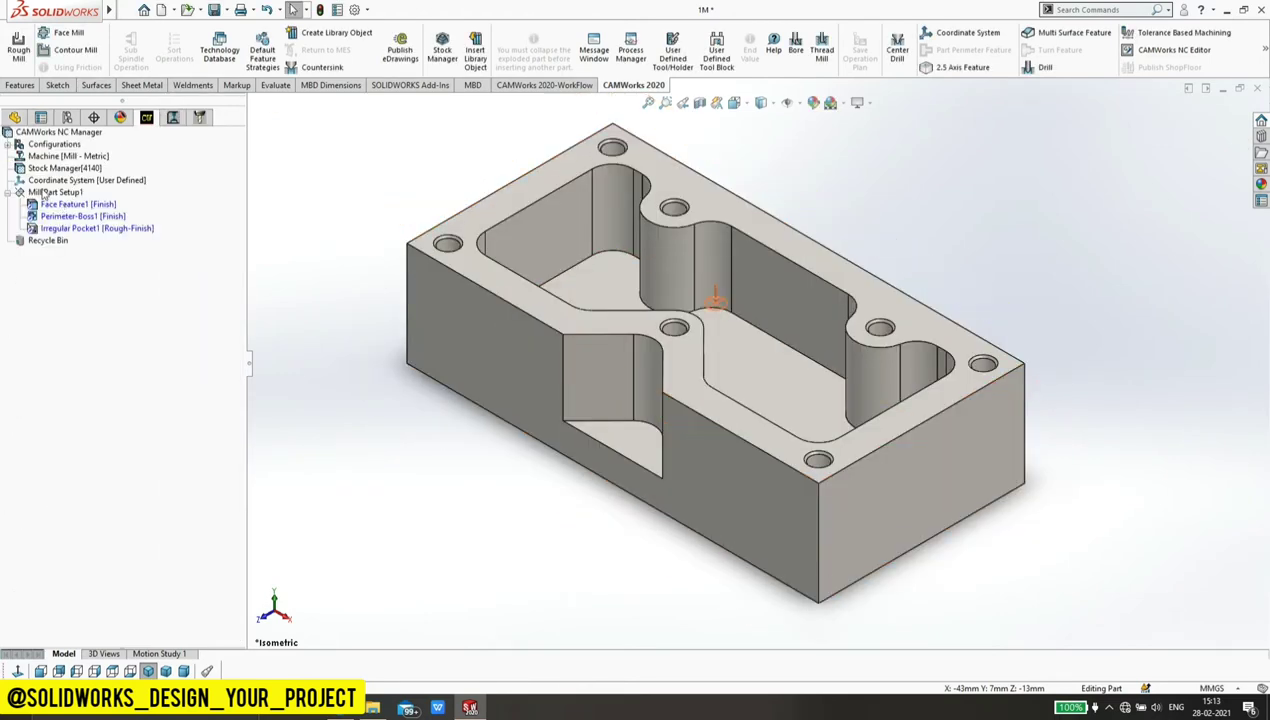
Step: Start a new 2.5 axis feature of type Slot using open chain selection
{"action": "right_click", "coordinate": [43, 195]}
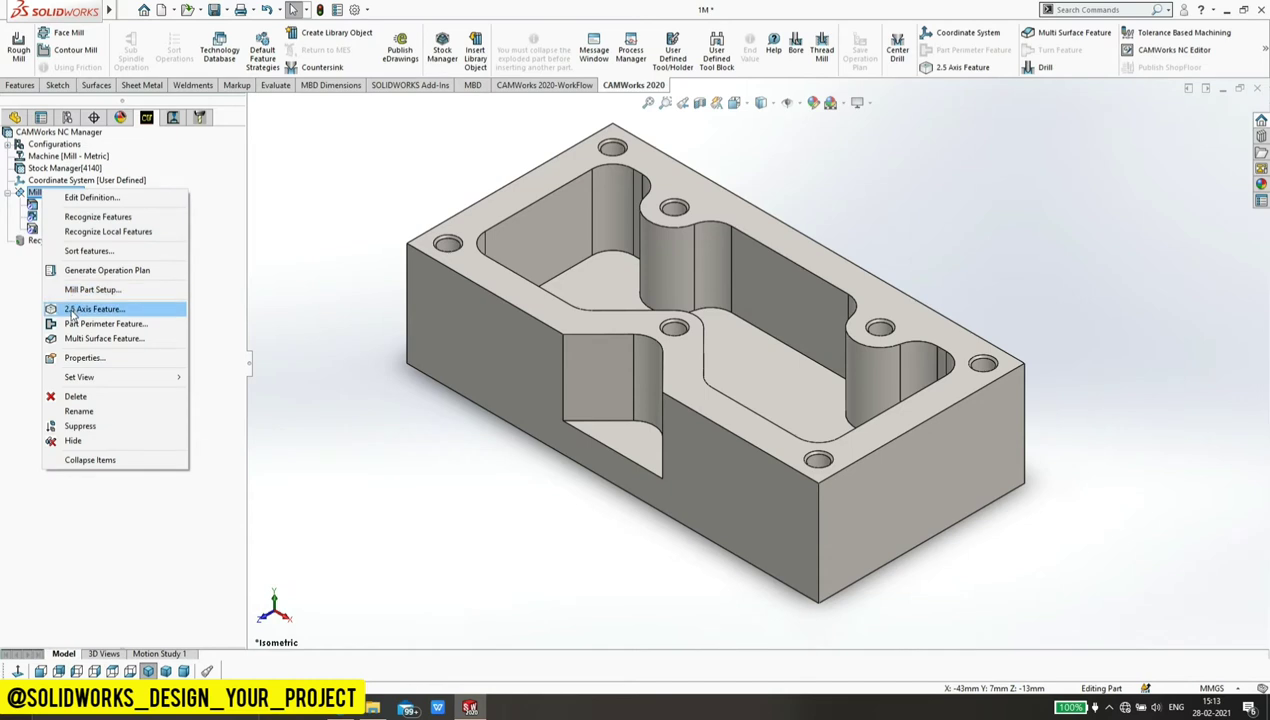
{"action": "left_click", "coordinate": [72, 310]}
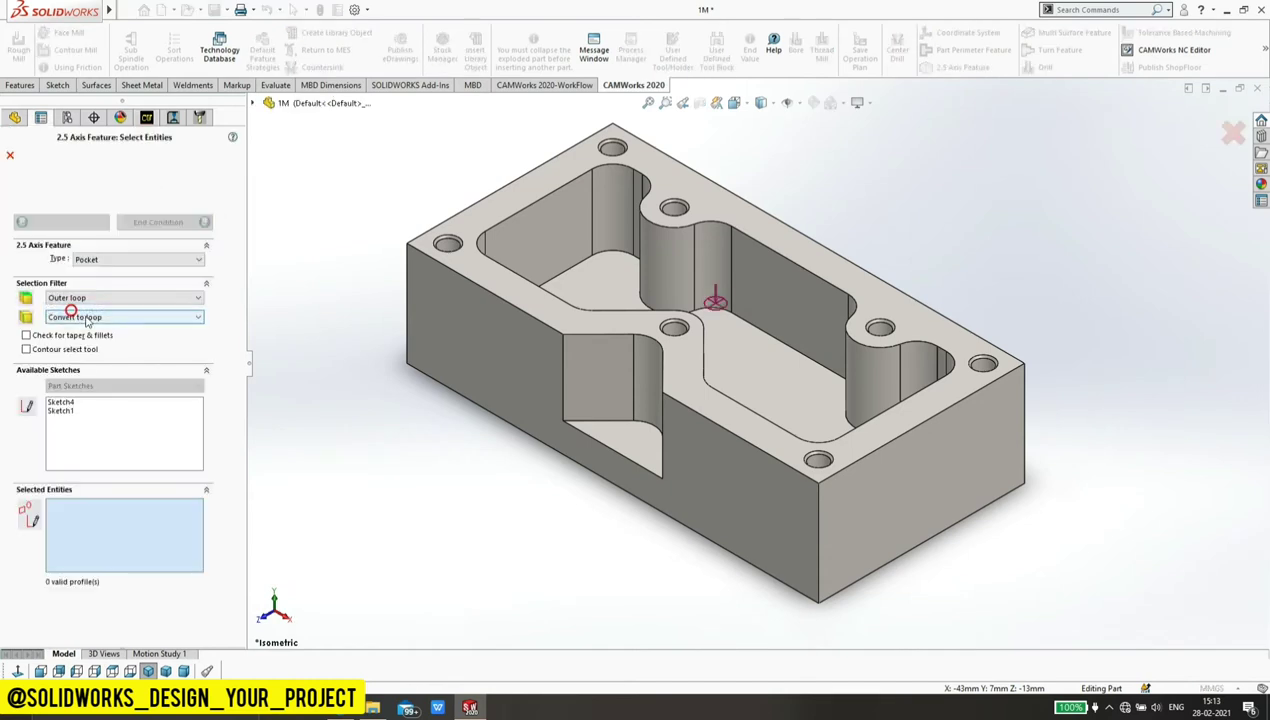
{"action": "left_click", "coordinate": [125, 260]}
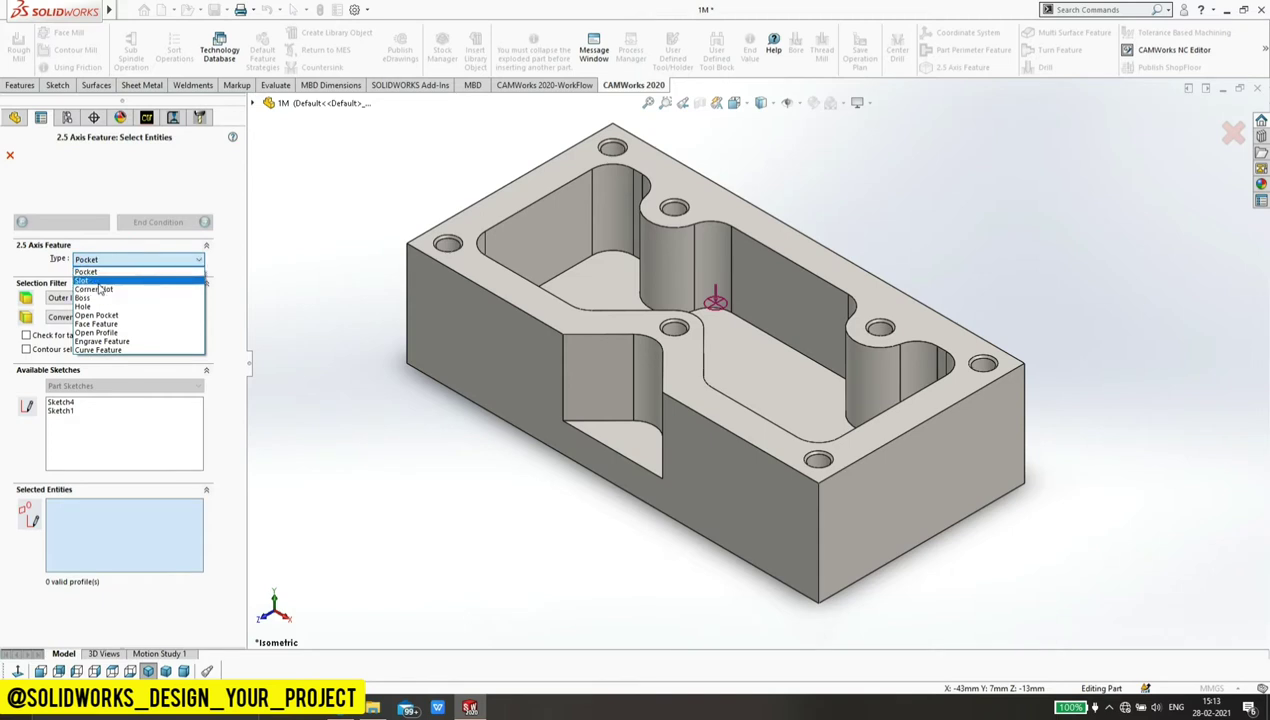
{"action": "left_click", "coordinate": [95, 281]}
{"action": "left_click", "coordinate": [76, 317]}
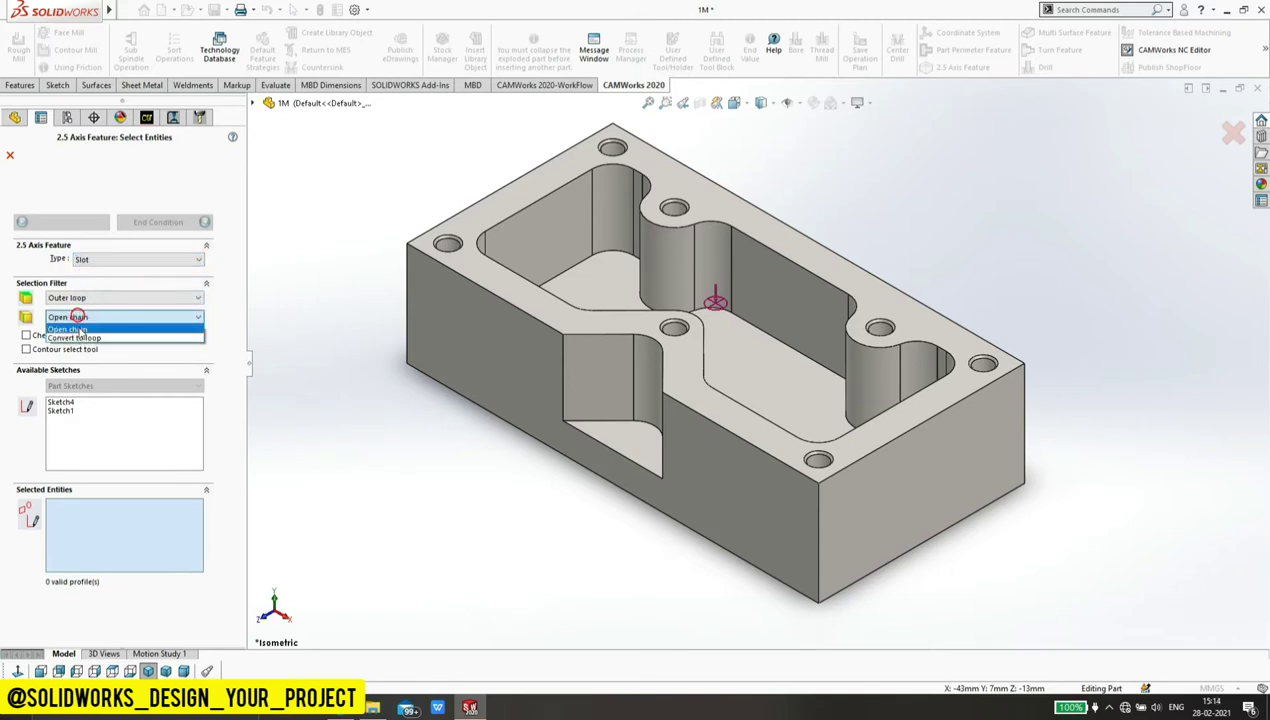
{"action": "left_click", "coordinate": [80, 333]}
Step: Select the angled slot's bottom and slanted edges as its profile
{"action": "left_click", "coordinate": [580, 427]}
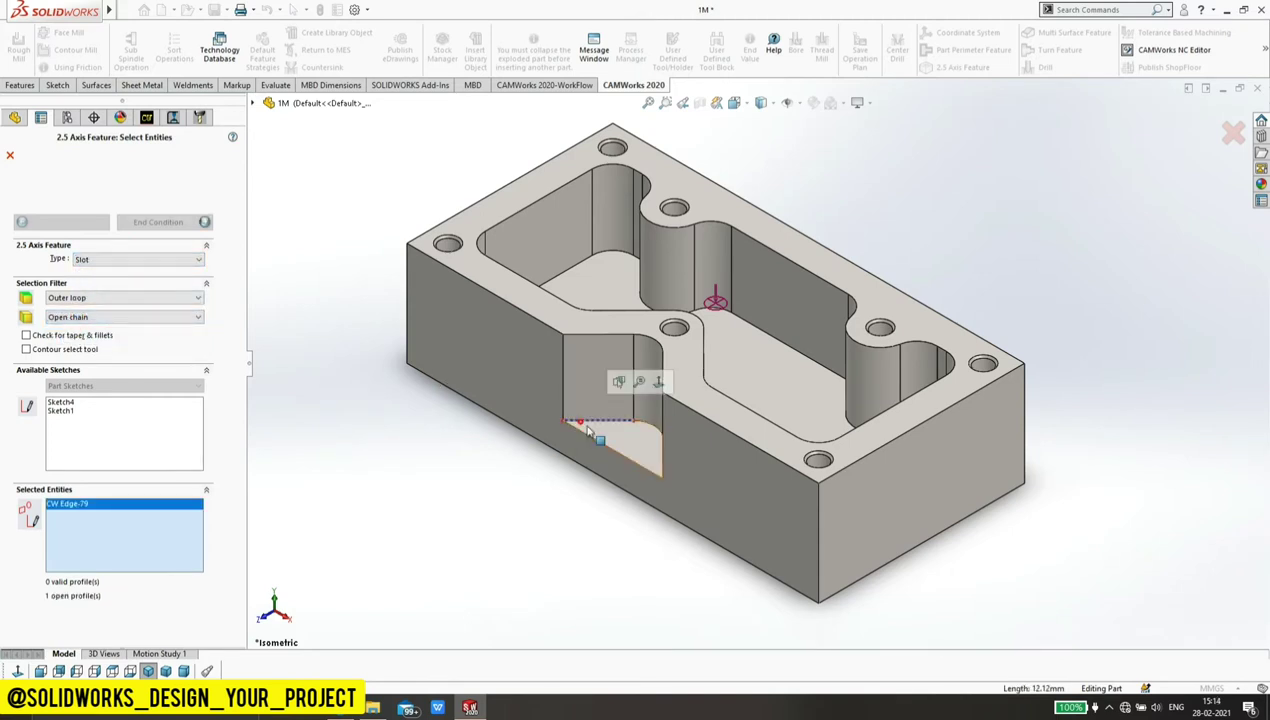
{"action": "left_click", "coordinate": [648, 428]}
{"action": "middle_click_drag", "start_coordinate": [651, 428], "coordinate": [677, 452]}
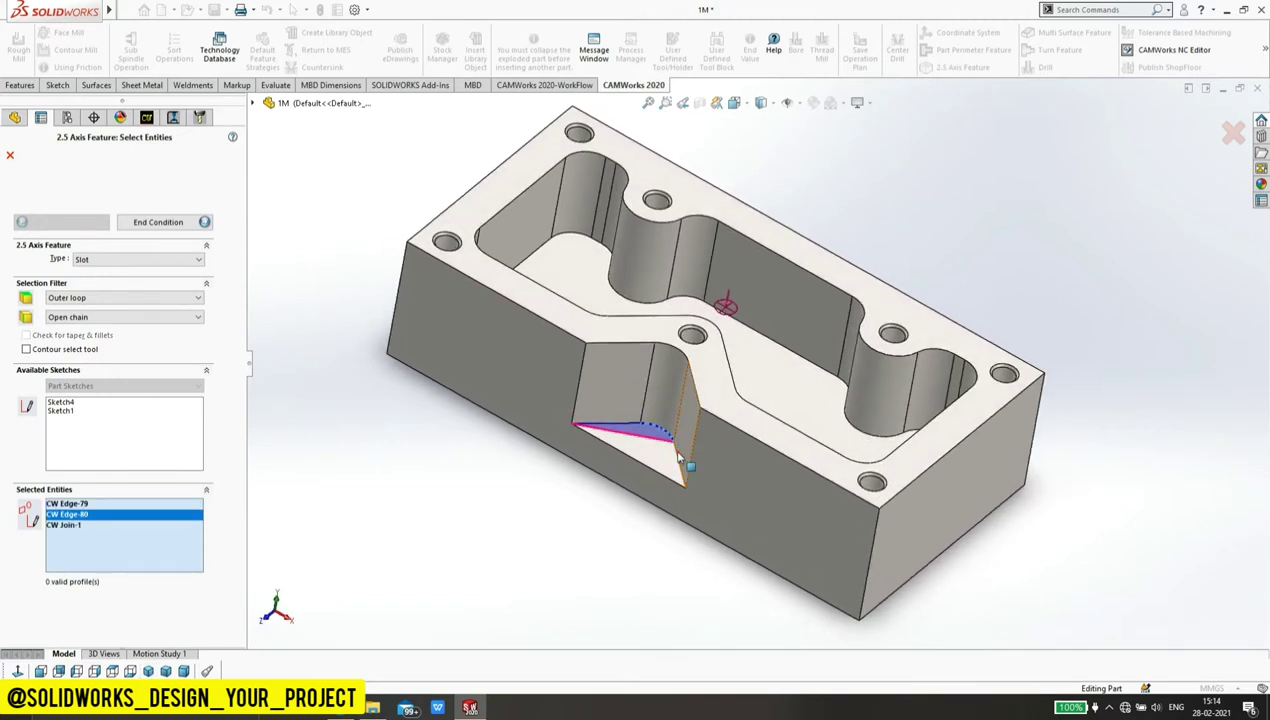
{"action": "left_click", "coordinate": [677, 452]}
{"action": "right_click", "coordinate": [149, 541]}
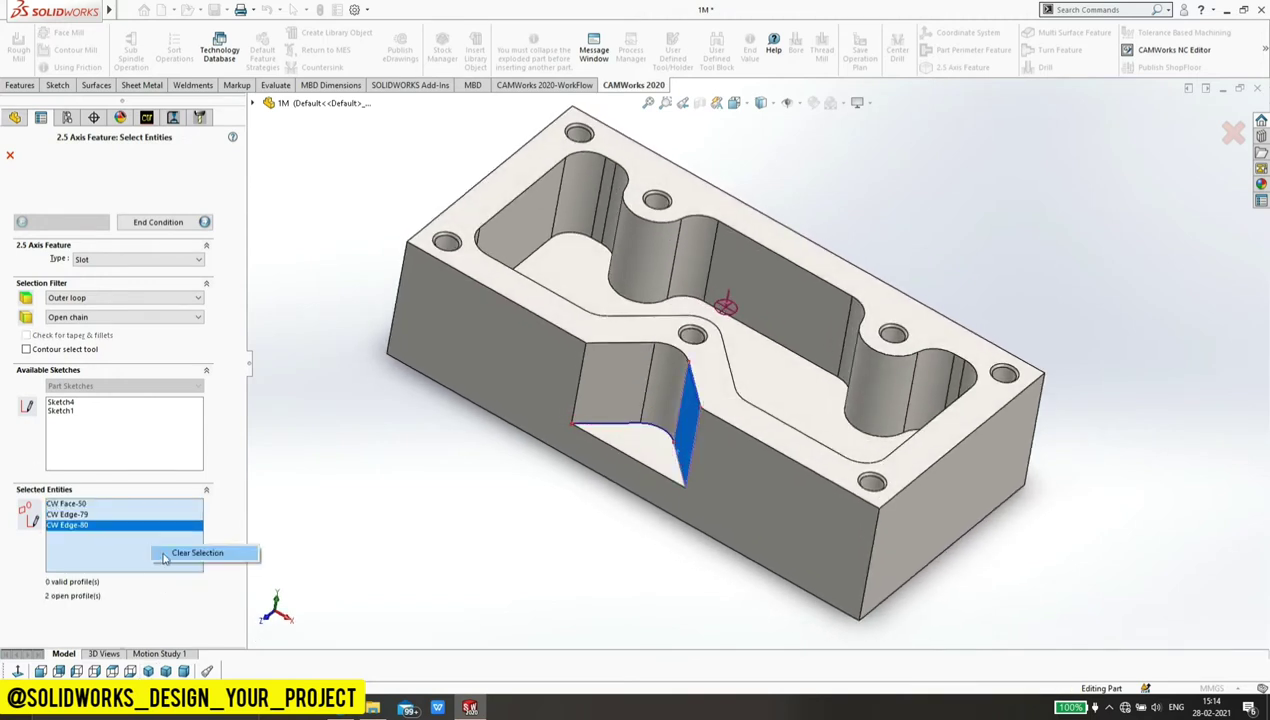
{"action": "left_click", "coordinate": [190, 552]}
{"action": "left_click", "coordinate": [622, 430]}
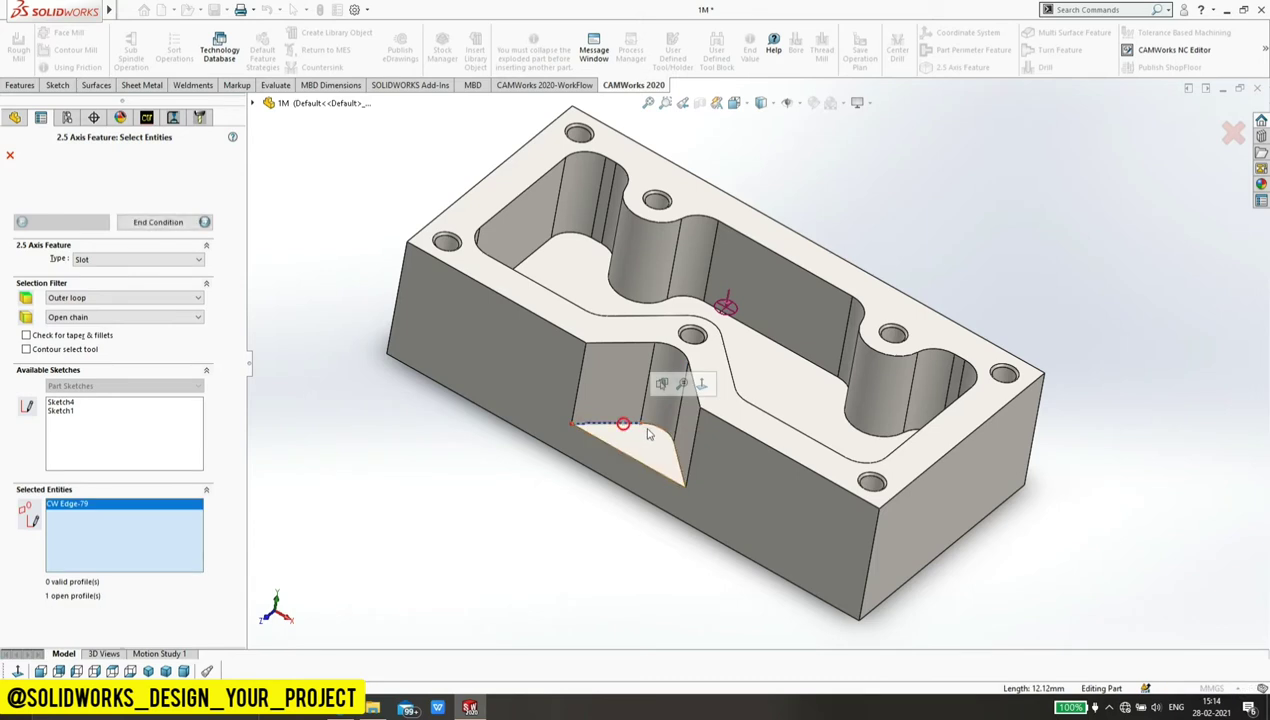
{"action": "left_click", "coordinate": [658, 434]}
{"action": "left_click", "coordinate": [677, 462]}
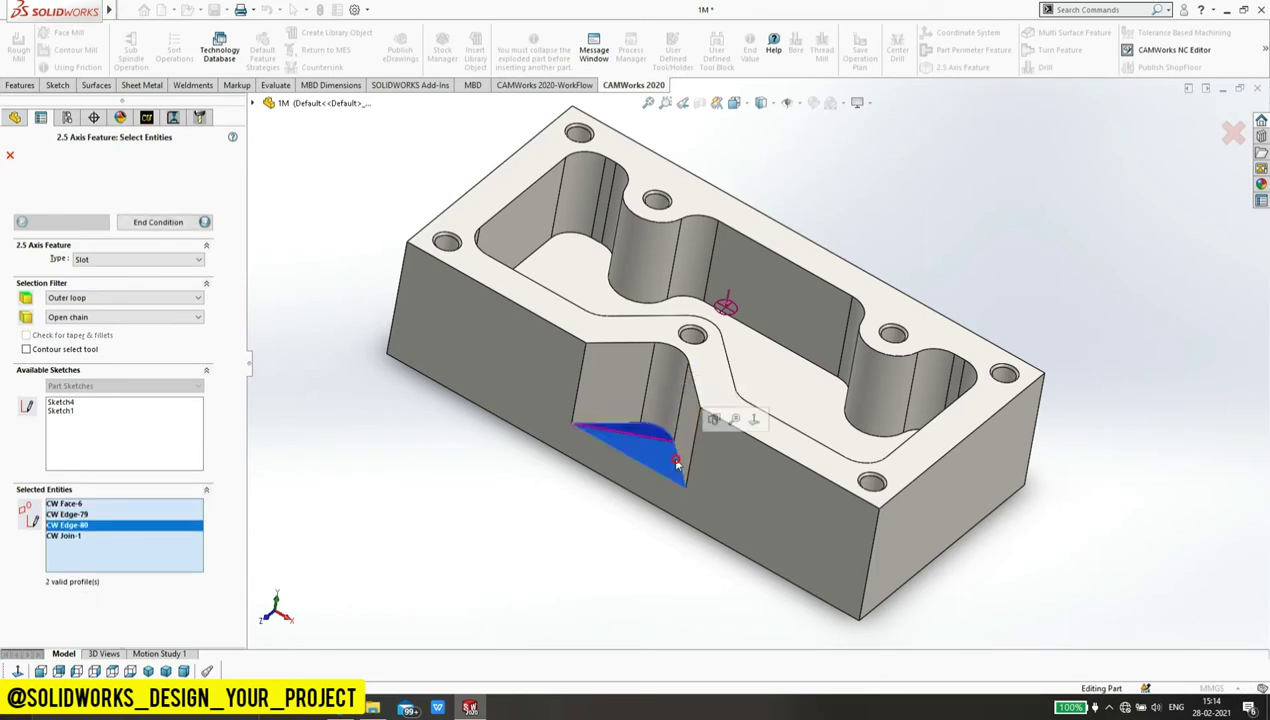
{"action": "left_click", "coordinate": [677, 462]}
{"action": "left_click", "coordinate": [672, 456]}
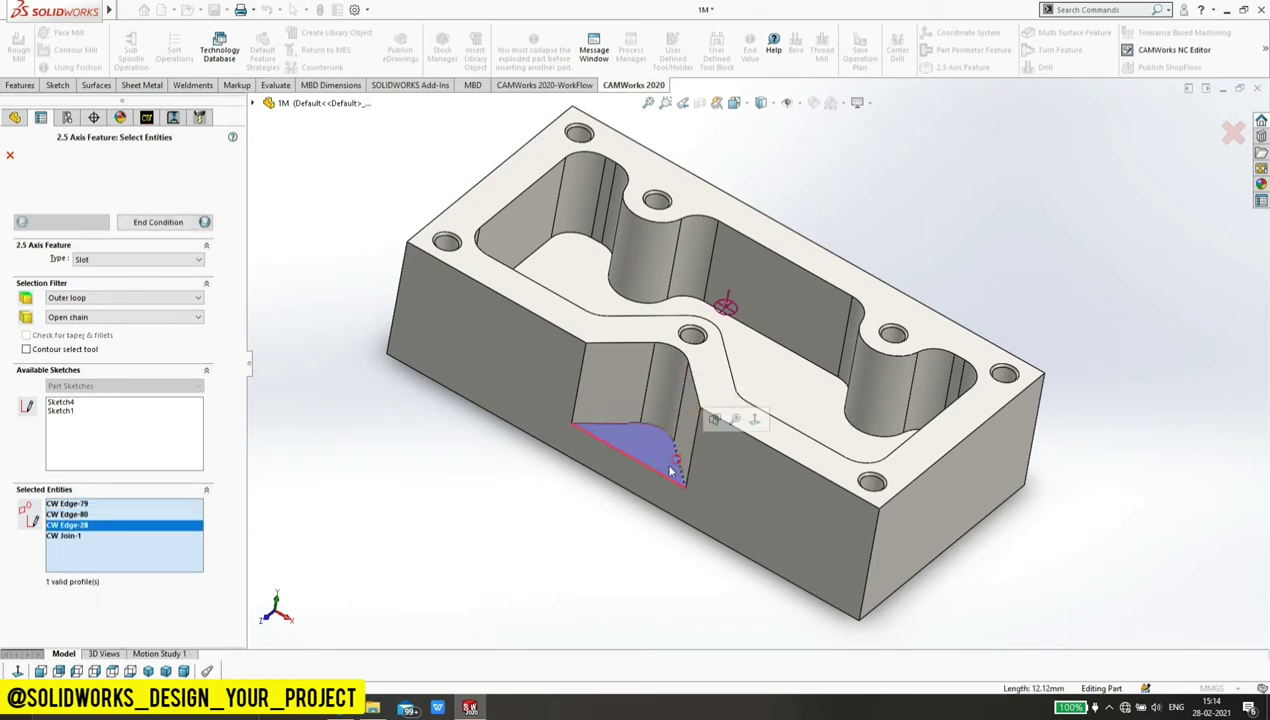
{"action": "left_click", "coordinate": [635, 458]}
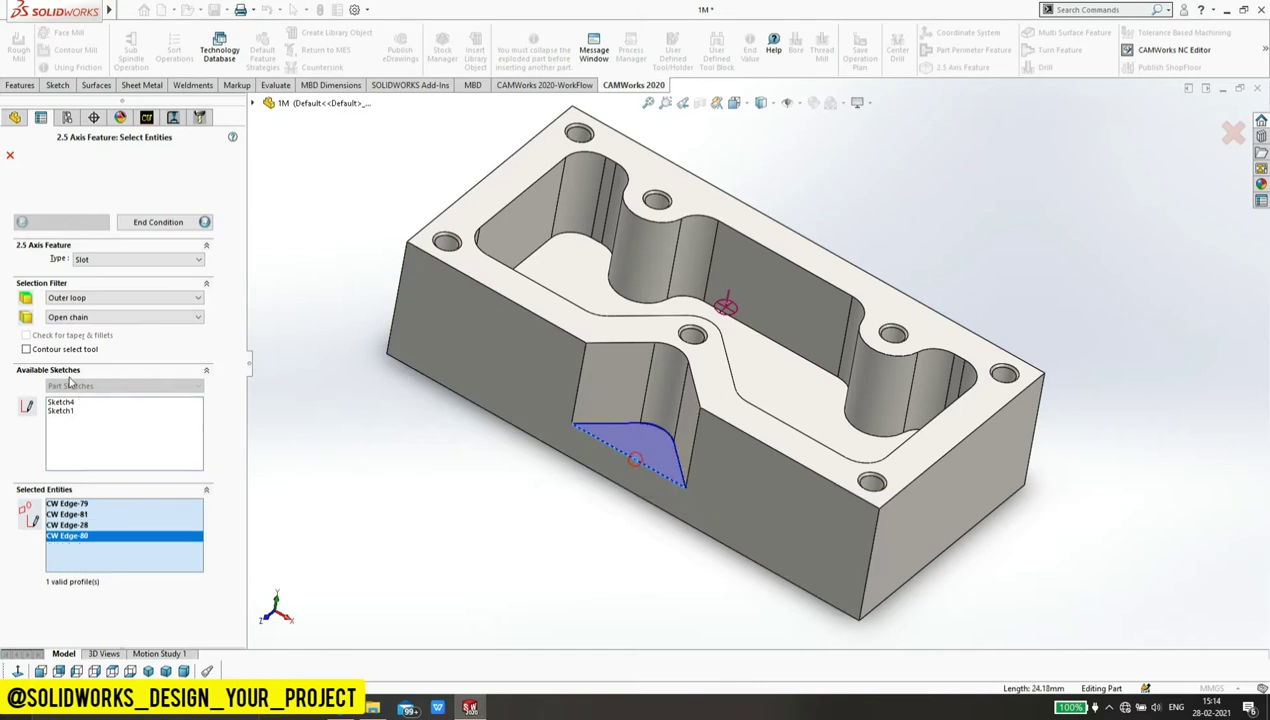
Step: End the slot depth at a vertex, use Rough-Finish strategy, and create Irregular Slot1
{"action": "left_click", "coordinate": [155, 224]}
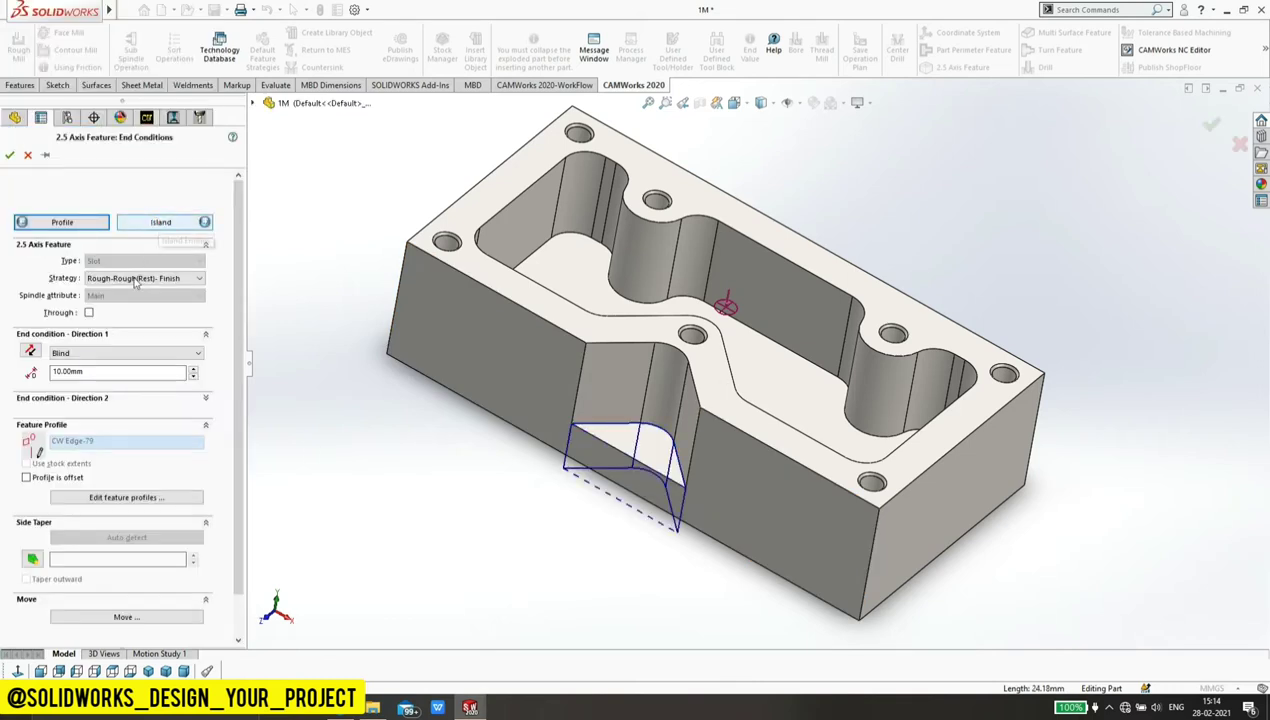
{"action": "left_click", "coordinate": [108, 352]}
{"action": "left_click", "coordinate": [94, 392]}
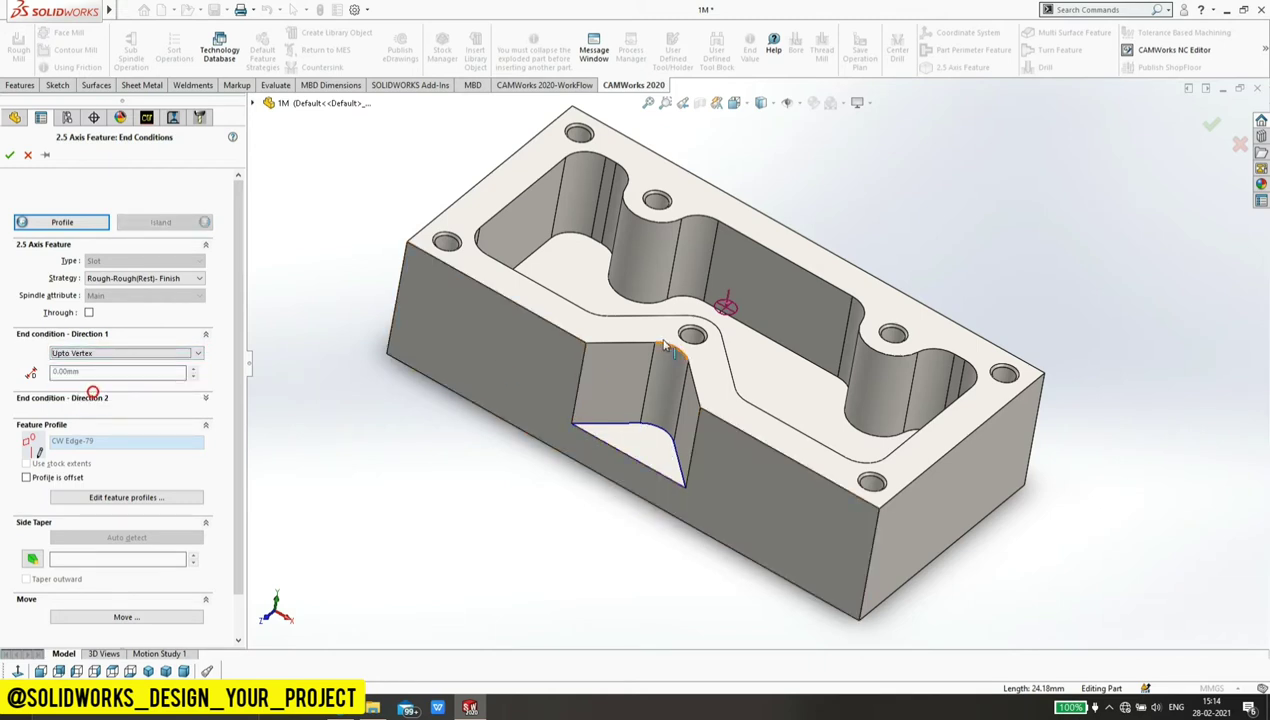
{"action": "left_click", "coordinate": [654, 343]}
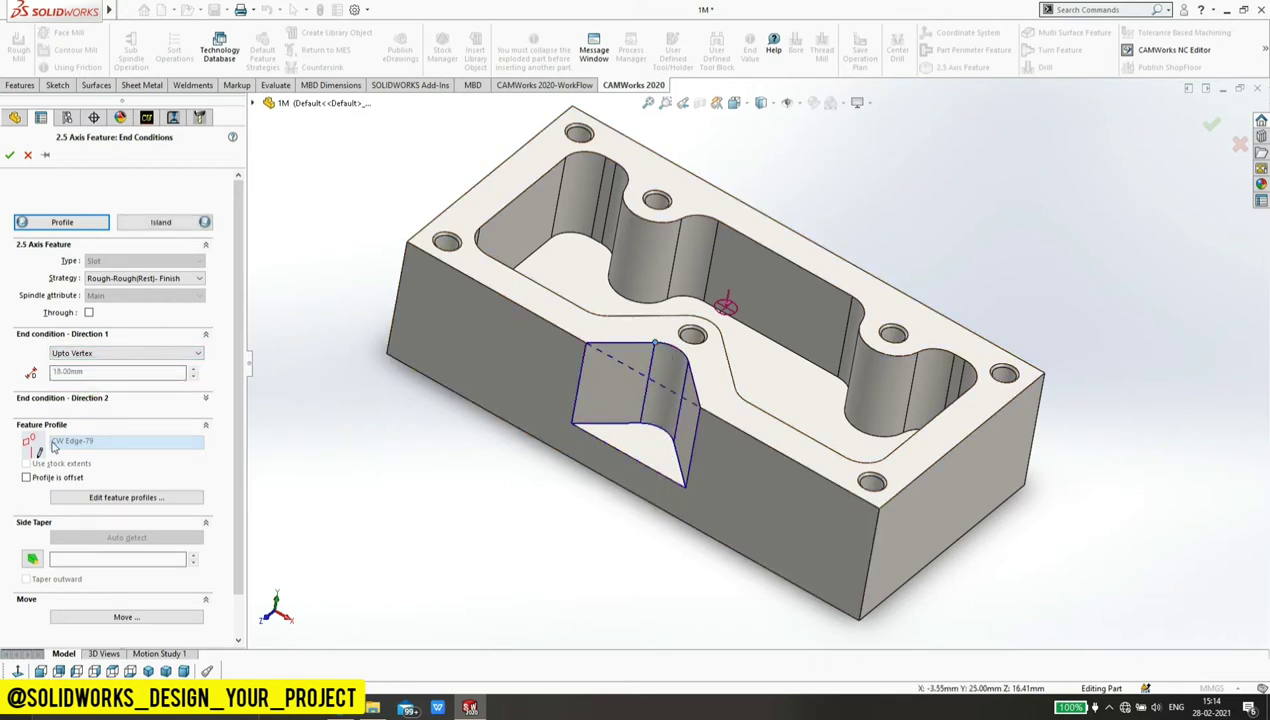
{"action": "left_click", "coordinate": [132, 279]}
{"action": "left_click", "coordinate": [134, 343]}
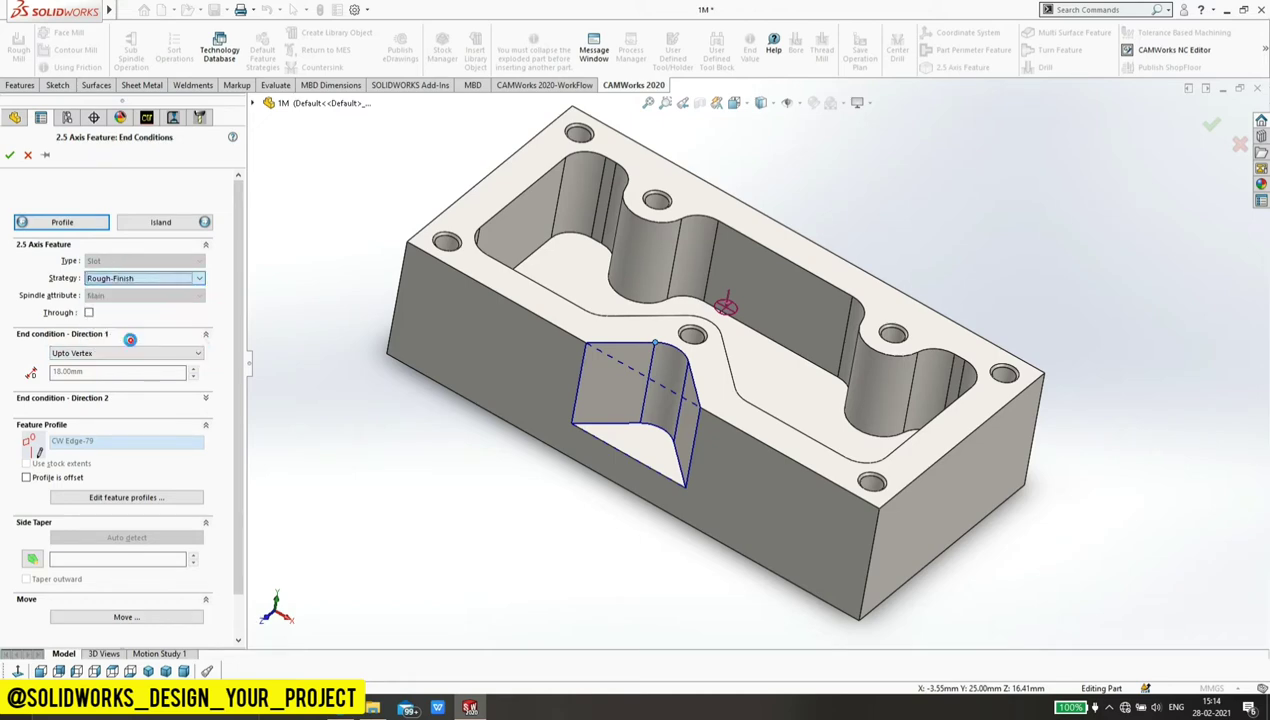
{"action": "left_click", "coordinate": [9, 155]}
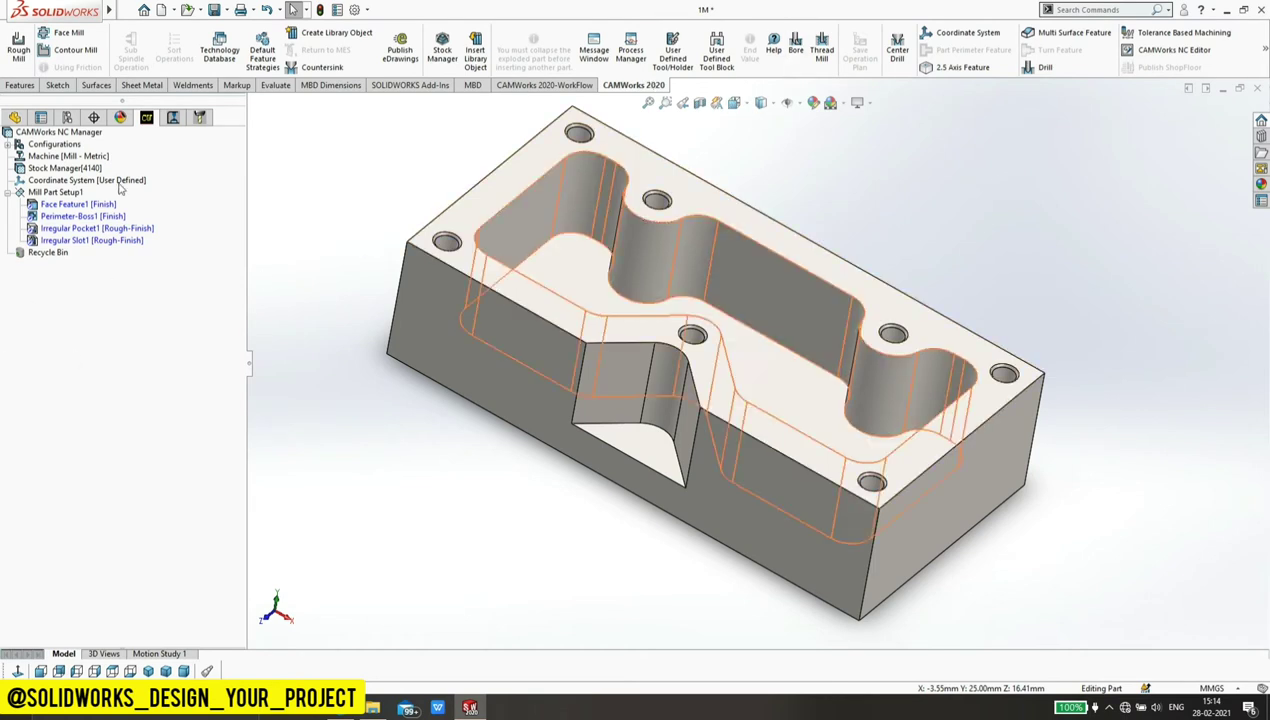
Step: Start a new 2.5 axis feature for Mill Part Setup1 with type Hole
{"action": "right_click", "coordinate": [56, 197]}
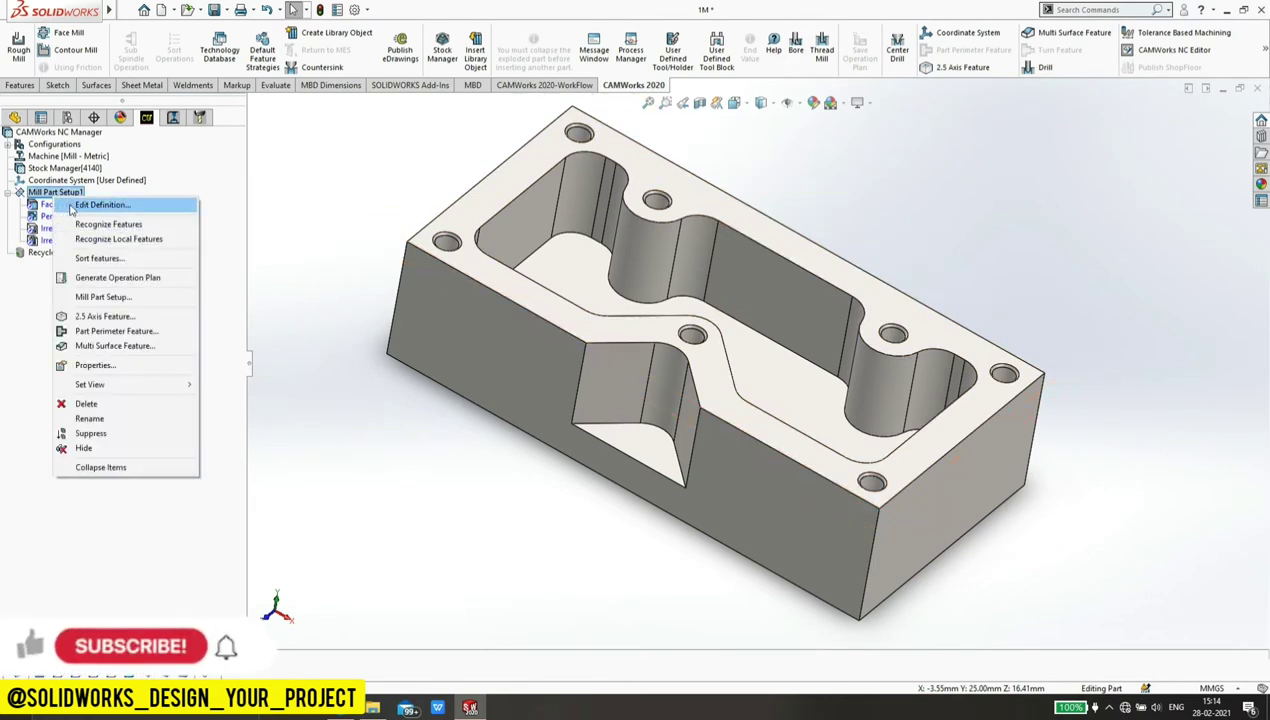
{"action": "left_click", "coordinate": [82, 316]}
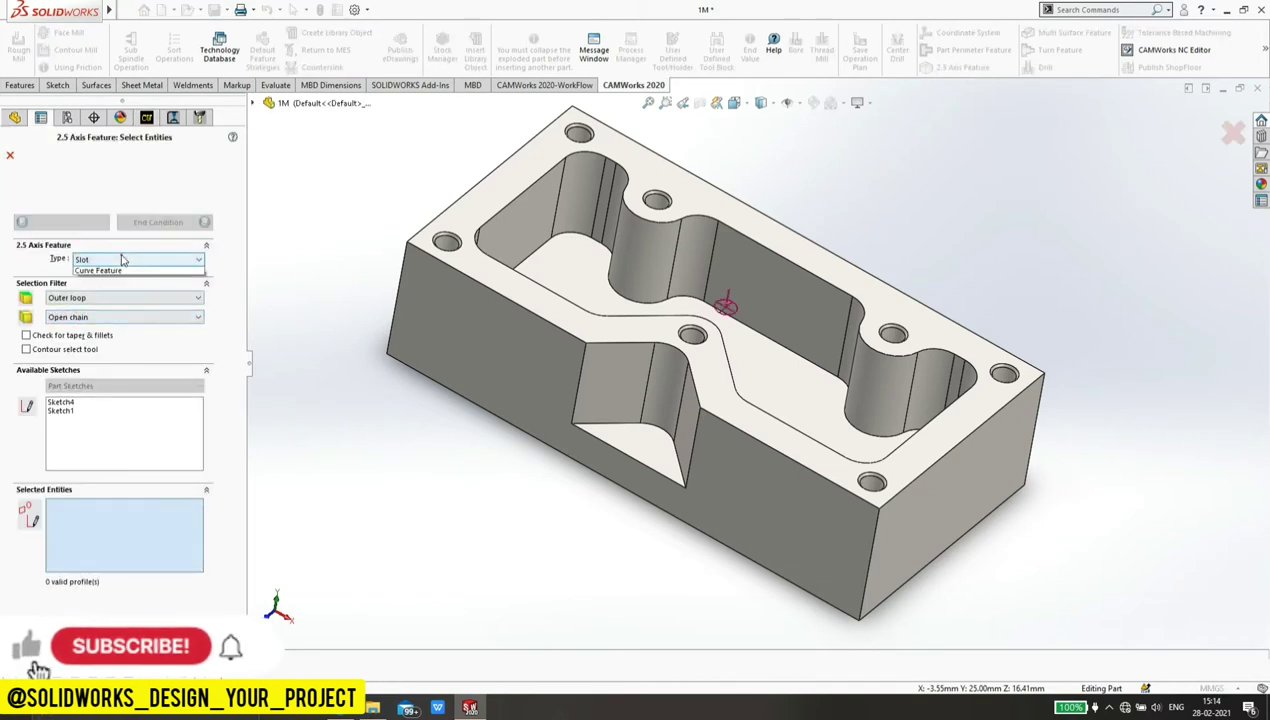
{"action": "left_click", "coordinate": [160, 259]}
{"action": "left_click", "coordinate": [104, 303]}
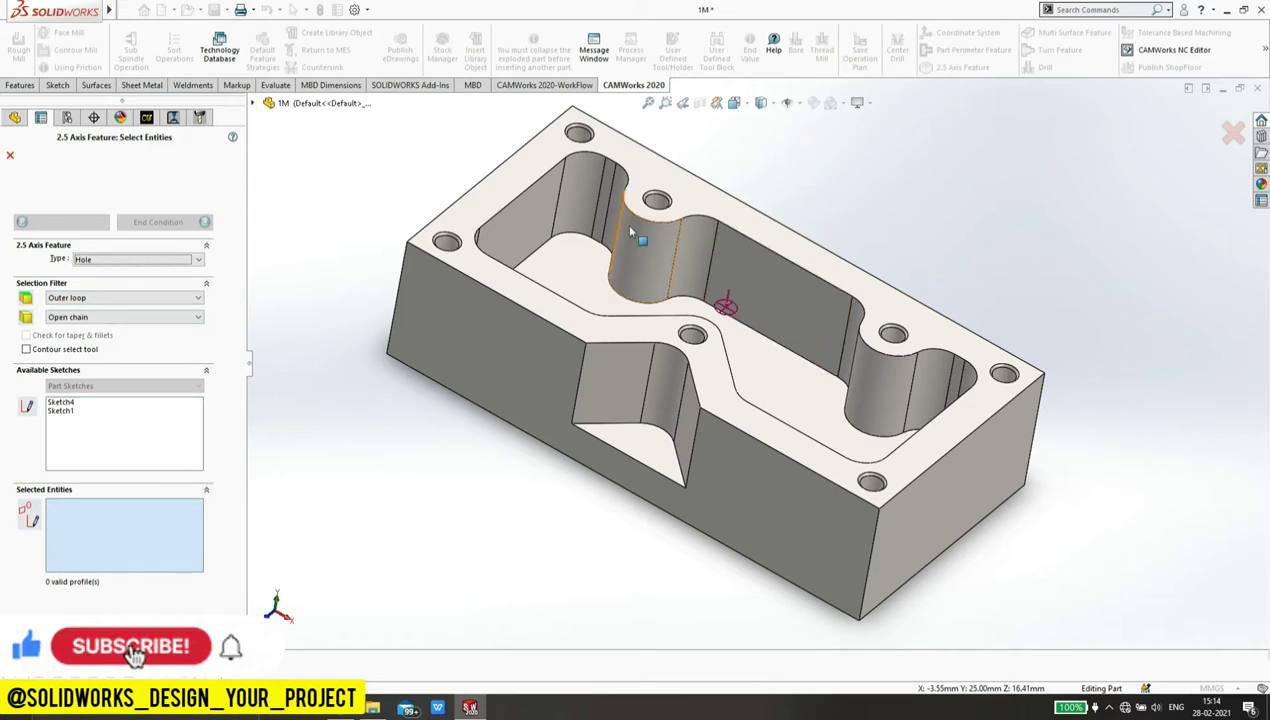
Step: Pick all seven 4.2mm holes on the top face as the feature's profiles
{"action": "left_click", "coordinate": [446, 242]}
{"action": "left_click", "coordinate": [578, 134]}
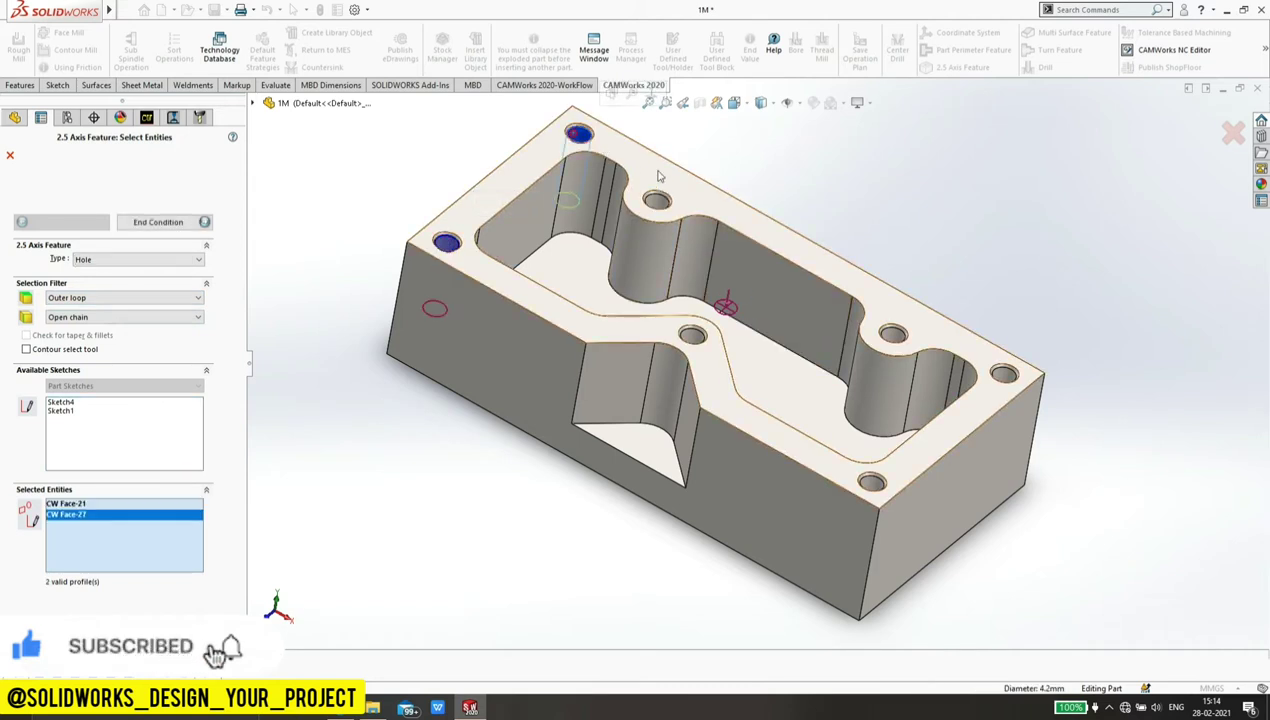
{"action": "left_click", "coordinate": [656, 200]}
{"action": "left_click", "coordinate": [692, 335]}
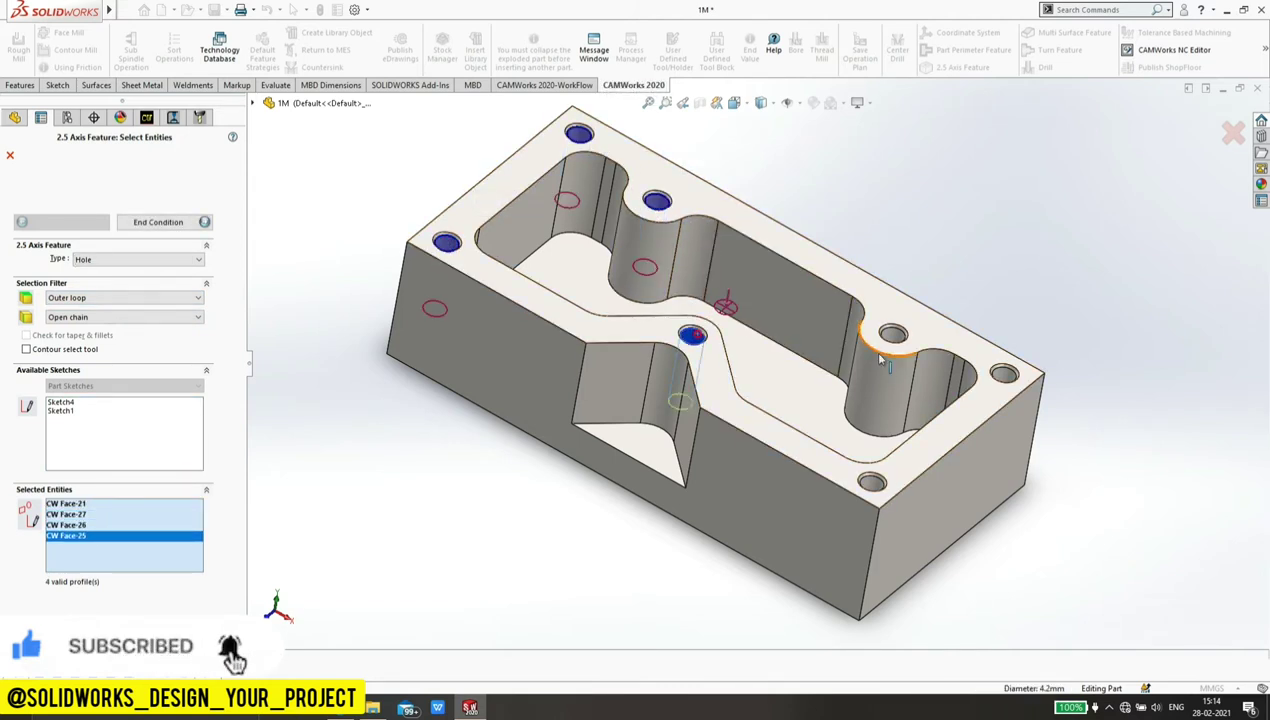
{"action": "left_click", "coordinate": [893, 334]}
{"action": "left_click", "coordinate": [1004, 373]}
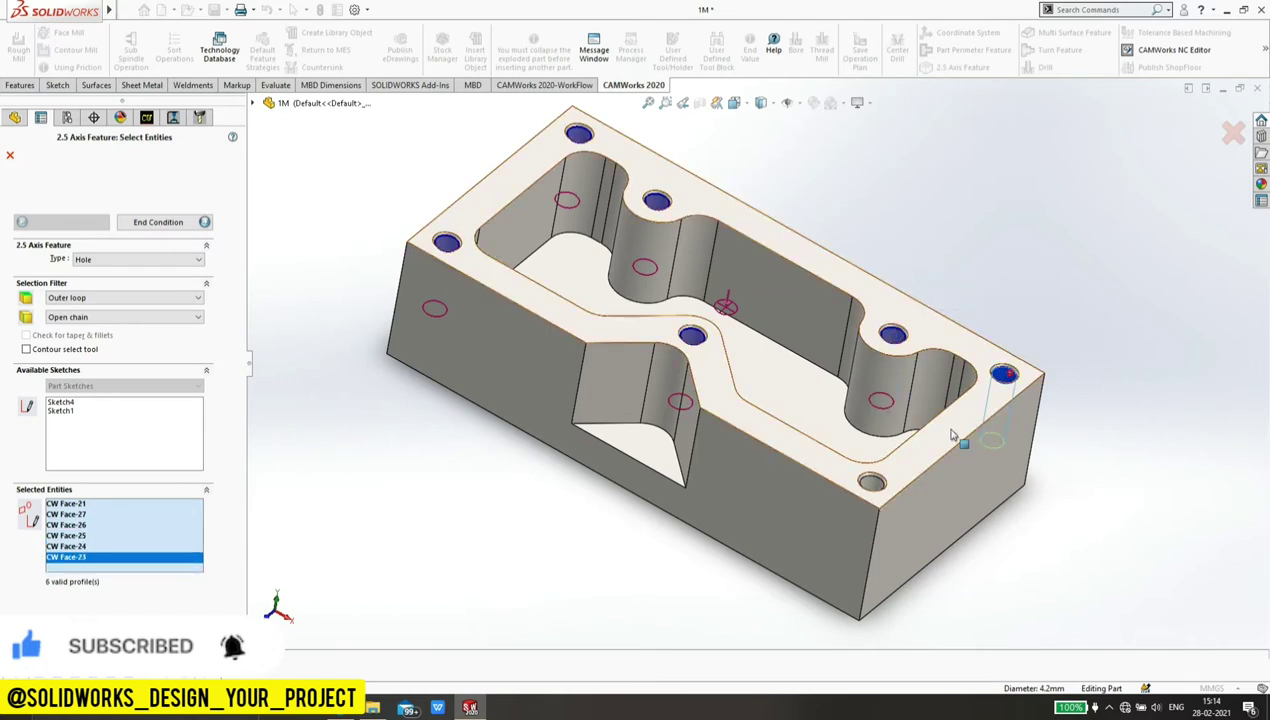
{"action": "left_click", "coordinate": [871, 483]}
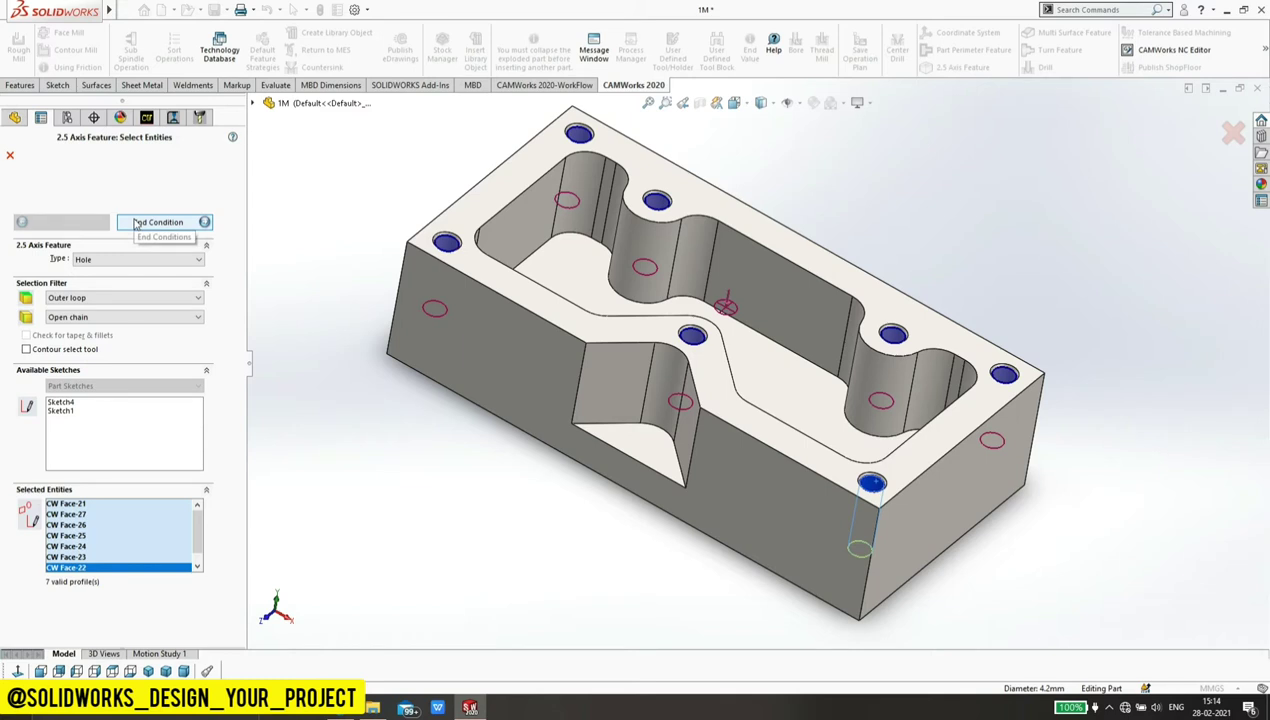
{"action": "left_click", "coordinate": [135, 222]}
Step: Give the holes Thread strategy, end their depth at a hole vertex, and create Hole Group1
{"action": "left_click", "coordinate": [119, 279]}
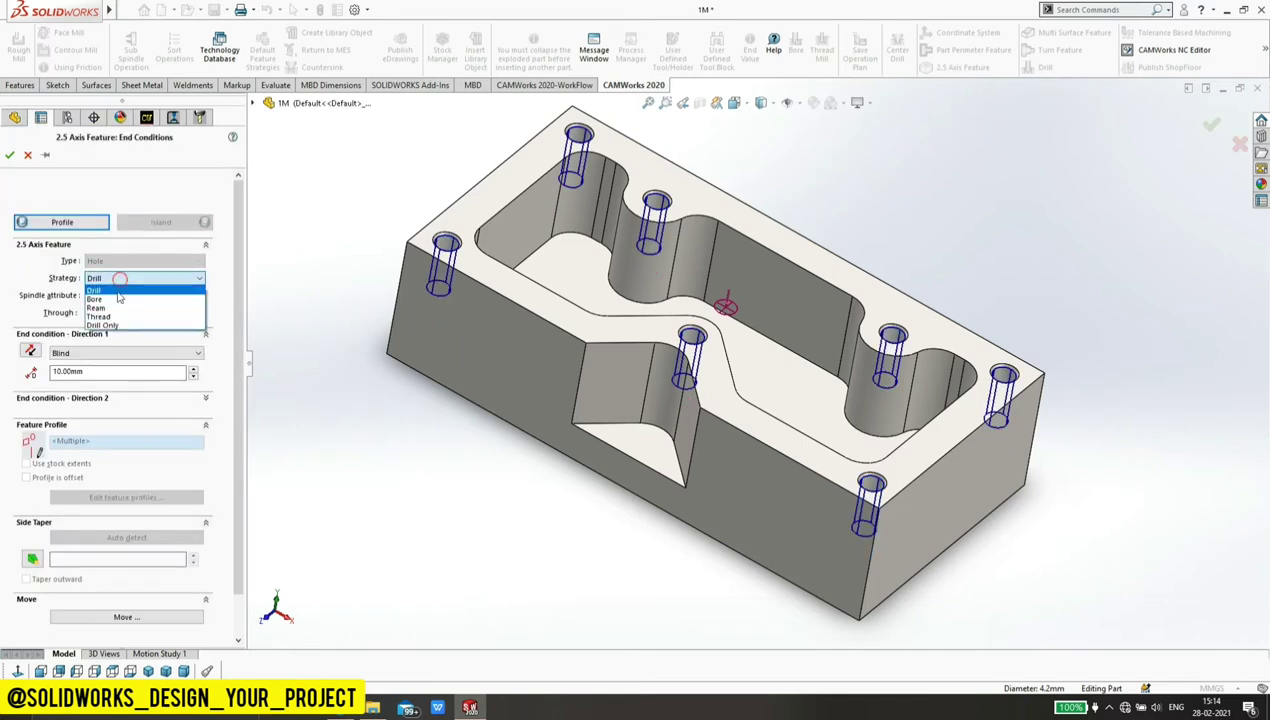
{"action": "left_click", "coordinate": [105, 318]}
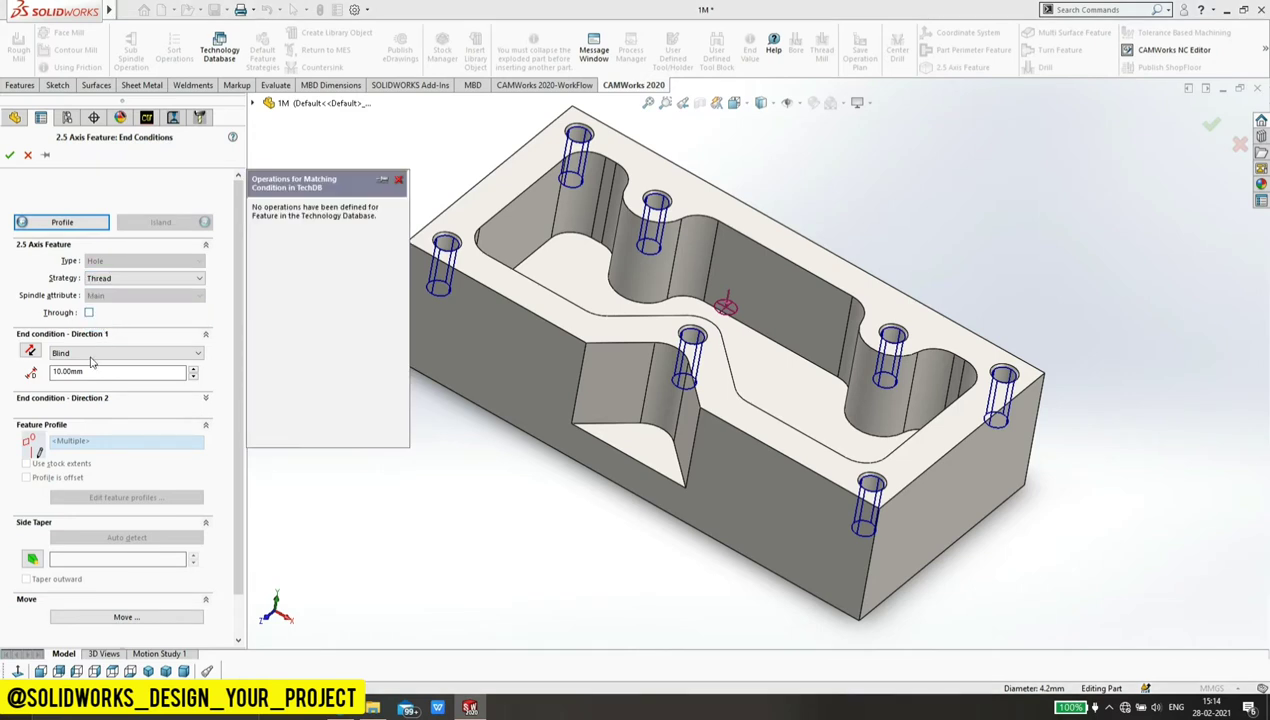
{"action": "left_click", "coordinate": [97, 353]}
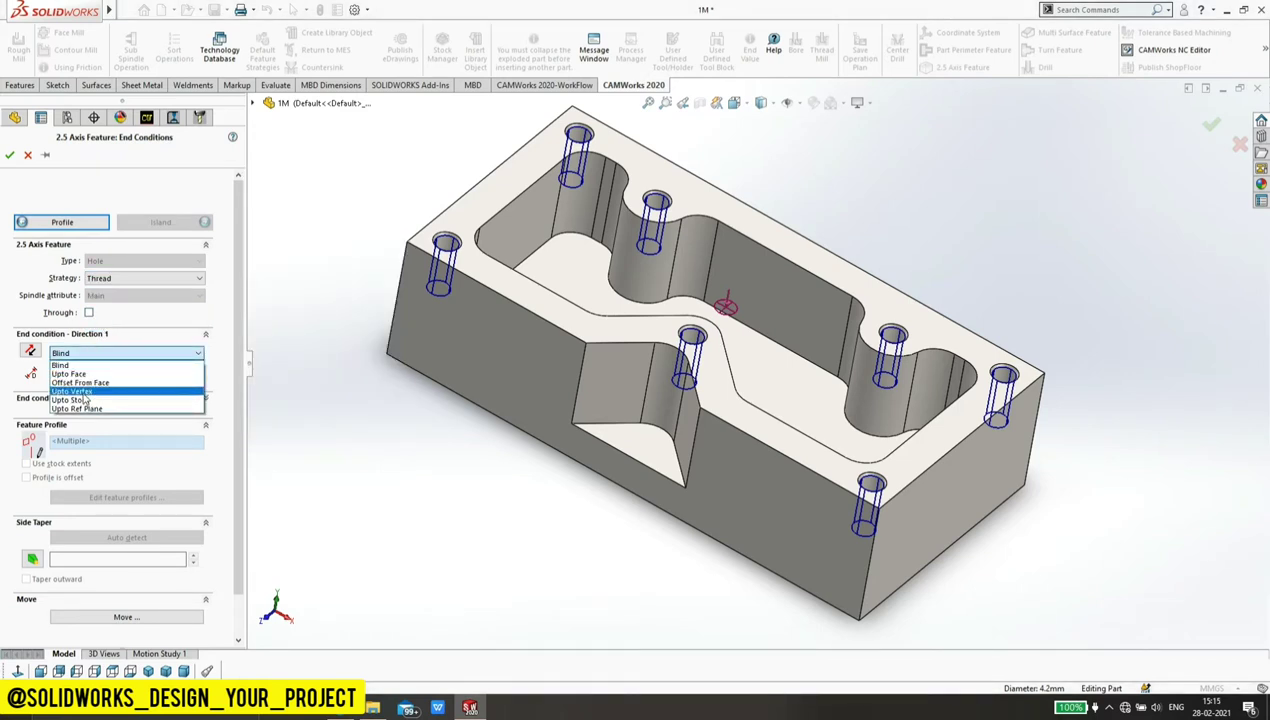
{"action": "left_click", "coordinate": [84, 392]}
{"action": "middle_click_drag", "start_coordinate": [405, 368], "coordinate": [434, 342]}
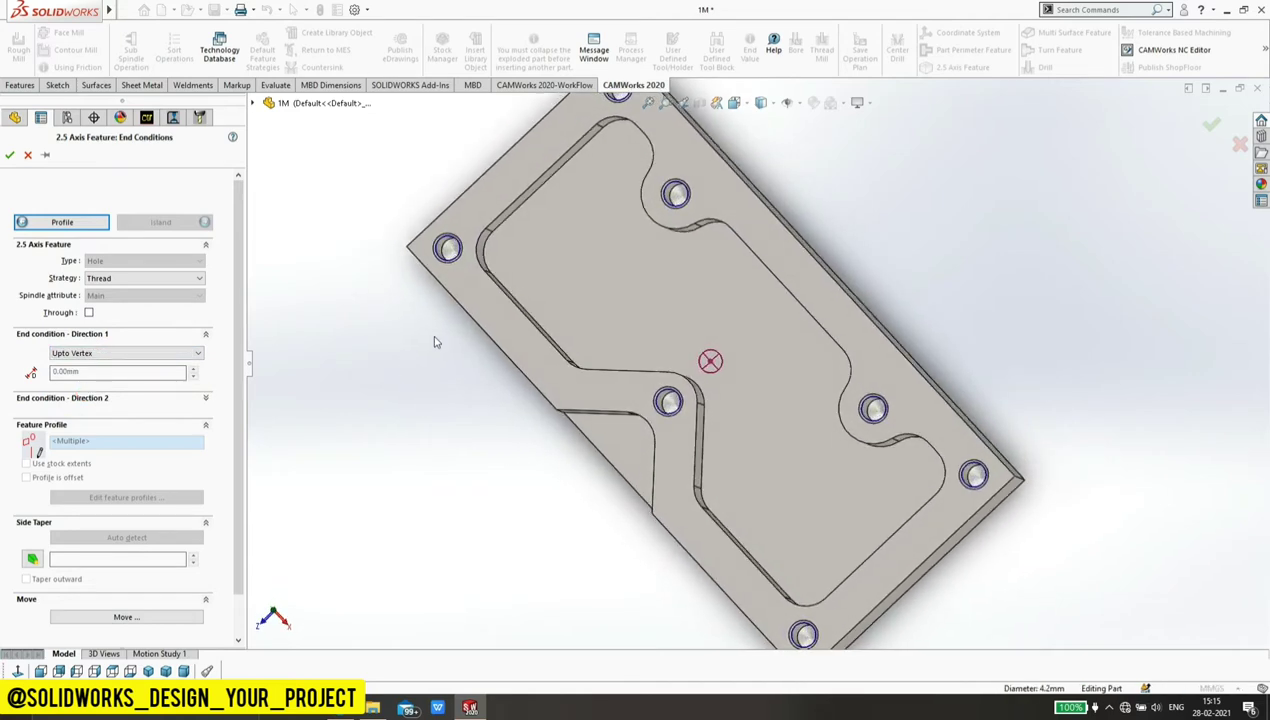
{"action": "left_click", "coordinate": [453, 251]}
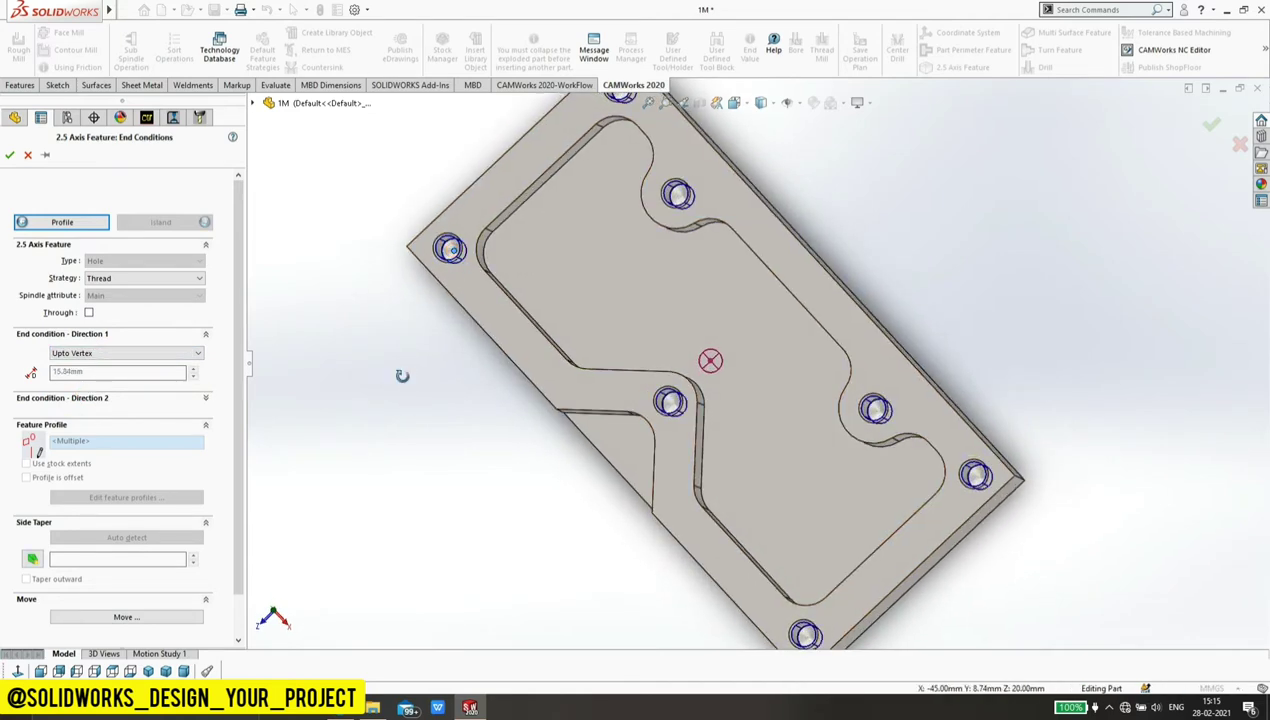
{"action": "middle_click_drag", "start_coordinate": [401, 375], "coordinate": [422, 207]}
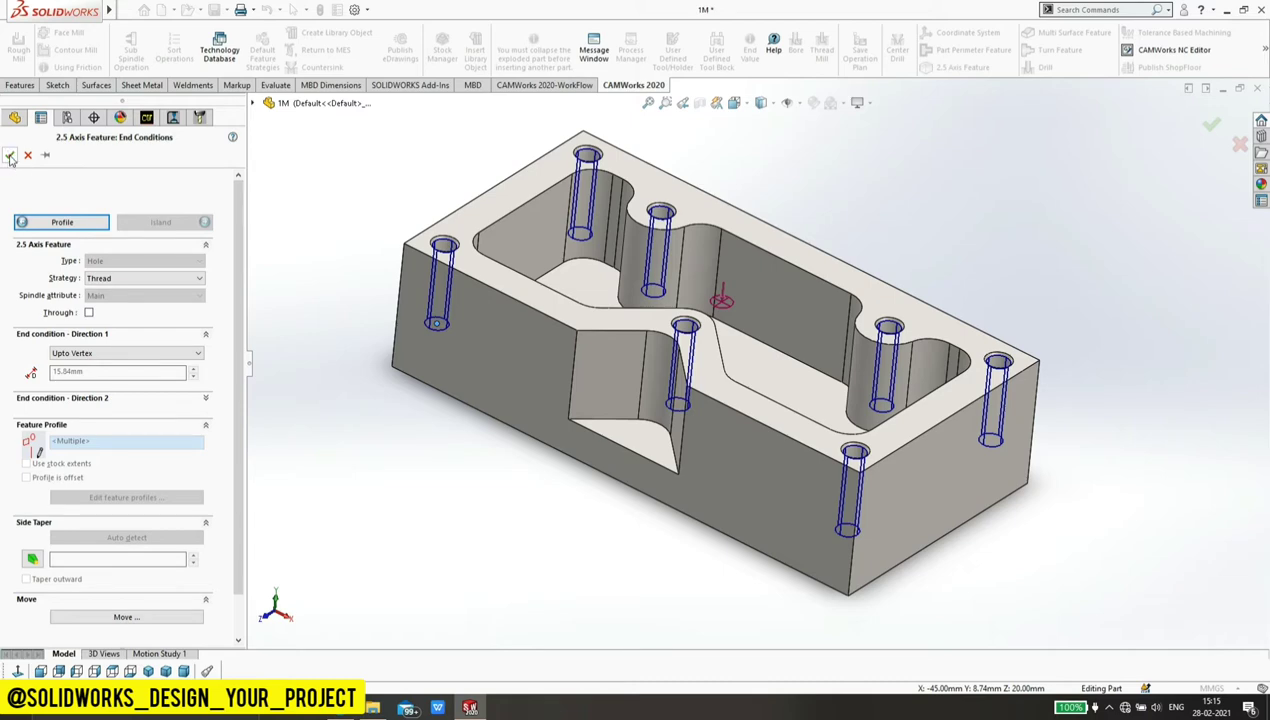
{"action": "left_click", "coordinate": [9, 156]}
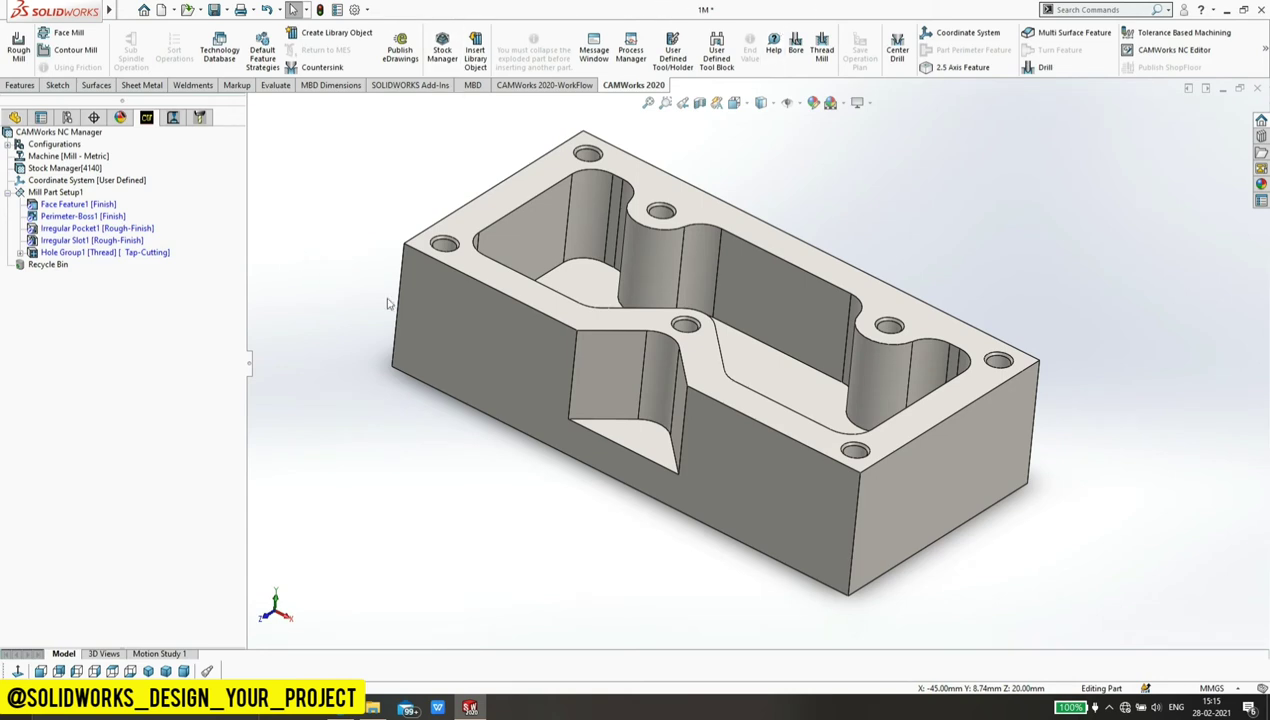
Step: Generate the operation plan for Mill Part Setup1 and edit Face Mill1's definition
{"action": "right_click", "coordinate": [52, 192]}
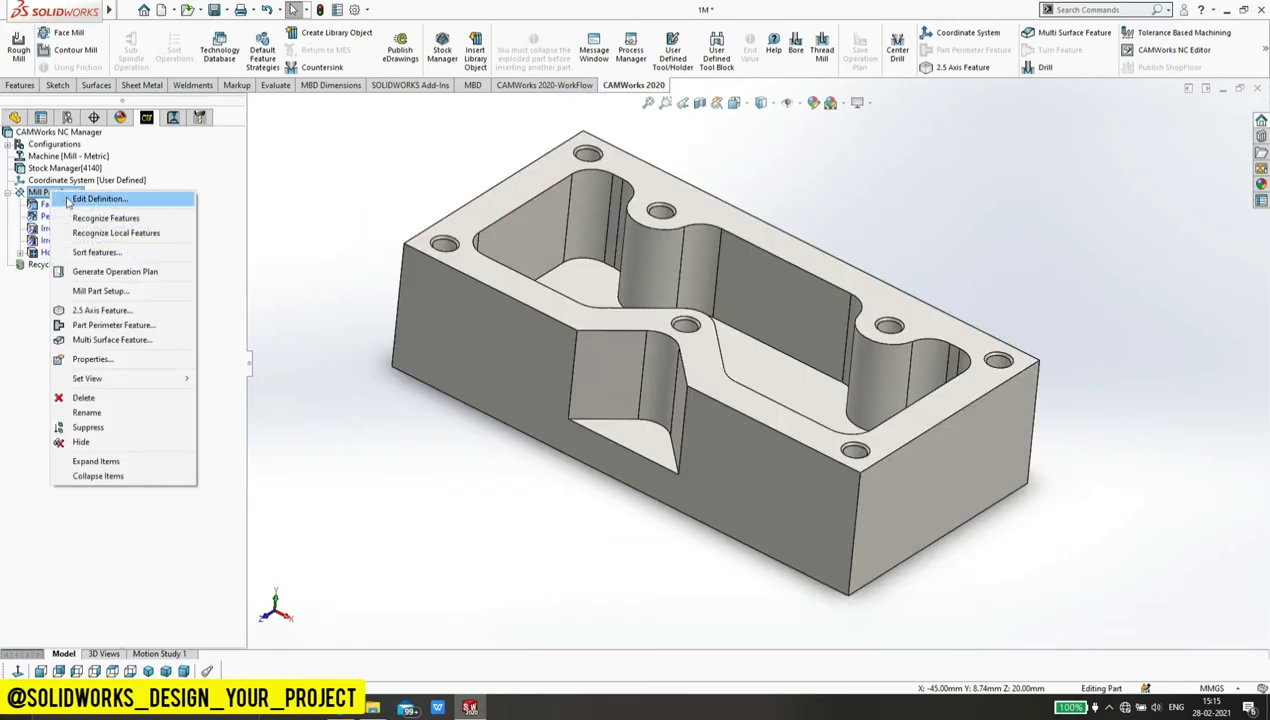
{"action": "left_click", "coordinate": [88, 271]}
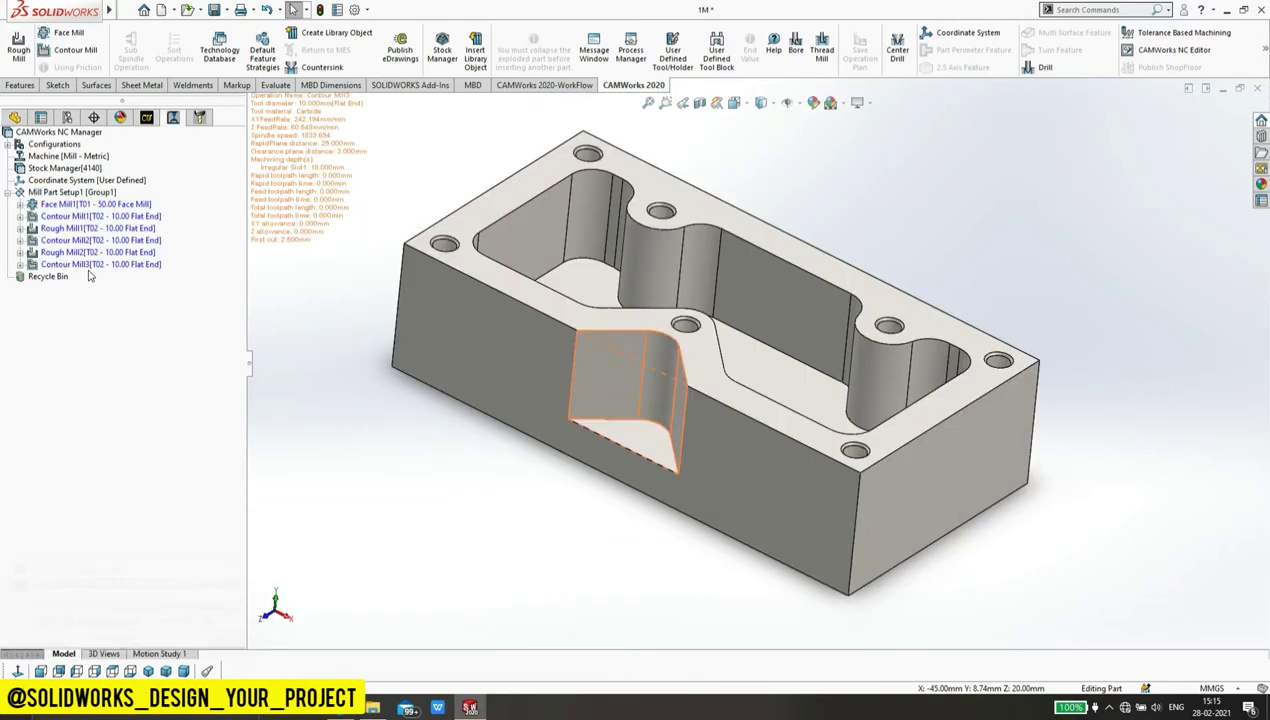
{"action": "right_click", "coordinate": [78, 205]}
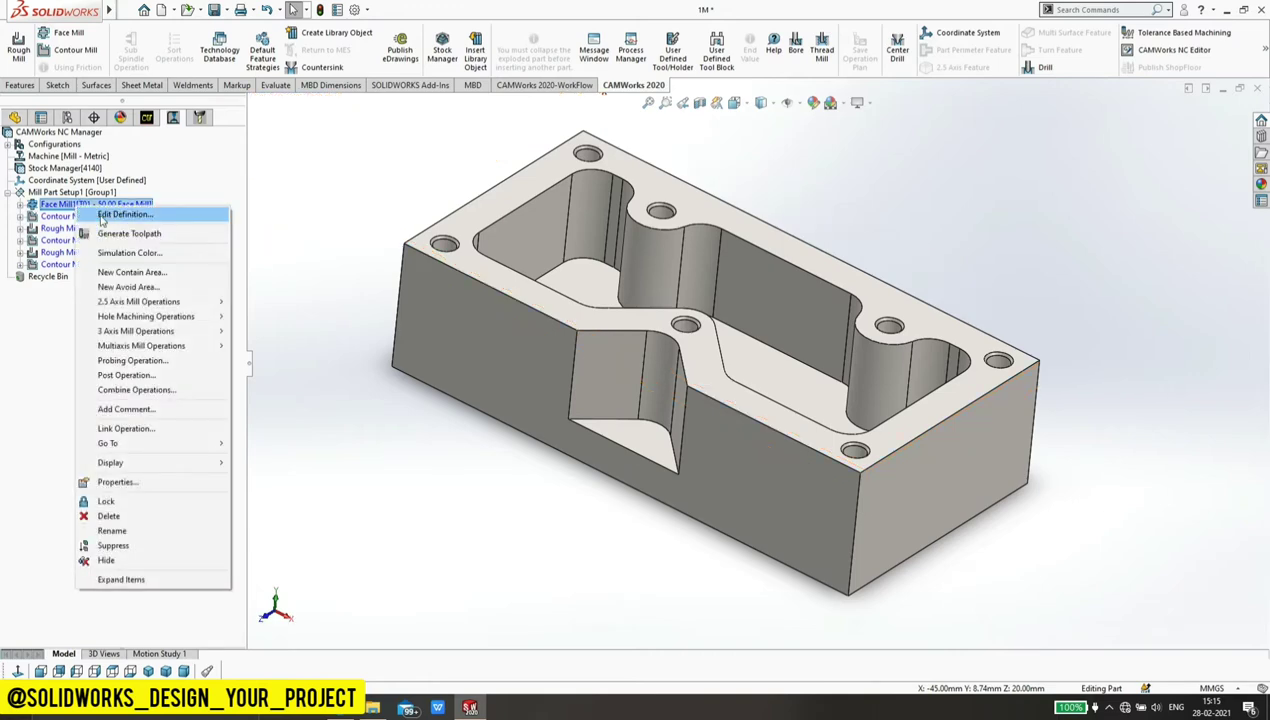
{"action": "left_click", "coordinate": [104, 215]}
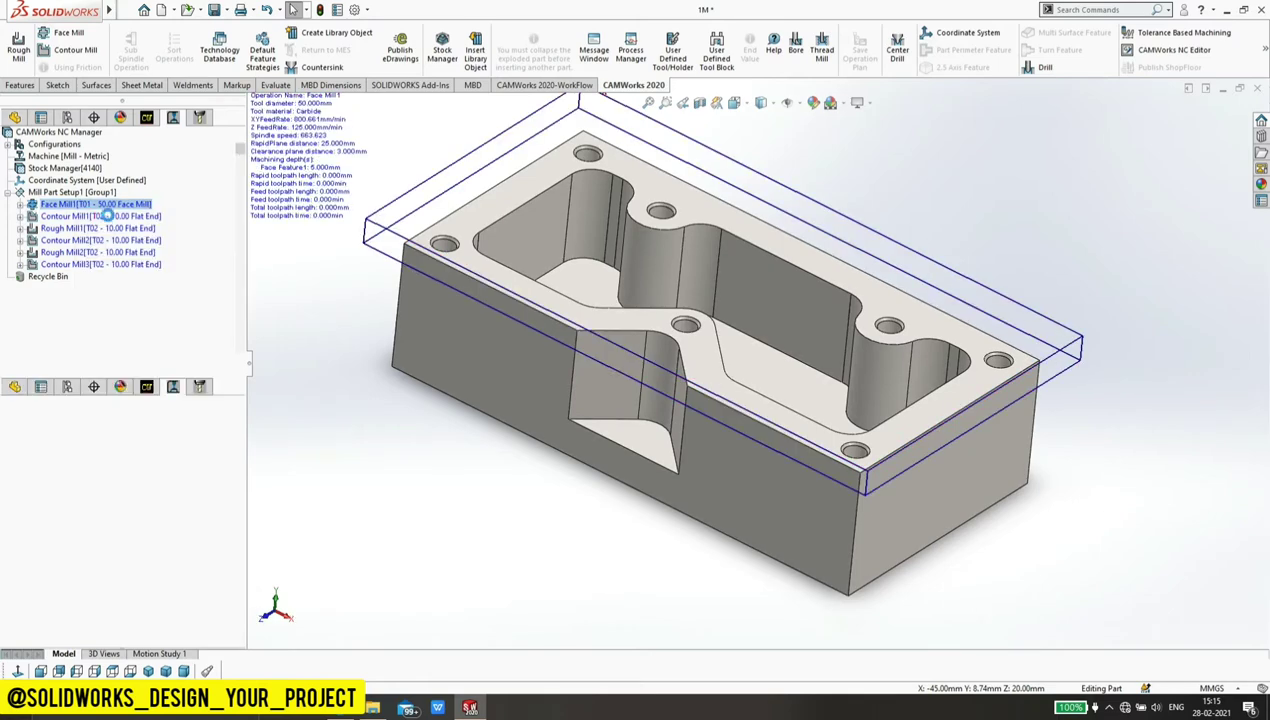
Step: Browse the holder, tool crib and station pages, returning to the 50mm face mill's dimensions
{"action": "left_click_drag", "start_coordinate": [129, 17], "coordinate": [193, 98]}
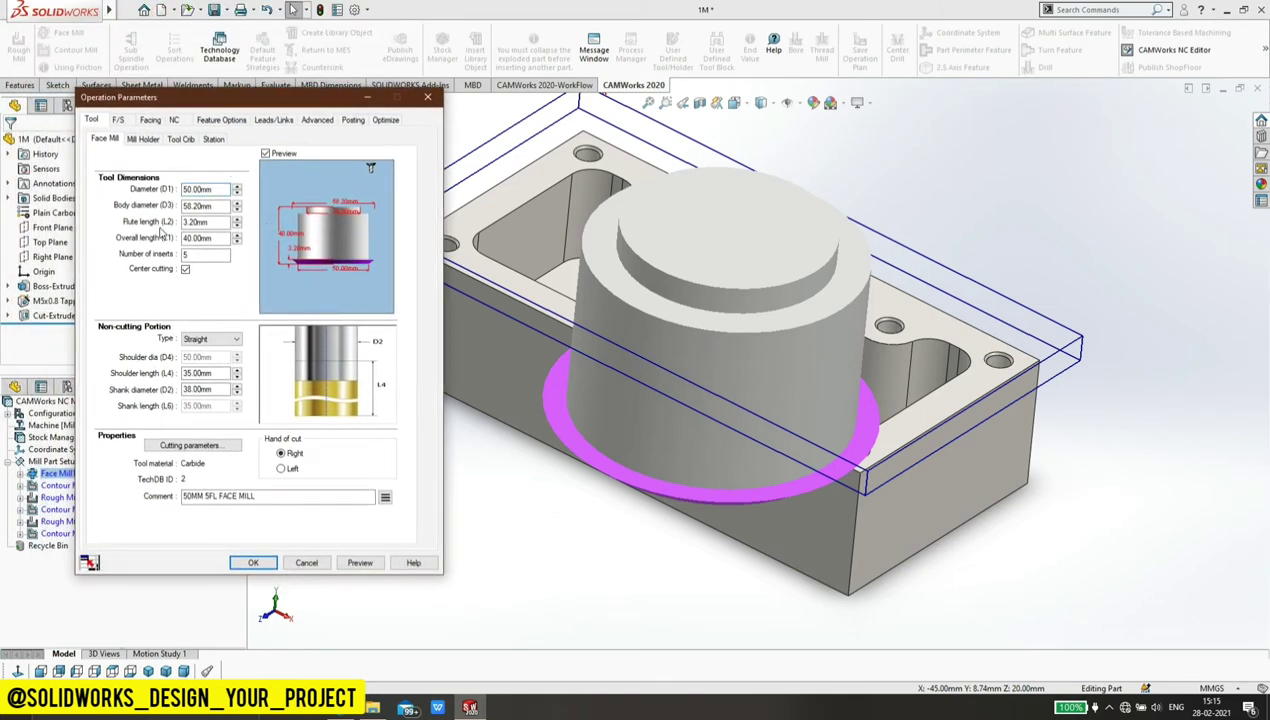
{"action": "left_click", "coordinate": [132, 140]}
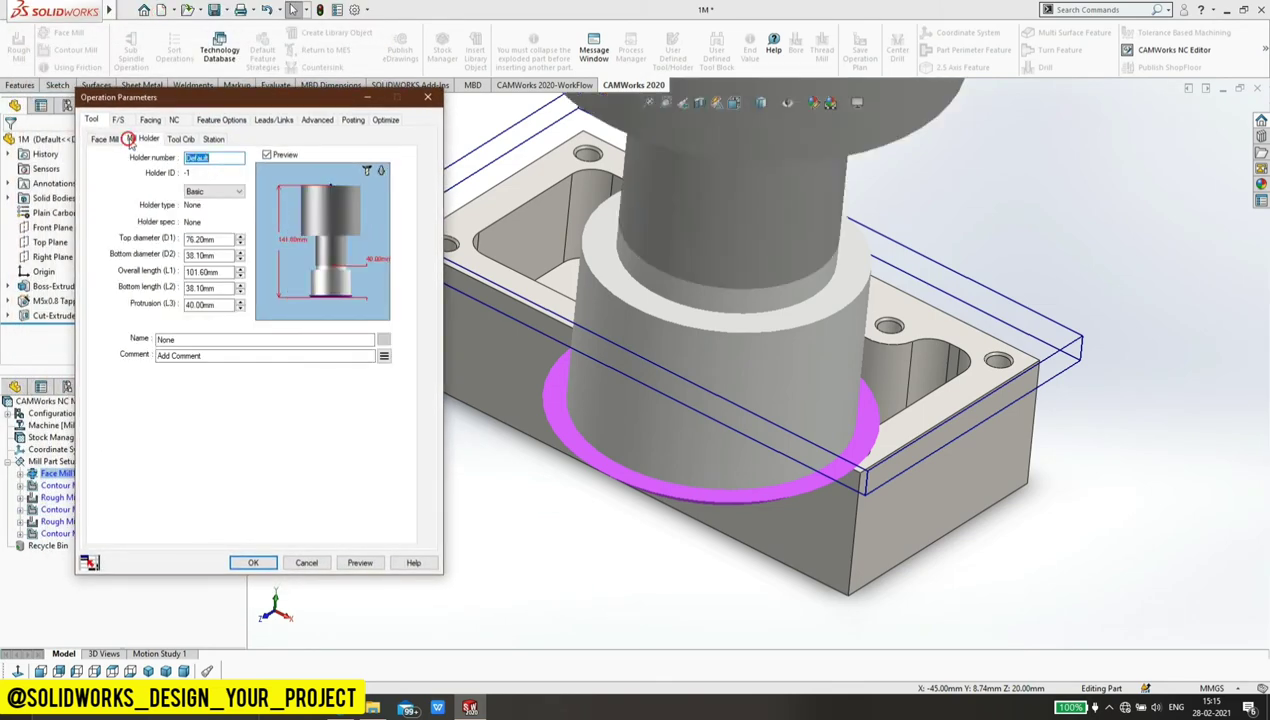
{"action": "left_click", "coordinate": [175, 139]}
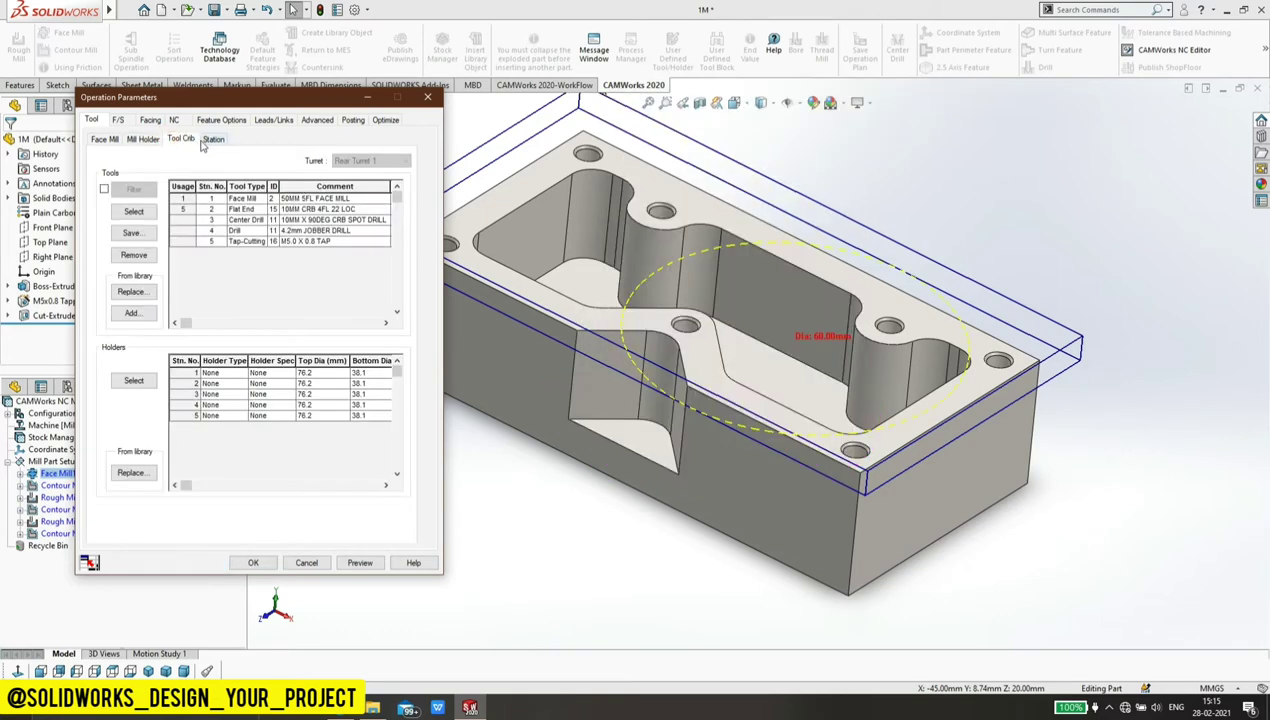
{"action": "left_click", "coordinate": [205, 141]}
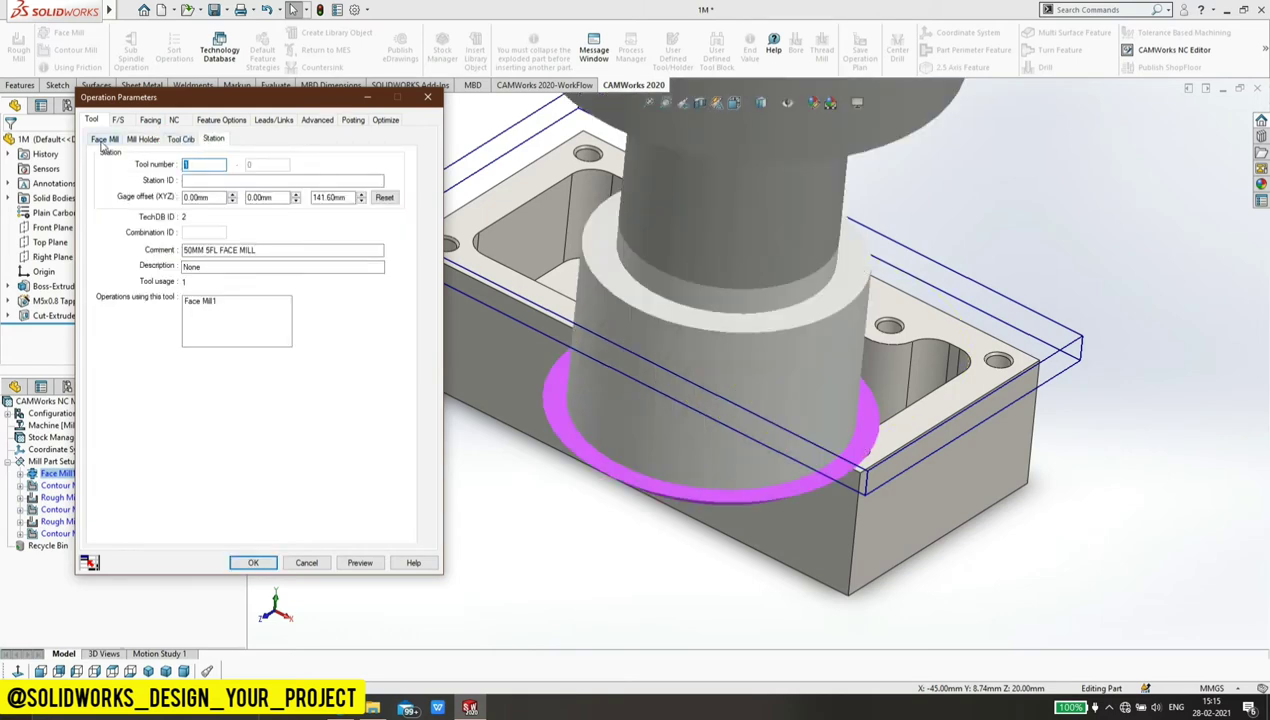
{"action": "left_click", "coordinate": [102, 141]}
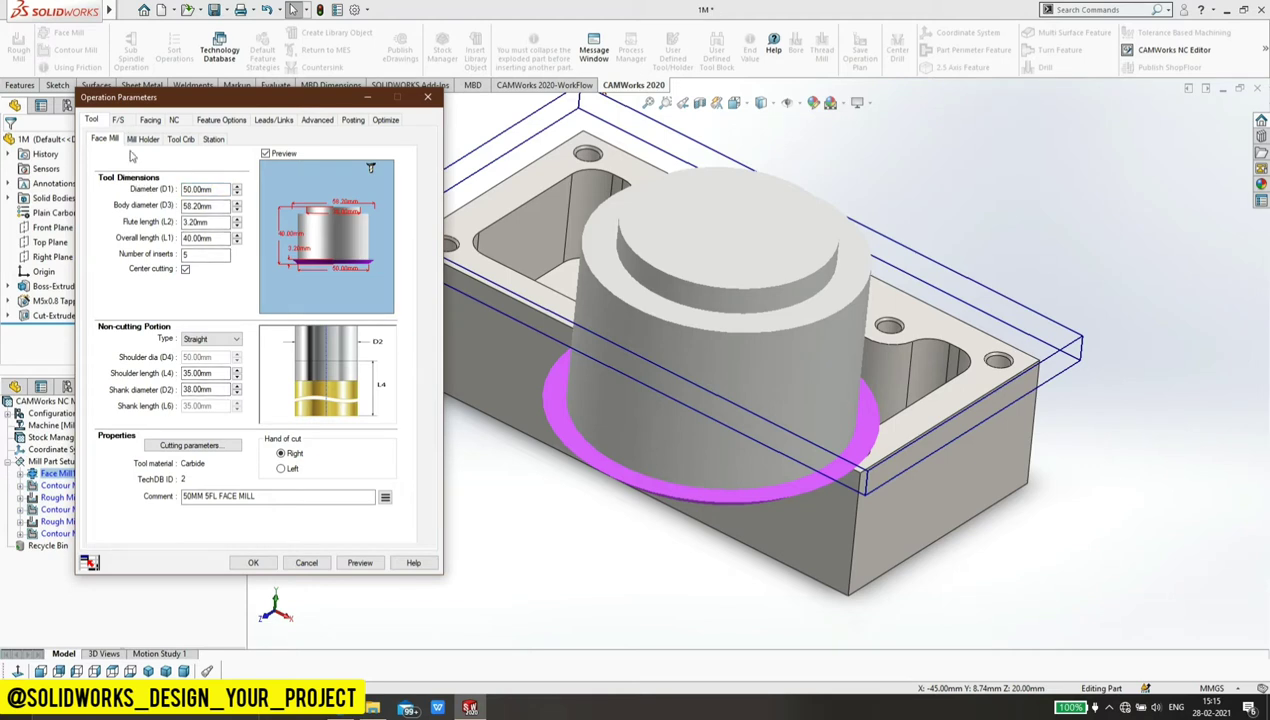
Step: Define Face Mill1's feeds by Operation with 0.18mm feed per tooth, giving 2250mm/min XY feedrate
{"action": "left_click", "coordinate": [119, 120]}
{"action": "left_click", "coordinate": [167, 143]}
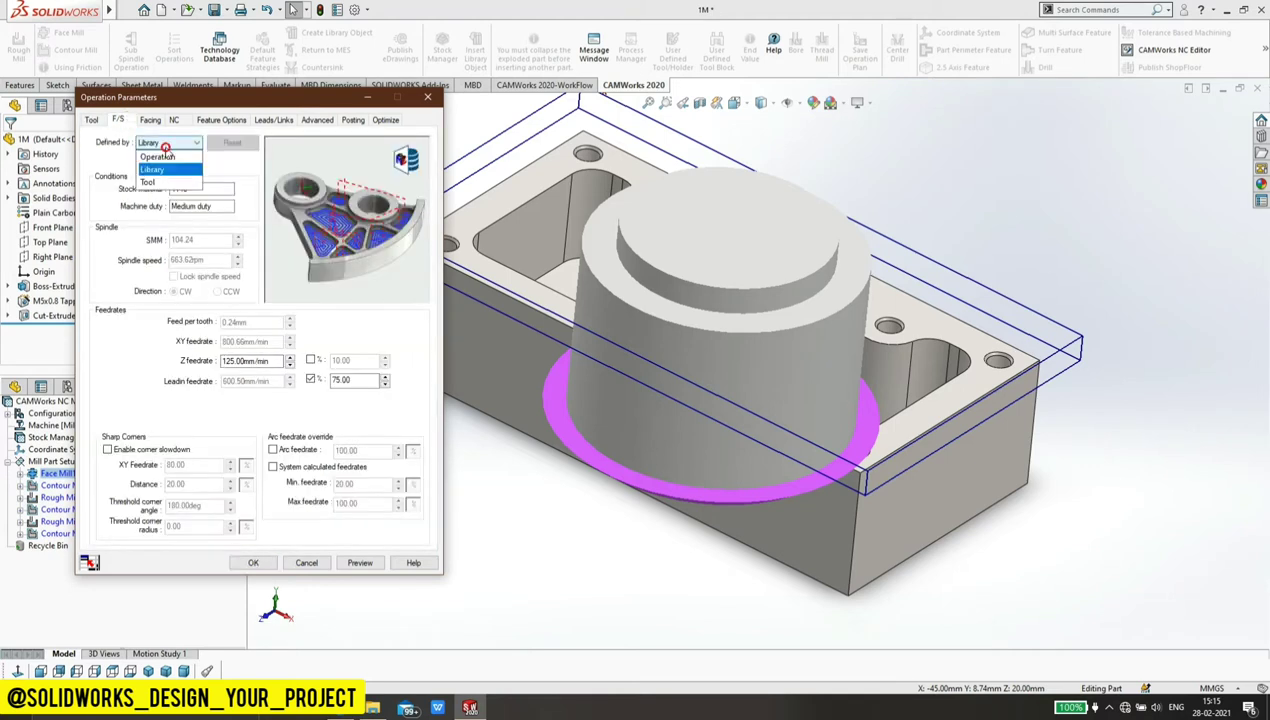
{"action": "left_click", "coordinate": [157, 183]}
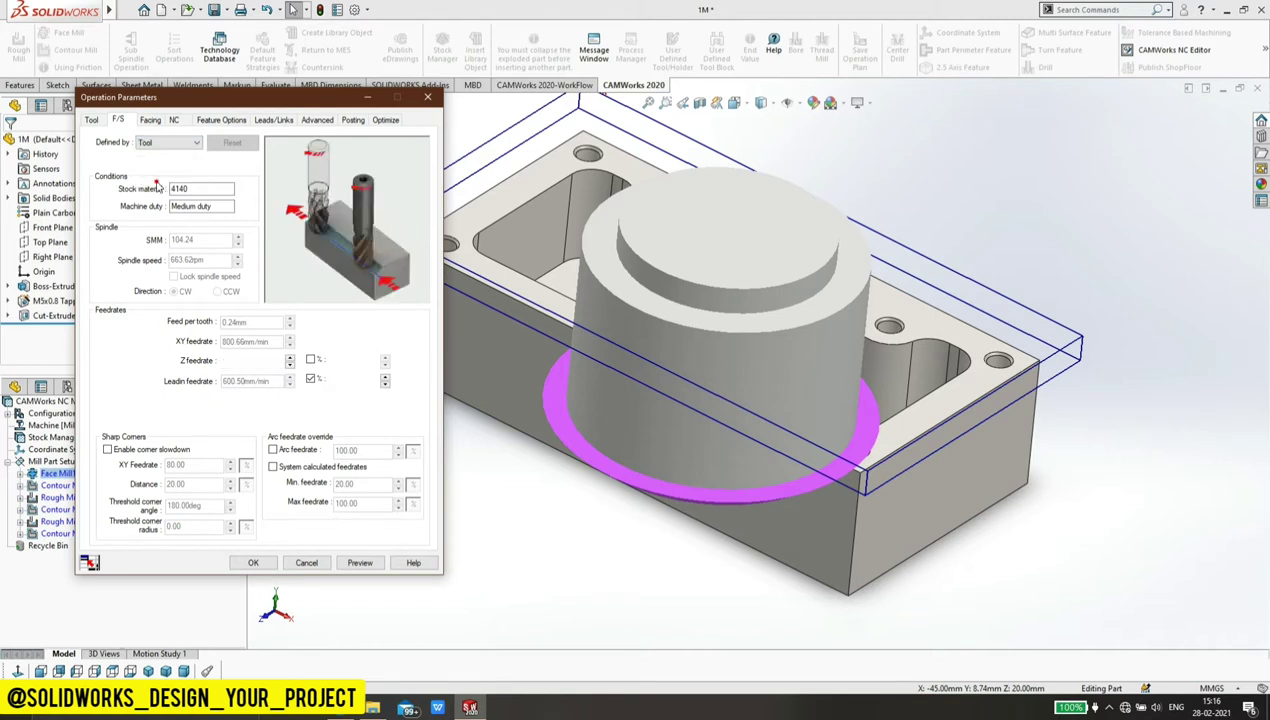
{"action": "left_click", "coordinate": [168, 143]}
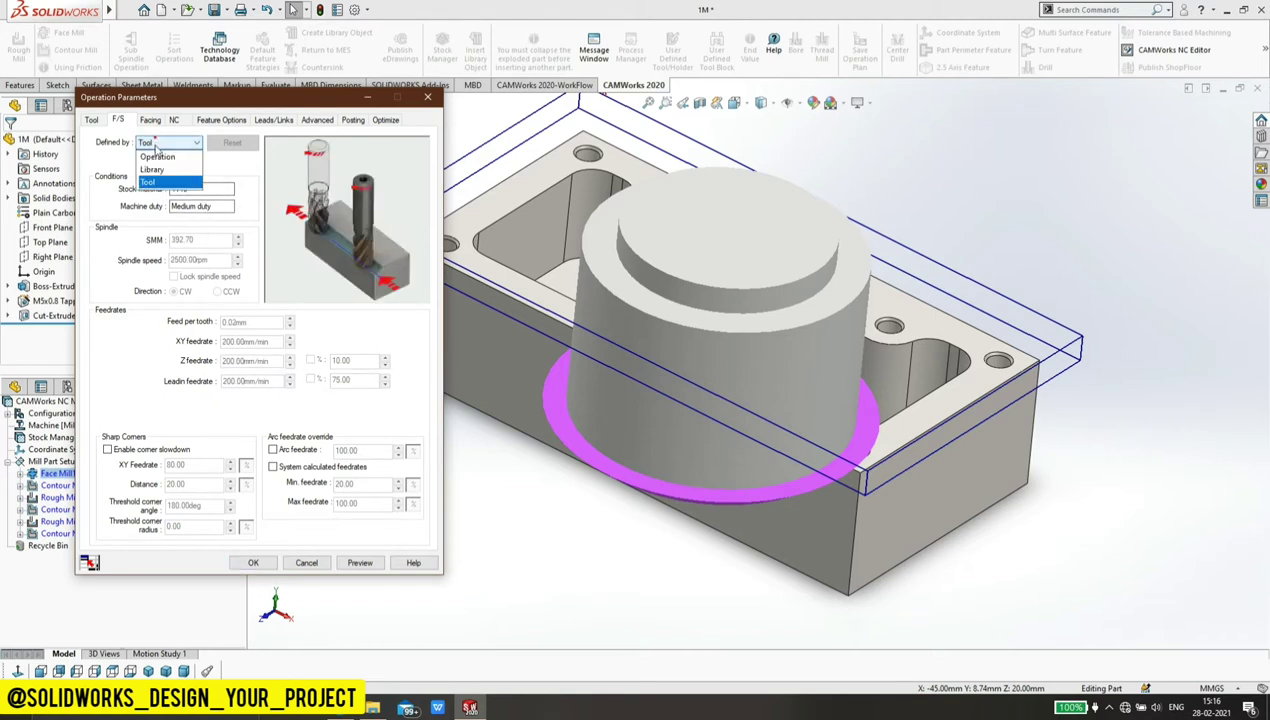
{"action": "left_click", "coordinate": [155, 156]}
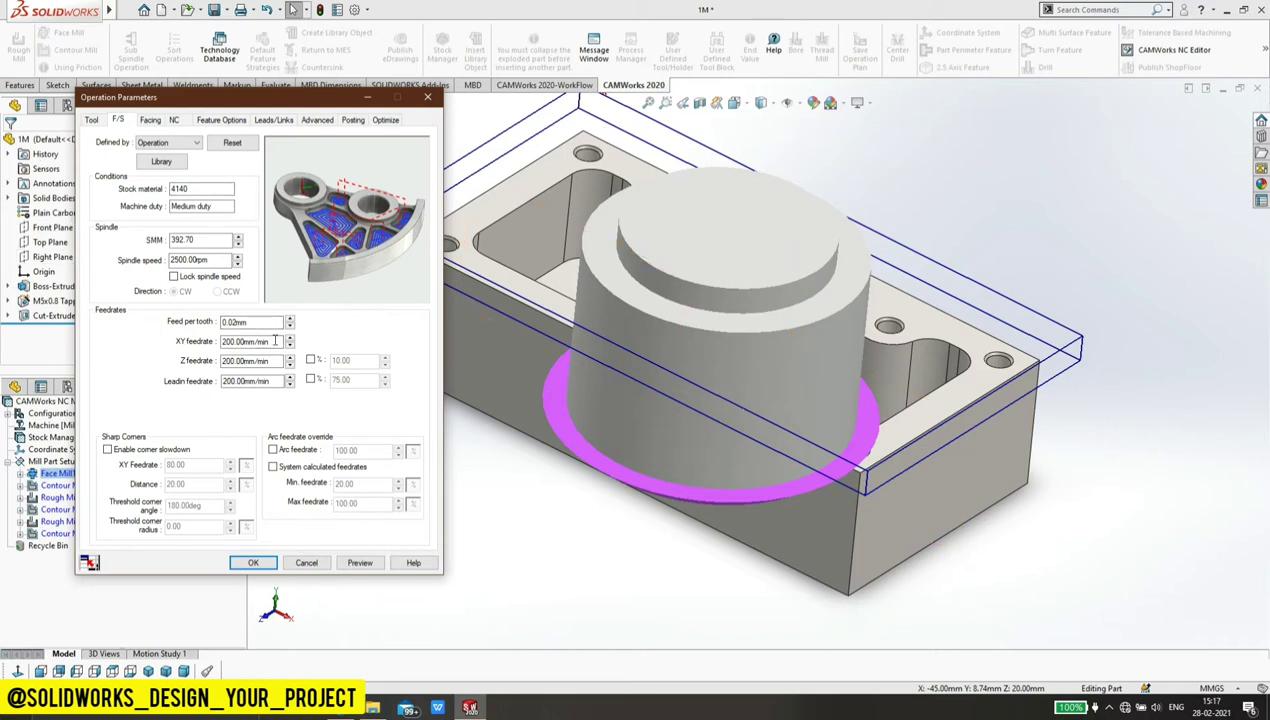
{"action": "left_click_drag", "start_coordinate": [261, 323], "coordinate": [198, 322]}
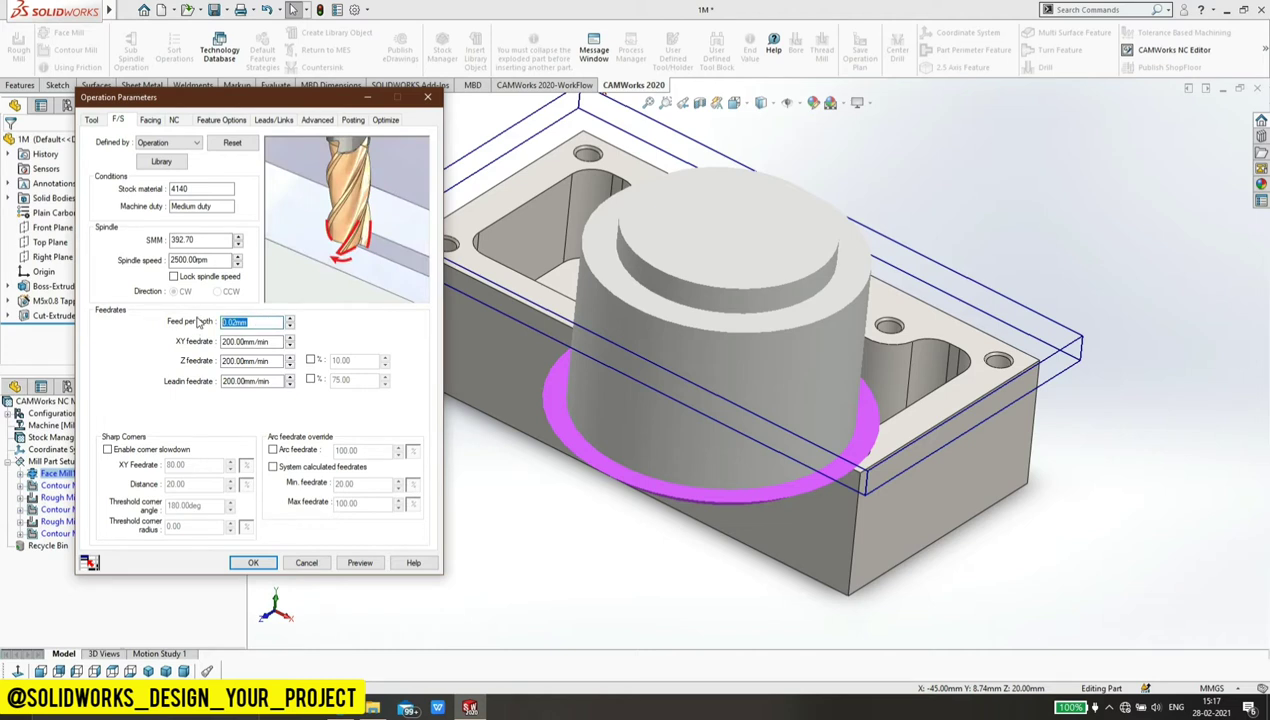
{"action": "type", "text": "0.1"}
{"action": "type", "text": "80"}
{"action": "left_click", "coordinate": [345, 322]}
{"action": "left_click", "coordinate": [270, 342]}
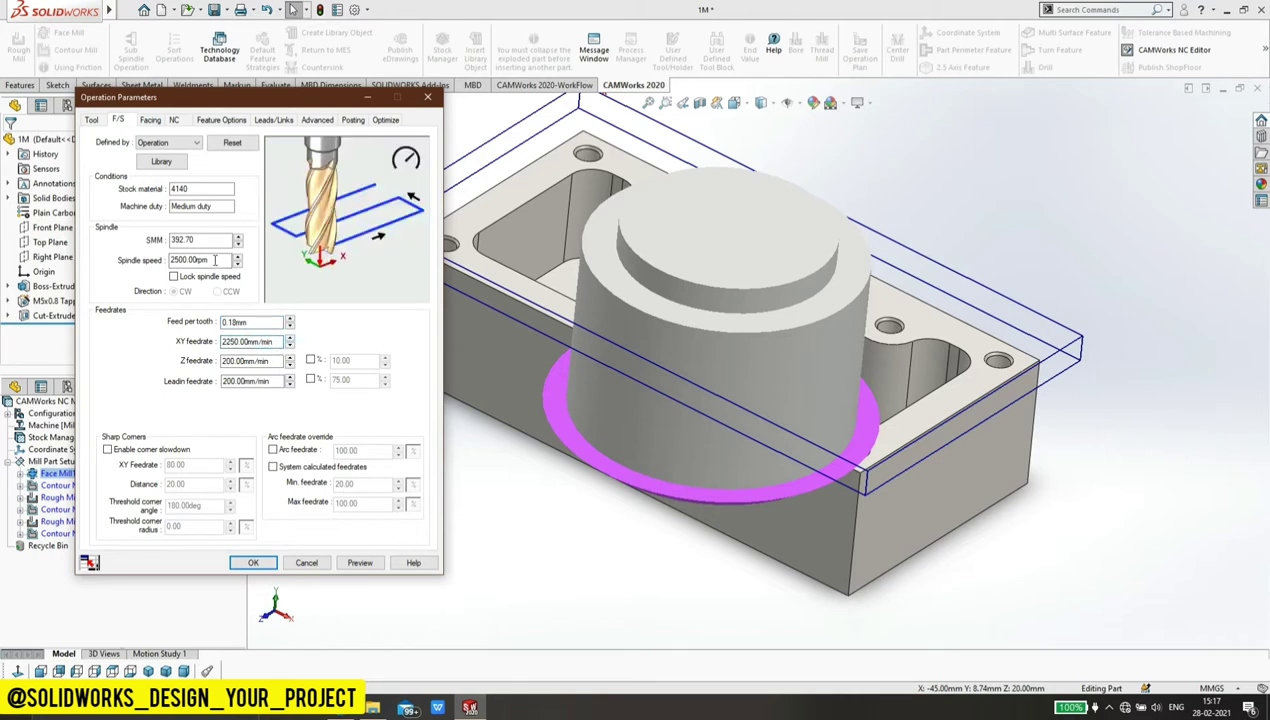
Step: Review Face Mill1's Facing, NC, Leads/Links, Advanced, Posting and Optimize pages, then accept with OK
{"action": "left_click", "coordinate": [150, 120]}
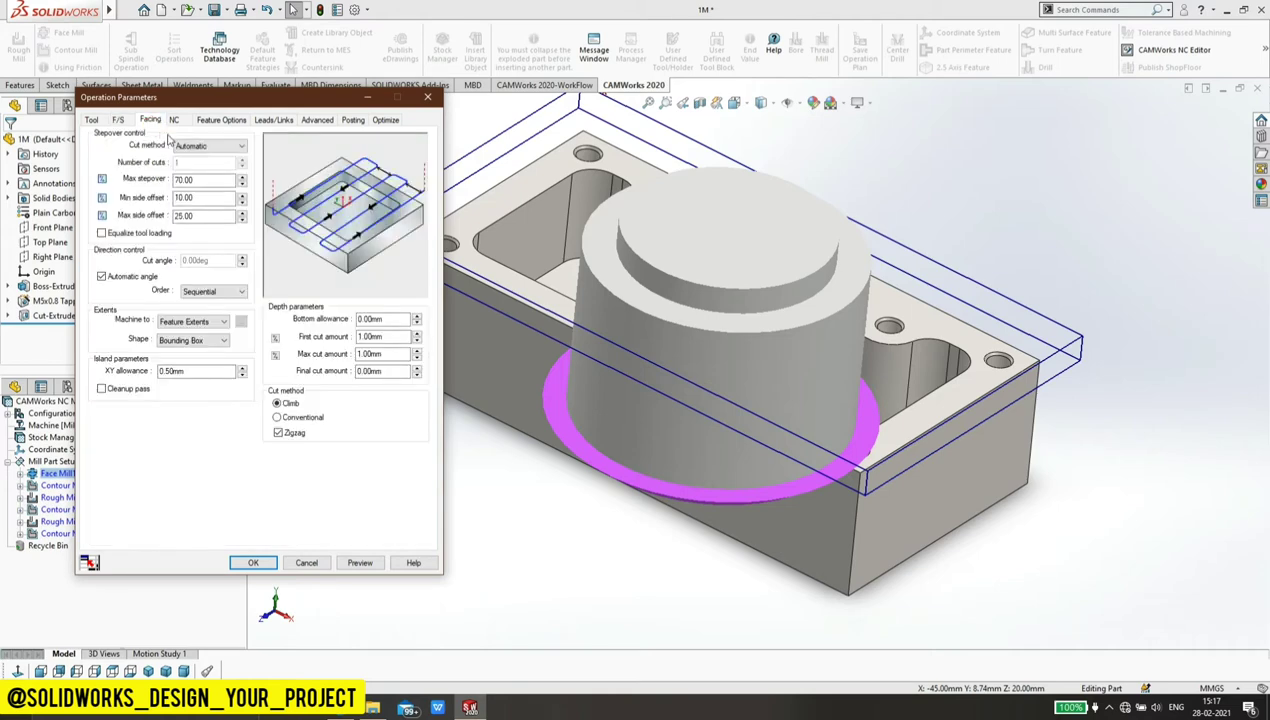
{"action": "left_click", "coordinate": [126, 121]}
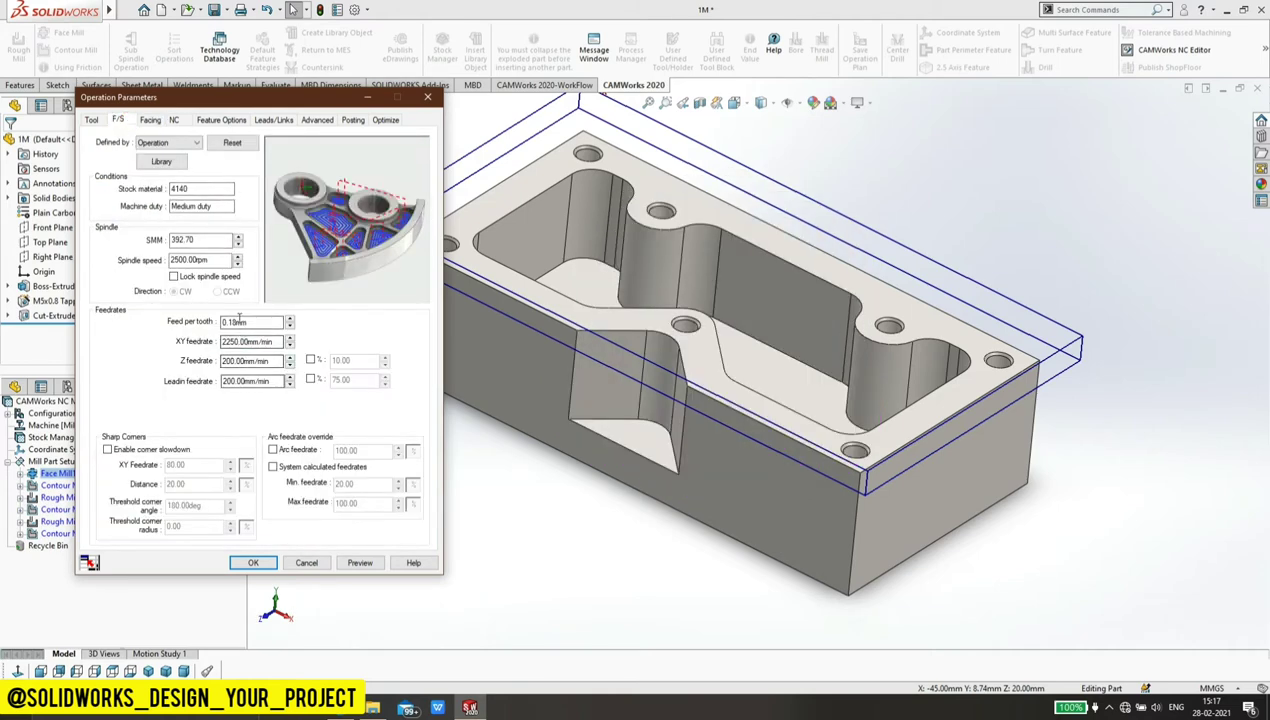
{"action": "left_click", "coordinate": [160, 121]}
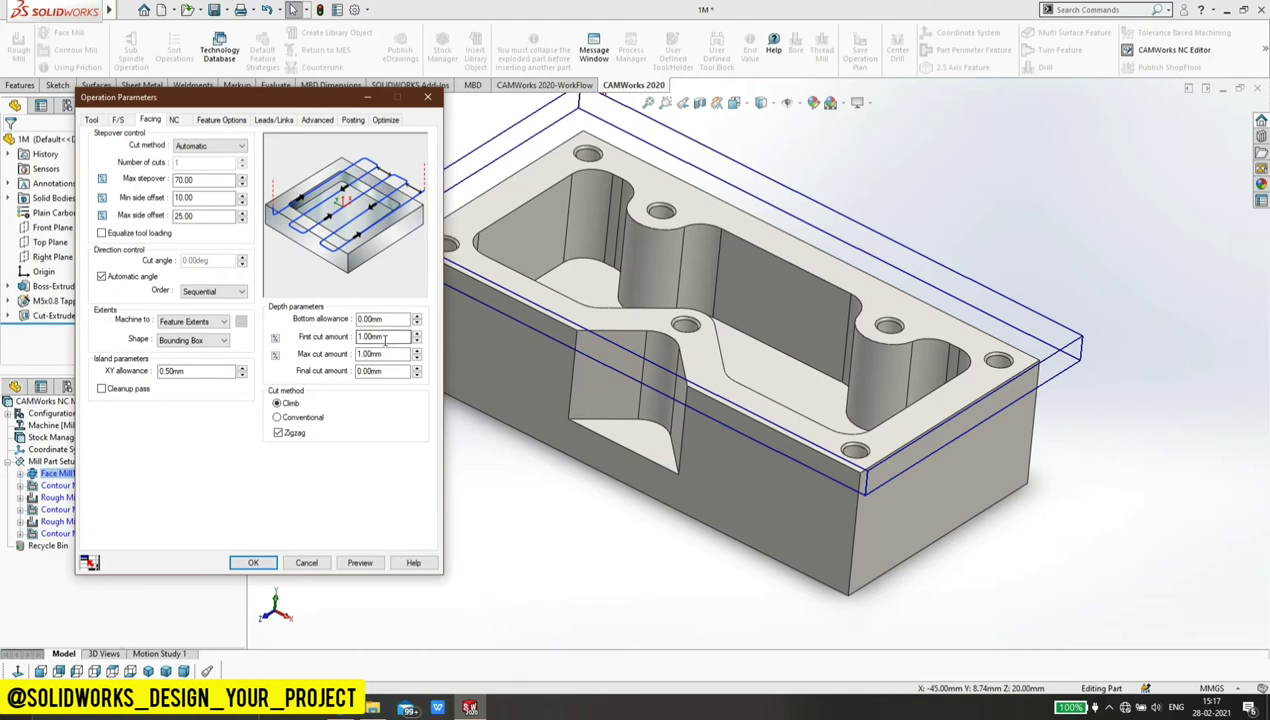
{"action": "left_click", "coordinate": [175, 121]}
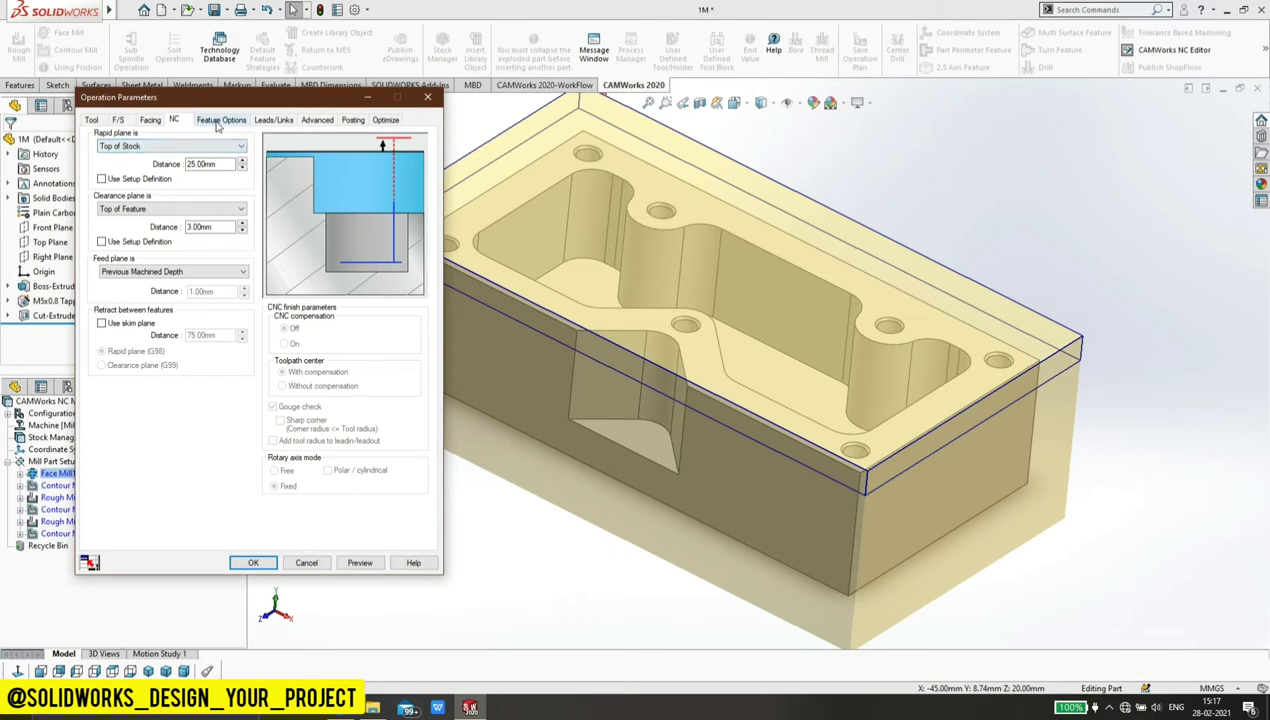
{"action": "left_click", "coordinate": [216, 120]}
{"action": "left_click", "coordinate": [258, 120]}
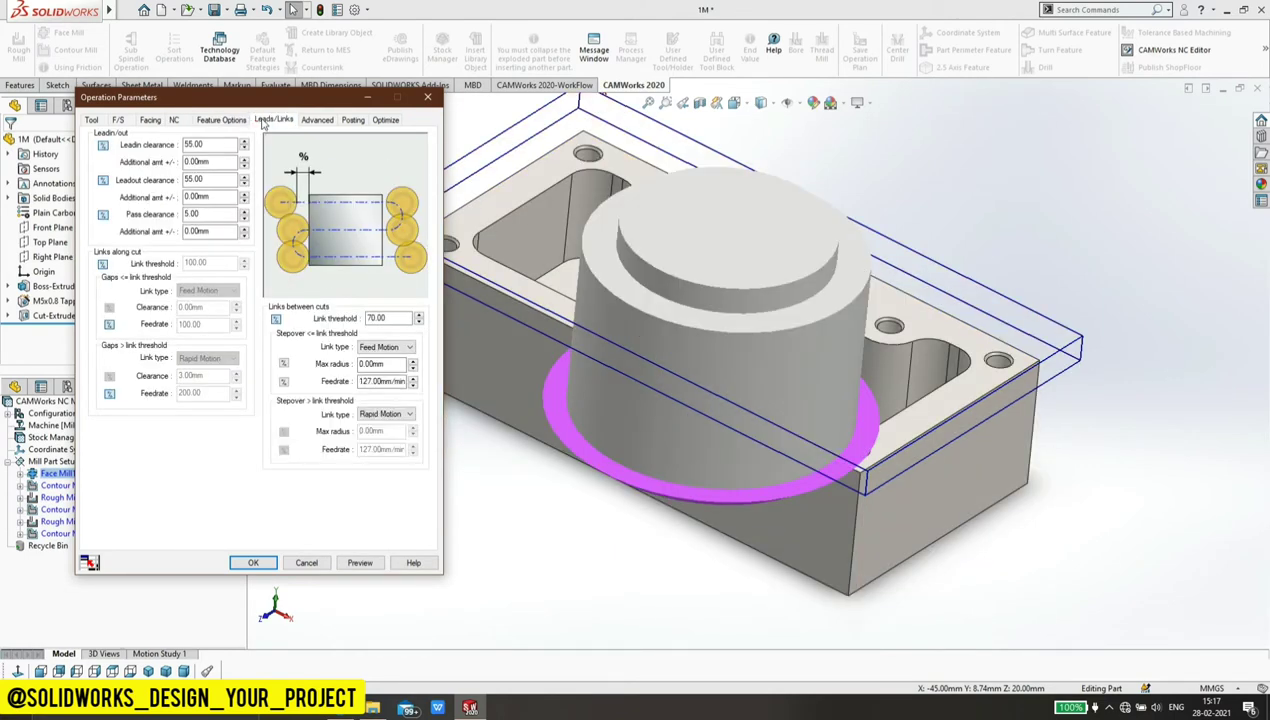
{"action": "left_click", "coordinate": [316, 121]}
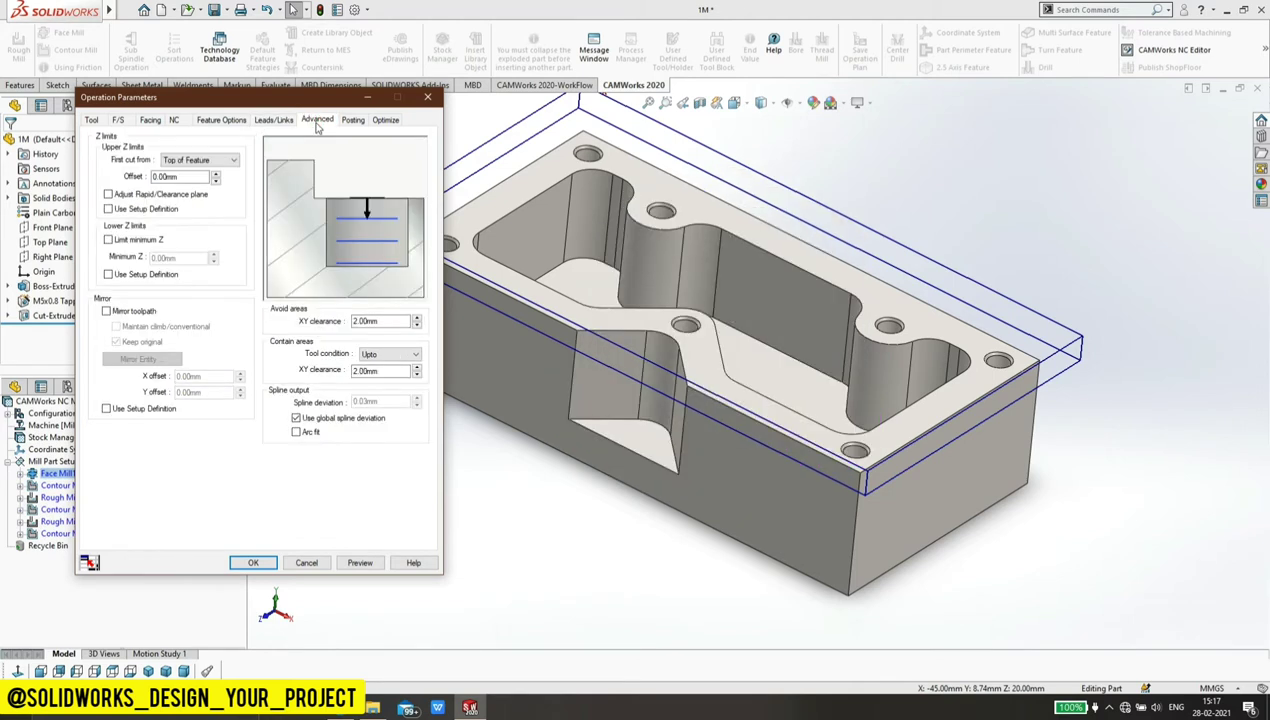
{"action": "left_click", "coordinate": [346, 121]}
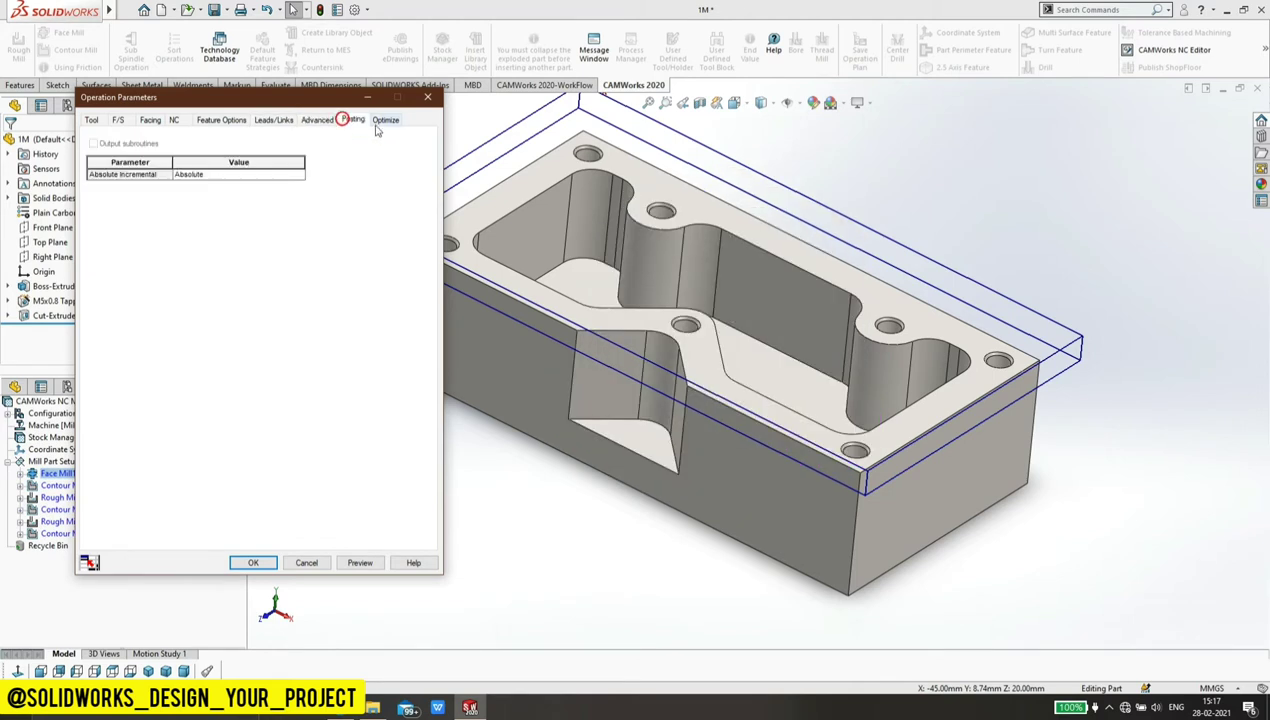
{"action": "left_click", "coordinate": [384, 124]}
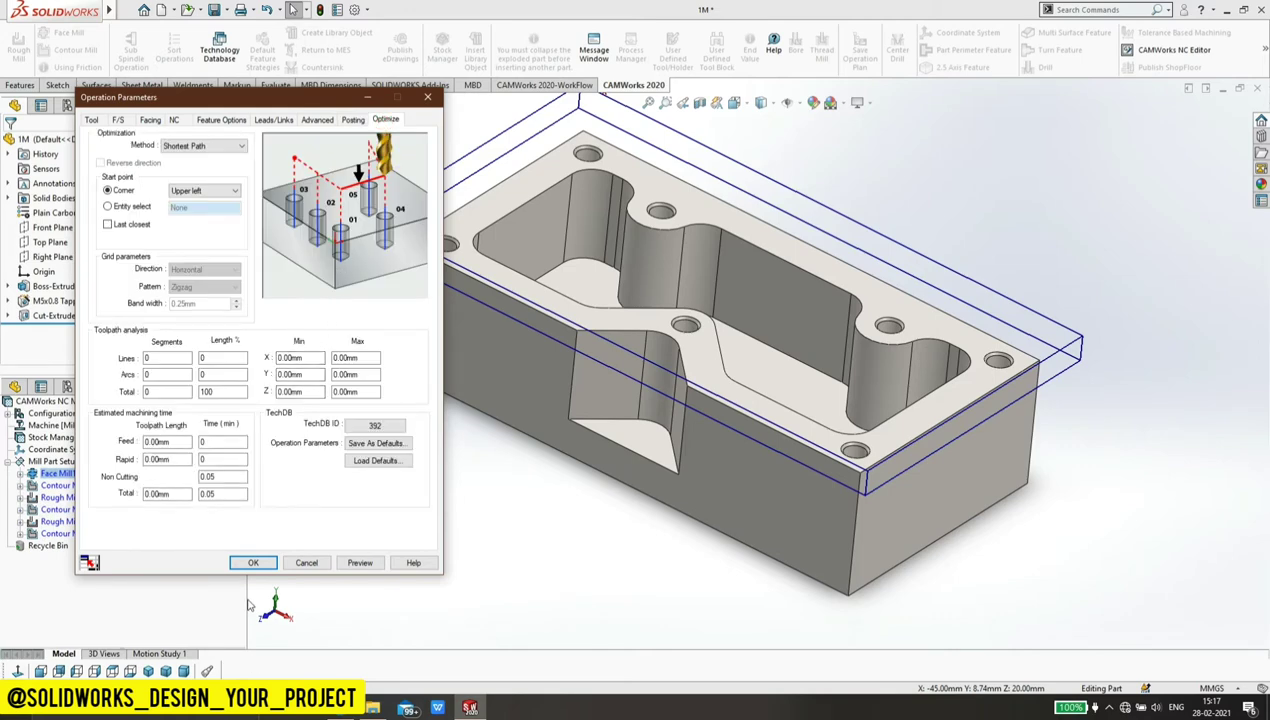
{"action": "left_click", "coordinate": [253, 563]}
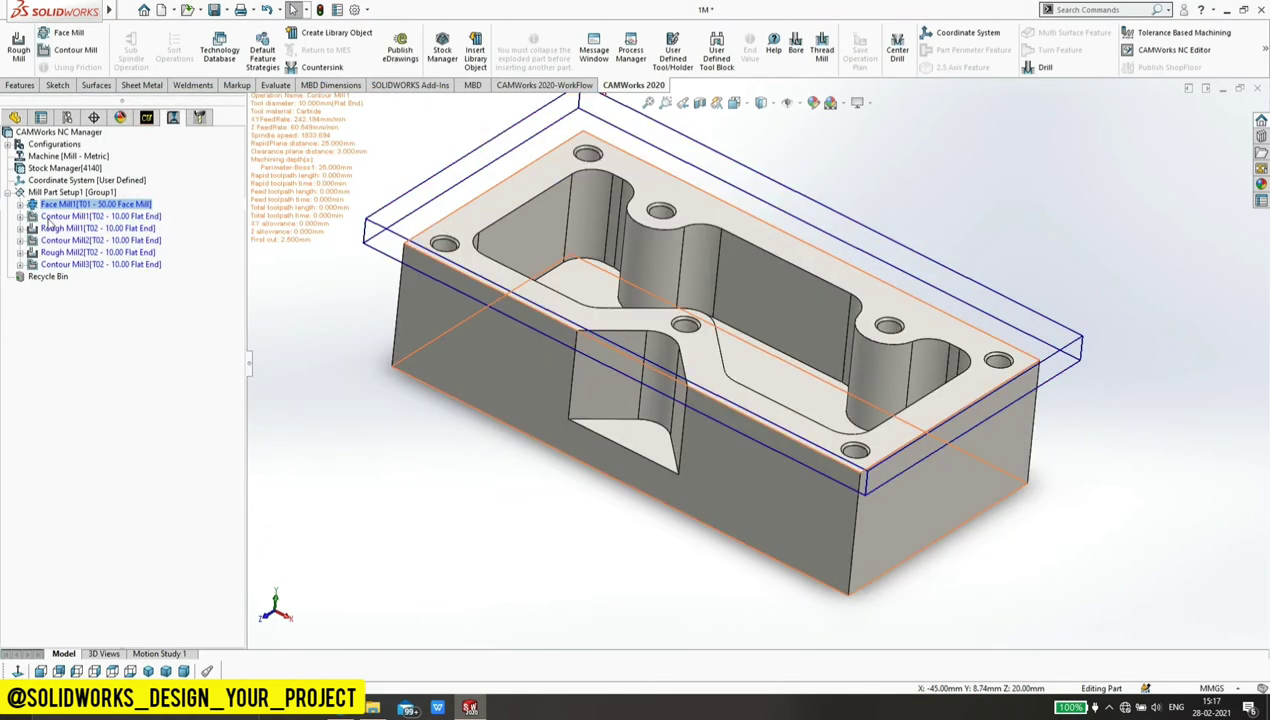
Step: Define Contour Mill1's feeds by Operation with 0.06mm feed per tooth (440.09mm/min XY feedrate)
{"action": "right_click", "coordinate": [54, 218]}
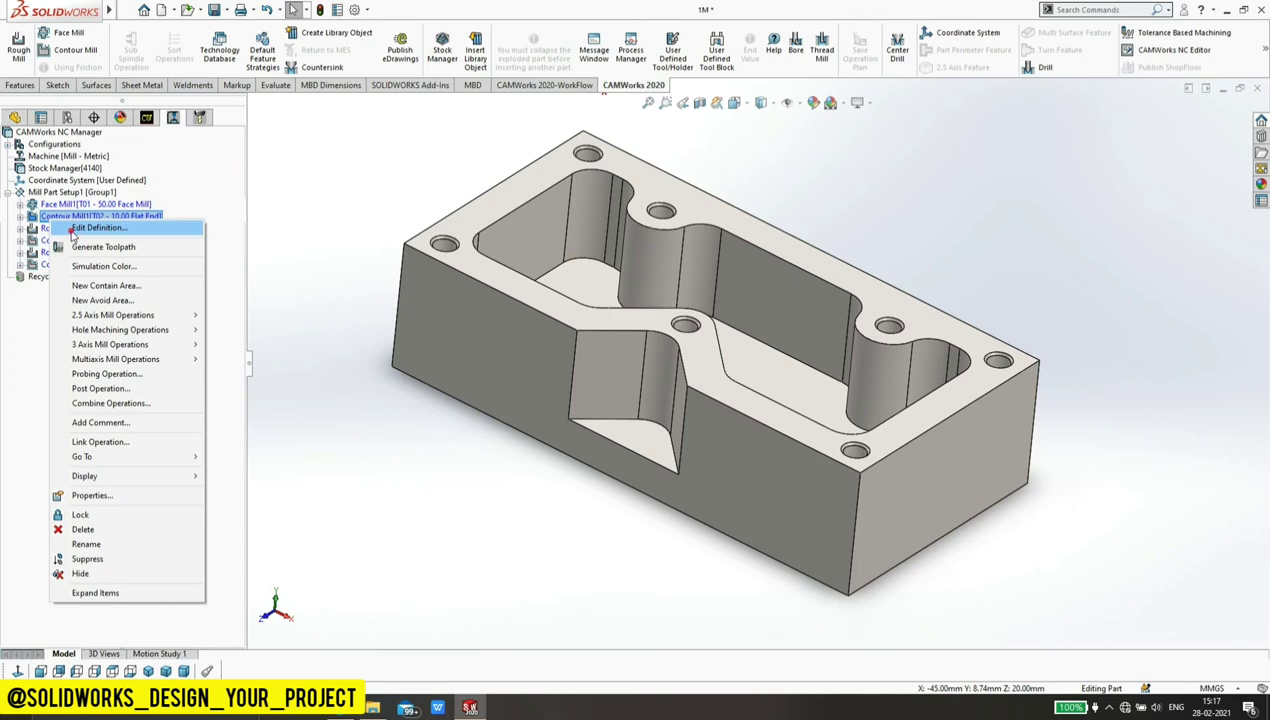
{"action": "left_click", "coordinate": [73, 229]}
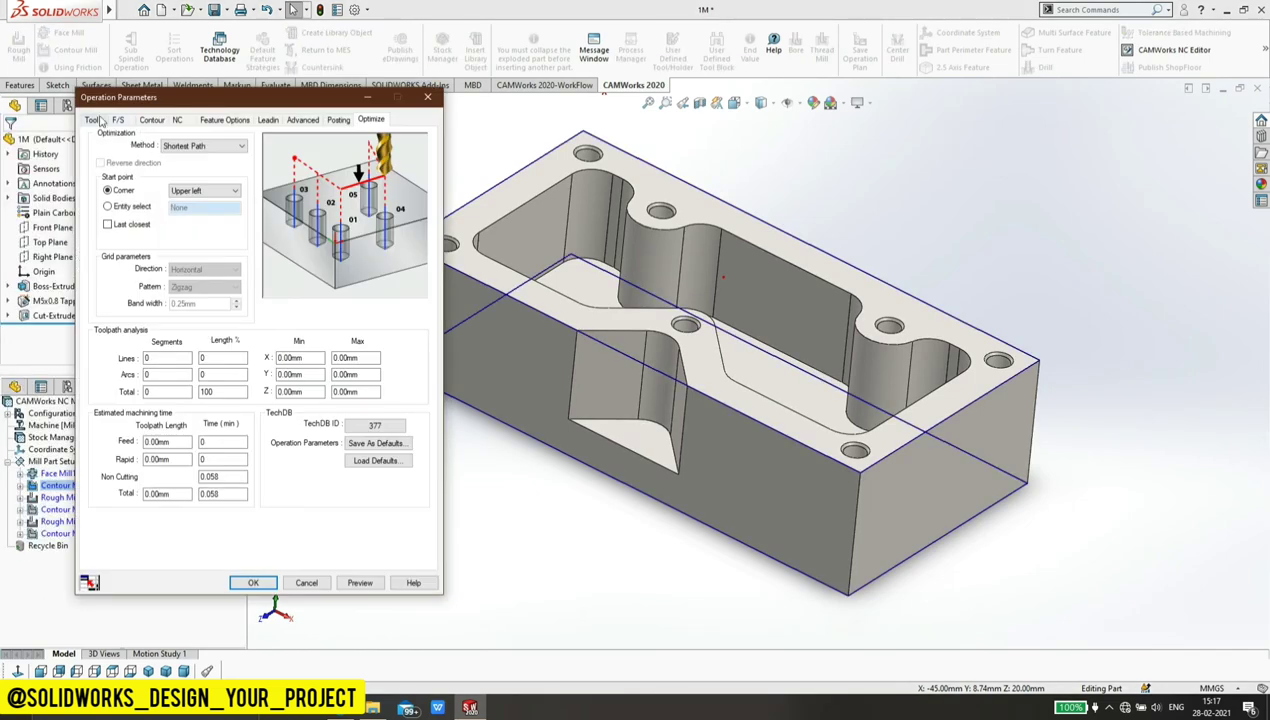
{"action": "left_click", "coordinate": [92, 120]}
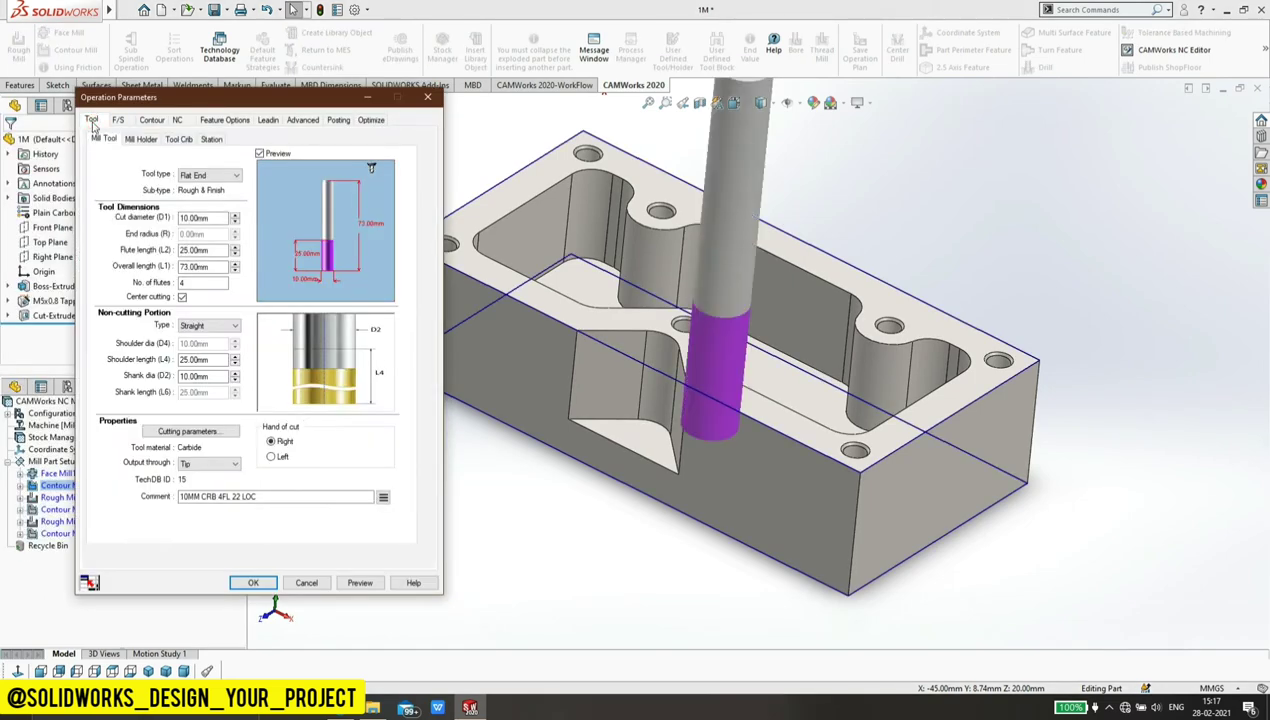
{"action": "left_click", "coordinate": [118, 121]}
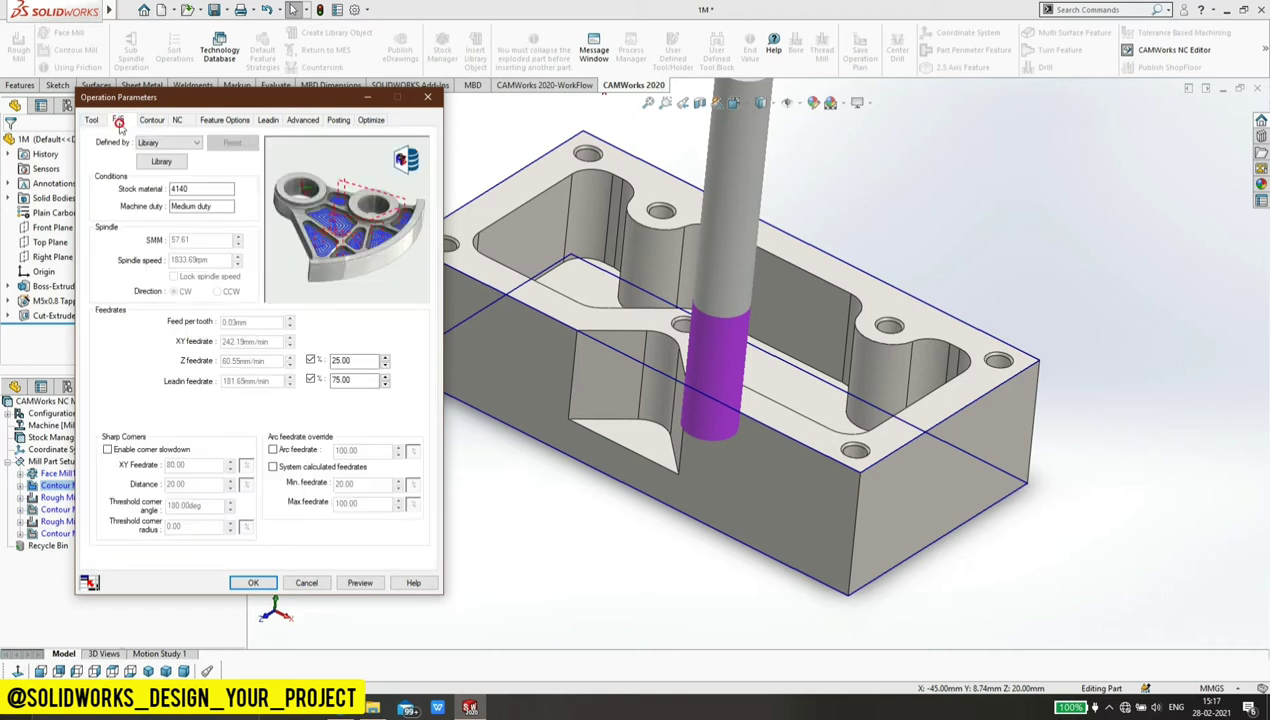
{"action": "left_click", "coordinate": [152, 142]}
{"action": "left_click", "coordinate": [157, 158]}
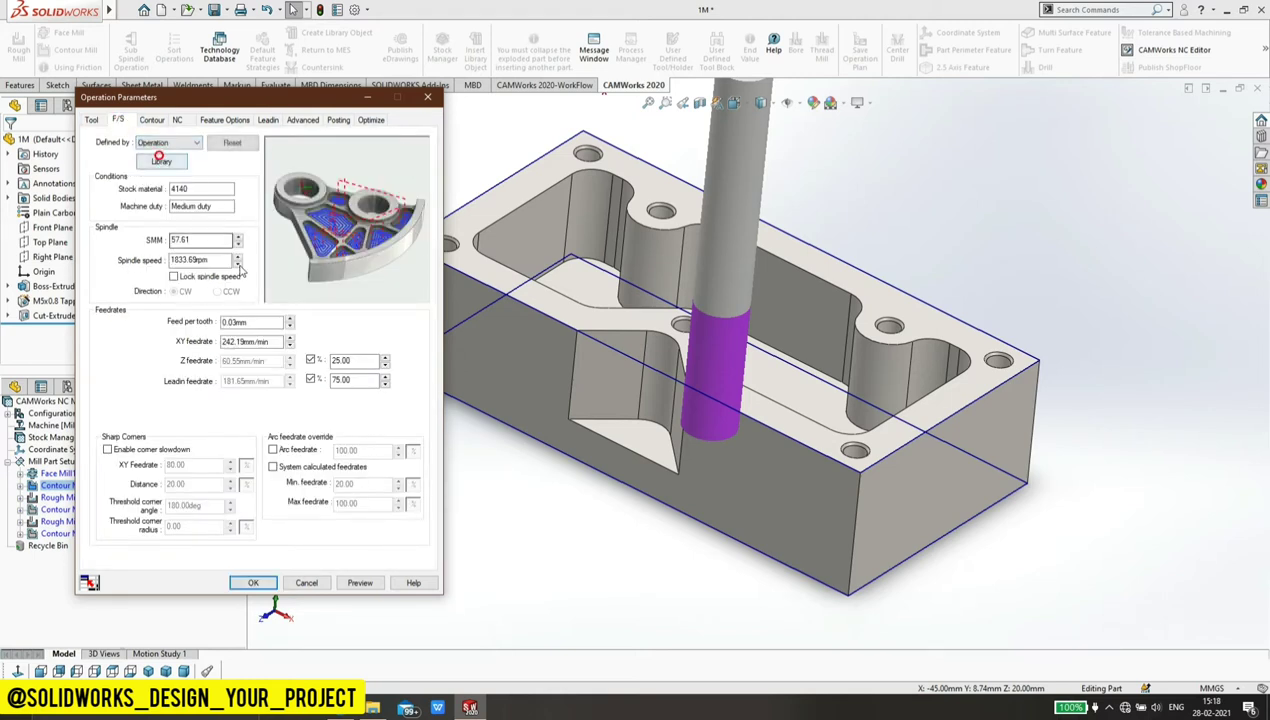
{"action": "left_click", "coordinate": [259, 323]}
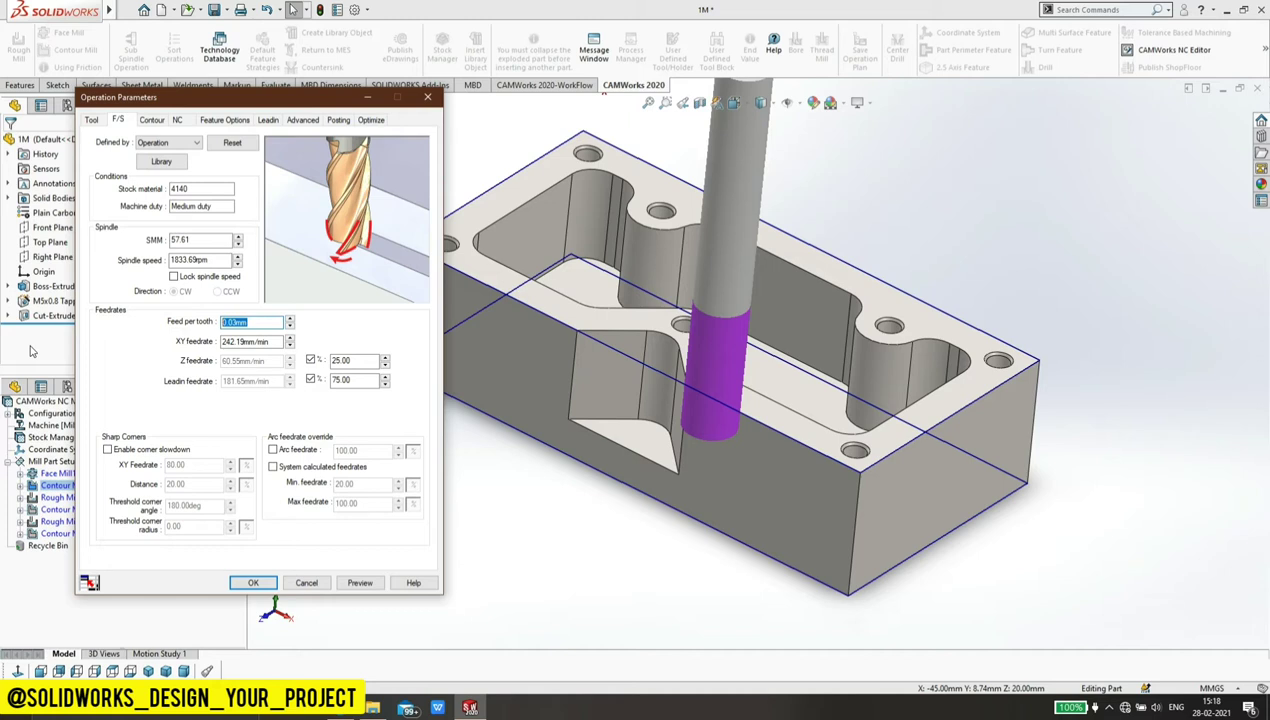
{"action": "type", "text": "0.06"}
{"action": "left_click", "coordinate": [273, 340]}
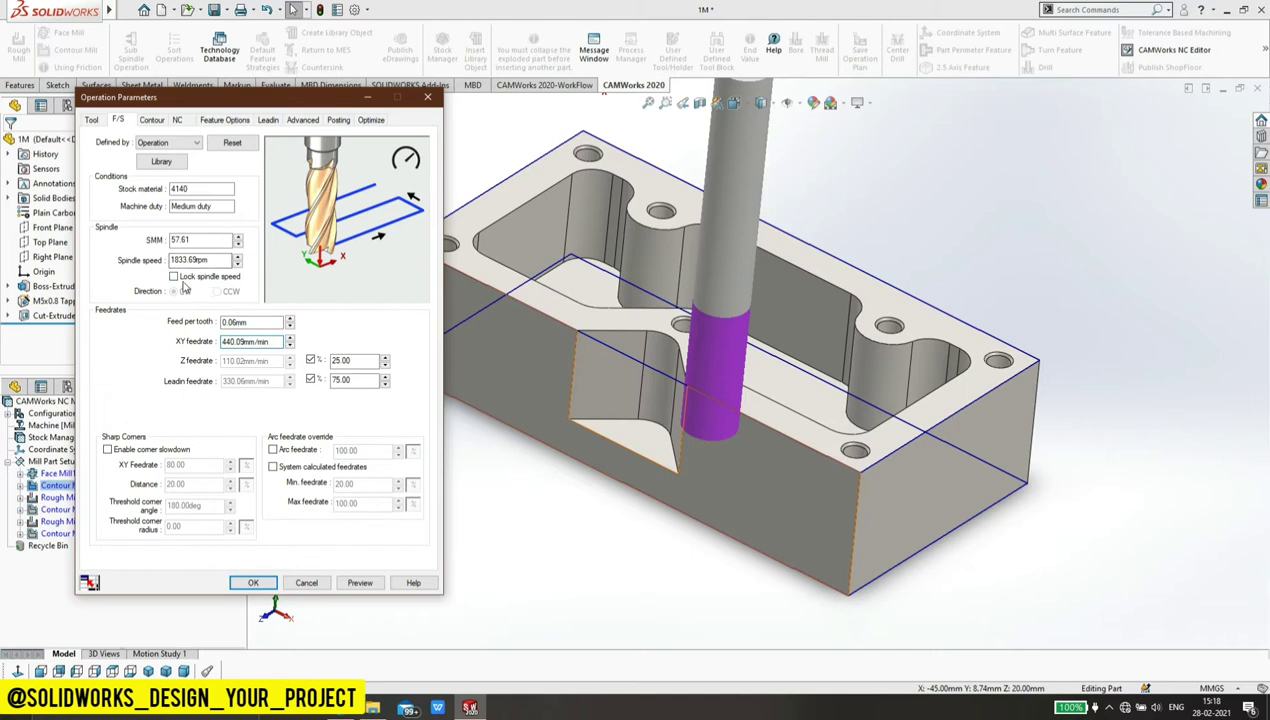
Step: Set Contour Mill1's first and maximum cut amounts to 2mm and cut direction to conventional
{"action": "left_click", "coordinate": [152, 120]}
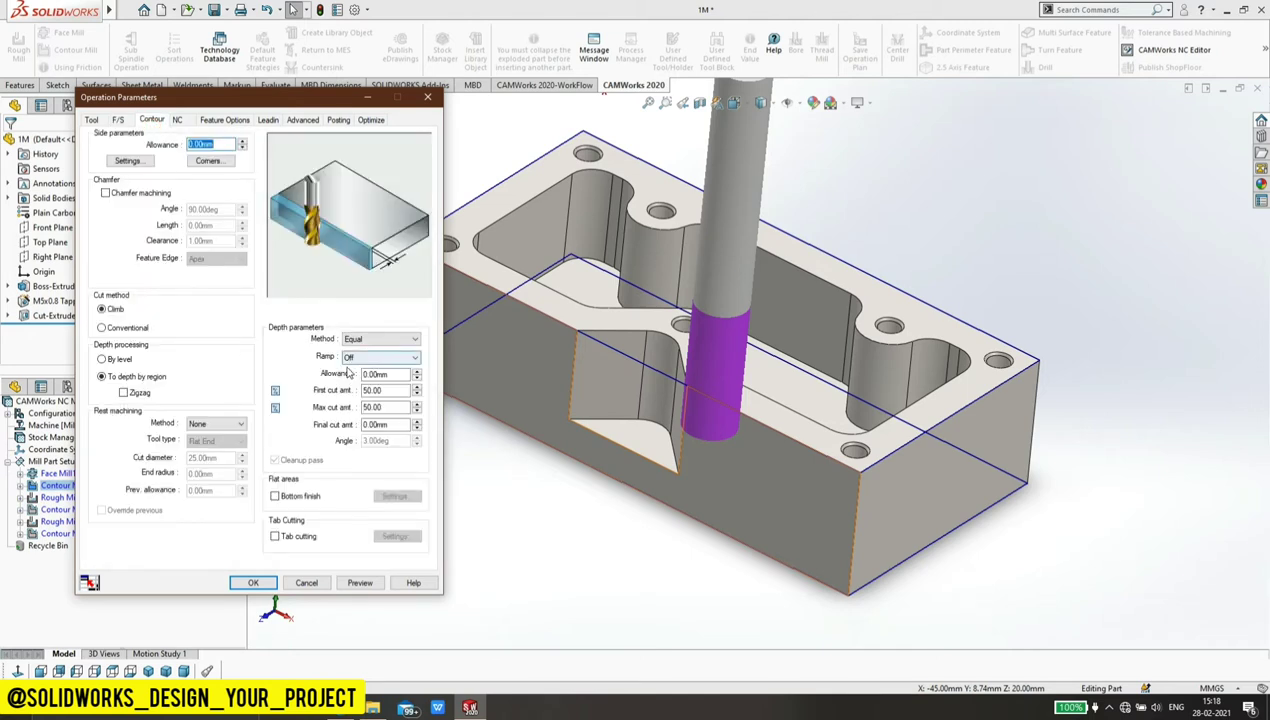
{"action": "left_click", "coordinate": [275, 390]}
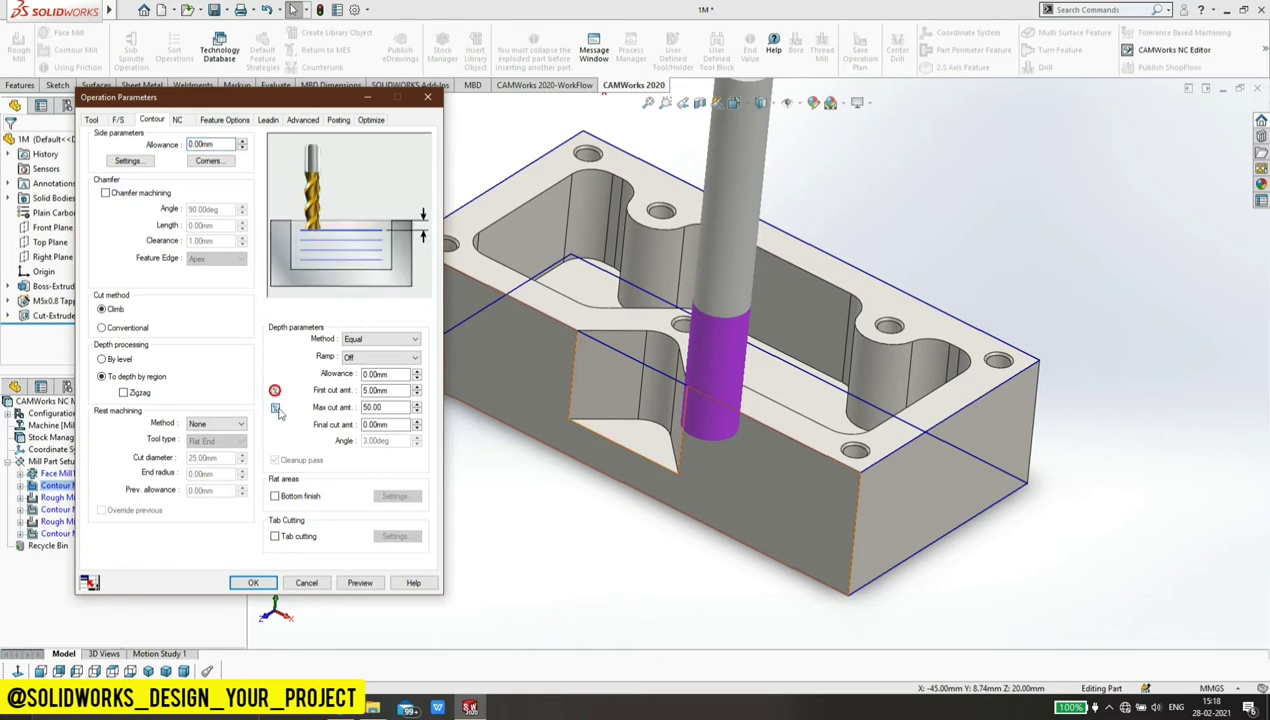
{"action": "double_click", "coordinate": [390, 390]}
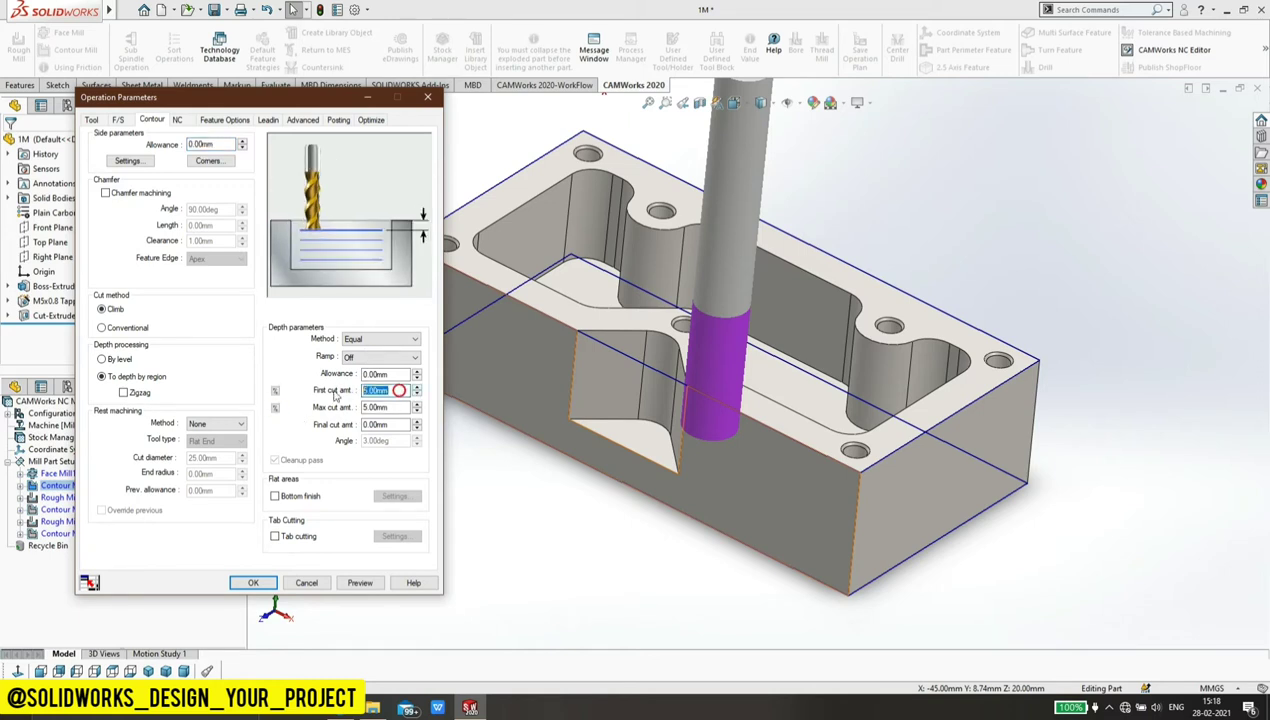
{"action": "left_click", "coordinate": [853, 500]}
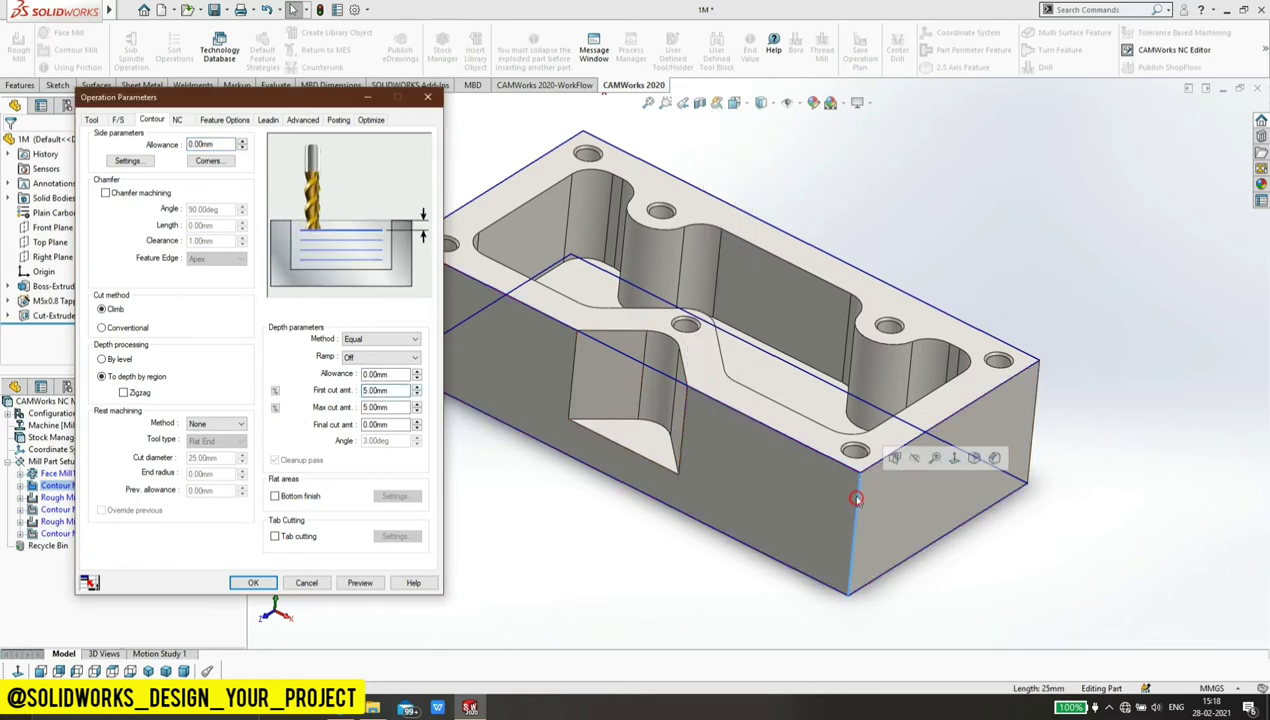
{"action": "double_click", "coordinate": [385, 390]}
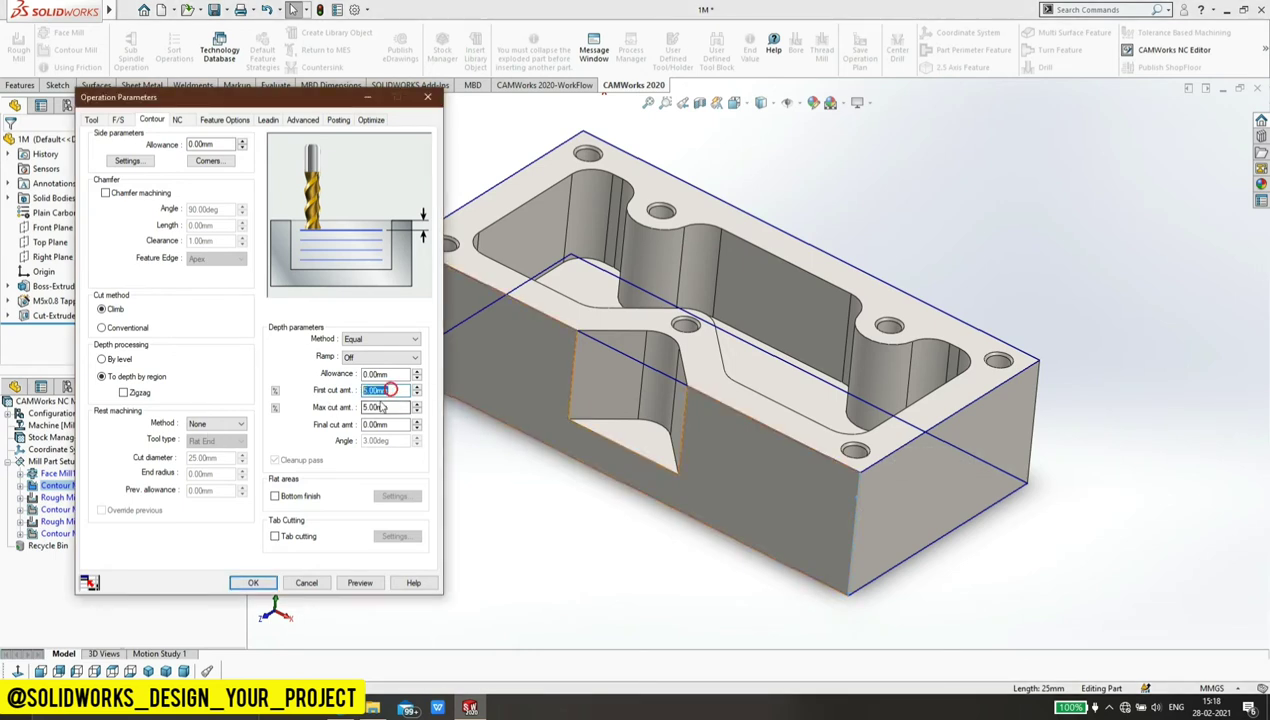
{"action": "type", "text": "1"}
{"action": "key", "text": "BackSpace"}
{"action": "type", "text": "2"}
{"action": "double_click", "coordinate": [372, 407]}
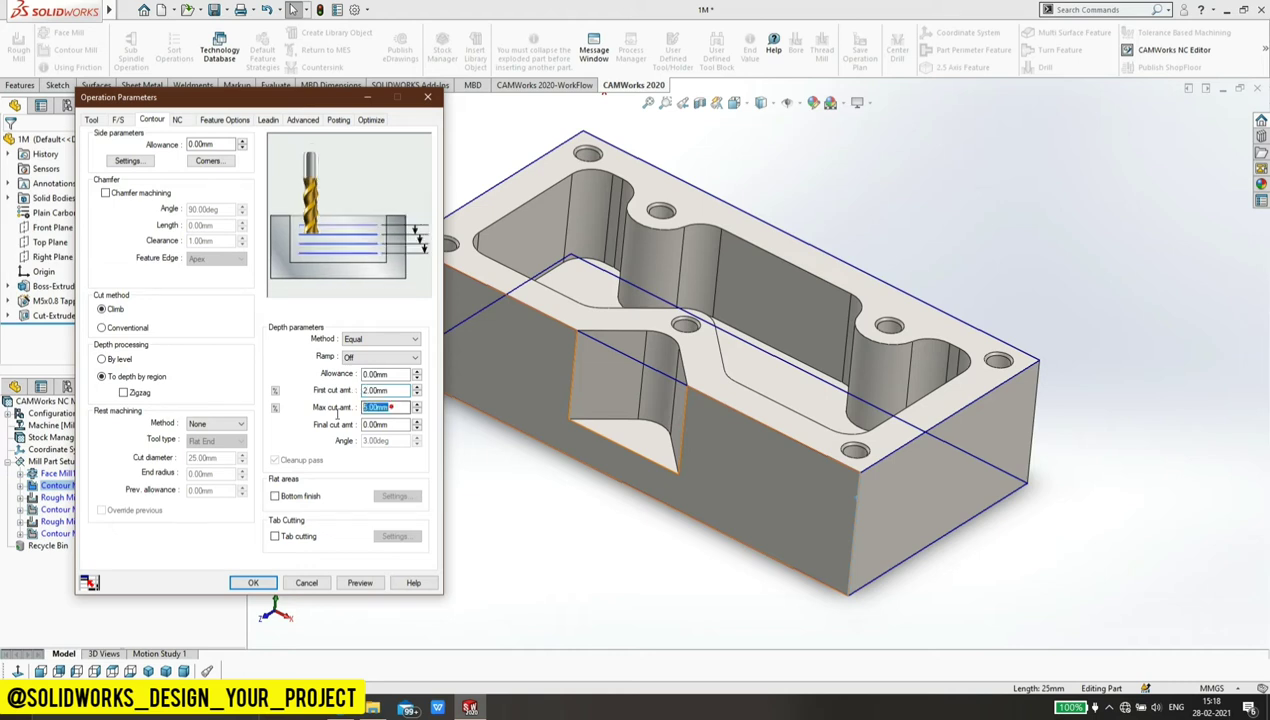
{"action": "type", "text": "2"}
{"action": "left_click", "coordinate": [219, 336]}
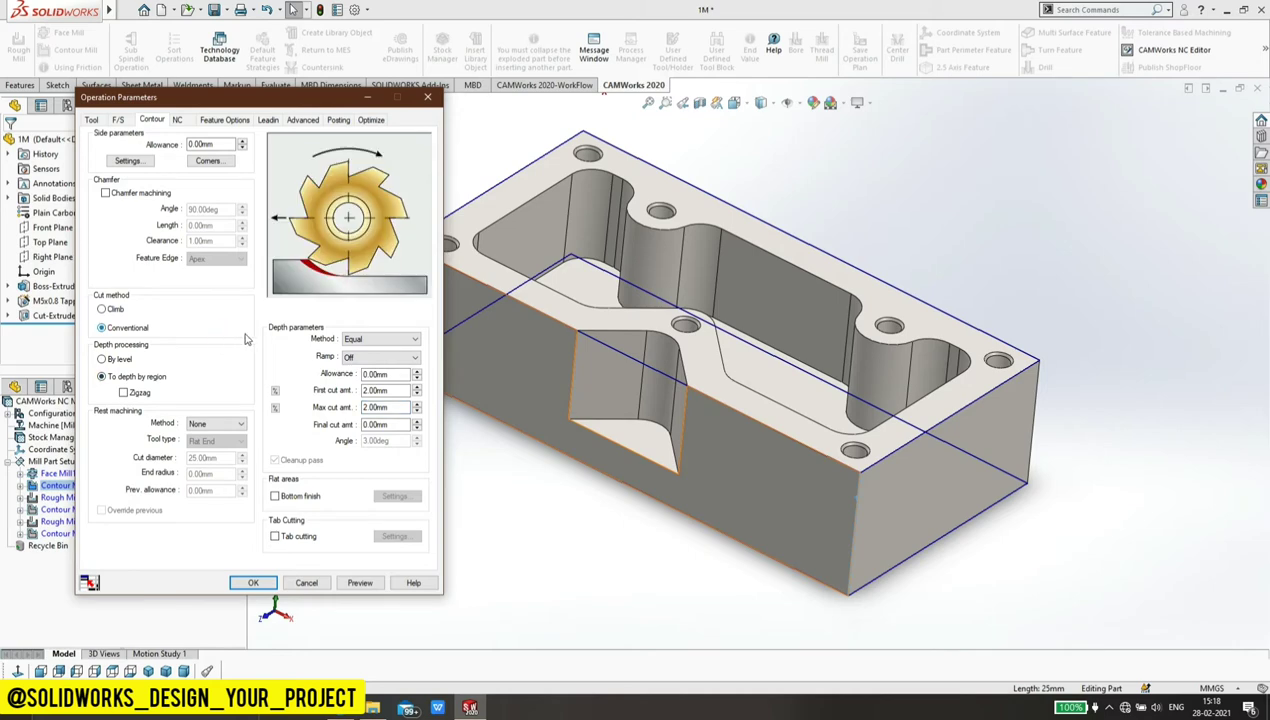
Step: Review Contour Mill1's NC, feature options, leadin, advanced and posting pages
{"action": "left_click", "coordinate": [180, 119]}
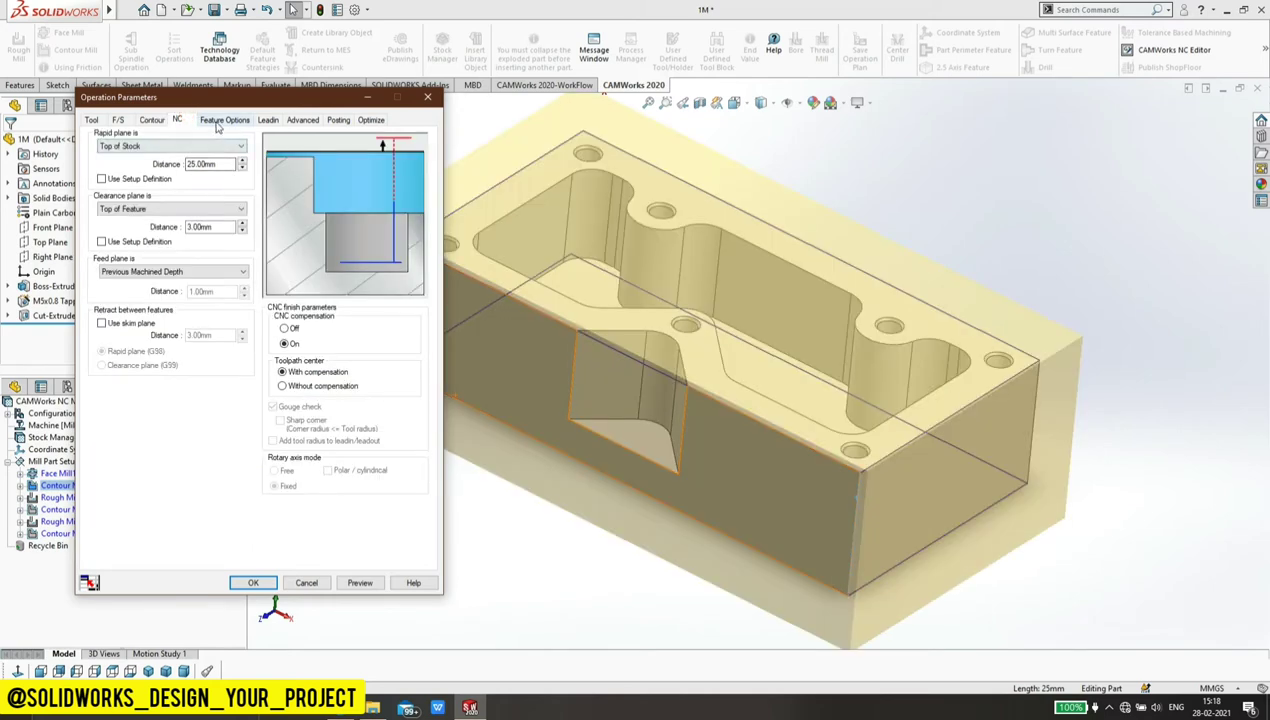
{"action": "left_click", "coordinate": [220, 119]}
{"action": "left_click", "coordinate": [268, 119]}
{"action": "left_click", "coordinate": [303, 119]}
{"action": "left_click", "coordinate": [338, 120]}
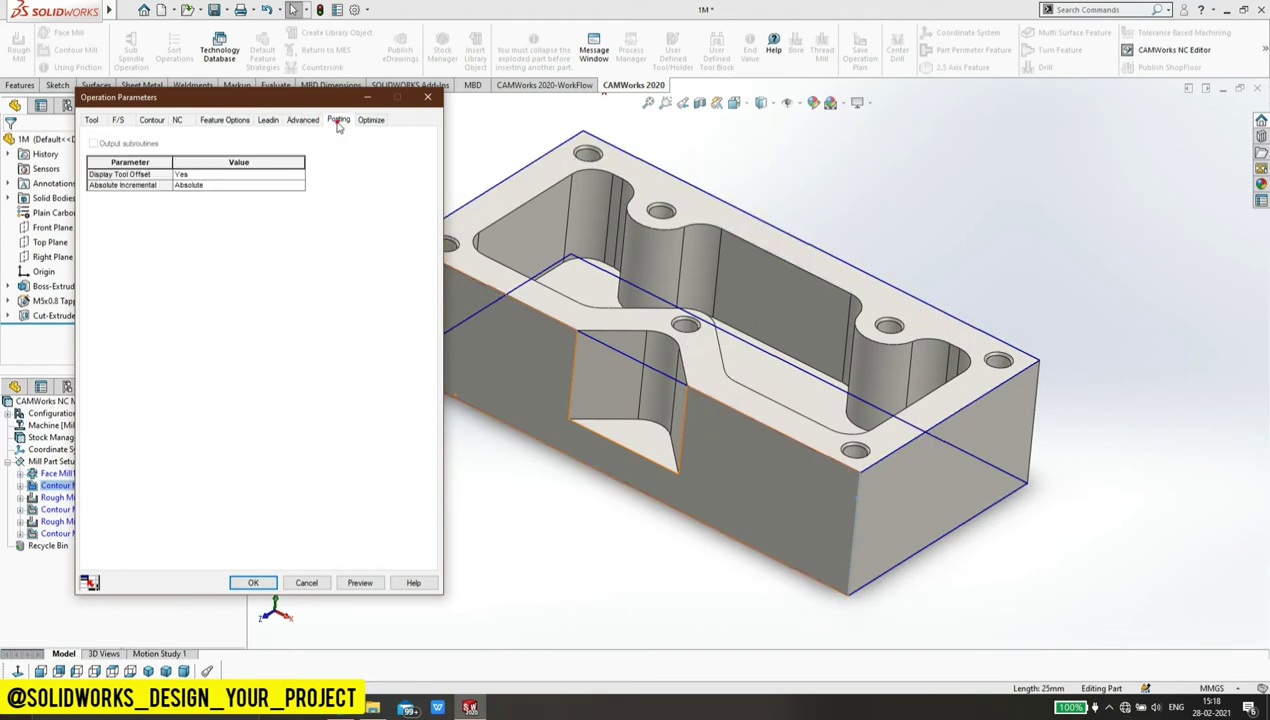
Step: Accept Contour Mill1, then edit Rough Mill1 so its feeds are defined by Operation
{"action": "left_click", "coordinate": [250, 583]}
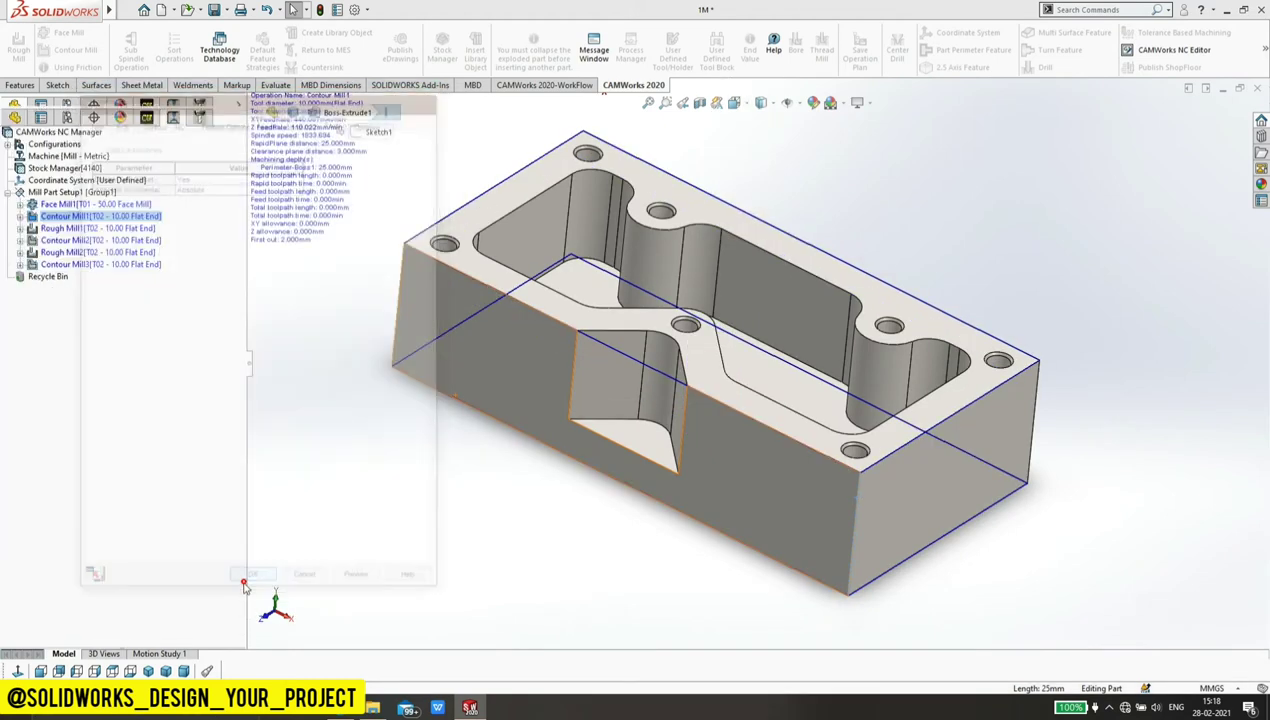
{"action": "left_click", "coordinate": [72, 229]}
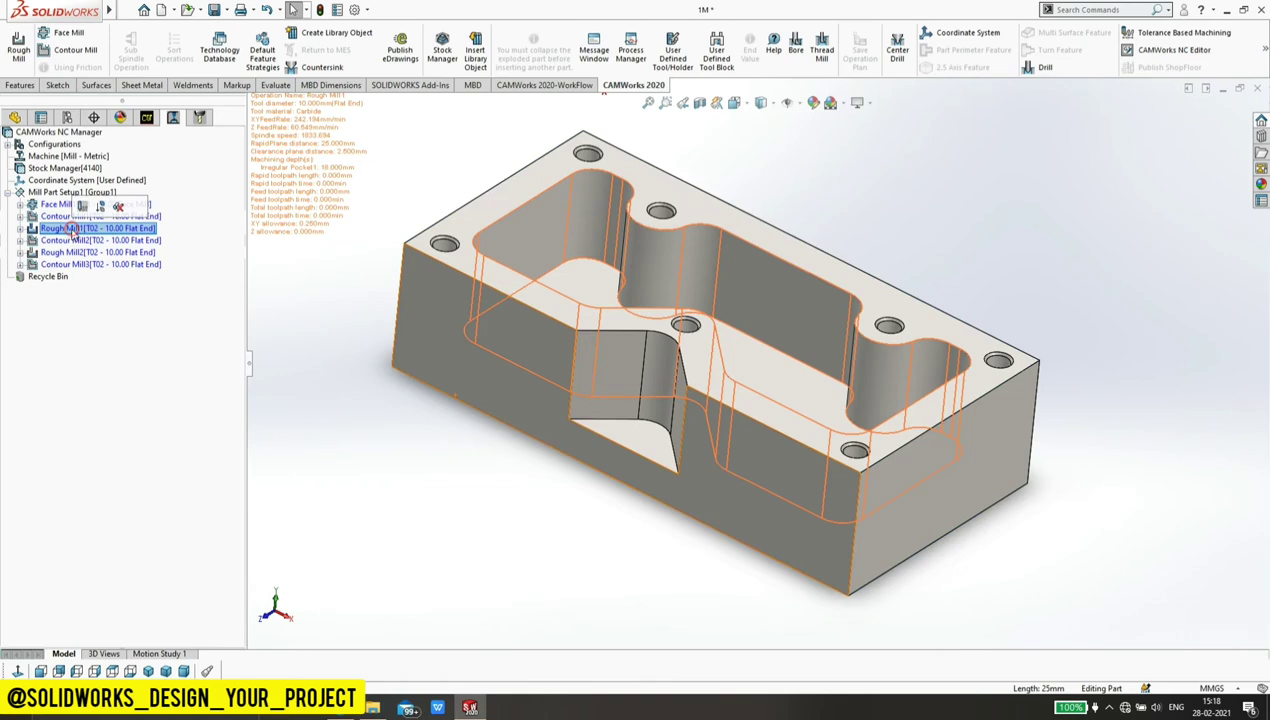
{"action": "right_click", "coordinate": [95, 230]}
{"action": "left_click", "coordinate": [100, 238]}
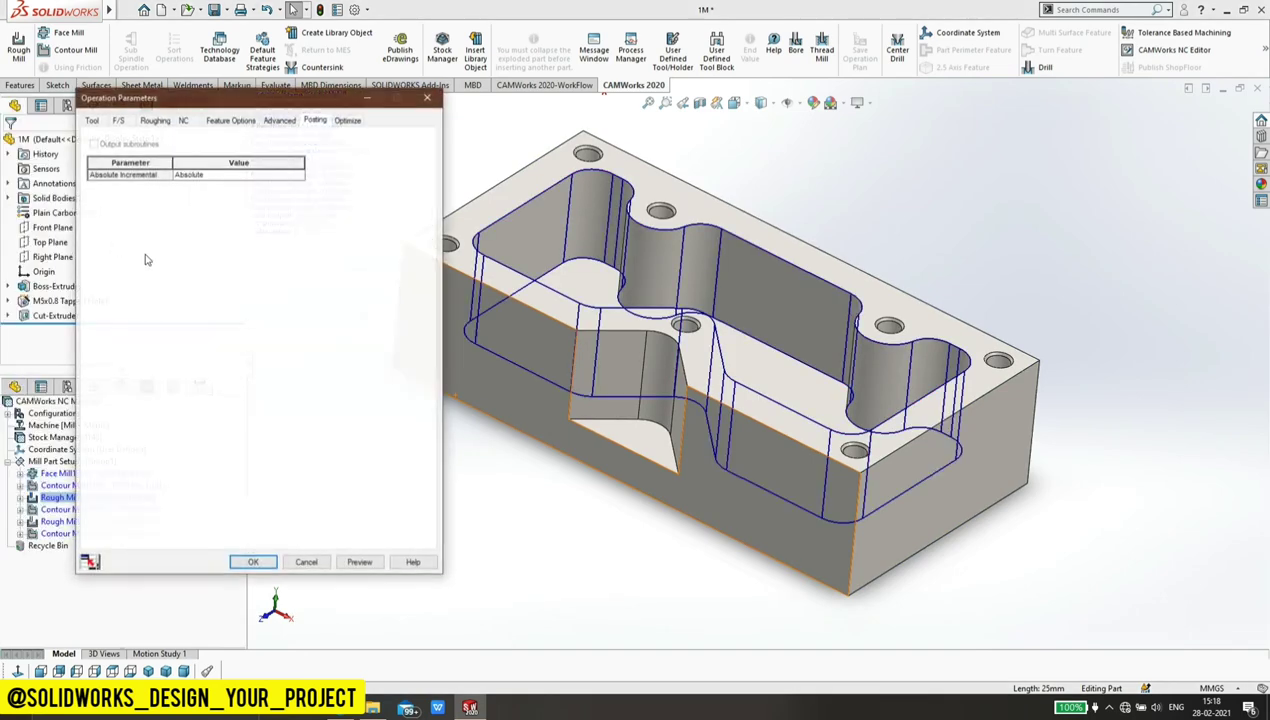
{"action": "left_click", "coordinate": [93, 120]}
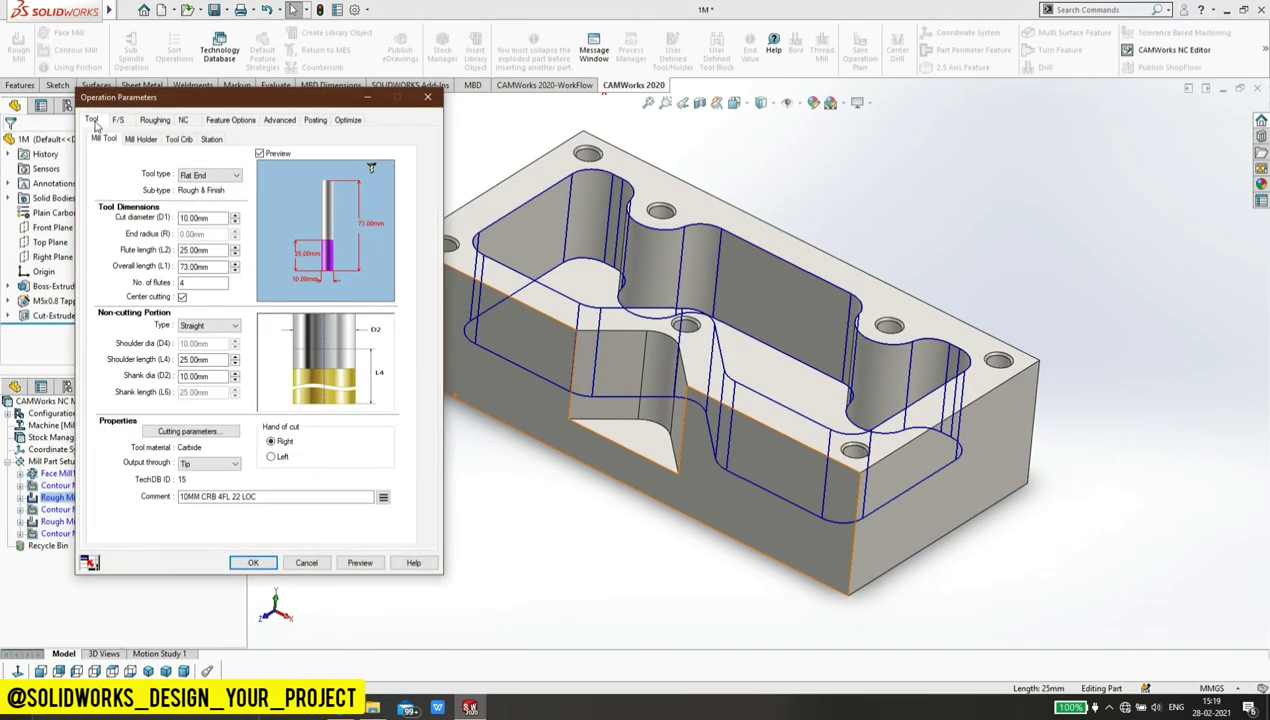
{"action": "left_click", "coordinate": [117, 120]}
{"action": "left_click", "coordinate": [170, 143]}
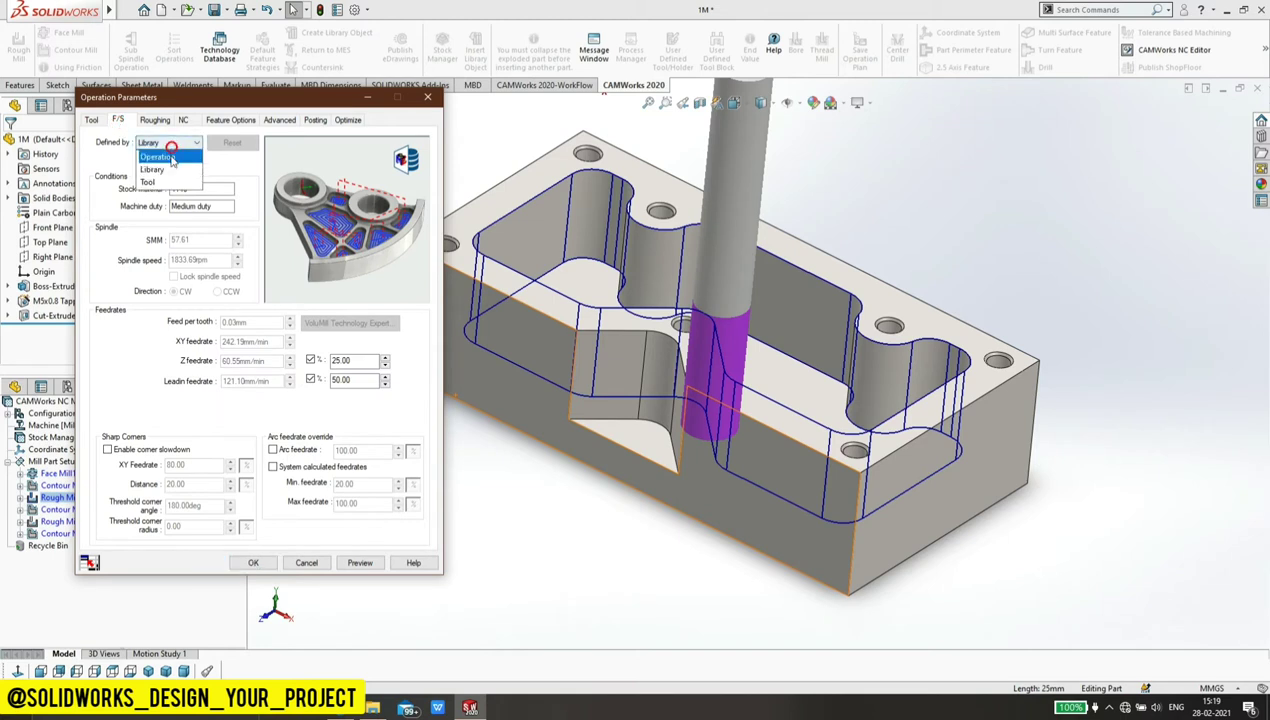
{"action": "left_click", "coordinate": [160, 157]}
Step: Set Rough Mill1's feed per tooth to 0.04mm, giving 293.39mm/min XY feedrate
{"action": "double_click", "coordinate": [255, 322]}
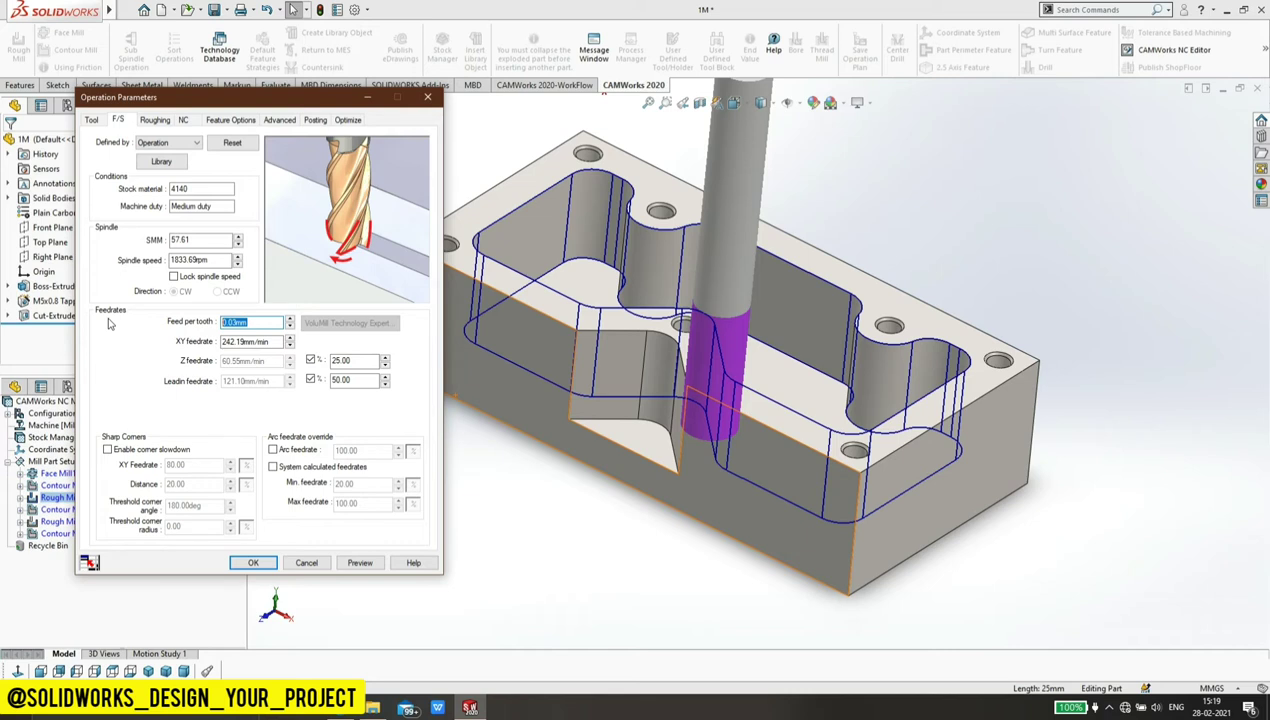
{"action": "type", "text": "0.04"}
{"action": "left_click", "coordinate": [272, 342]}
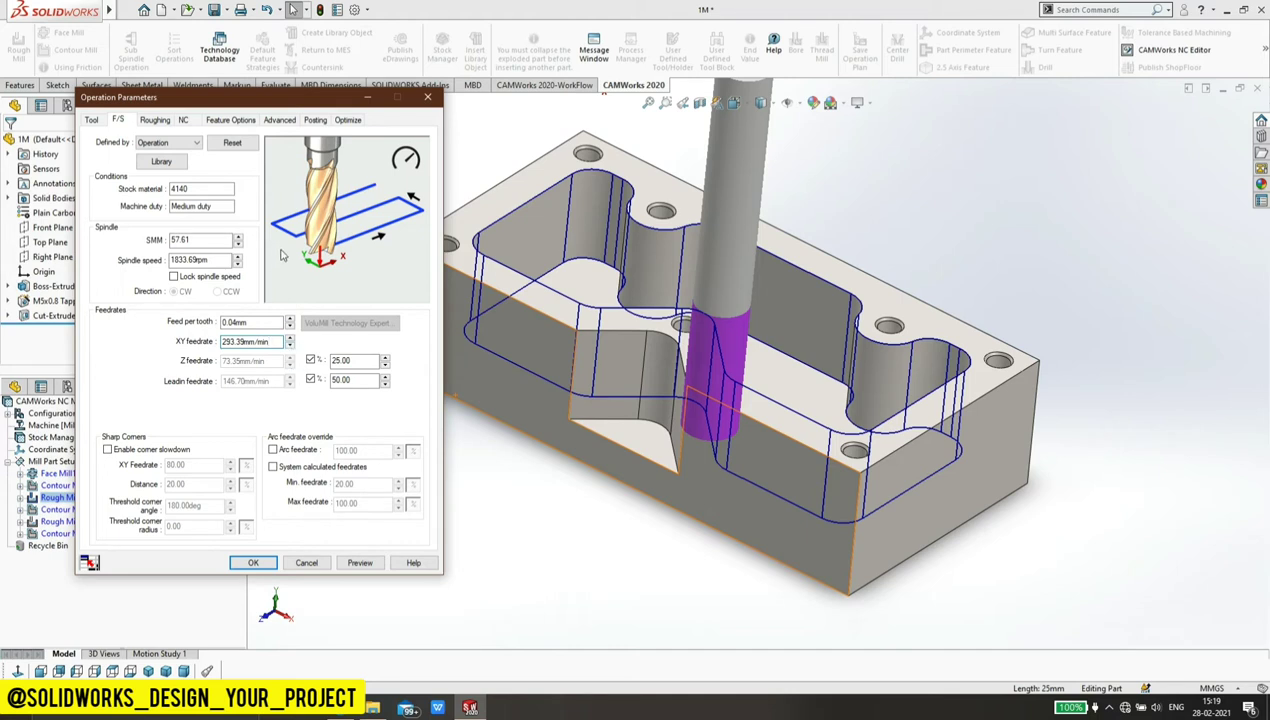
{"action": "double_click", "coordinate": [248, 321]}
{"action": "type", "text": "0"}
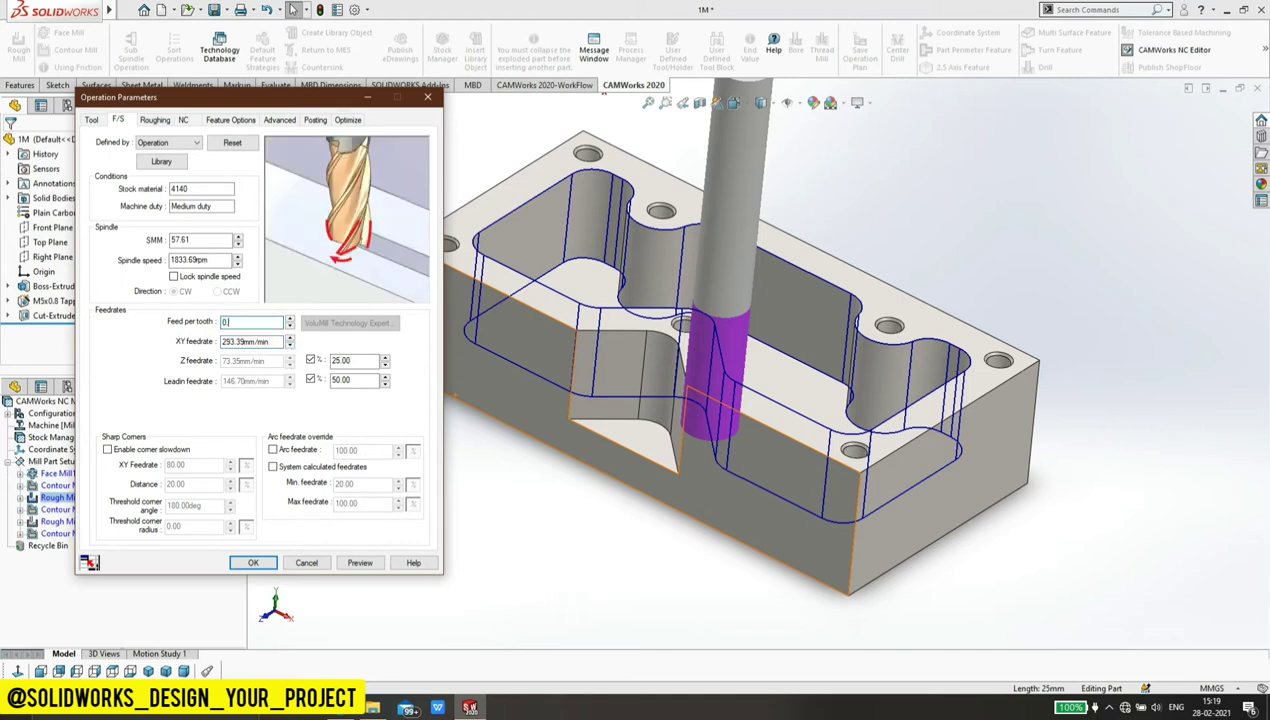
{"action": "type", "text": "."}
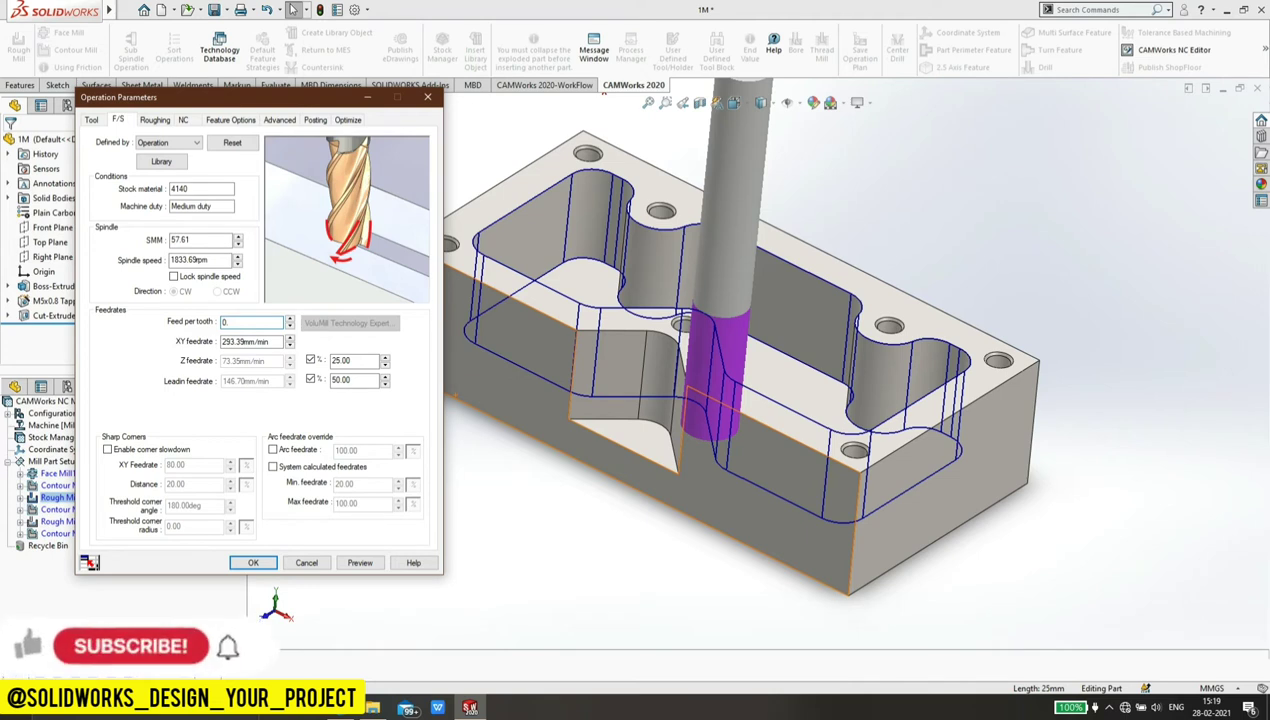
{"action": "type", "text": "04"}
{"action": "key", "text": "Tab"}
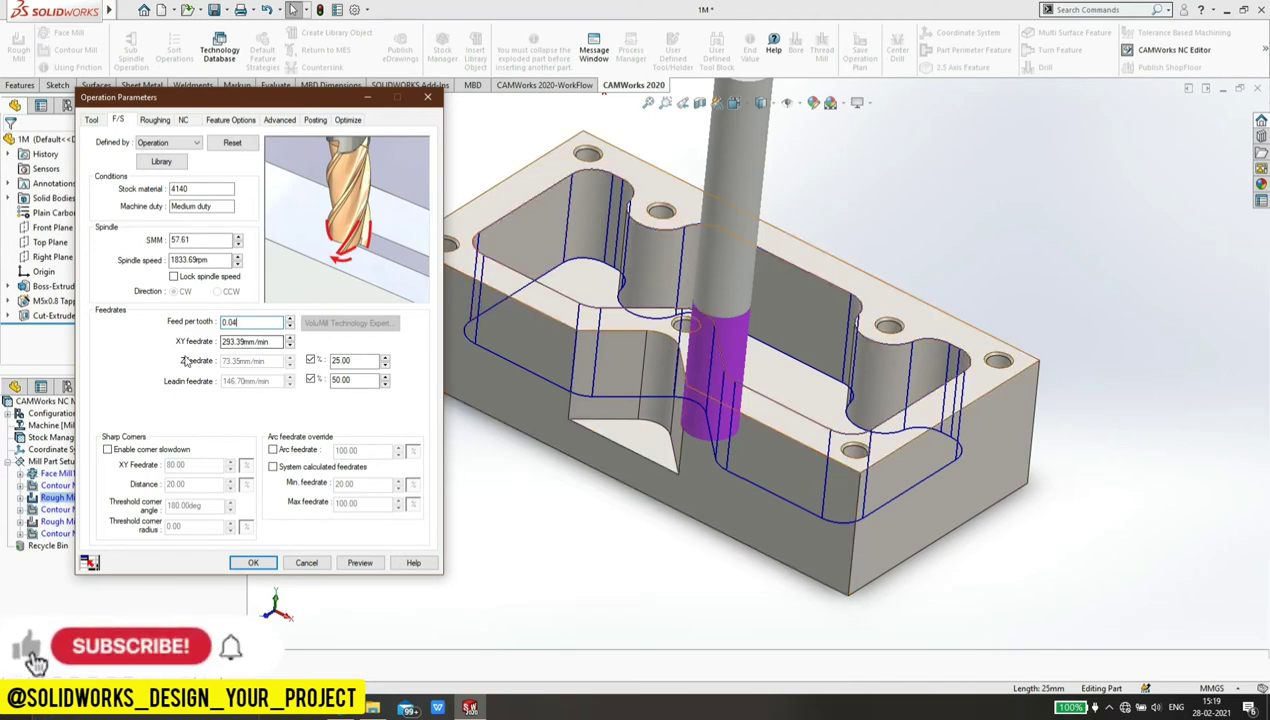
Step: Set Rough Mill1 to a Pocket Out pattern with fixed 1 mm first and maximum cut amounts
{"action": "left_click", "coordinate": [160, 119]}
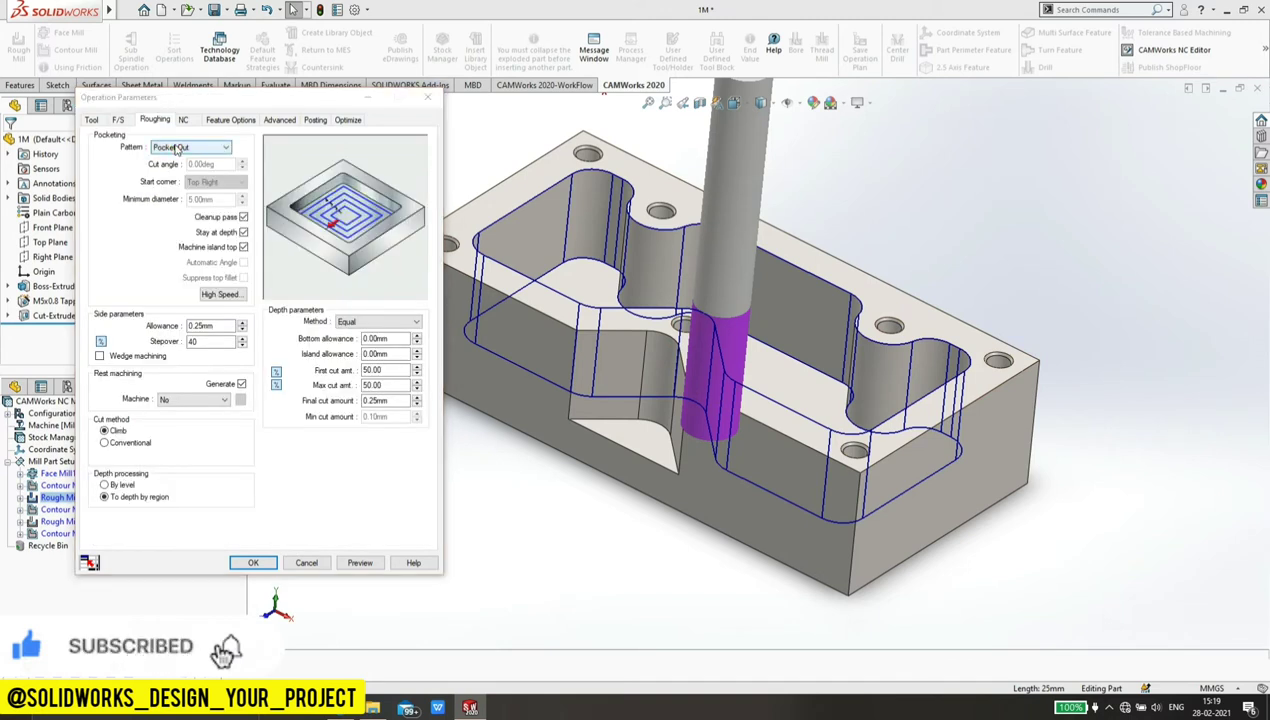
{"action": "left_click", "coordinate": [175, 148]}
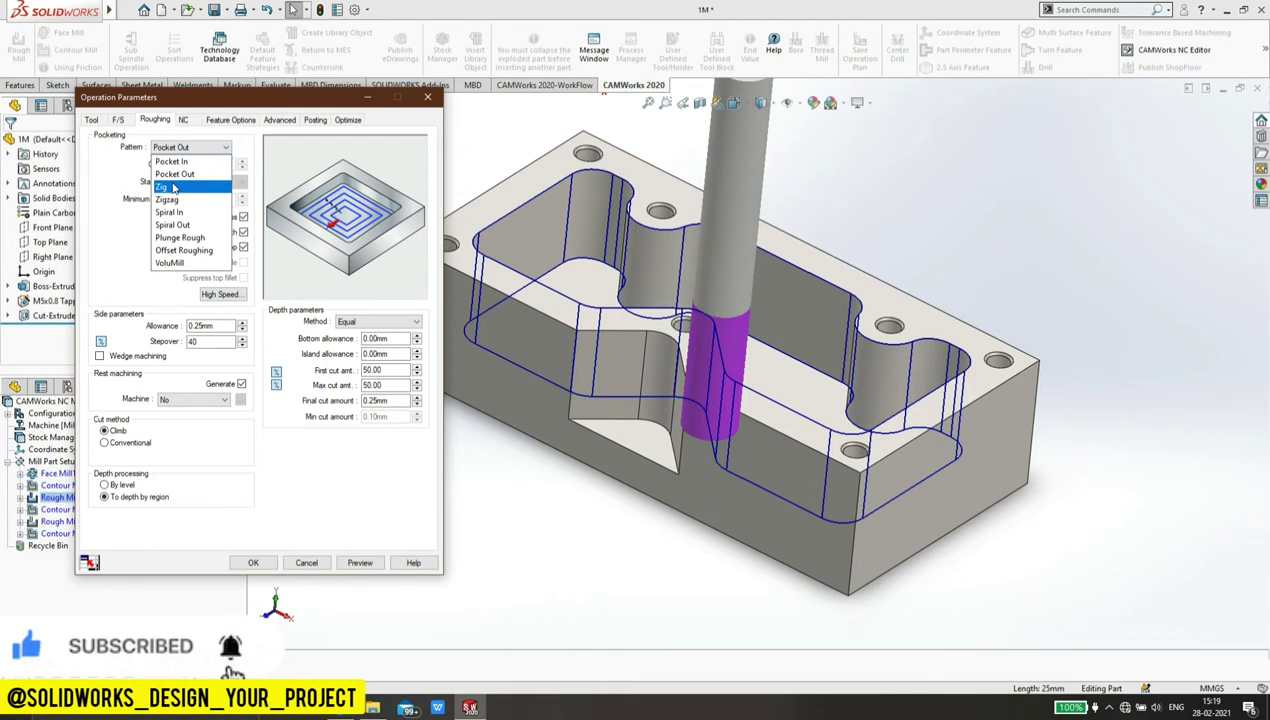
{"action": "left_click", "coordinate": [174, 162]}
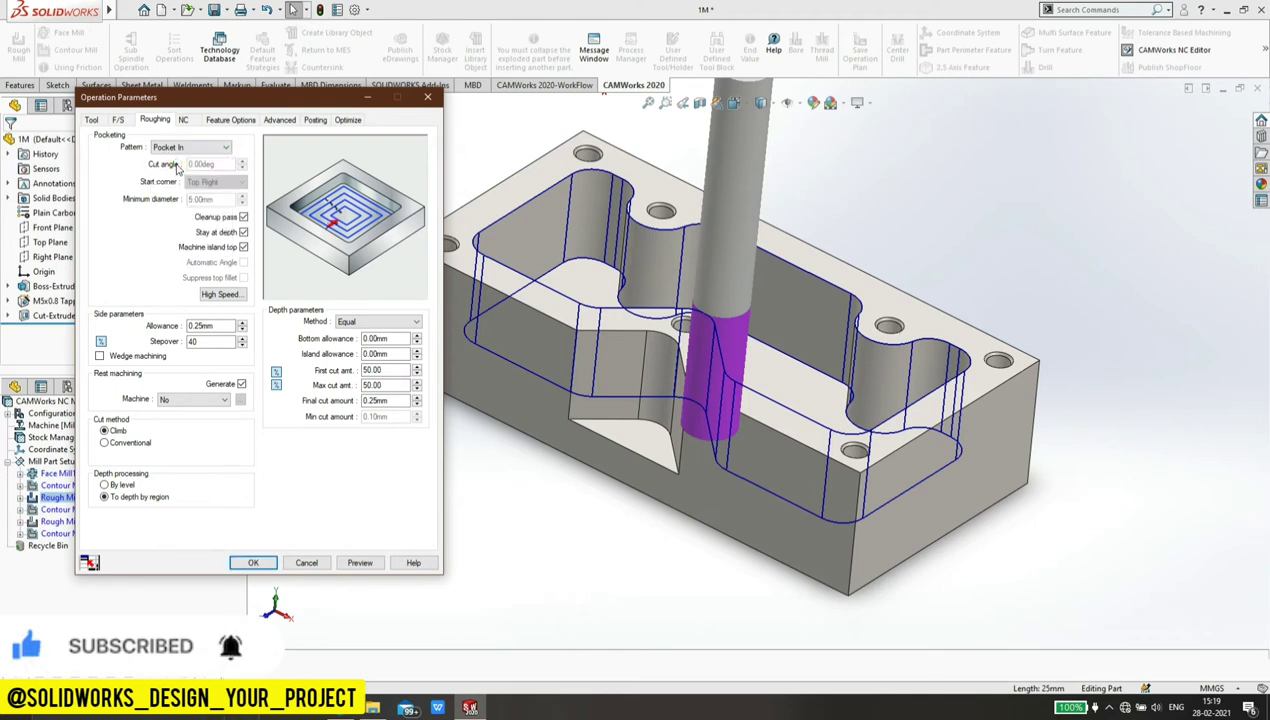
{"action": "left_click", "coordinate": [180, 146]}
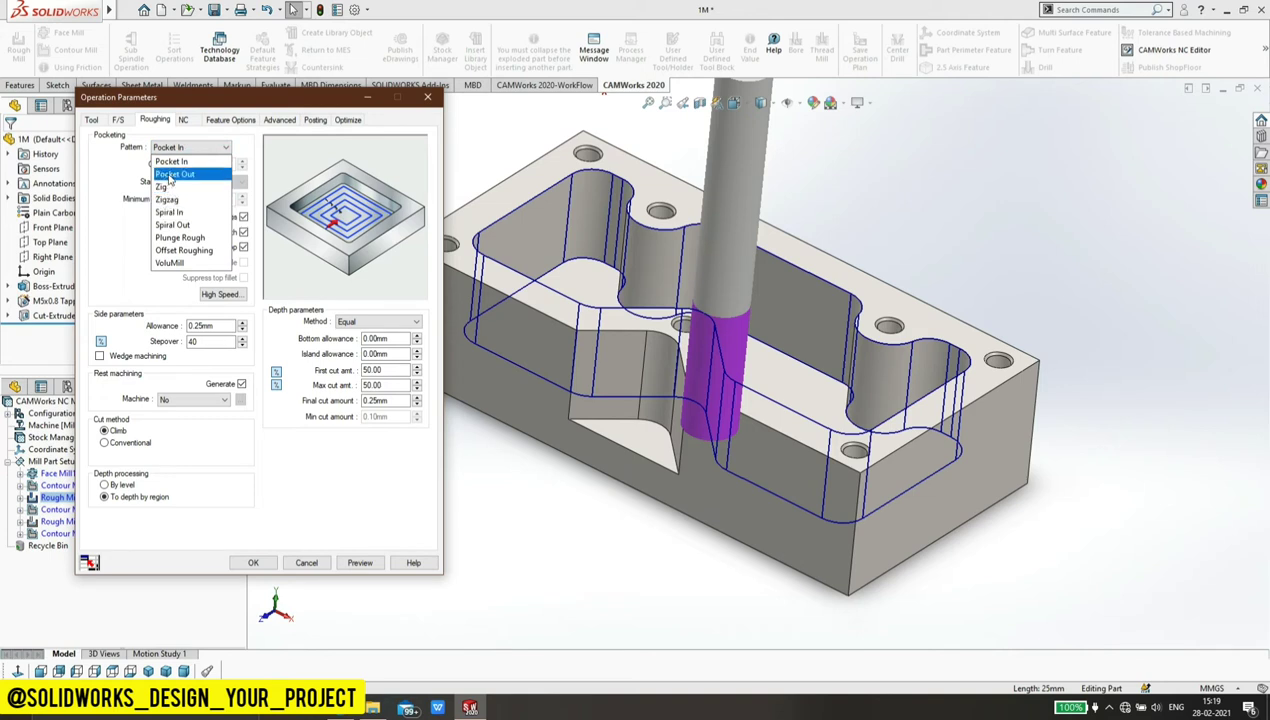
{"action": "left_click", "coordinate": [170, 175]}
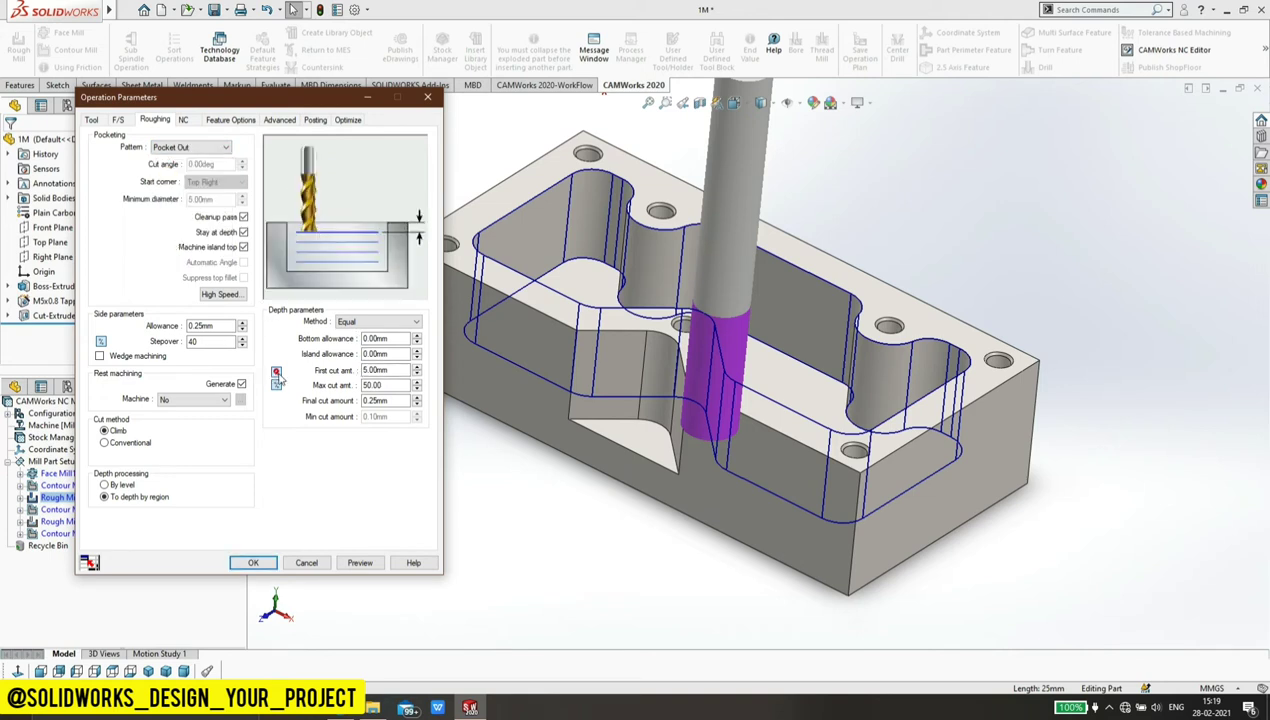
{"action": "left_click", "coordinate": [276, 375]}
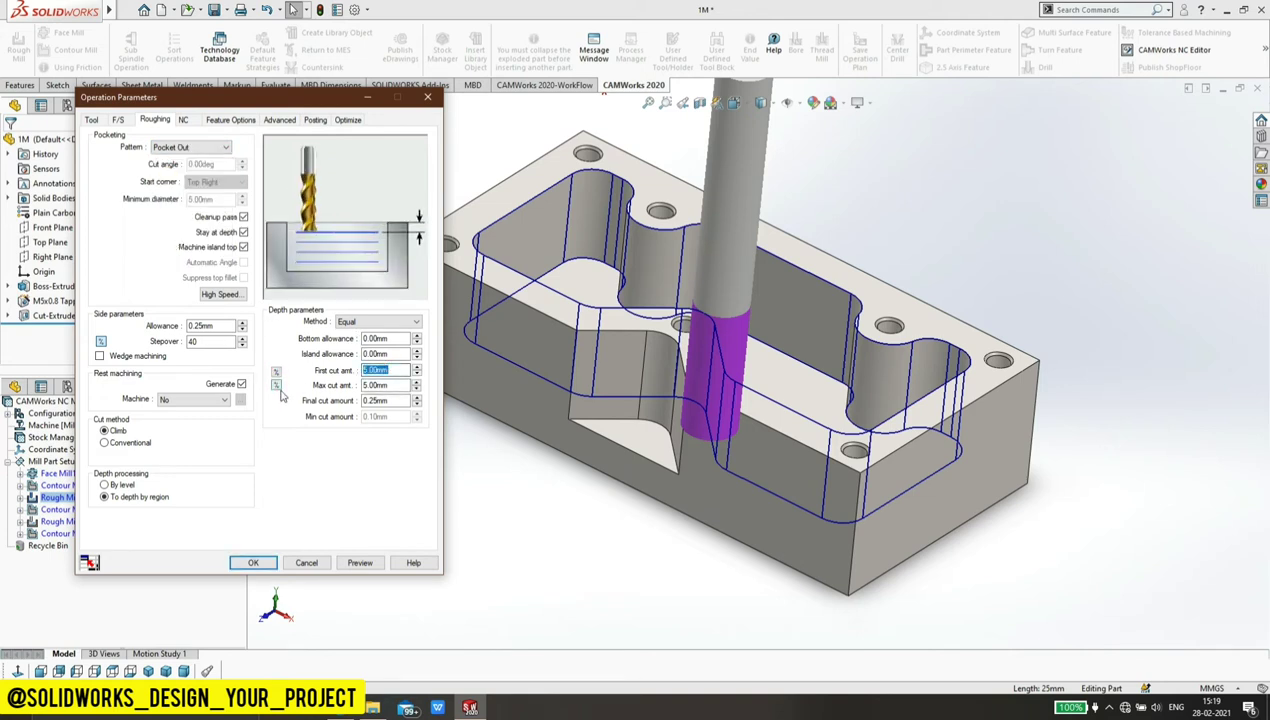
{"action": "type", "text": "1"}
{"action": "key", "text": "Tab"}
{"action": "type", "text": "1"}
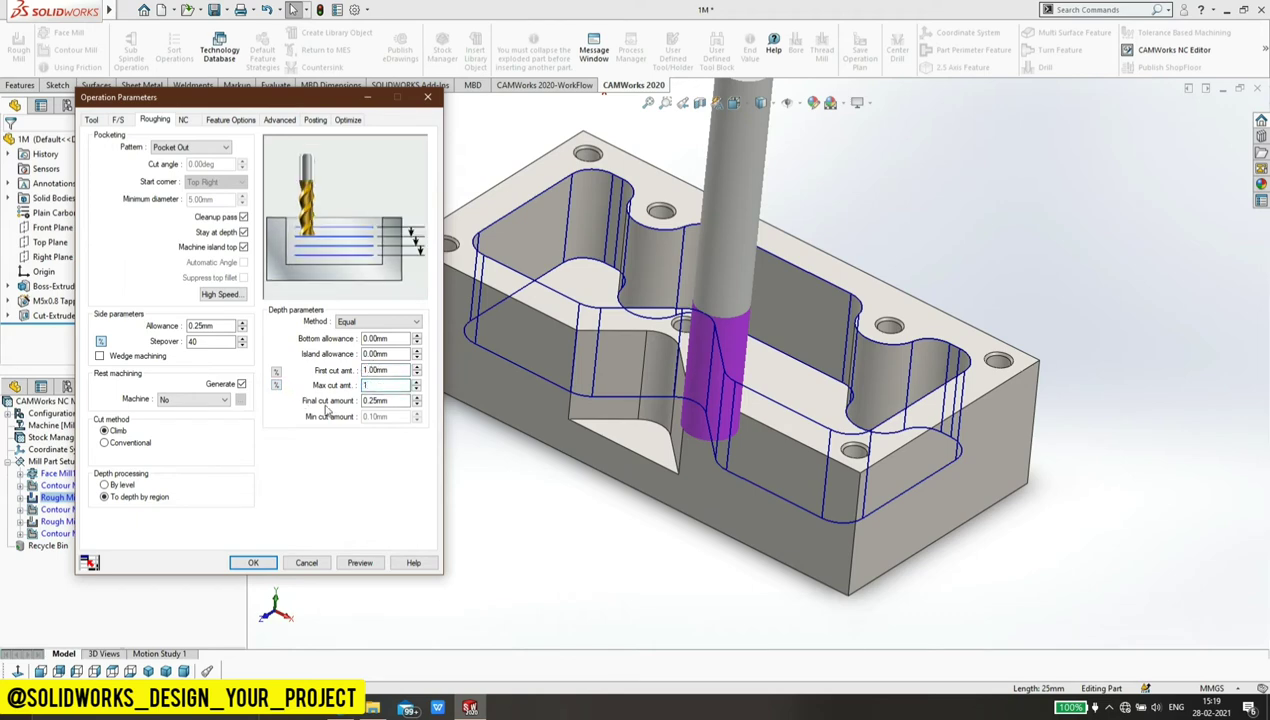
{"action": "left_click", "coordinate": [182, 120]}
{"action": "left_click", "coordinate": [230, 120]}
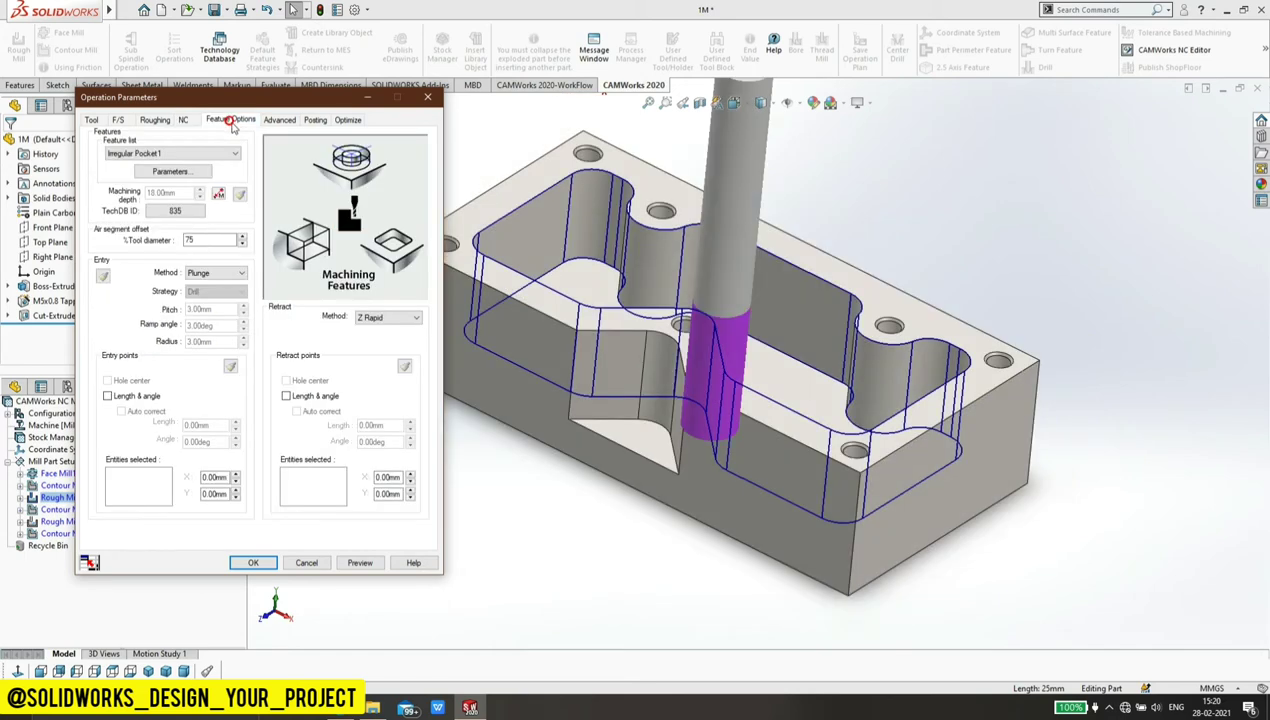
{"action": "left_click", "coordinate": [253, 562]}
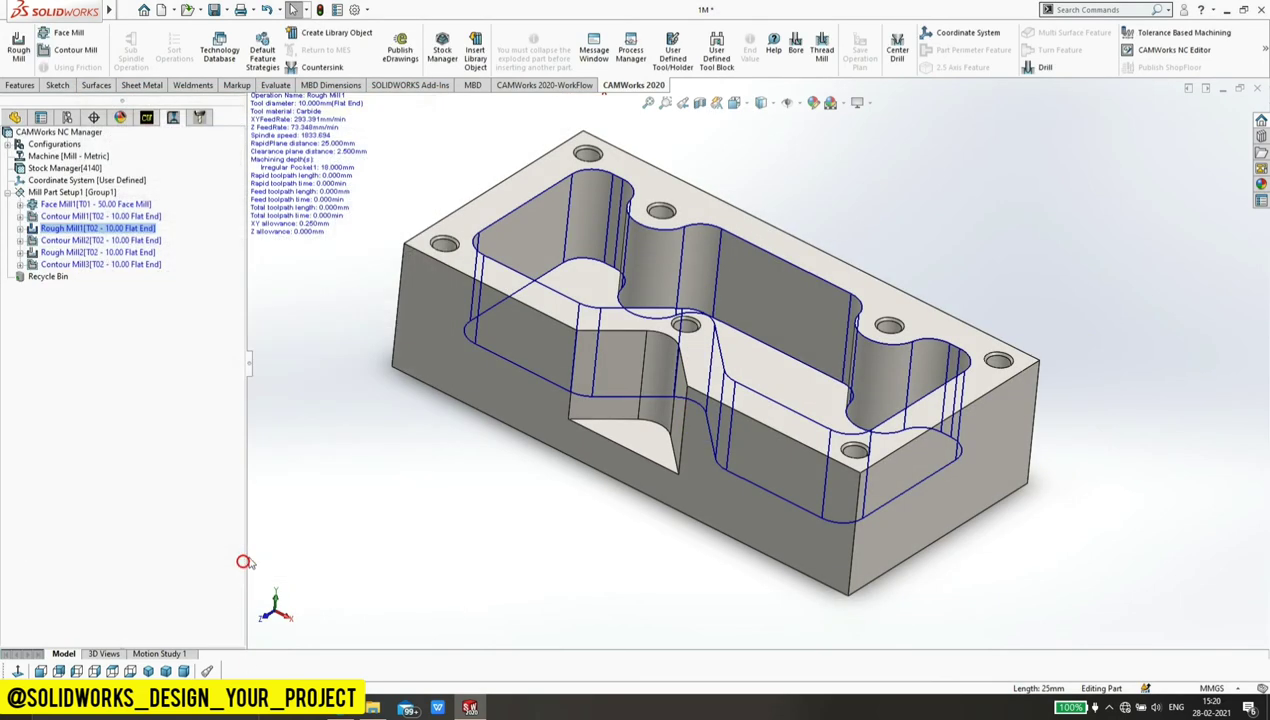
Step: Make Contour Mill2 define its own feeds, with 0.06 mm feed per tooth
{"action": "left_click", "coordinate": [66, 241]}
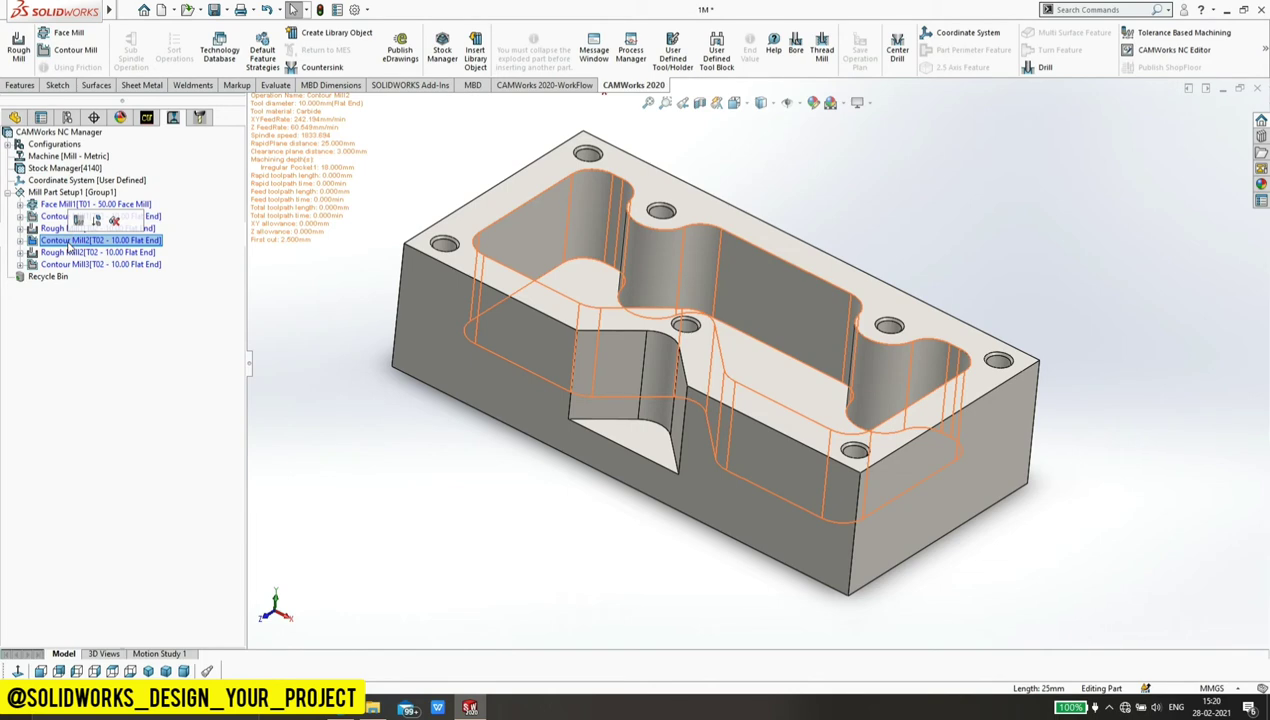
{"action": "right_click", "coordinate": [57, 243]}
{"action": "left_click", "coordinate": [67, 249]}
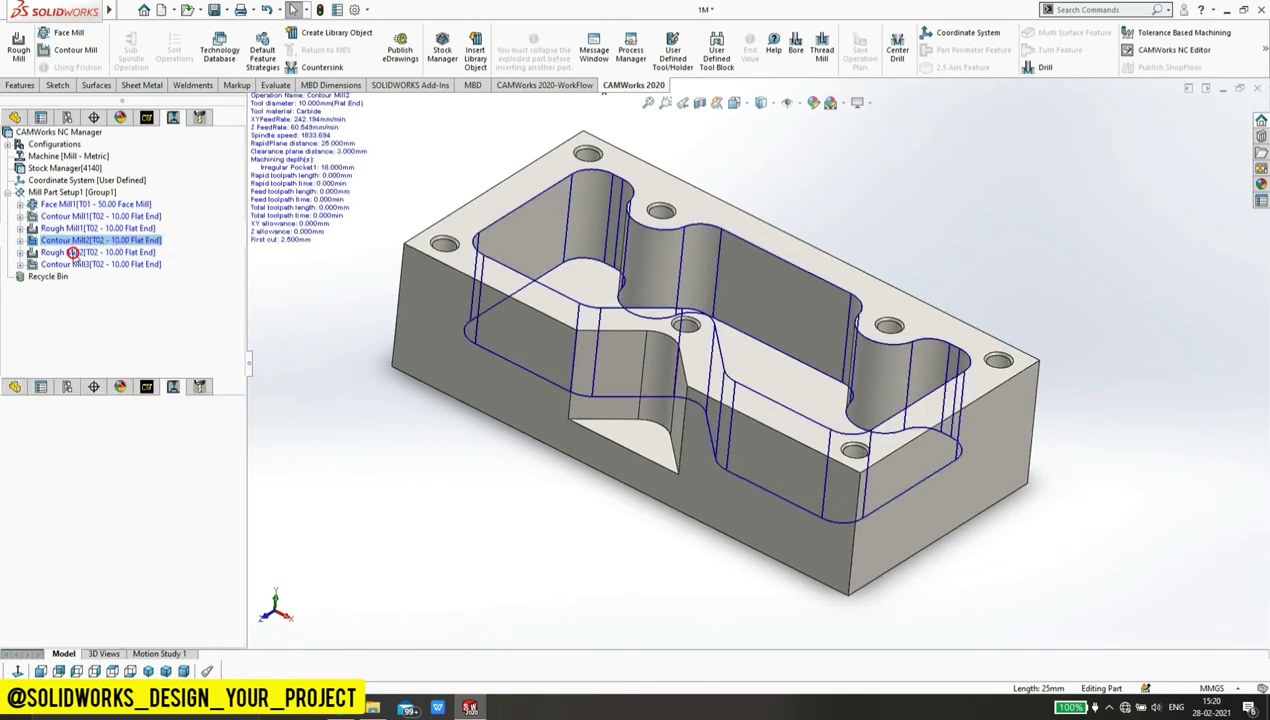
{"action": "left_click", "coordinate": [118, 120]}
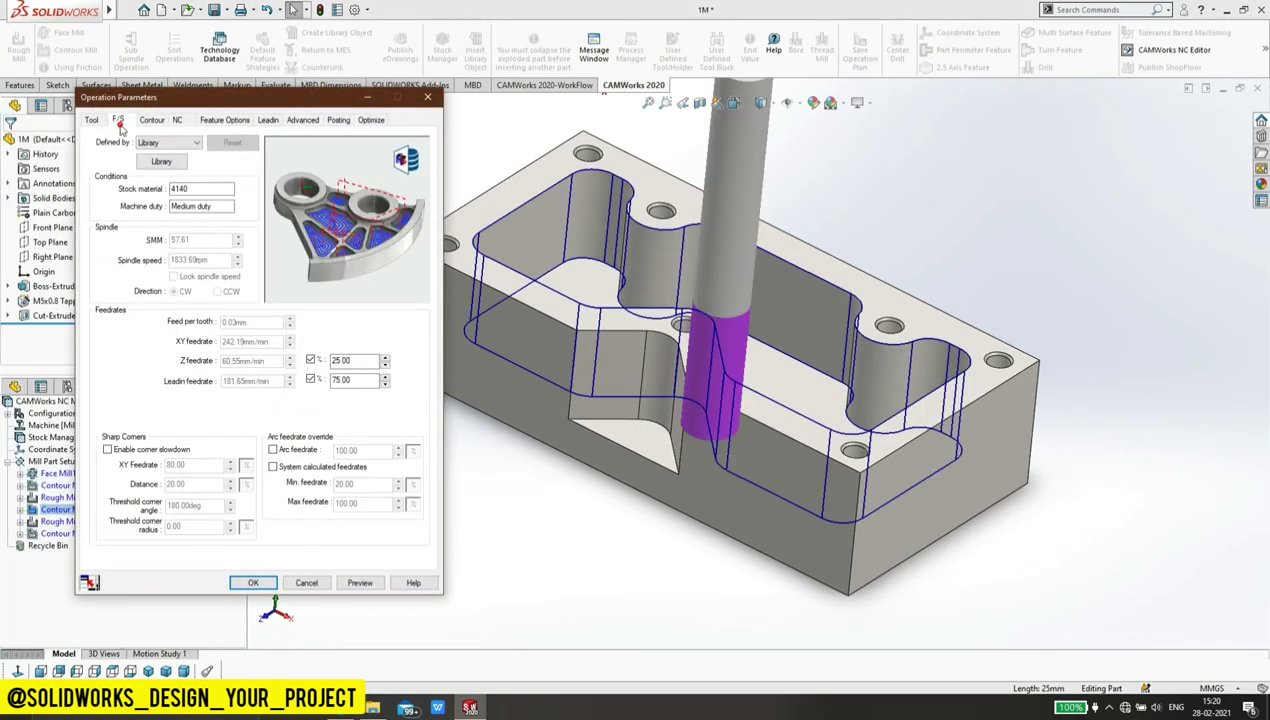
{"action": "left_click", "coordinate": [168, 143]}
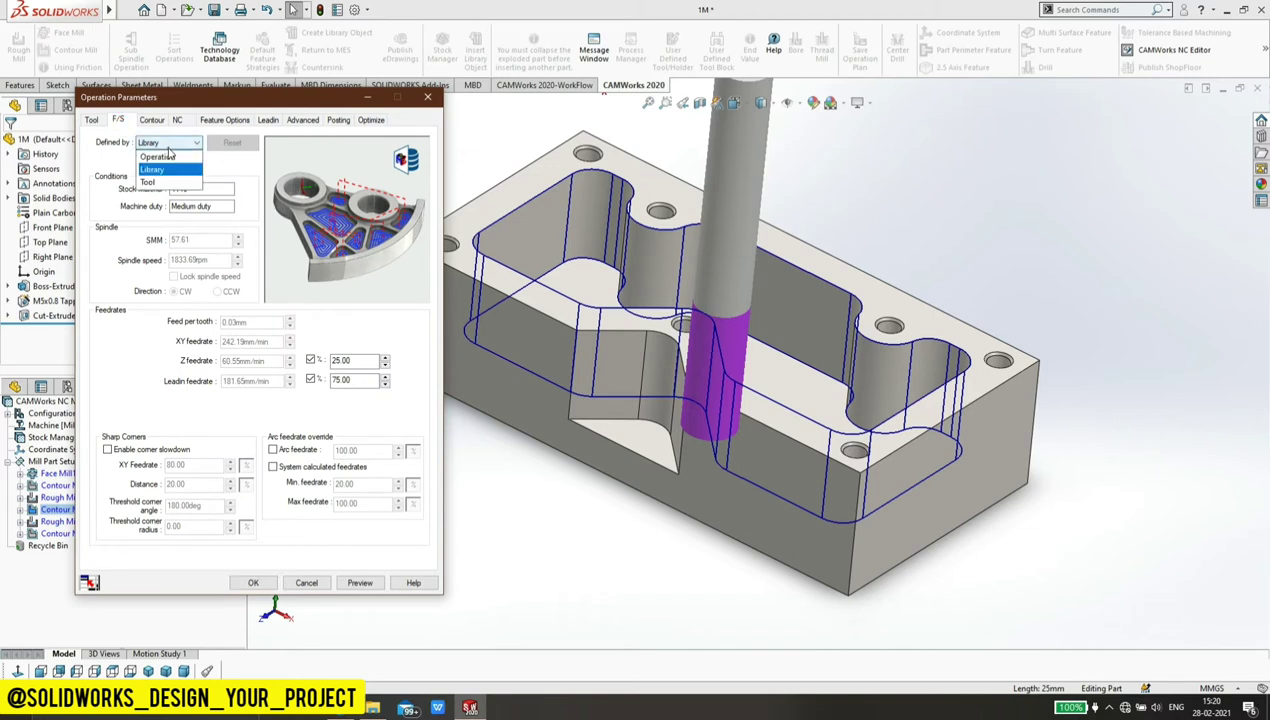
{"action": "left_click", "coordinate": [166, 157]}
{"action": "double_click", "coordinate": [254, 321]}
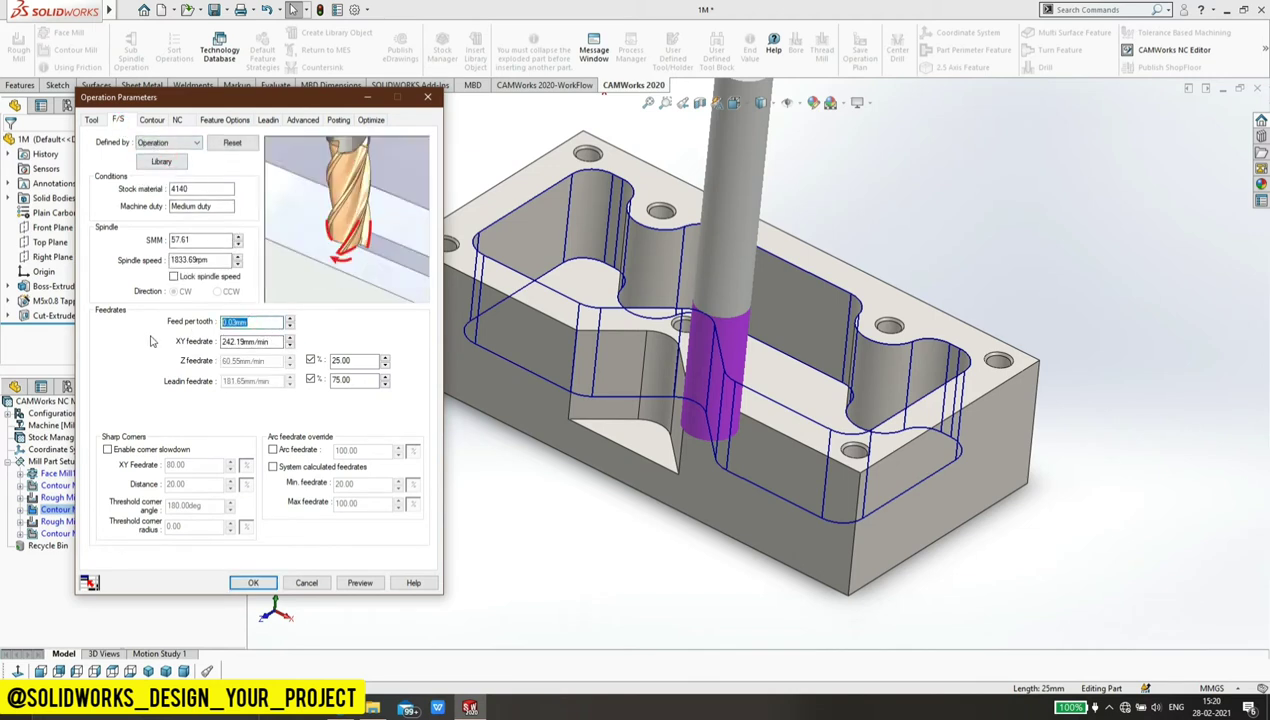
{"action": "type", "text": "0.0"}
{"action": "left_click", "coordinate": [276, 343]}
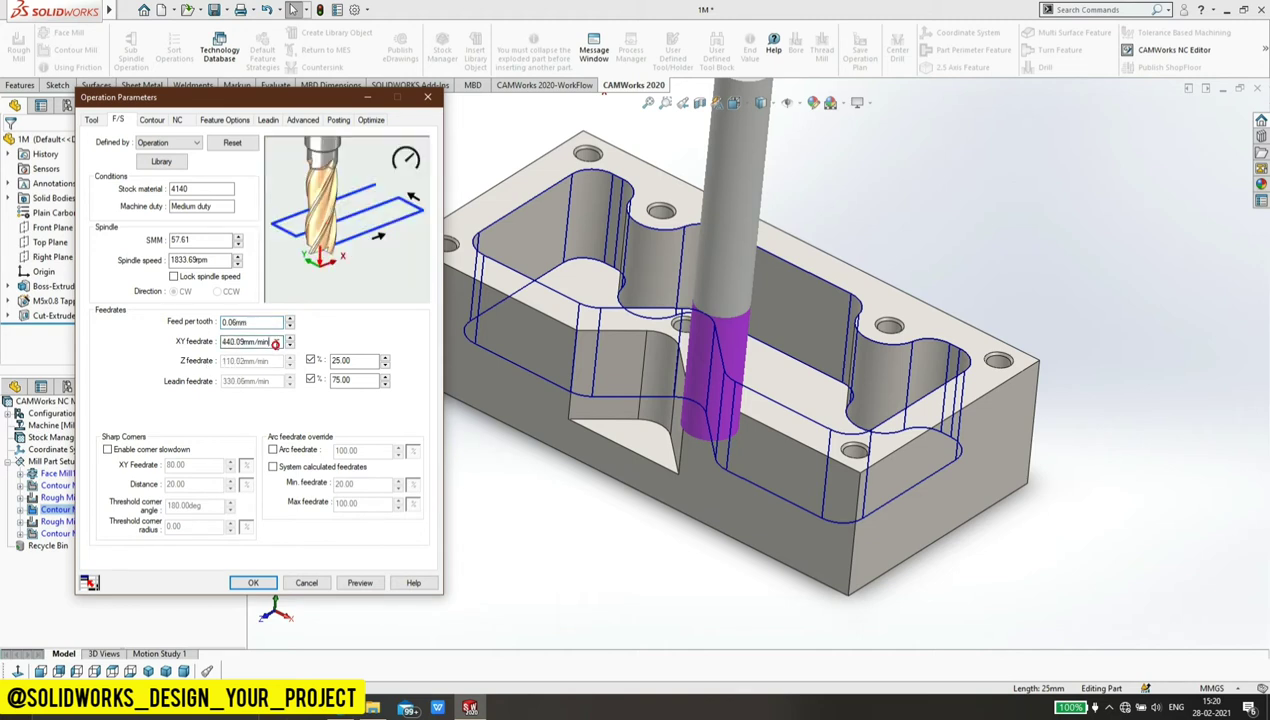
Step: Set Contour Mill2's spindle speed to 3000 rpm
{"action": "double_click", "coordinate": [211, 259]}
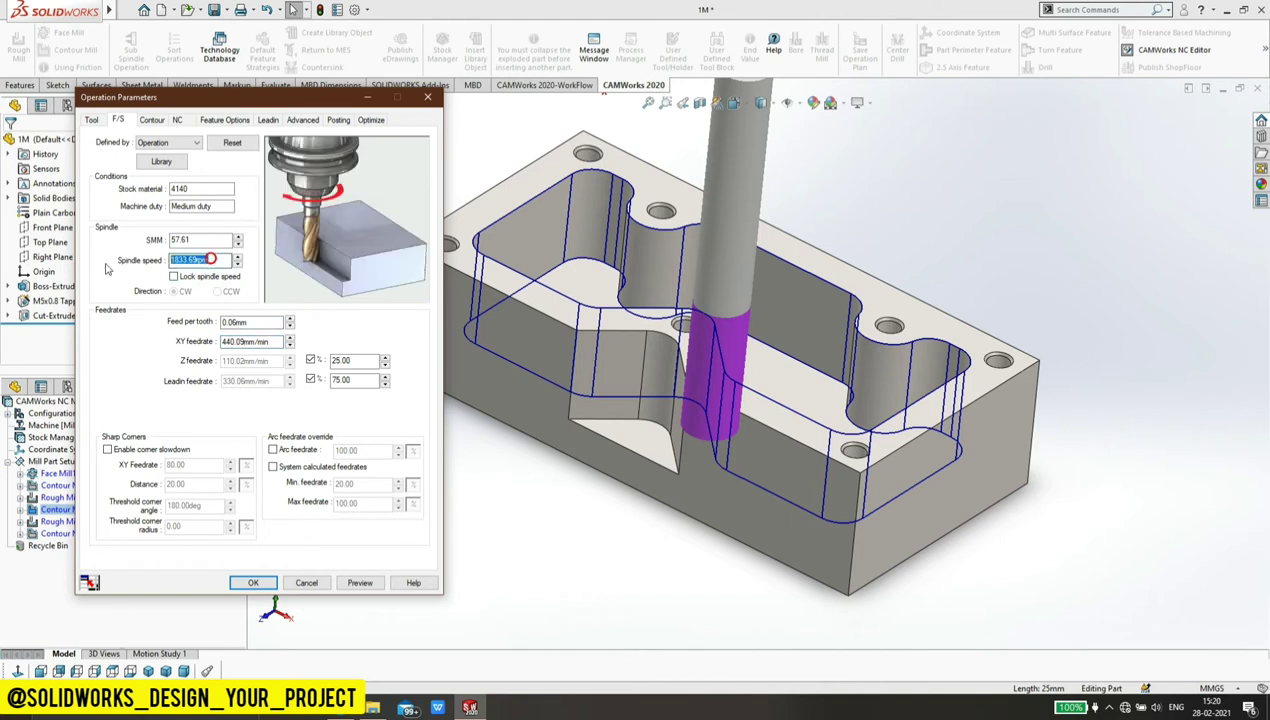
{"action": "type", "text": "4000"}
{"action": "left_click", "coordinate": [276, 341]}
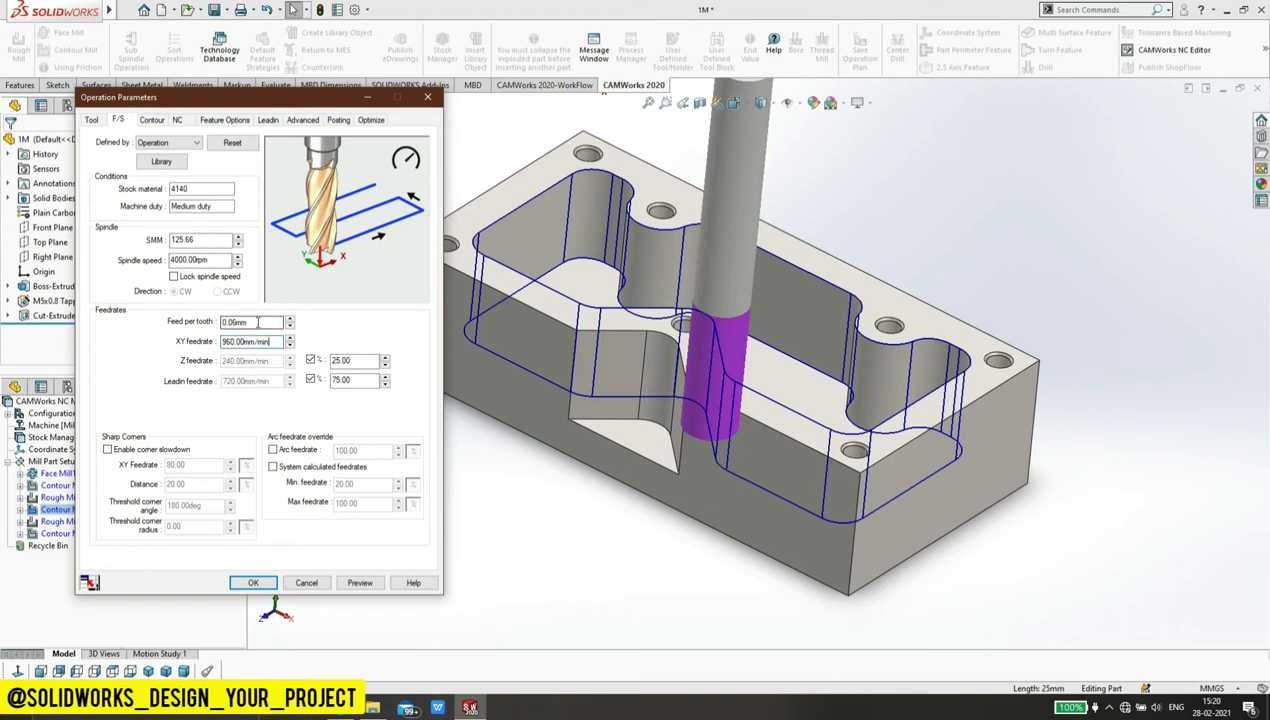
{"action": "double_click", "coordinate": [216, 260]}
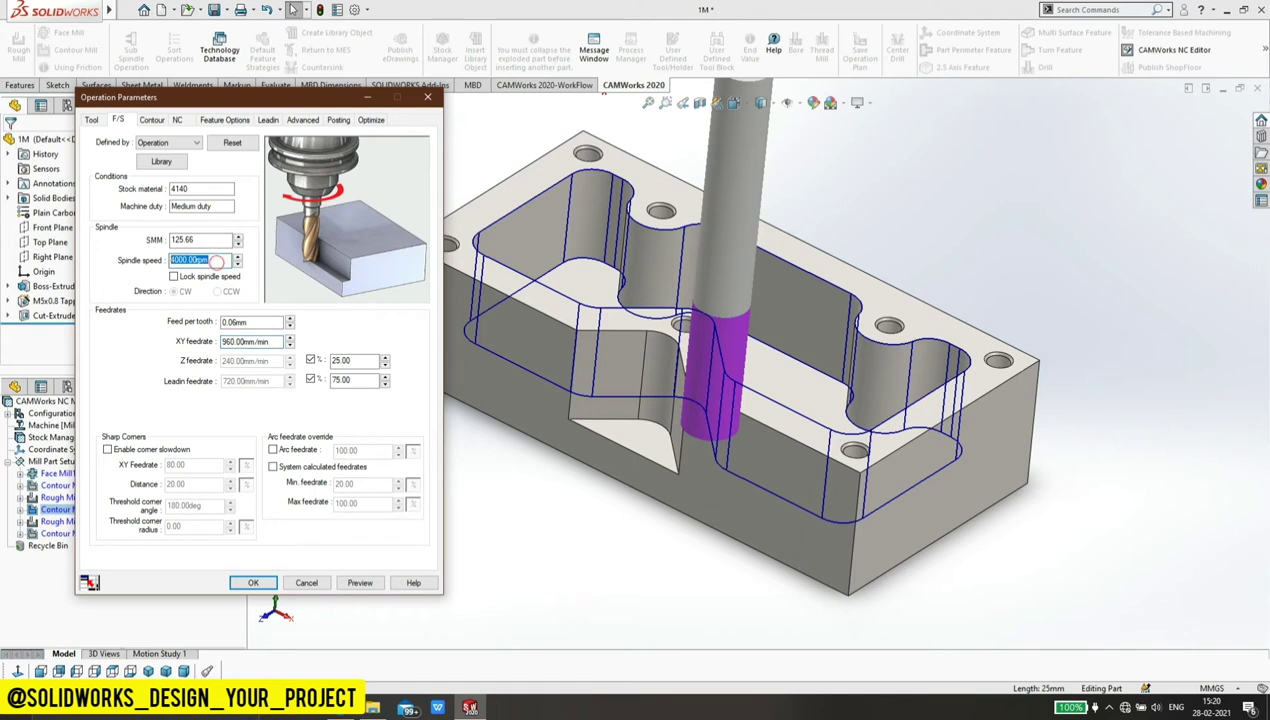
{"action": "type", "text": "300"}
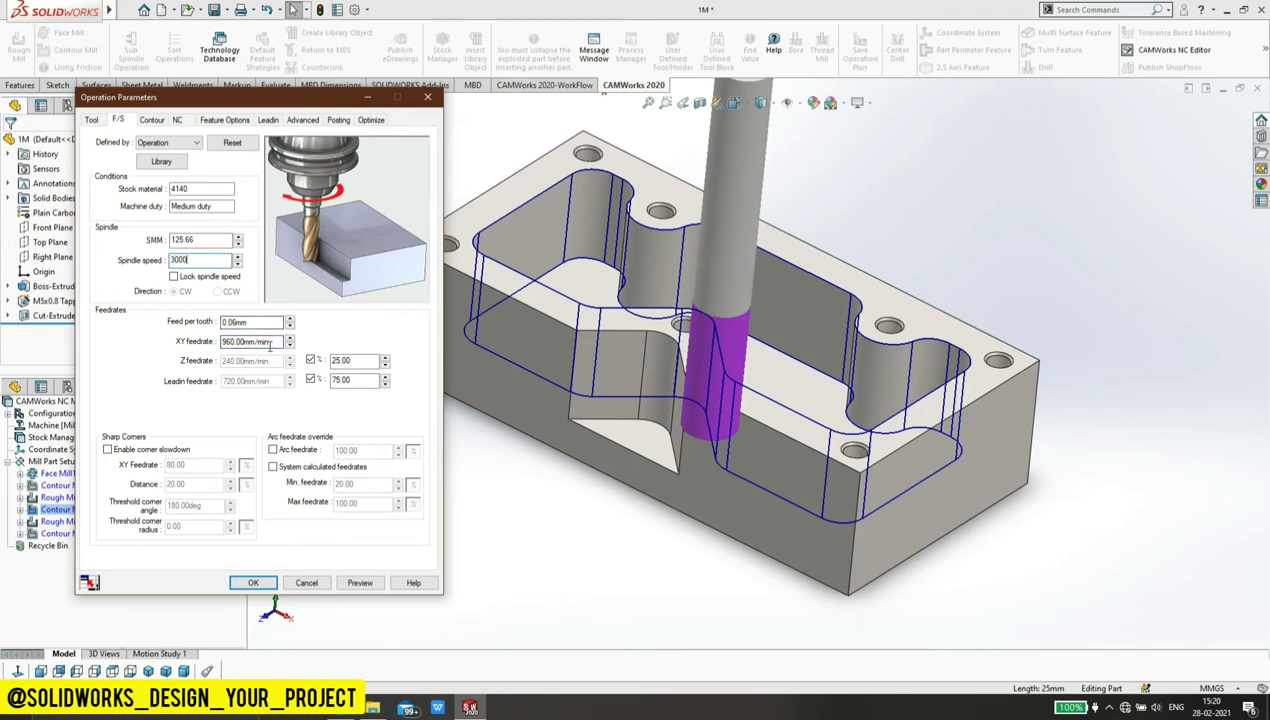
{"action": "left_click", "coordinate": [268, 341]}
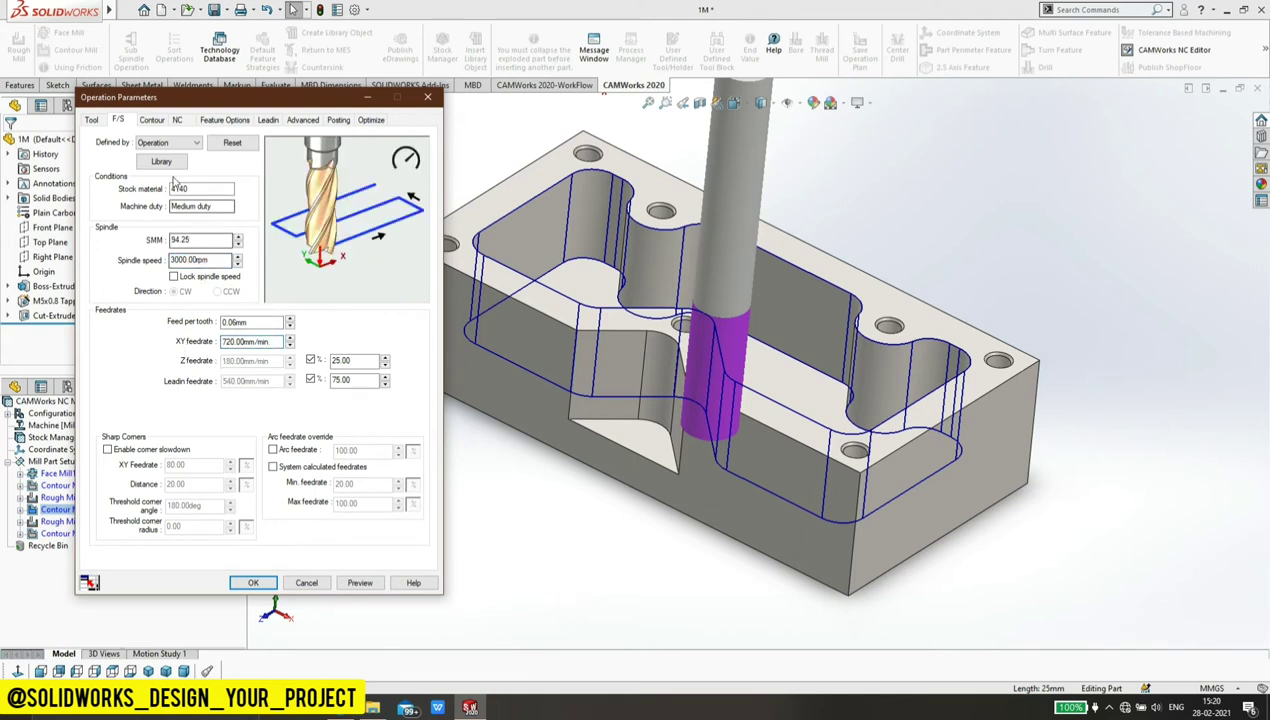
Step: Give Contour Mill2 fixed 3 mm first and maximum cut depths and accept the changes
{"action": "left_click", "coordinate": [152, 120]}
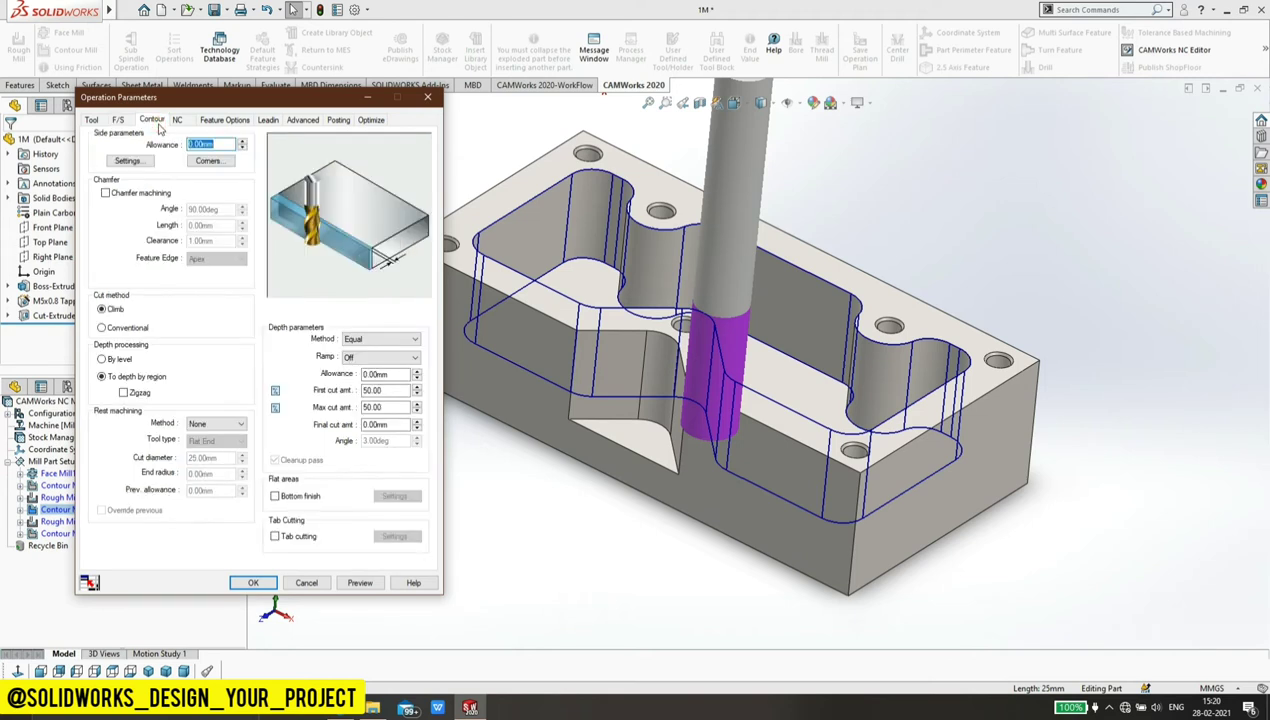
{"action": "left_click", "coordinate": [276, 391]}
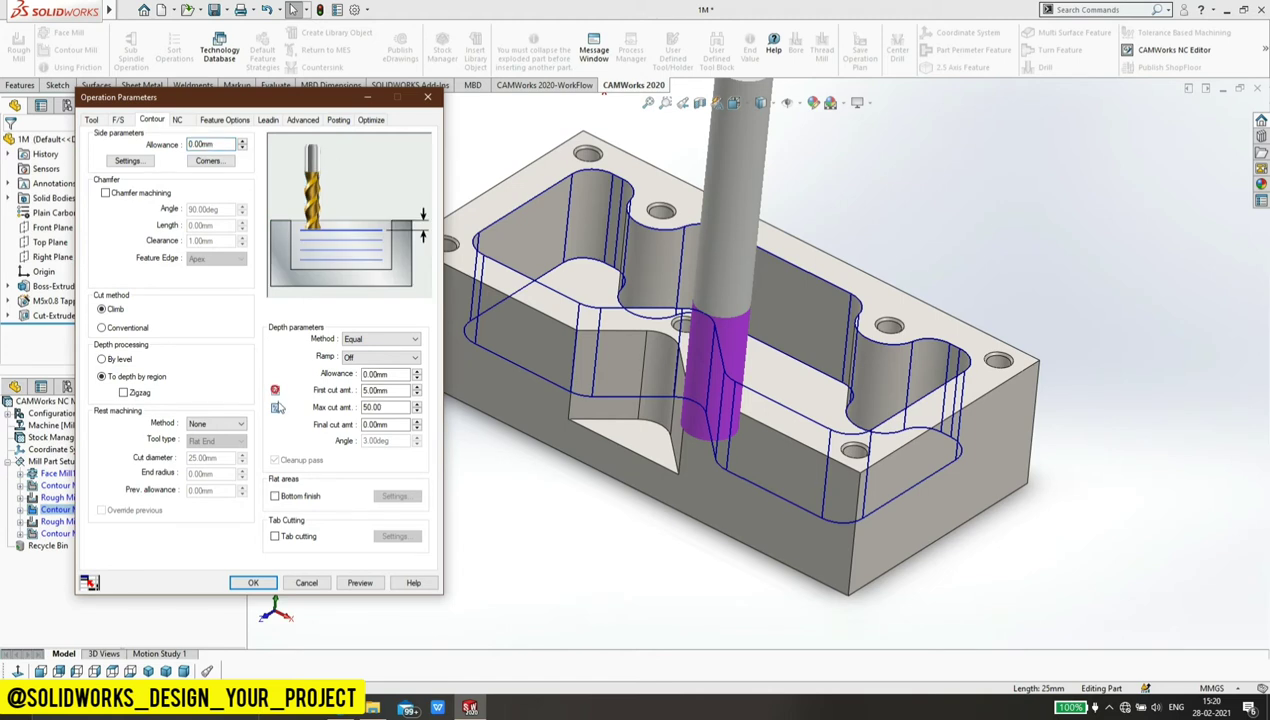
{"action": "double_click", "coordinate": [400, 391]}
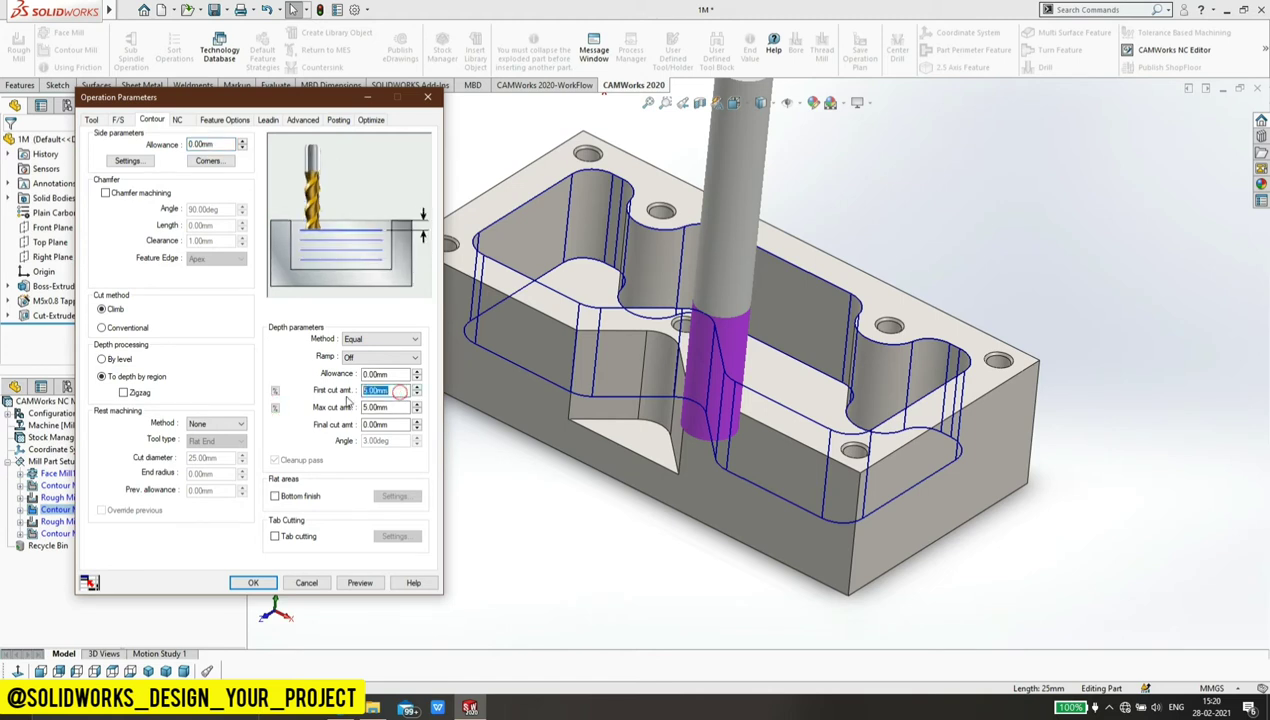
{"action": "type", "text": "3"}
{"action": "double_click", "coordinate": [391, 406]}
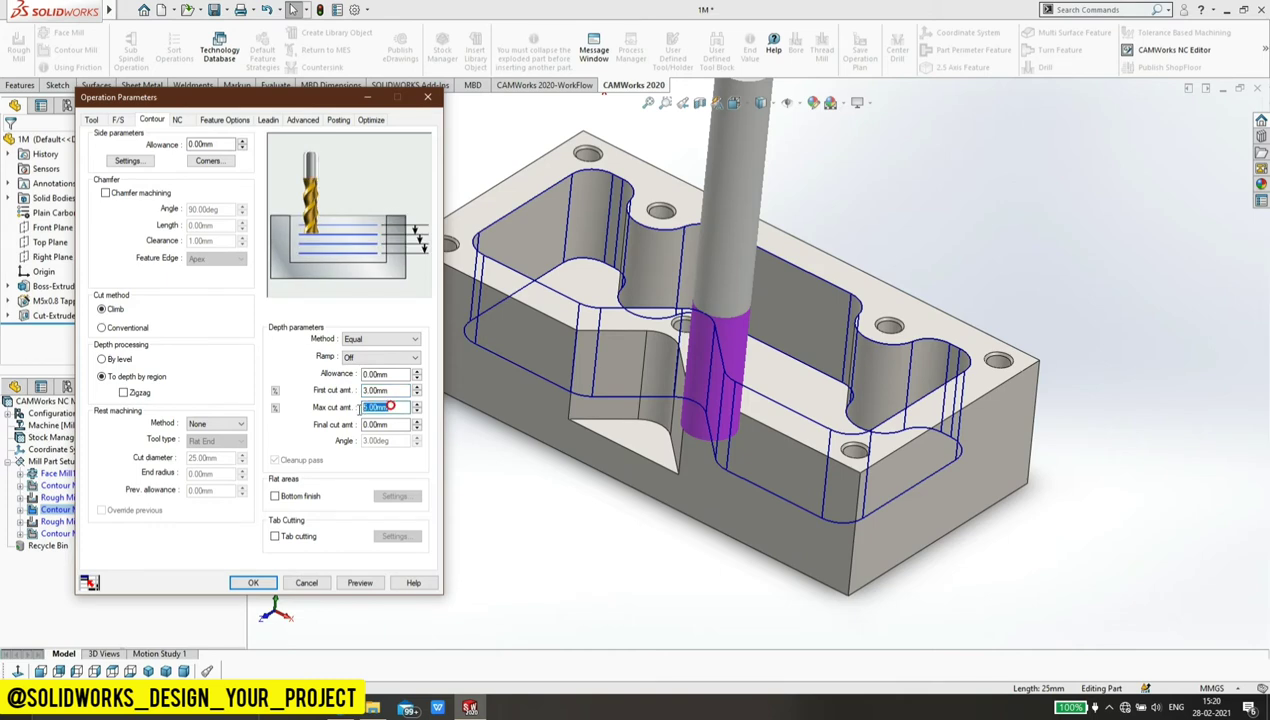
{"action": "type", "text": "3"}
{"action": "left_click", "coordinate": [180, 120]}
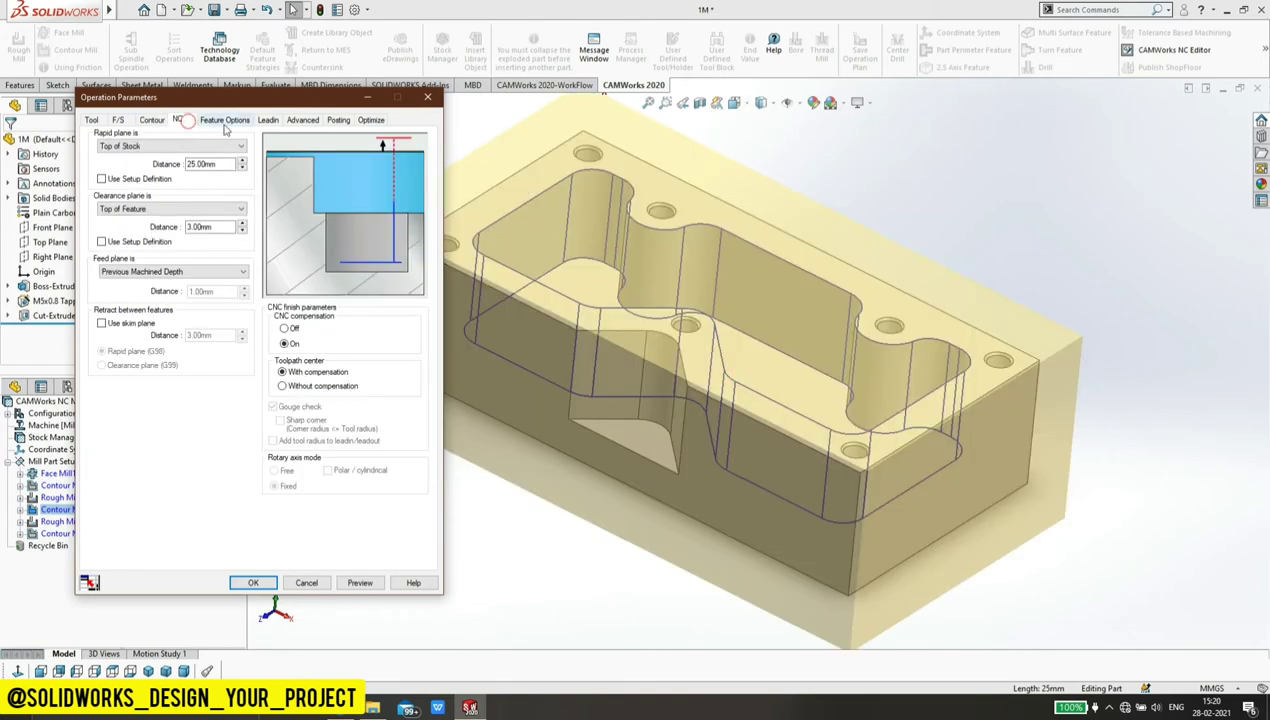
{"action": "left_click", "coordinate": [224, 121]}
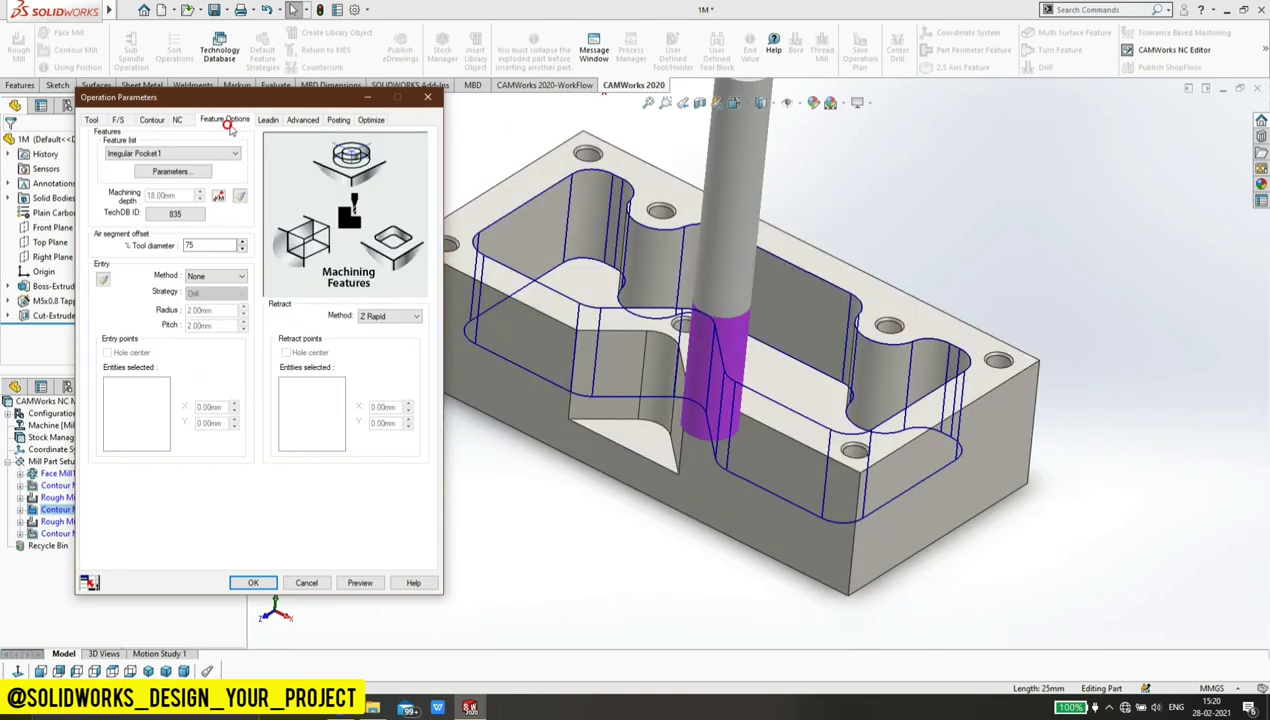
{"action": "left_click", "coordinate": [253, 582]}
{"action": "left_click", "coordinate": [92, 255]}
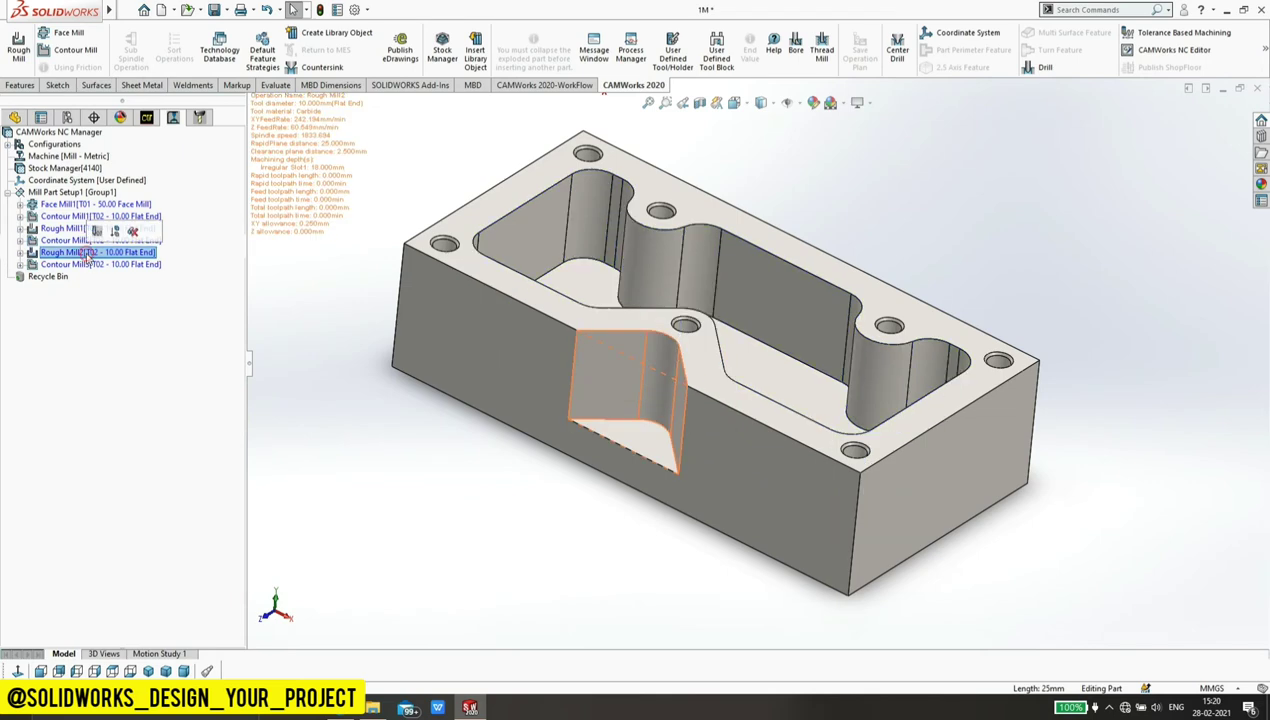
Step: Have Rough Mill2 define its own feeds, with 0.06 mm feed per tooth
{"action": "right_click", "coordinate": [88, 258]}
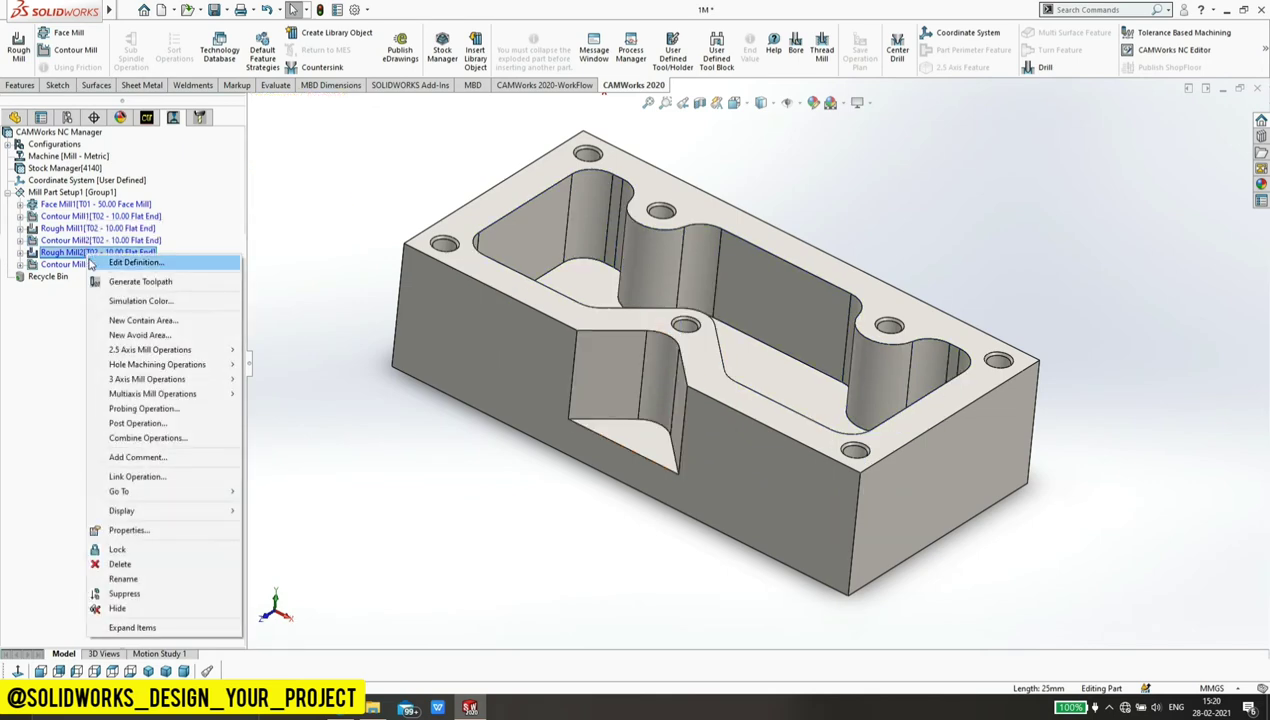
{"action": "left_click", "coordinate": [92, 262]}
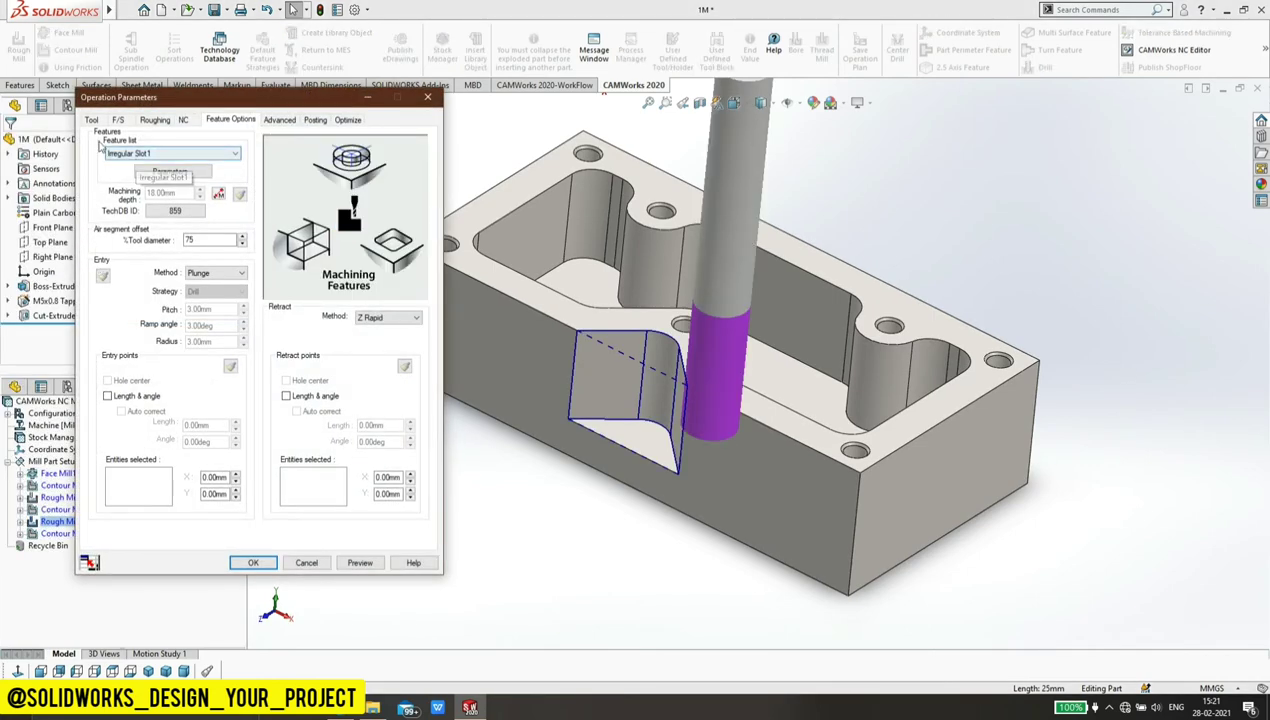
{"action": "left_click", "coordinate": [91, 120]}
{"action": "left_click", "coordinate": [117, 120]}
{"action": "left_click", "coordinate": [170, 143]}
{"action": "left_click", "coordinate": [158, 157]}
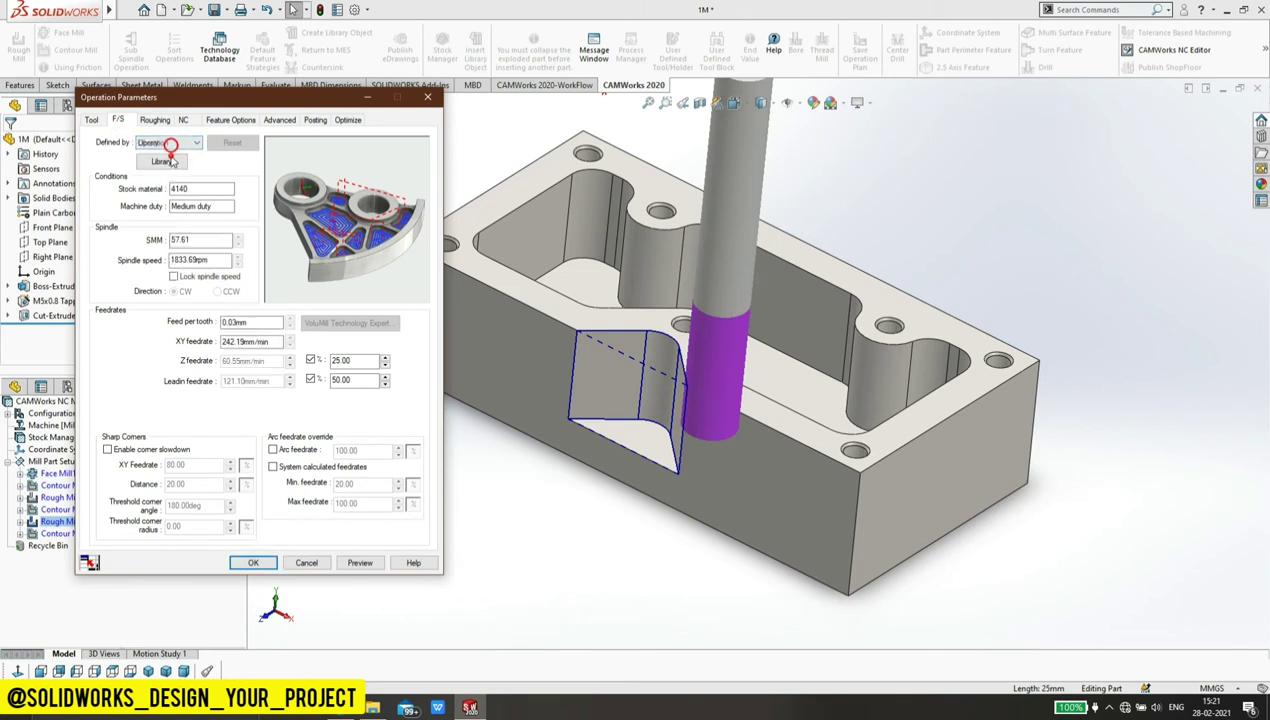
{"action": "double_click", "coordinate": [236, 322]}
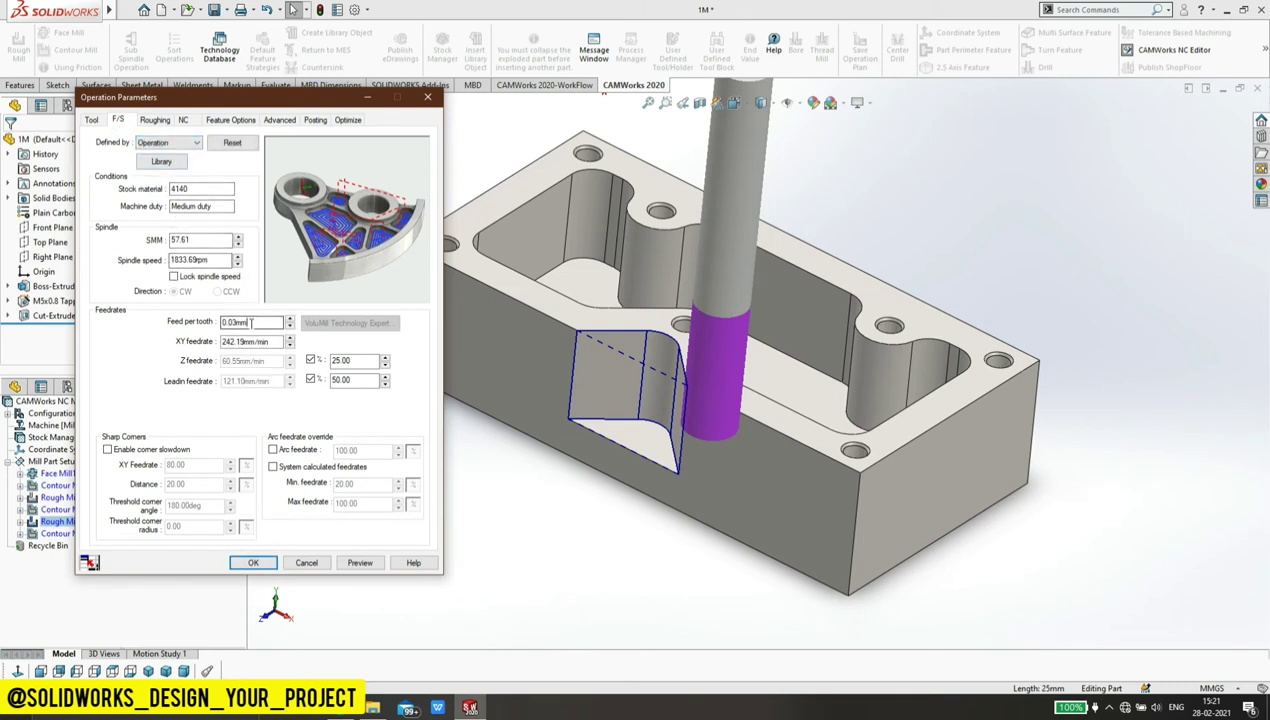
{"action": "type", "text": "0.0"}
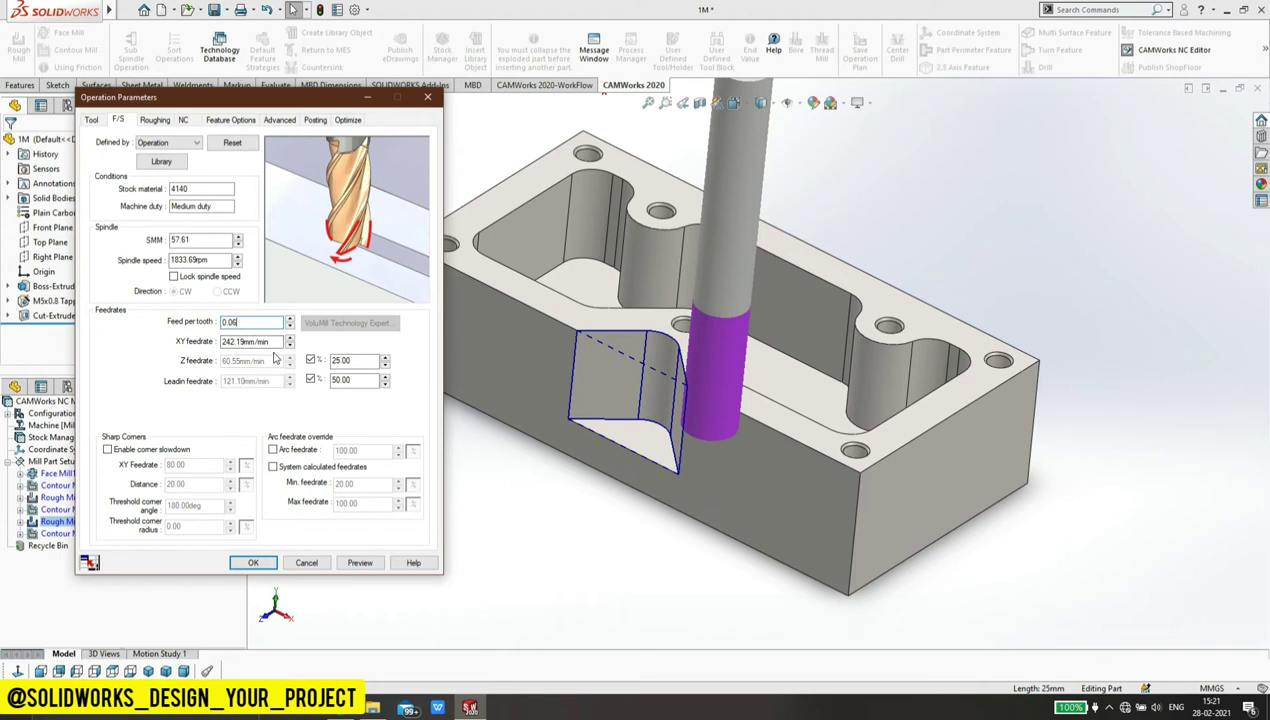
{"action": "key", "text": "Tab"}
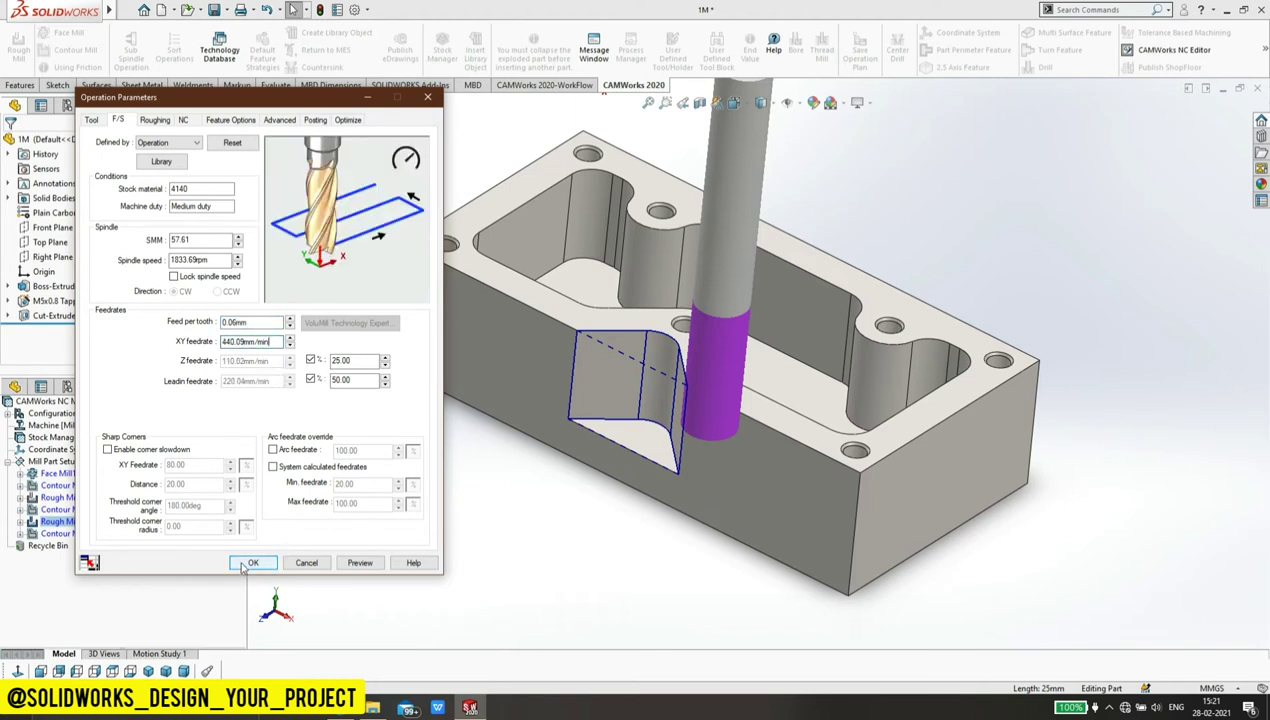
Step: Set Rough Mill2's first and maximum cut amounts to fixed 1 mm and accept
{"action": "left_click", "coordinate": [154, 119]}
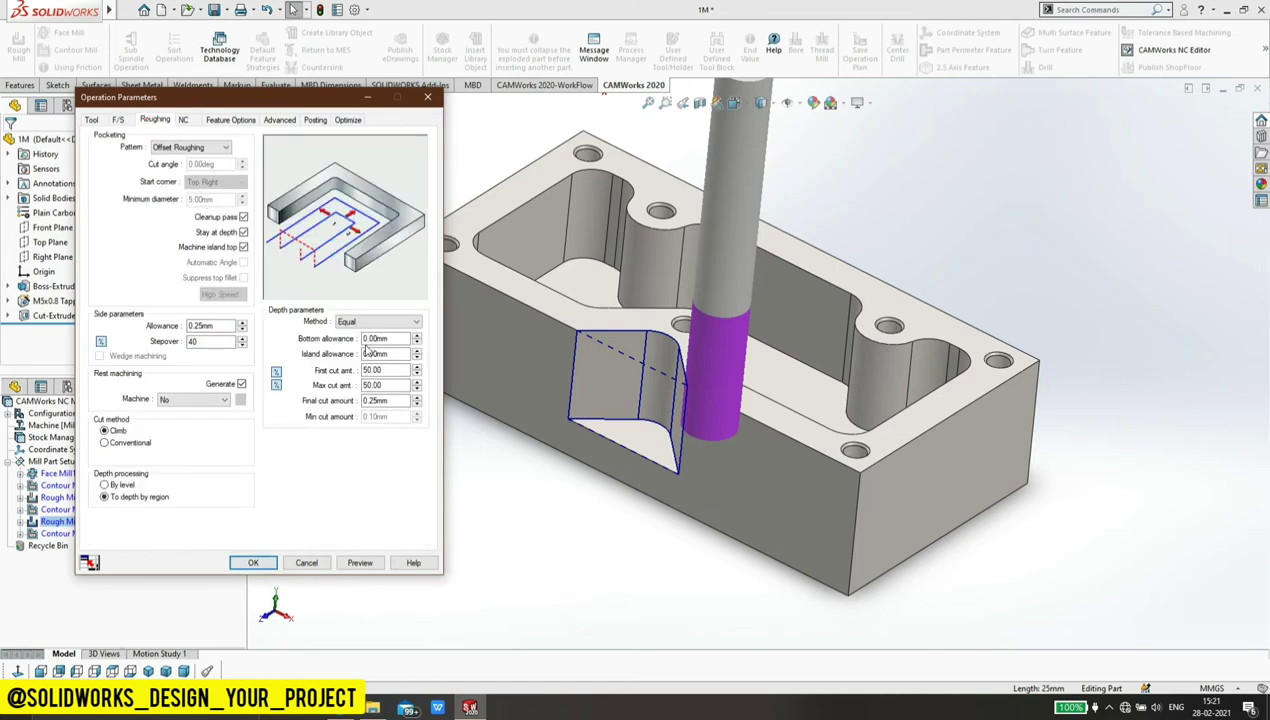
{"action": "left_click", "coordinate": [276, 370]}
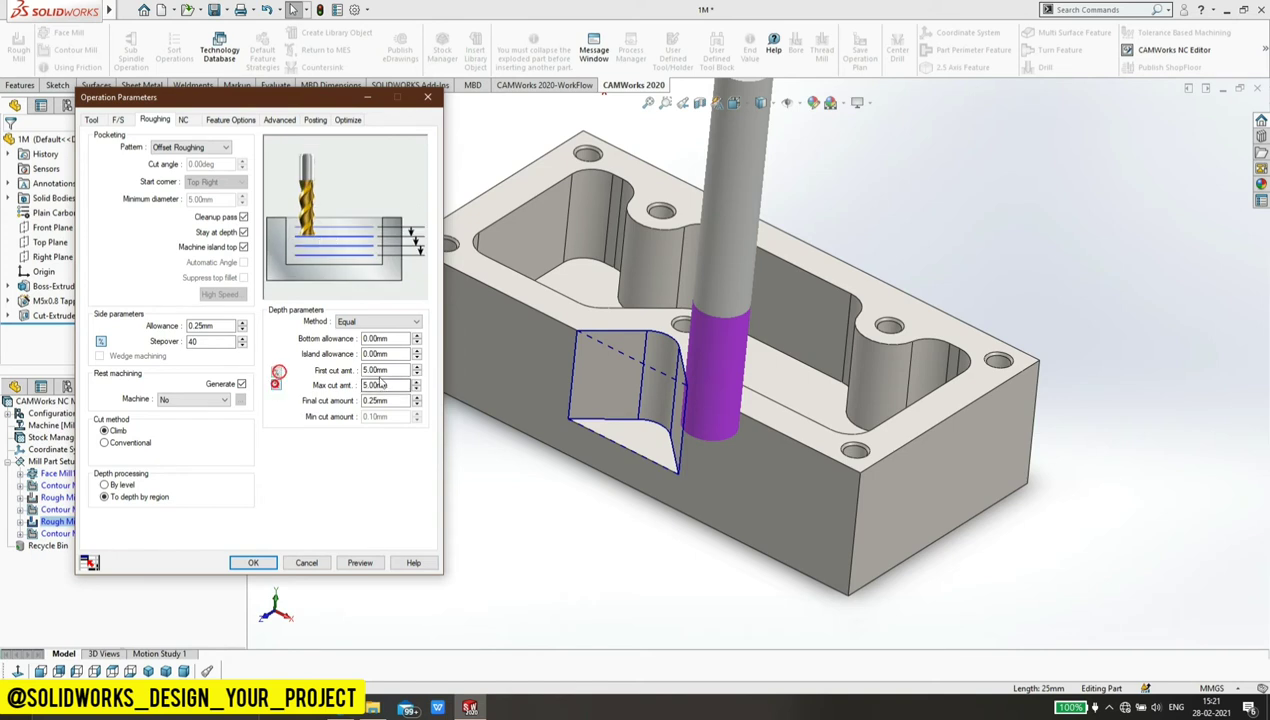
{"action": "type", "text": "1"}
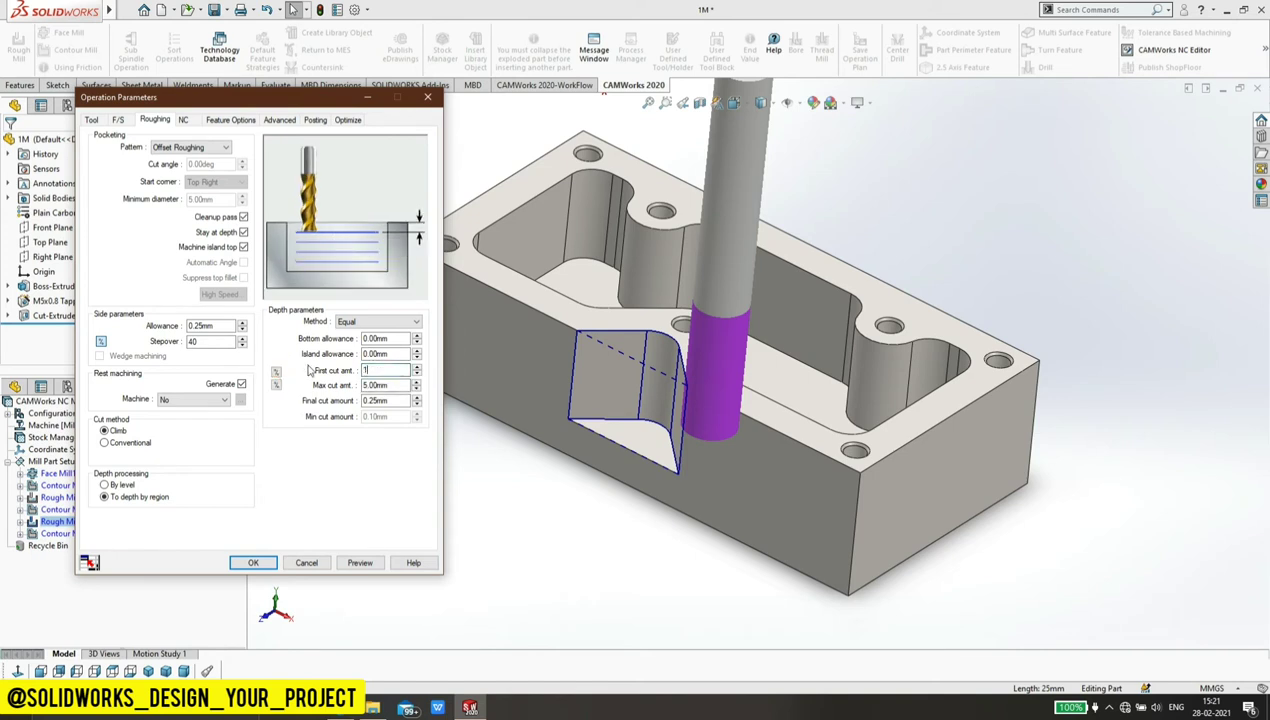
{"action": "left_click", "coordinate": [381, 385]}
{"action": "double_click", "coordinate": [381, 385]}
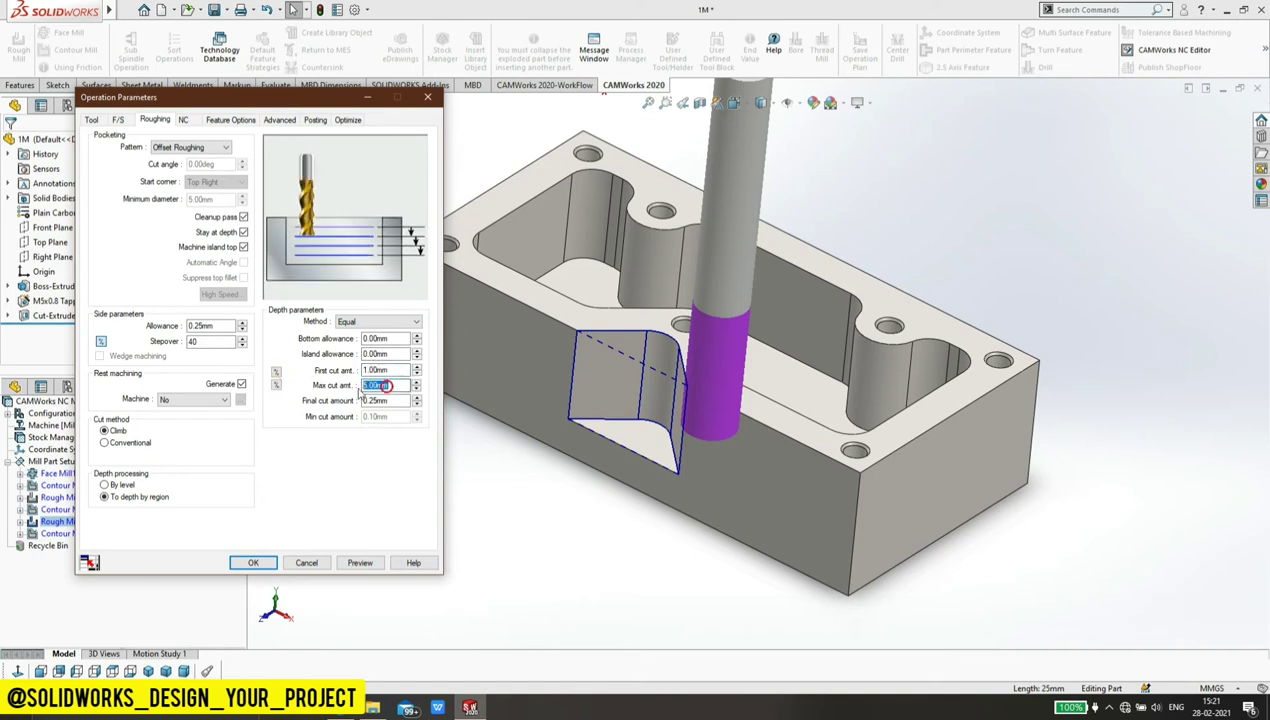
{"action": "type", "text": "1"}
{"action": "left_click", "coordinate": [263, 564]}
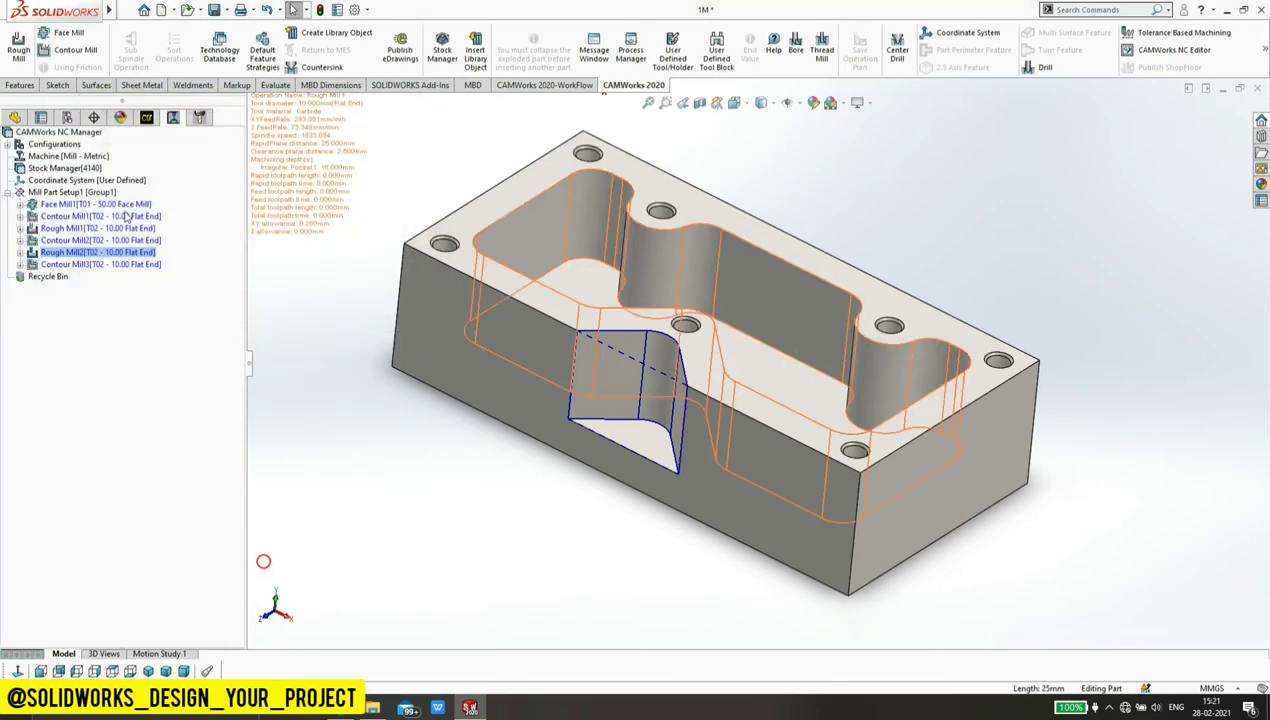
Step: Have Contour Mill3 define its own feeds: 0.06 mm per tooth at 3000 rpm
{"action": "right_click", "coordinate": [62, 267]}
{"action": "left_click", "coordinate": [88, 276]}
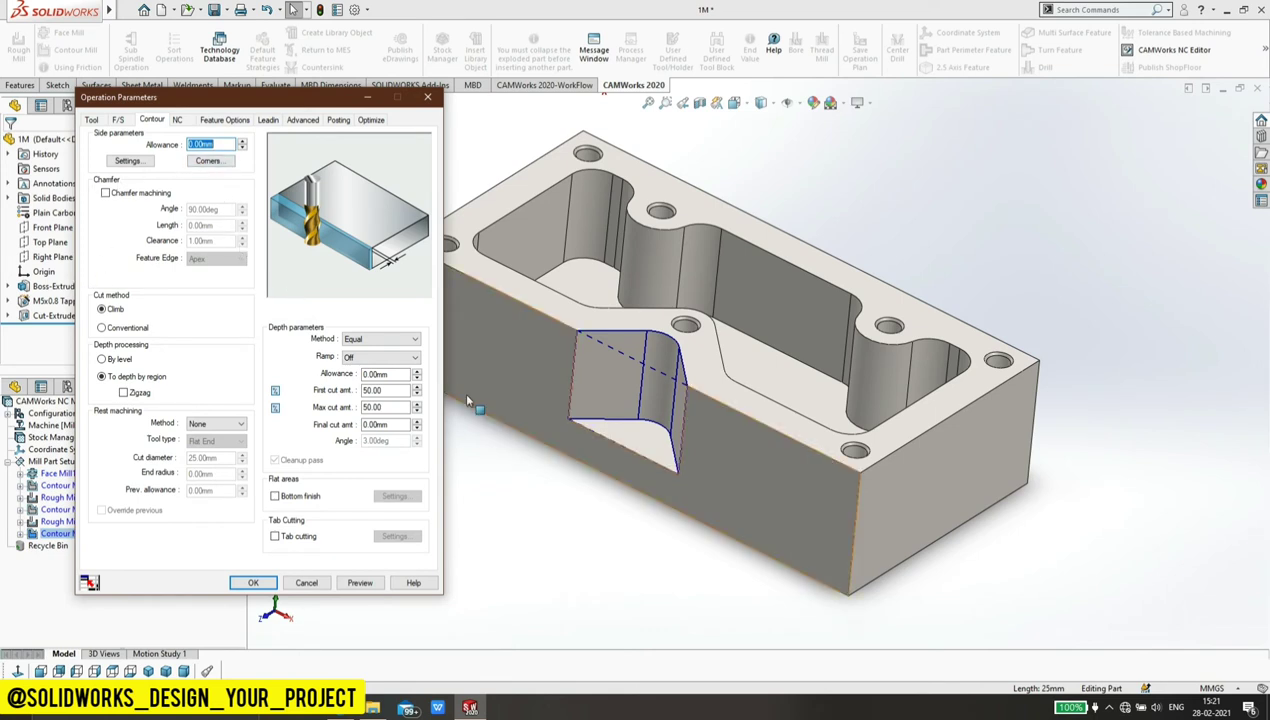
{"action": "left_click", "coordinate": [121, 120]}
{"action": "left_click", "coordinate": [165, 142]}
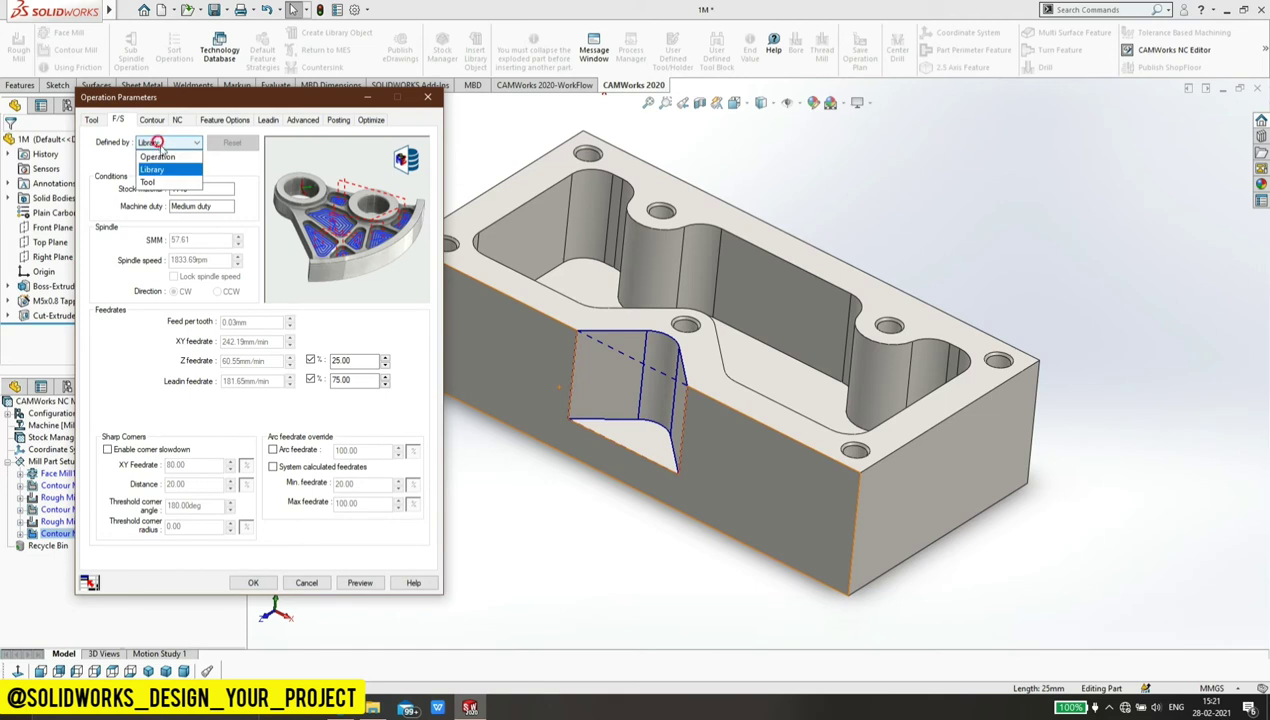
{"action": "left_click", "coordinate": [162, 158]}
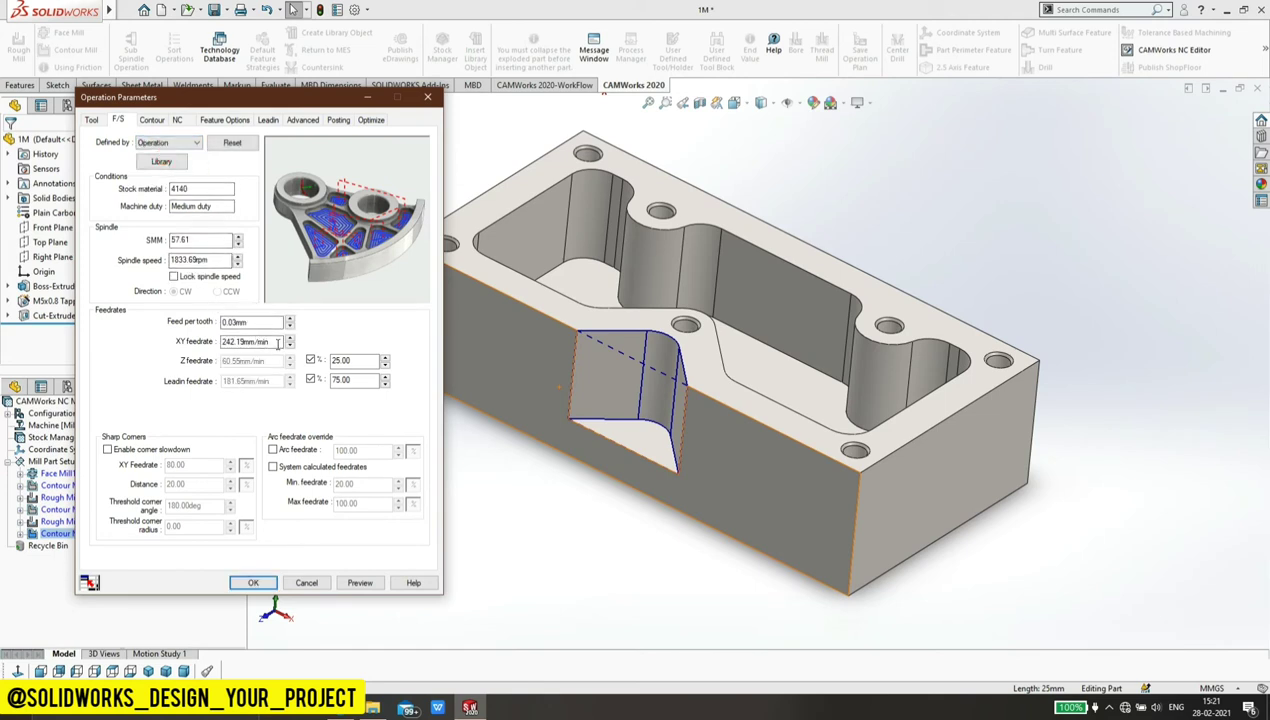
{"action": "double_click", "coordinate": [250, 321]}
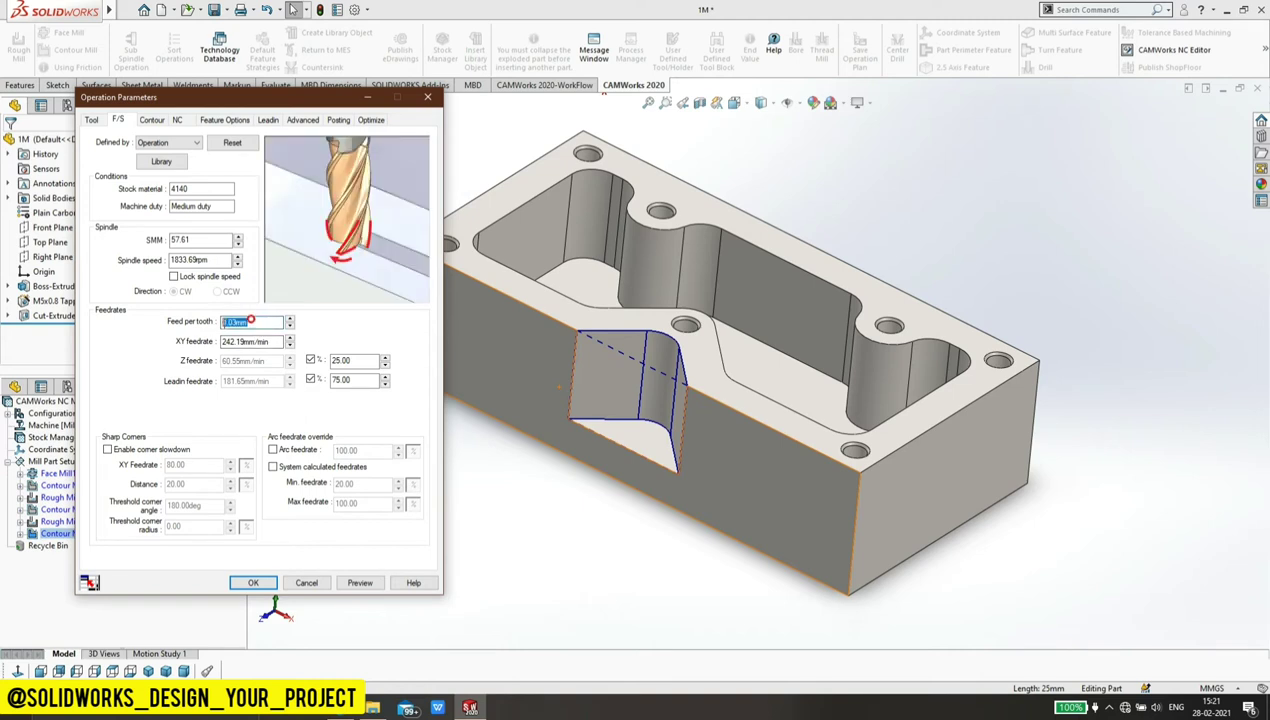
{"action": "type", "text": "0.0"}
{"action": "left_click", "coordinate": [276, 340]}
{"action": "double_click", "coordinate": [212, 260]}
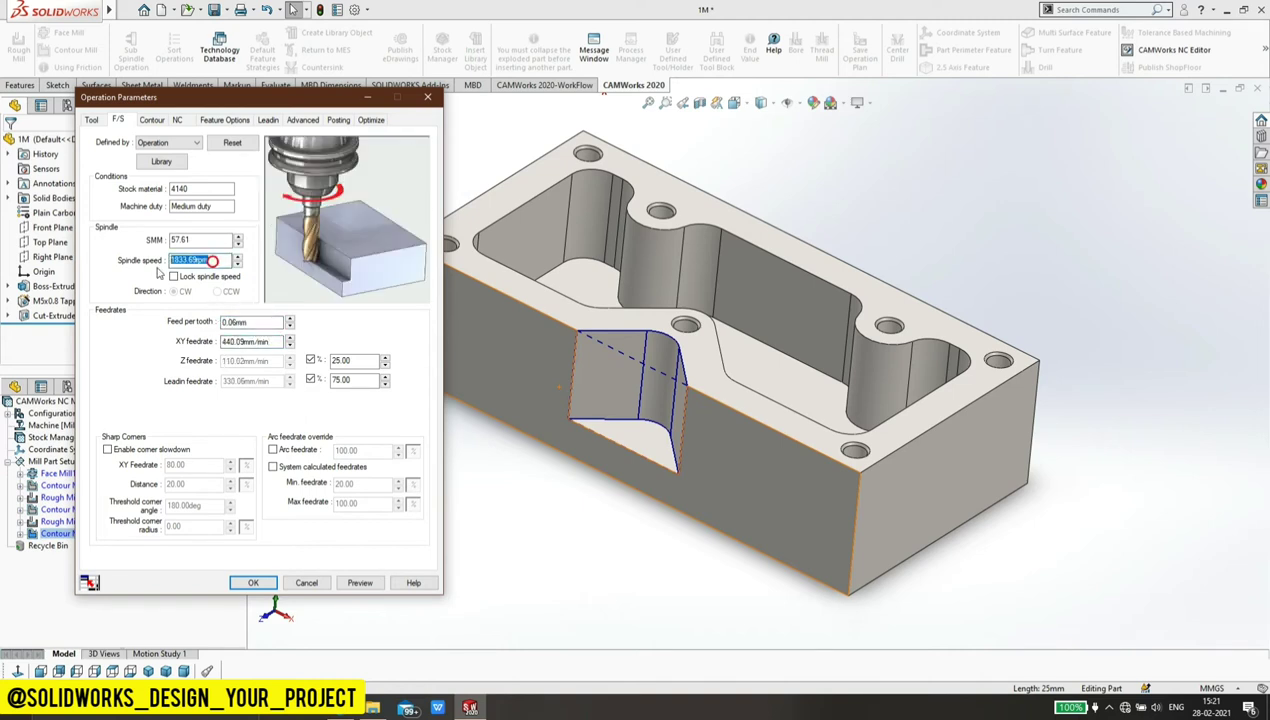
{"action": "type", "text": "3000"}
{"action": "left_click", "coordinate": [270, 340]}
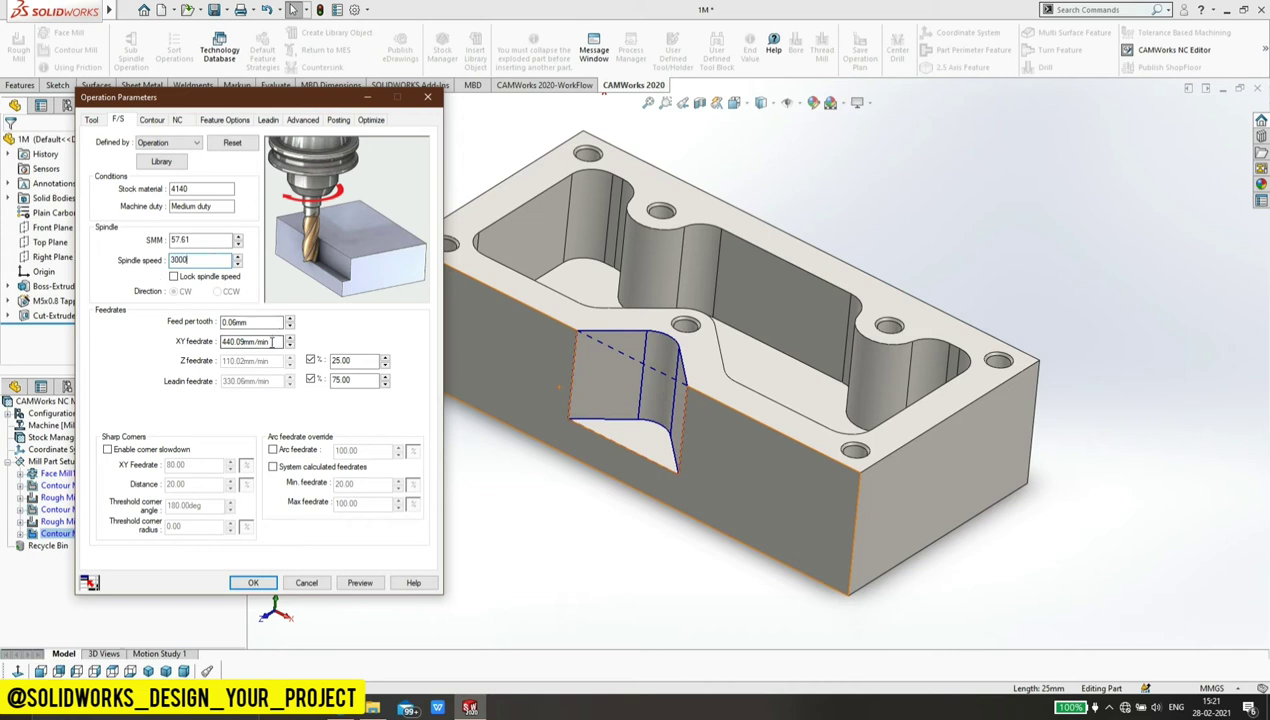
Step: Keep Contour Mill3 on climb cutting with fixed 3 mm first and maximum cut depths
{"action": "left_click", "coordinate": [152, 120]}
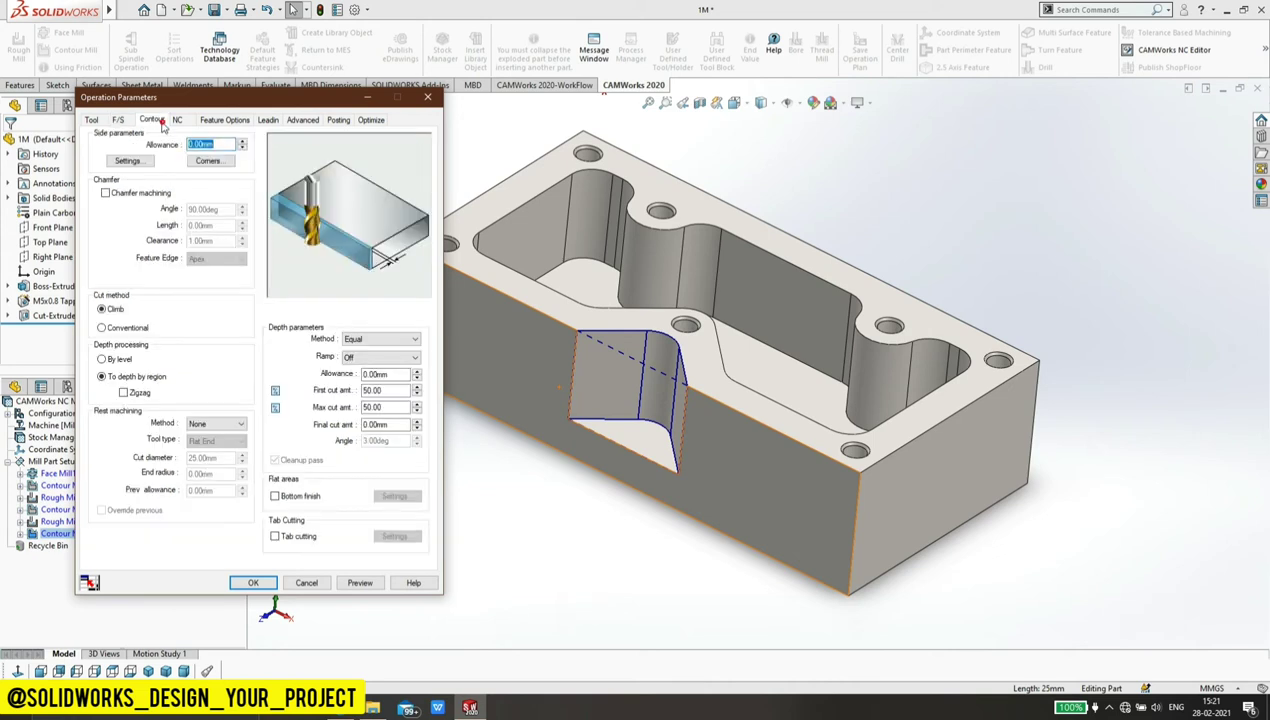
{"action": "left_click", "coordinate": [127, 330]}
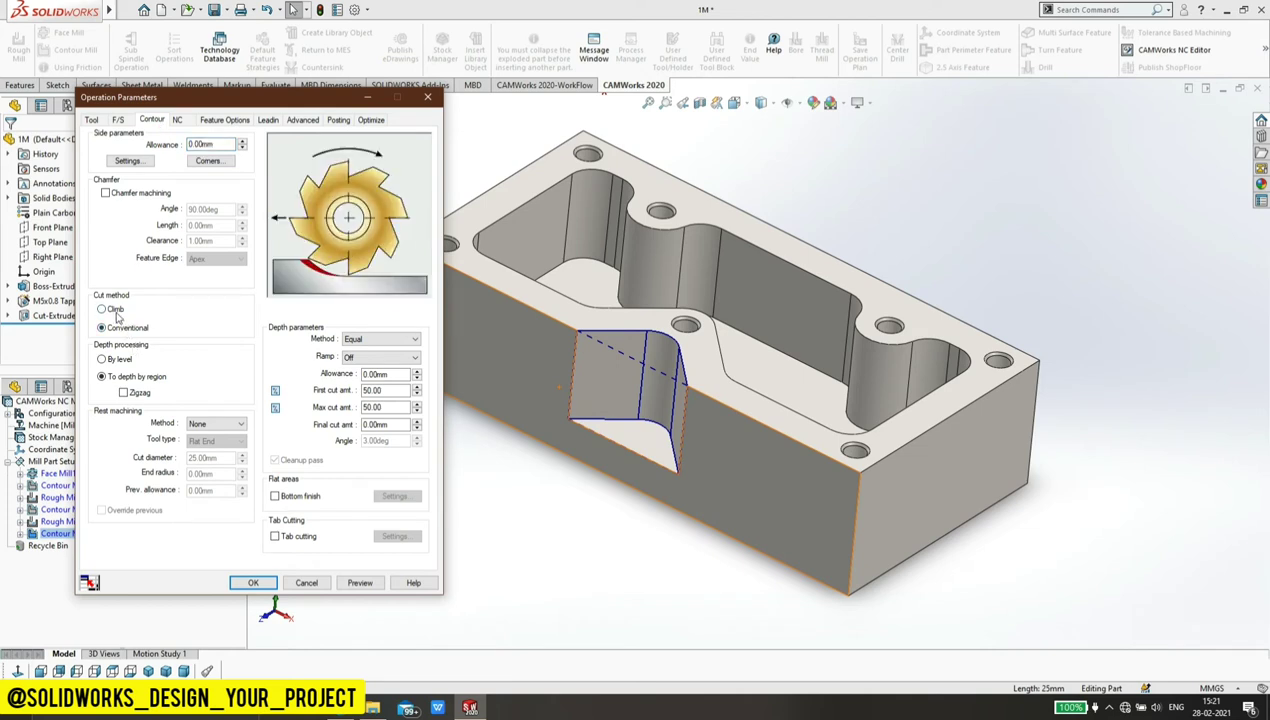
{"action": "left_click", "coordinate": [104, 310]}
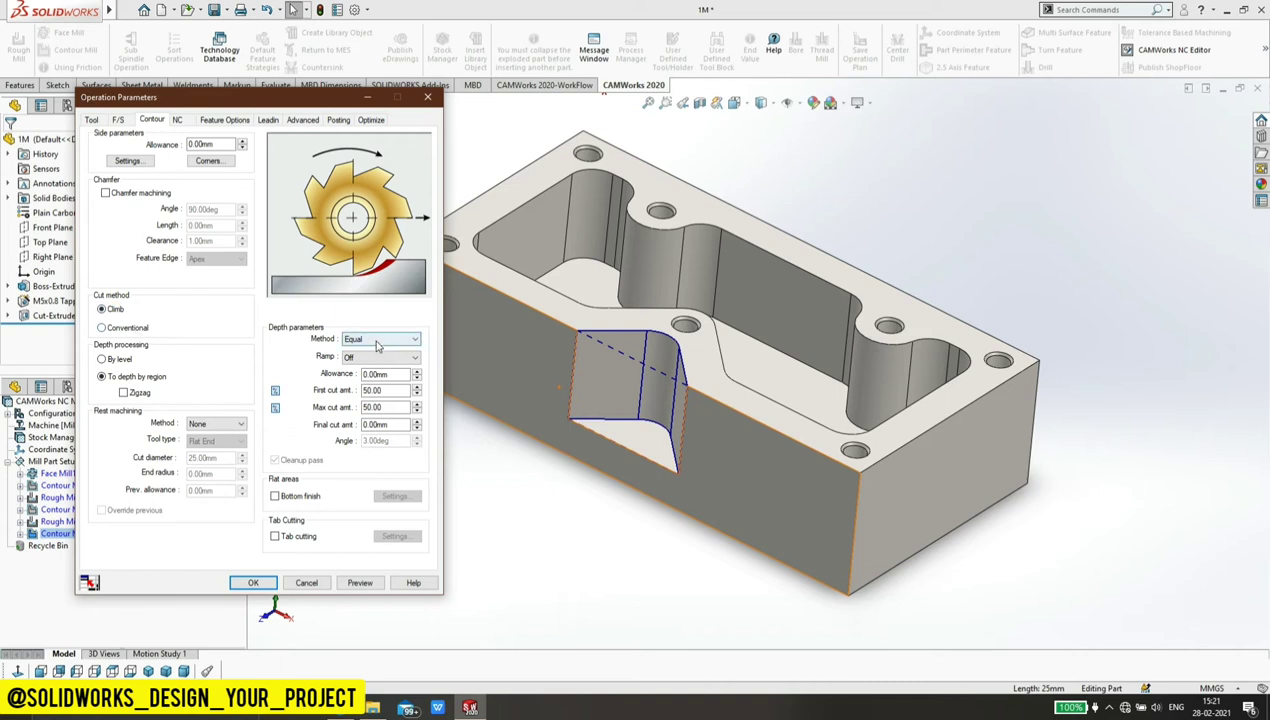
{"action": "left_click", "coordinate": [274, 392]}
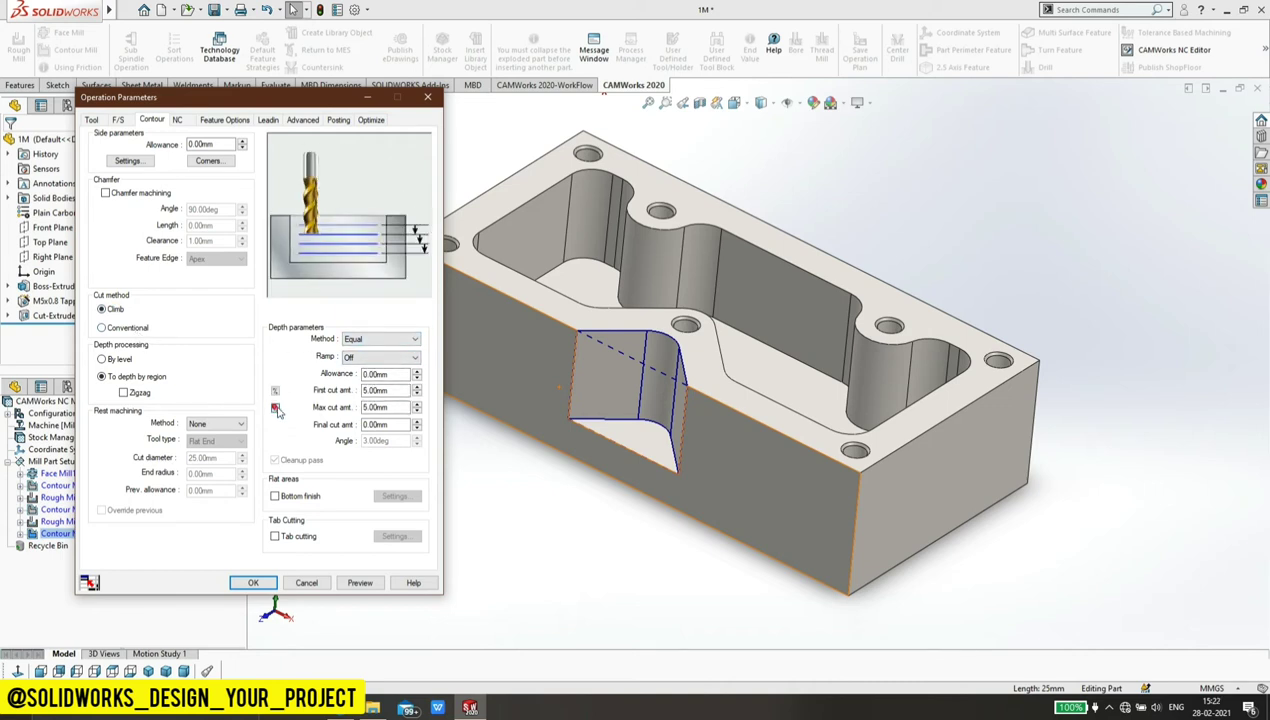
{"action": "left_click", "coordinate": [275, 407]}
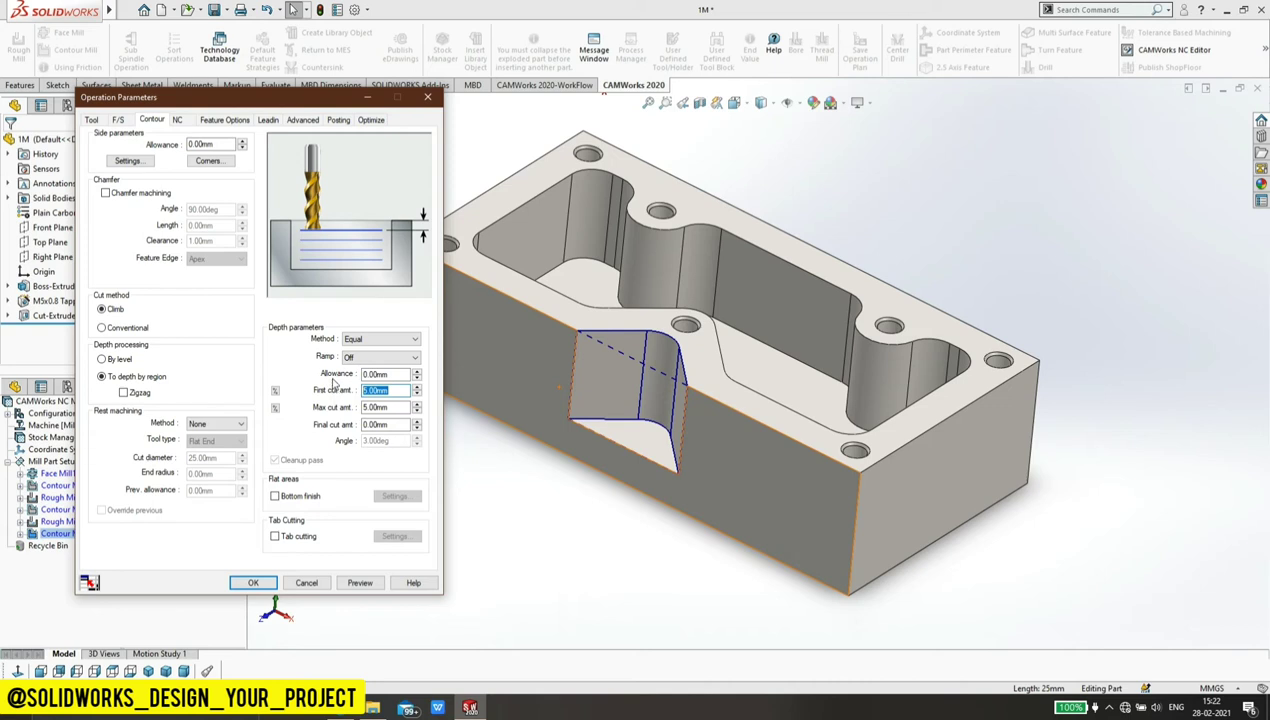
{"action": "type", "text": "3"}
{"action": "key", "text": "Tab"}
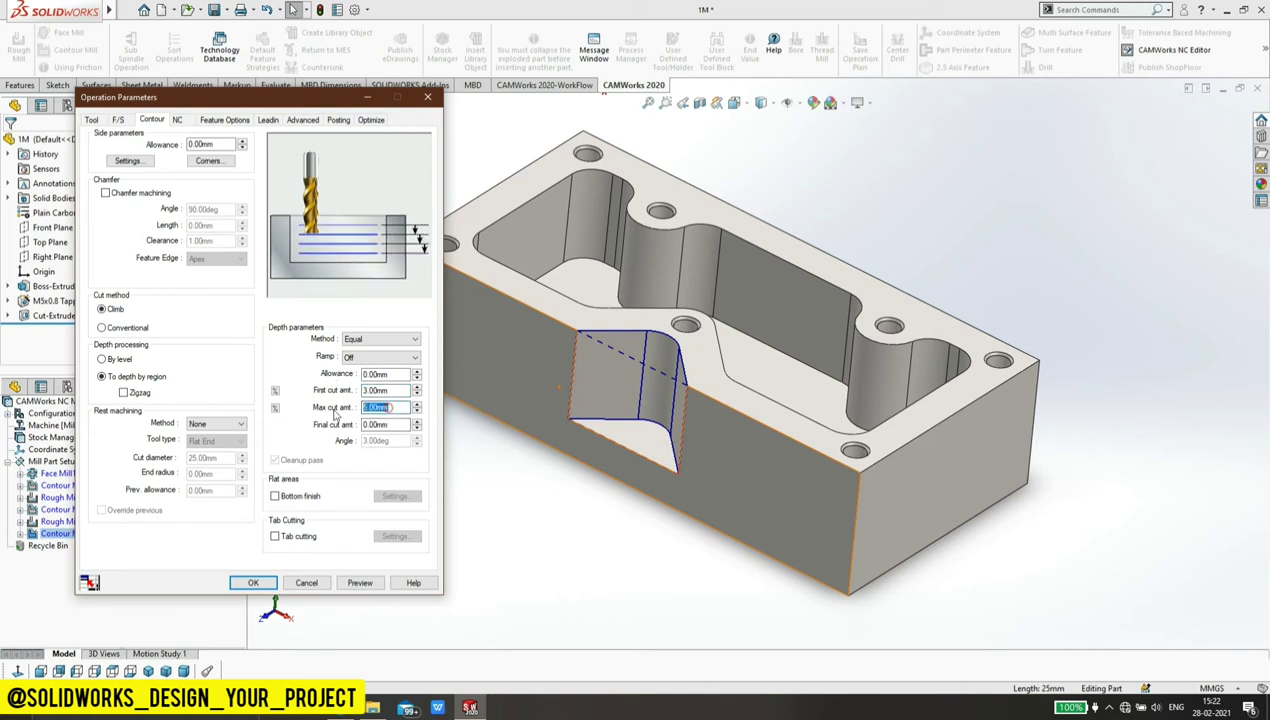
{"action": "type", "text": "3"}
{"action": "left_click", "coordinate": [253, 582]}
Step: Give Hole Group1 the 5.0x0.8 thread from the library and generate its operation plan
{"action": "left_click", "coordinate": [146, 117]}
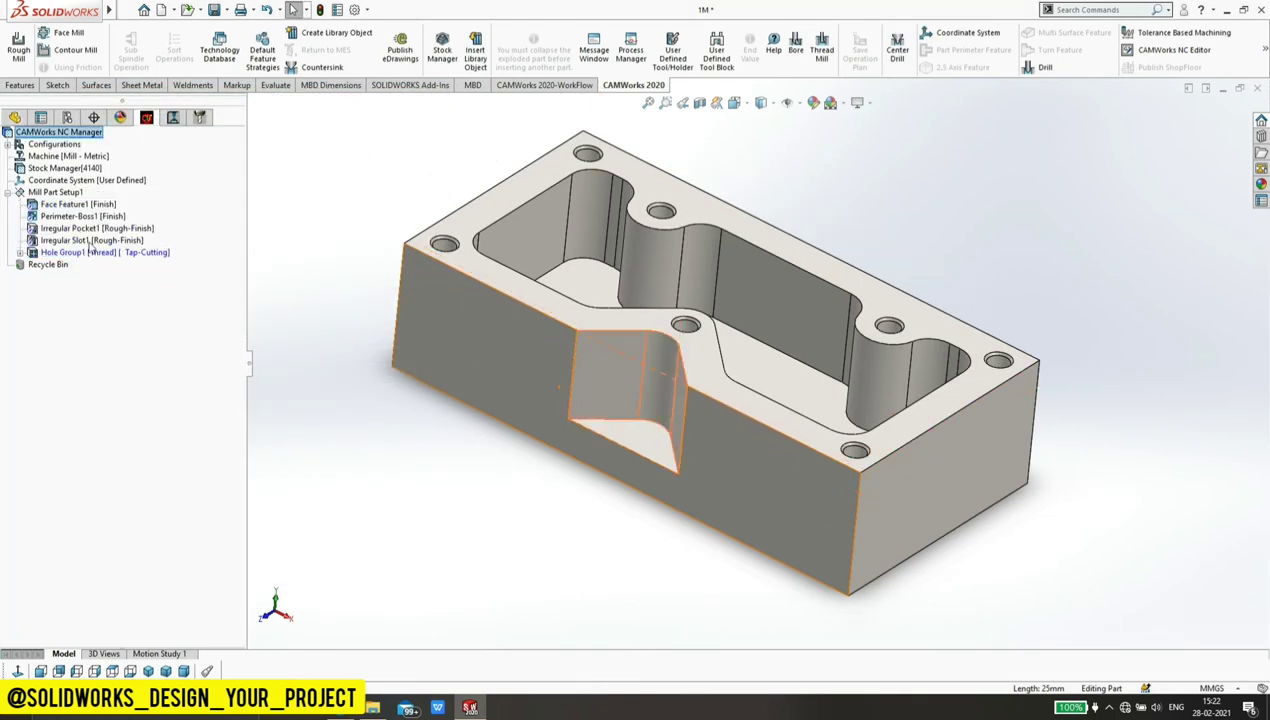
{"action": "right_click", "coordinate": [57, 253]}
{"action": "mouse_move", "coordinate": [89, 261]}
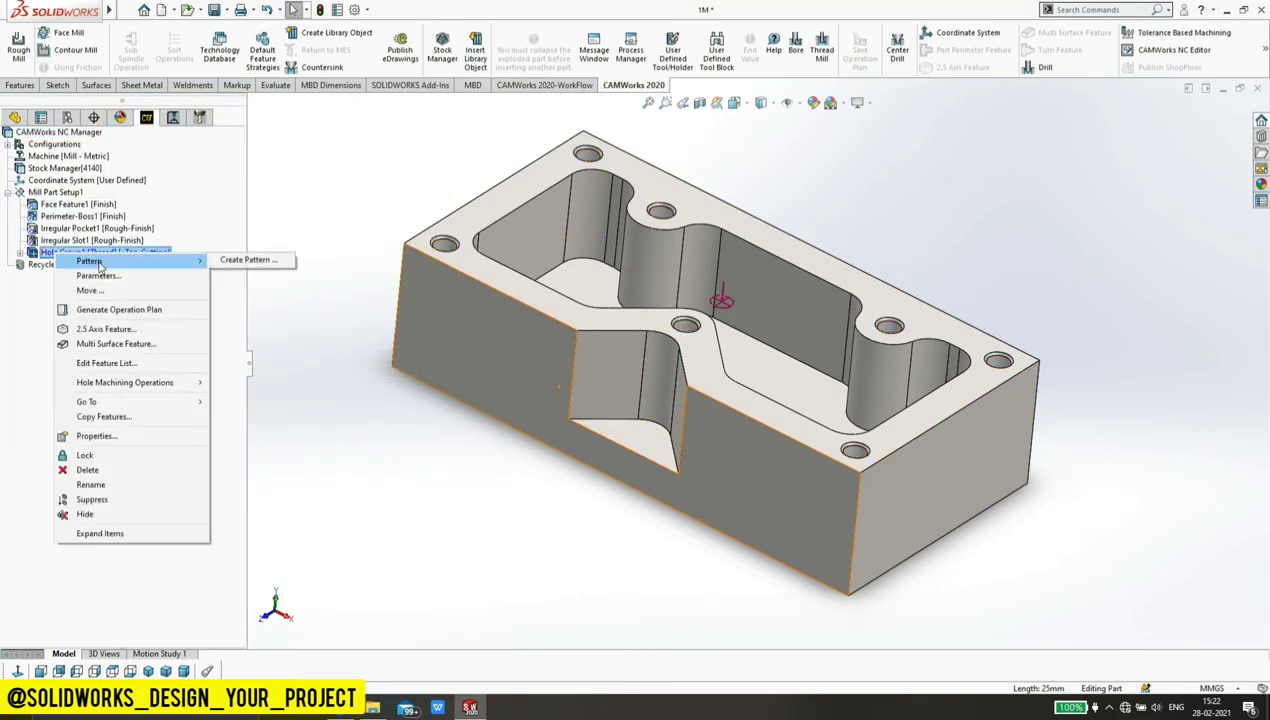
{"action": "left_click", "coordinate": [98, 275]}
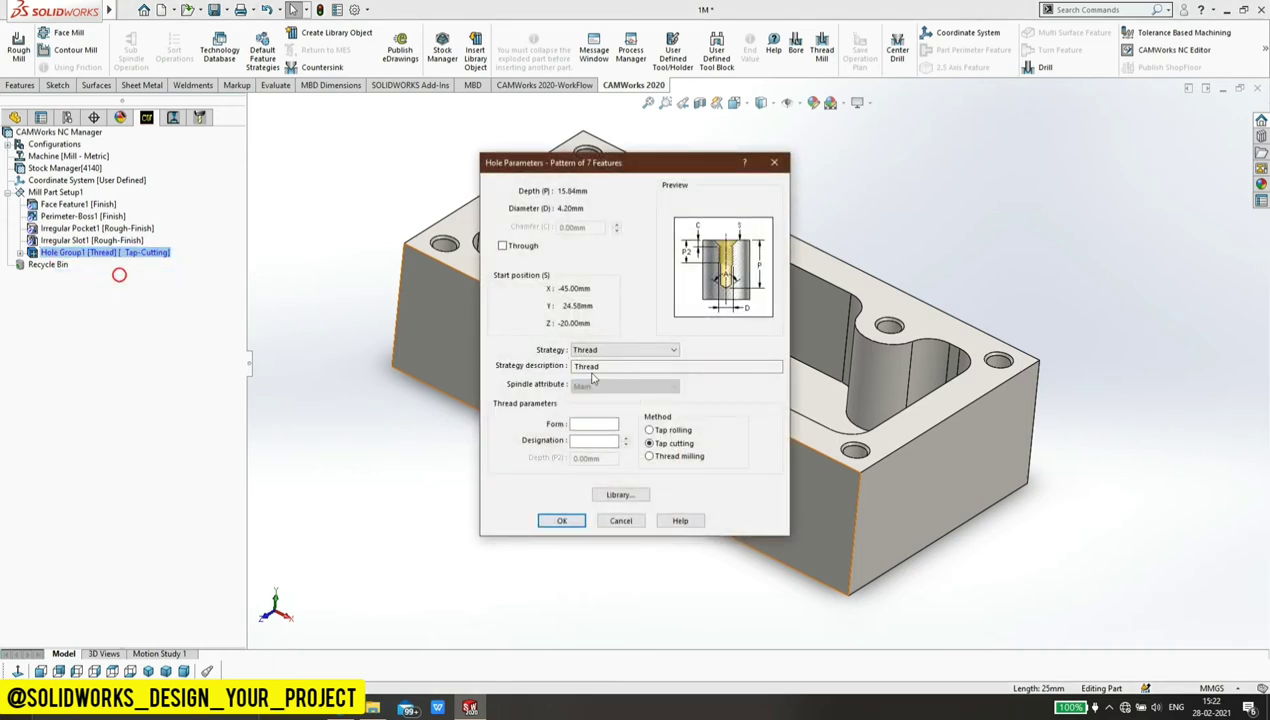
{"action": "left_click", "coordinate": [619, 494]}
{"action": "left_click", "coordinate": [537, 401]}
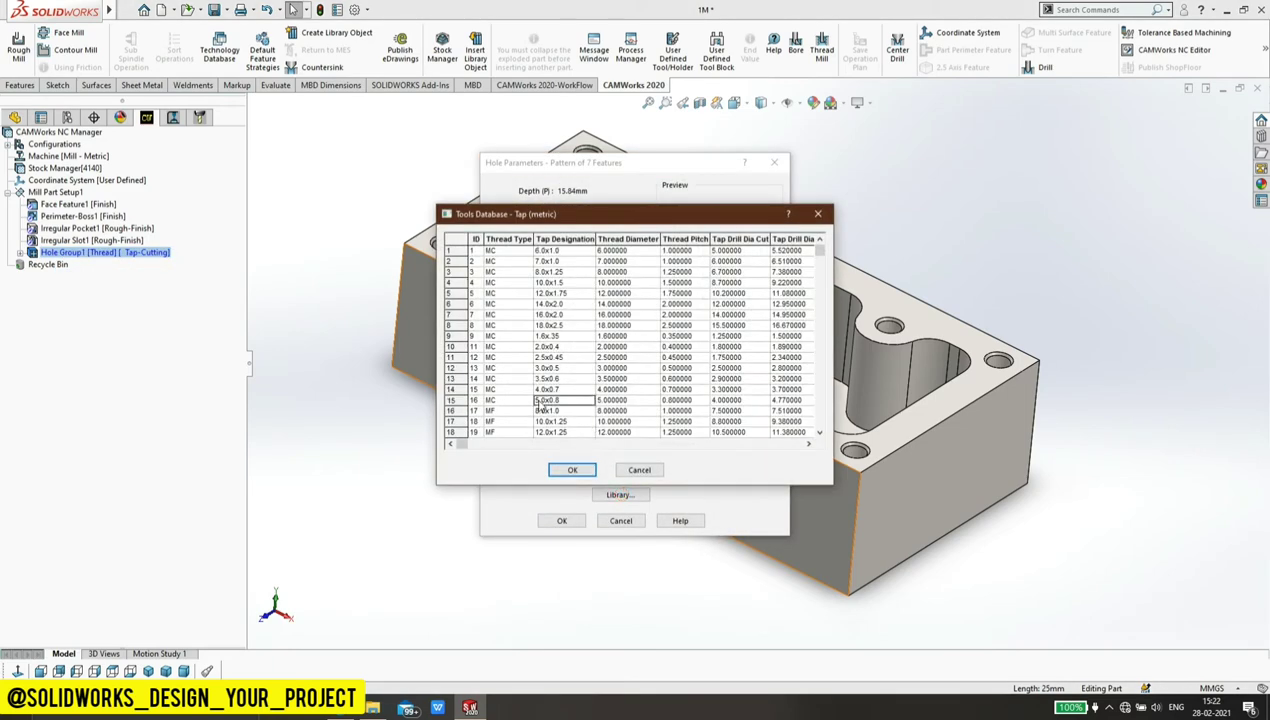
{"action": "left_click", "coordinate": [572, 470]}
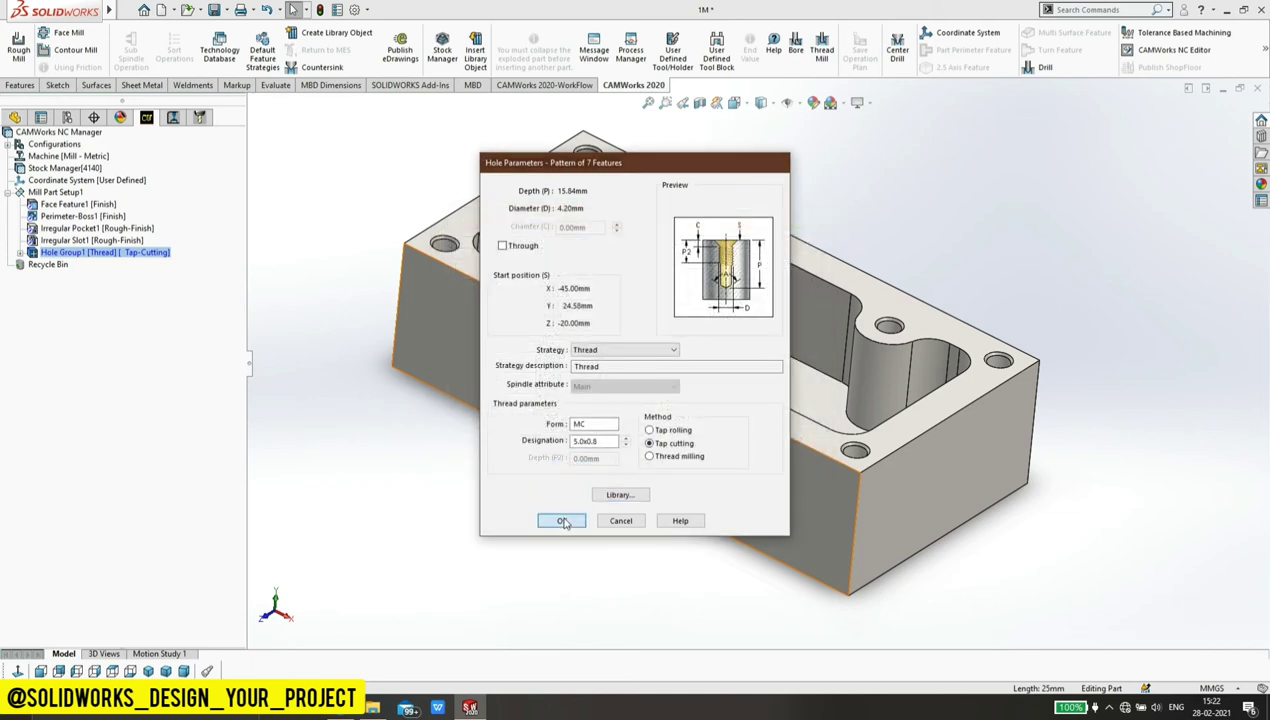
{"action": "left_click", "coordinate": [563, 521]}
{"action": "right_click", "coordinate": [61, 252]}
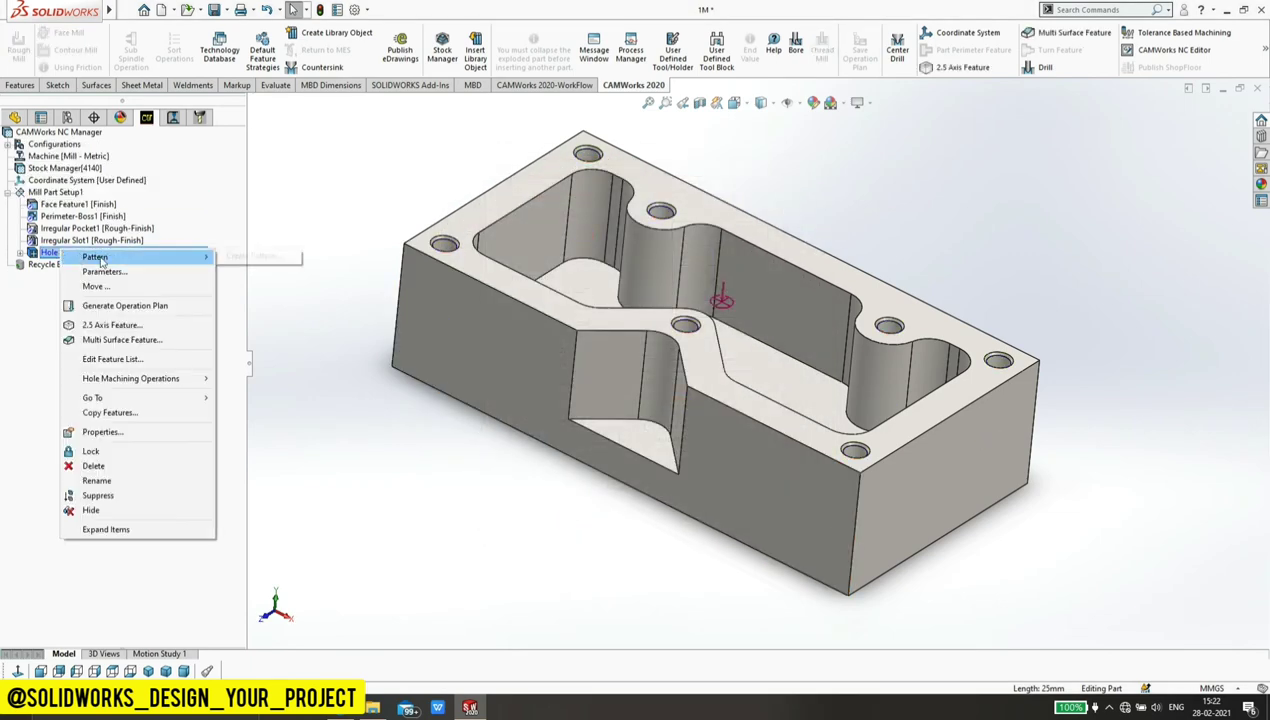
{"action": "left_click", "coordinate": [118, 305]}
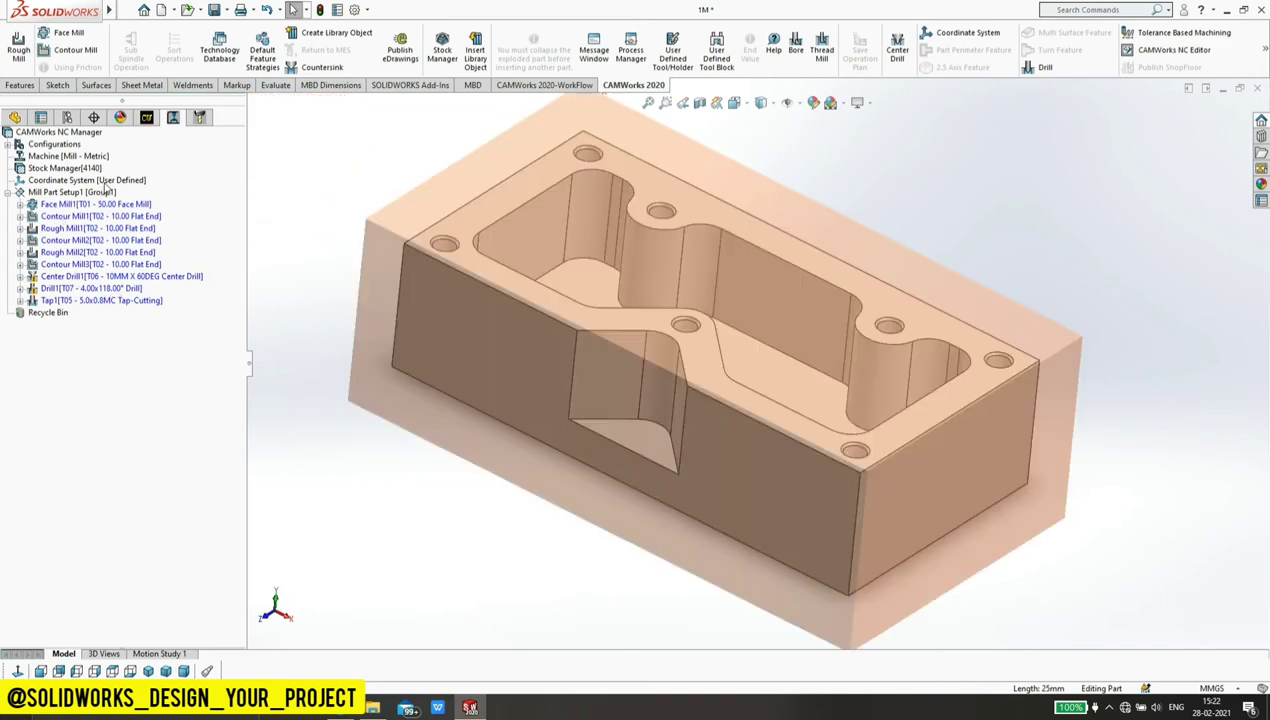
Step: Keep Center Drill1's cycle type as Spot Drilling and accept it
{"action": "left_click", "coordinate": [68, 277]}
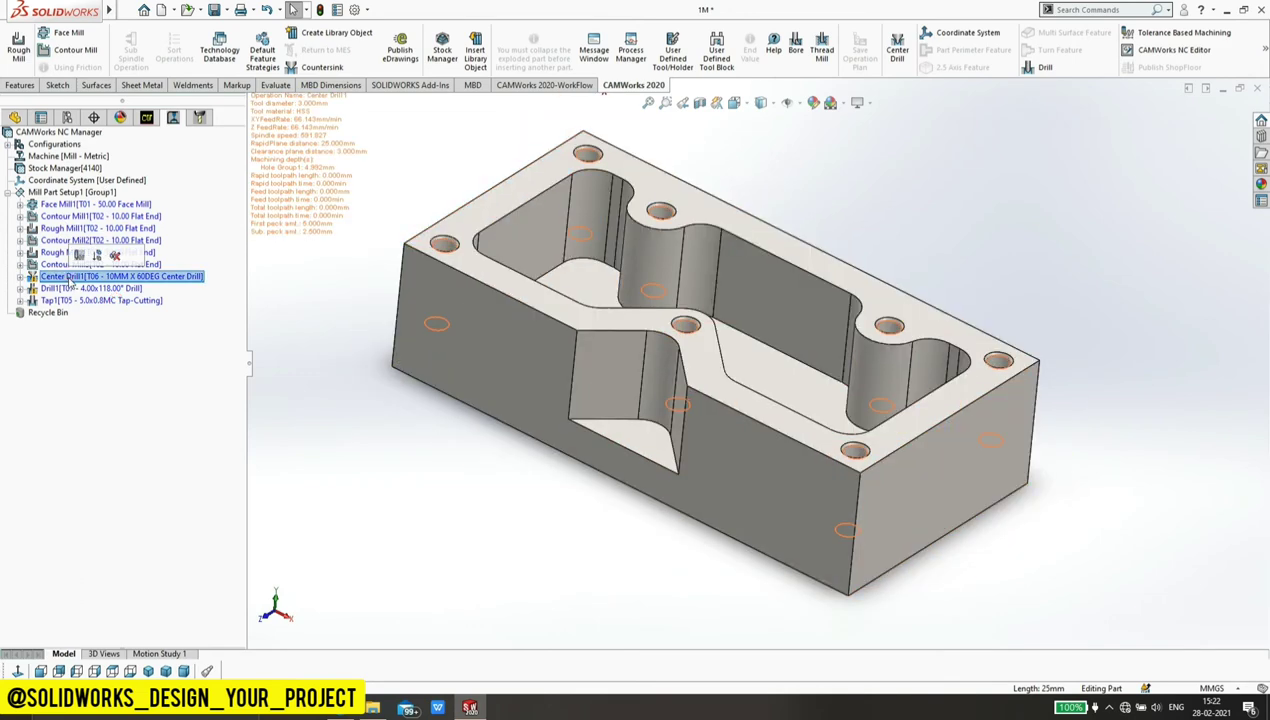
{"action": "right_click", "coordinate": [70, 280]}
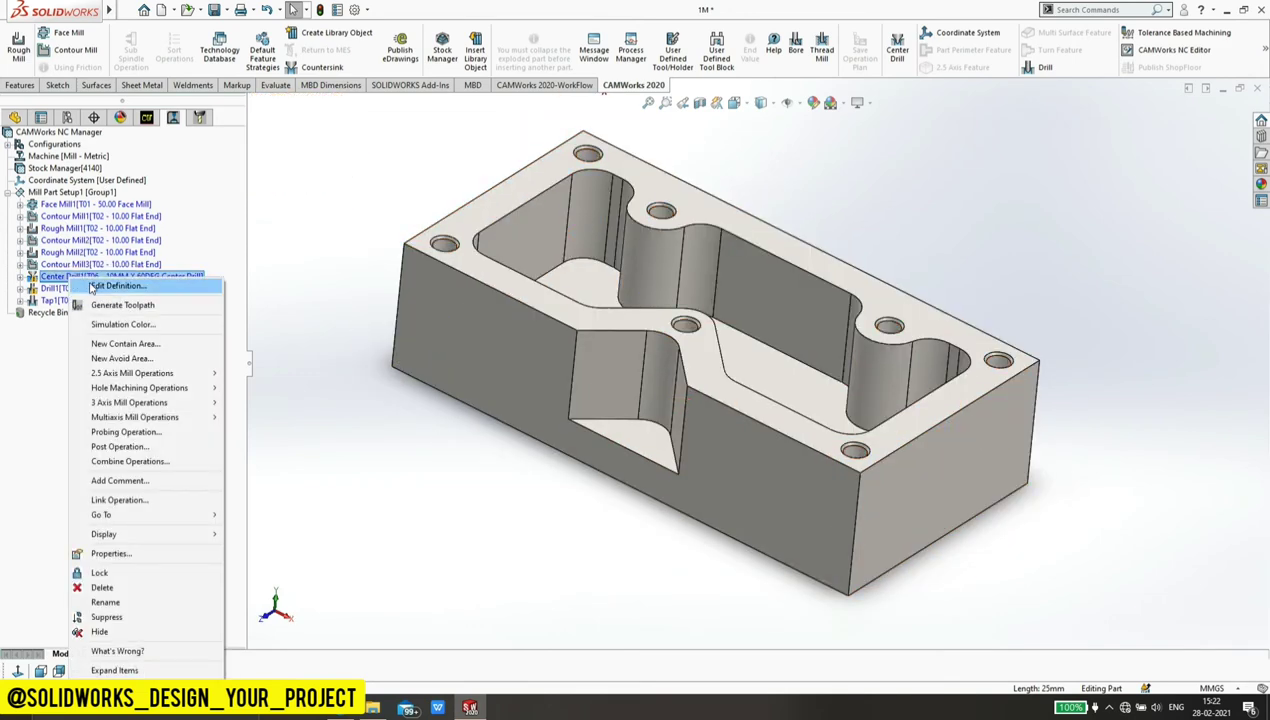
{"action": "left_click", "coordinate": [115, 286]}
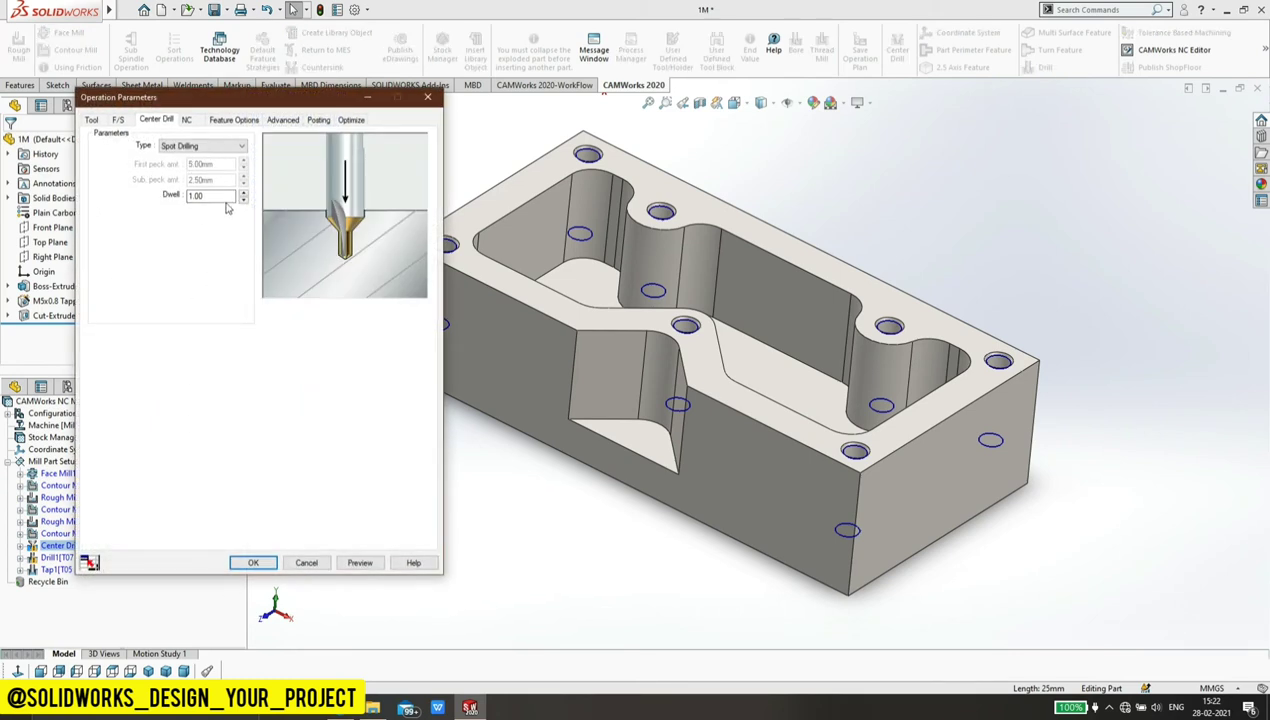
{"action": "left_click", "coordinate": [205, 146]}
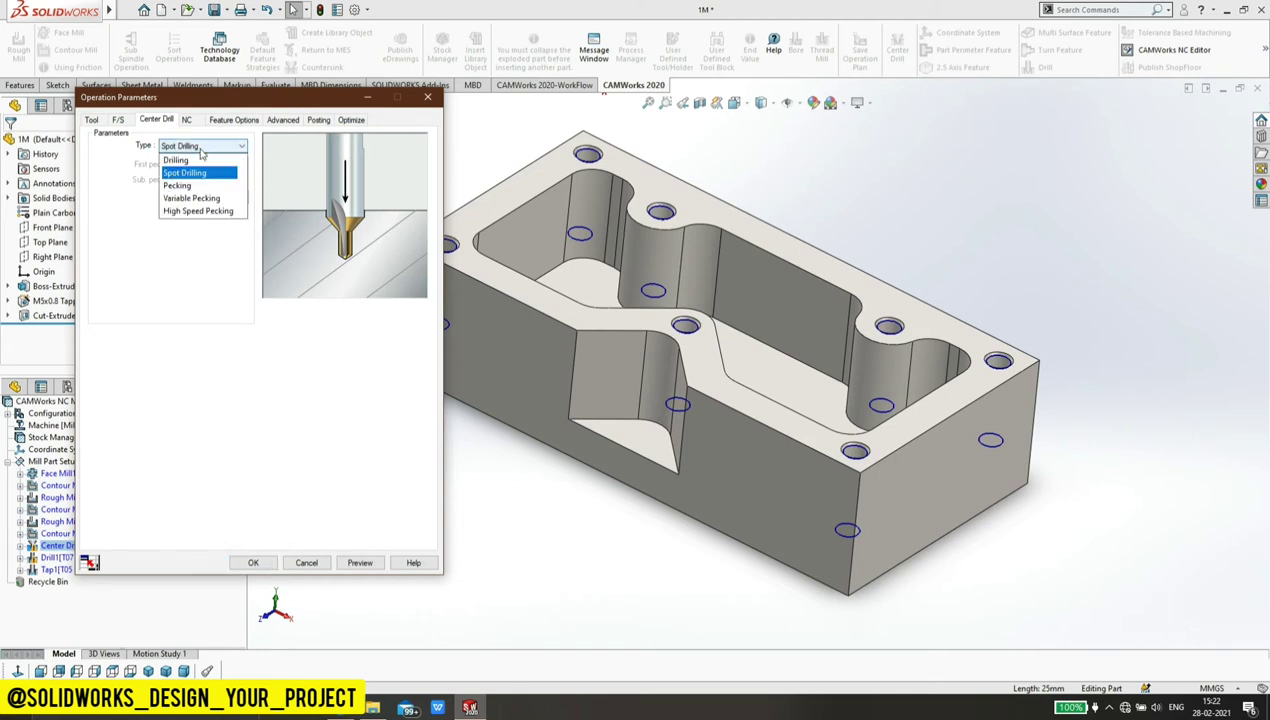
{"action": "left_click", "coordinate": [186, 185]}
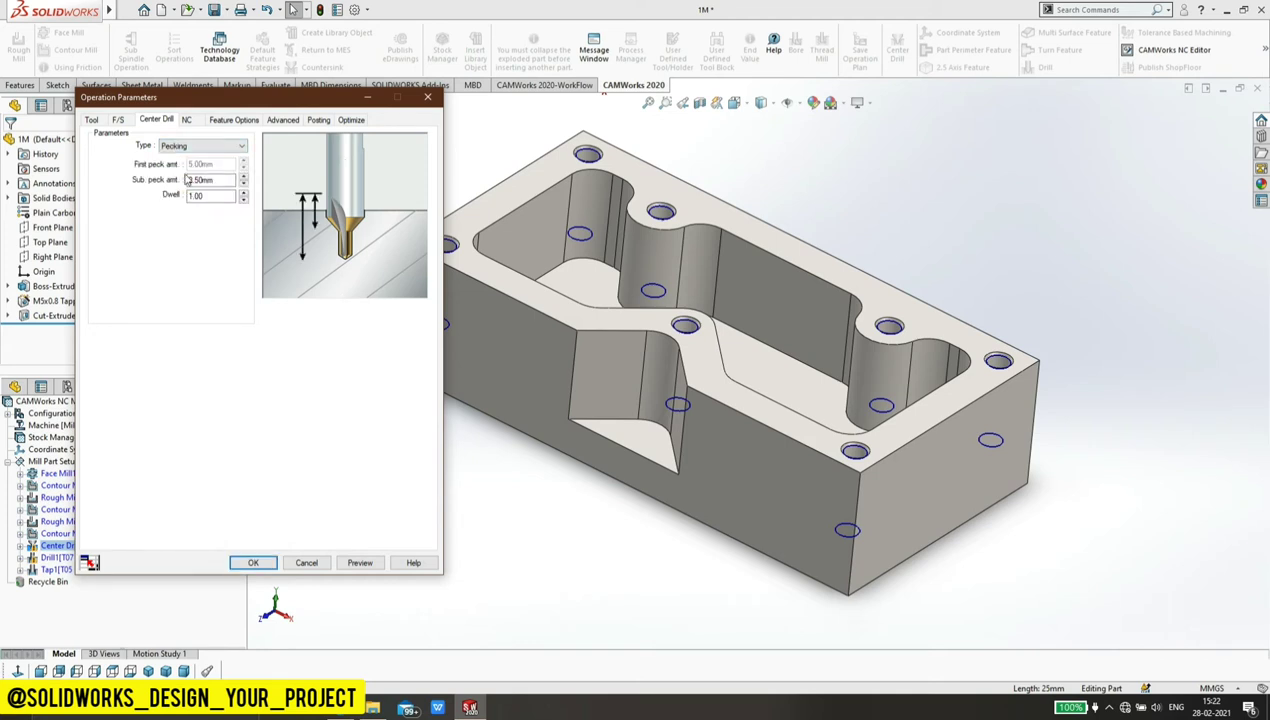
{"action": "left_click", "coordinate": [200, 146]}
{"action": "left_click", "coordinate": [185, 170]}
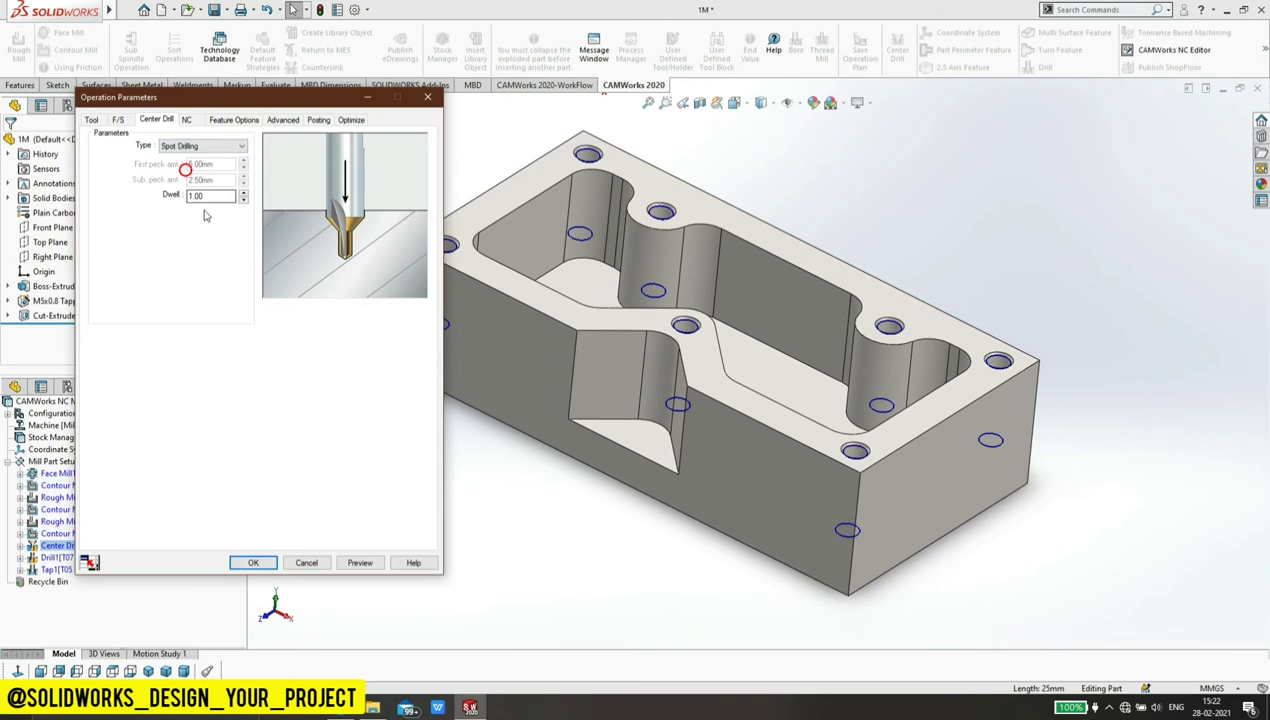
{"action": "left_click", "coordinate": [253, 562]}
Step: Set Drill1 to a Pecking cycle with a 5 mm sub peck amount
{"action": "right_click", "coordinate": [66, 289]}
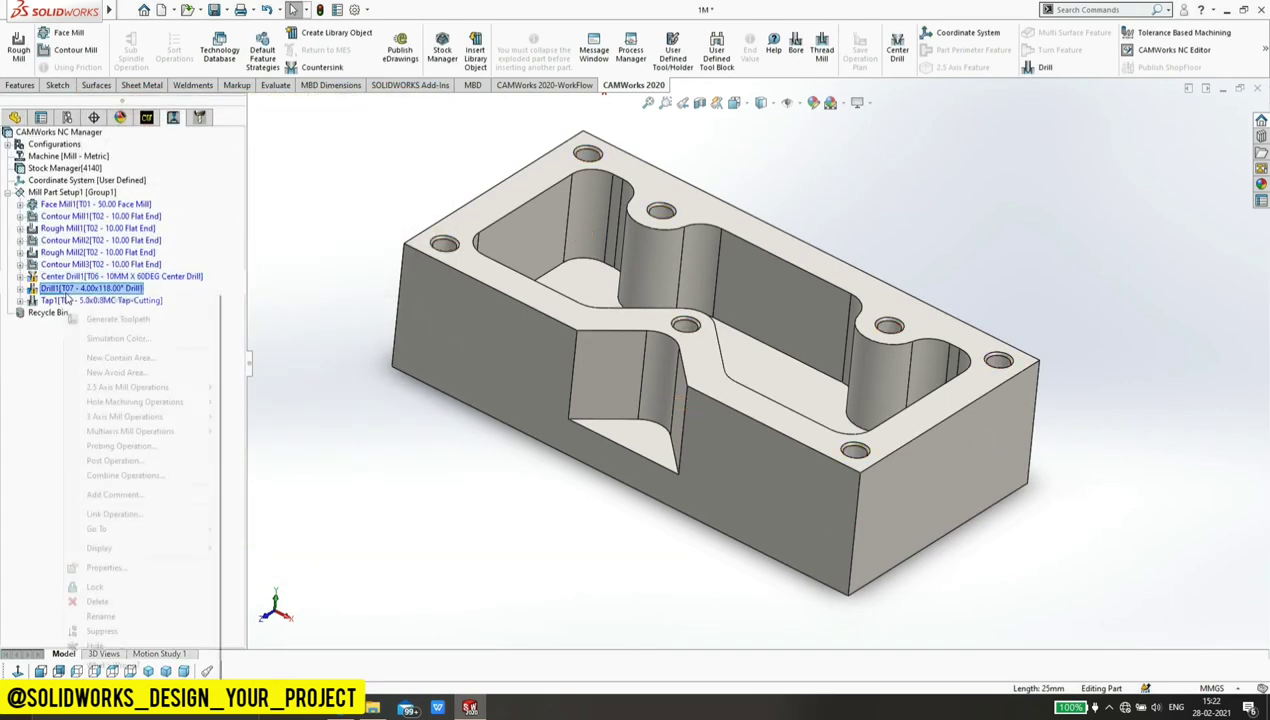
{"action": "left_click", "coordinate": [68, 299]}
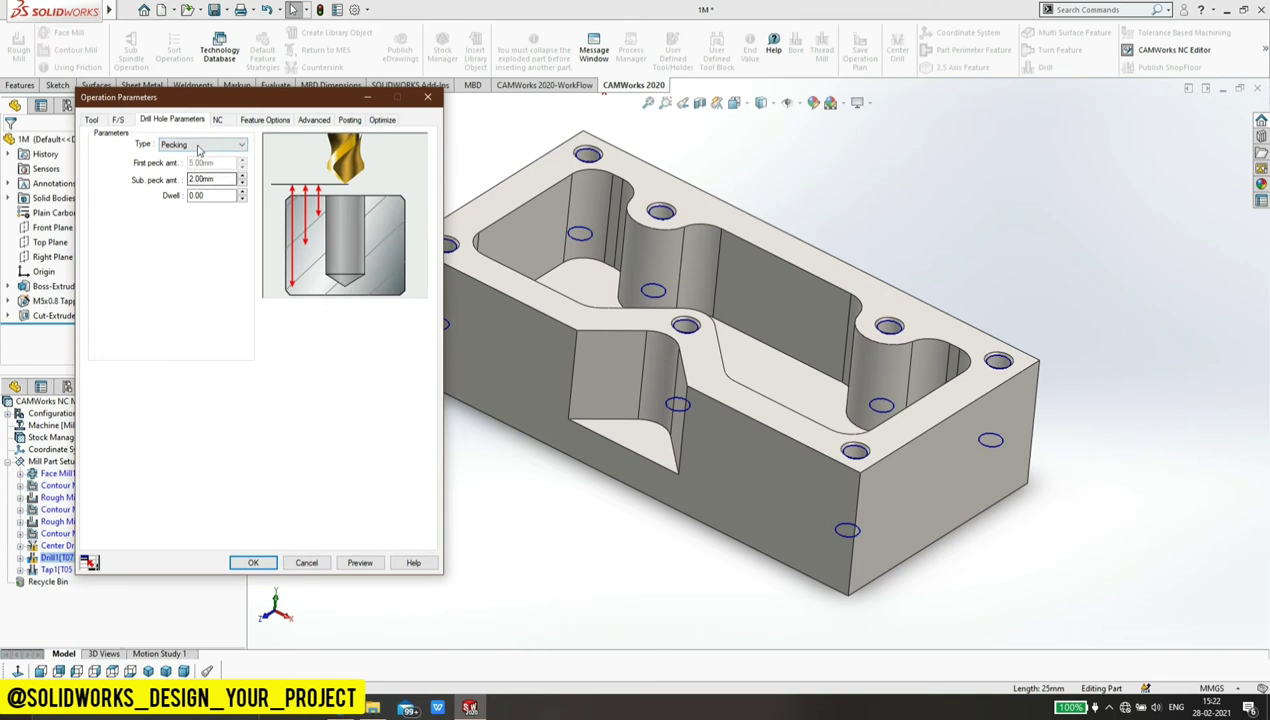
{"action": "left_click", "coordinate": [199, 149]}
{"action": "left_click", "coordinate": [201, 181]}
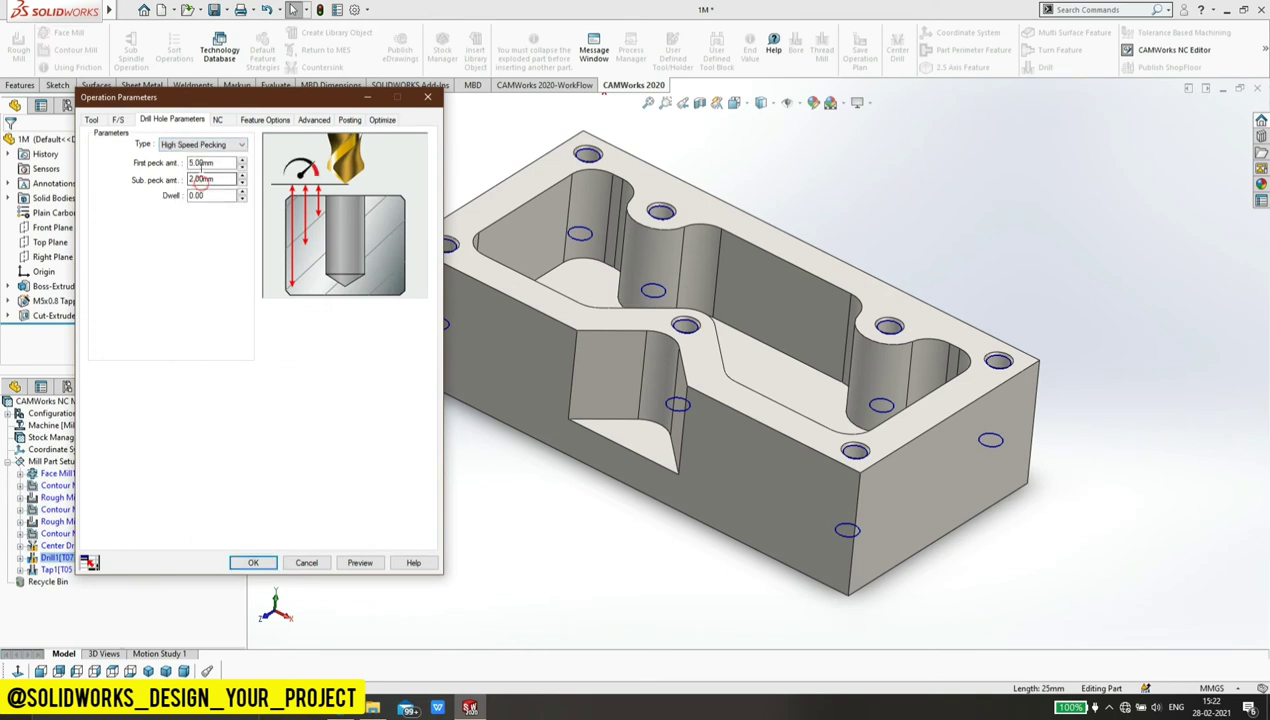
{"action": "left_click", "coordinate": [200, 148]}
{"action": "left_click", "coordinate": [200, 157]}
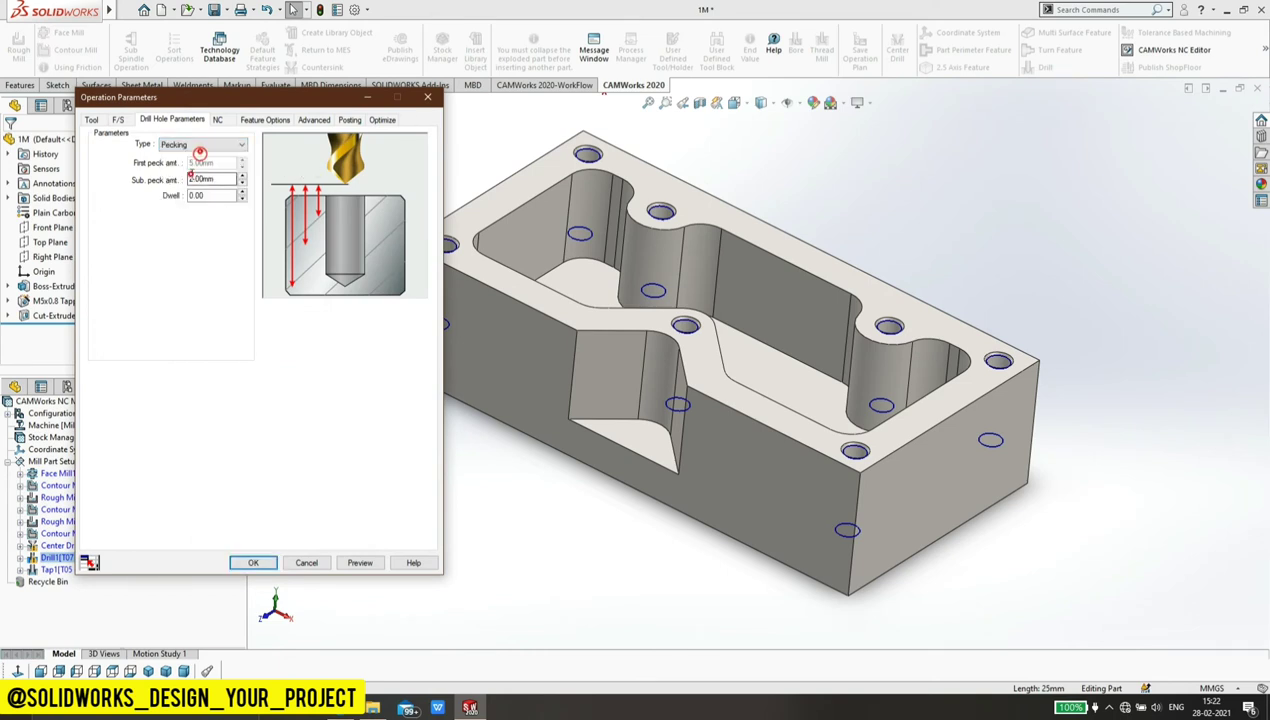
{"action": "left_click", "coordinate": [190, 177]}
{"action": "left_click", "coordinate": [214, 195]}
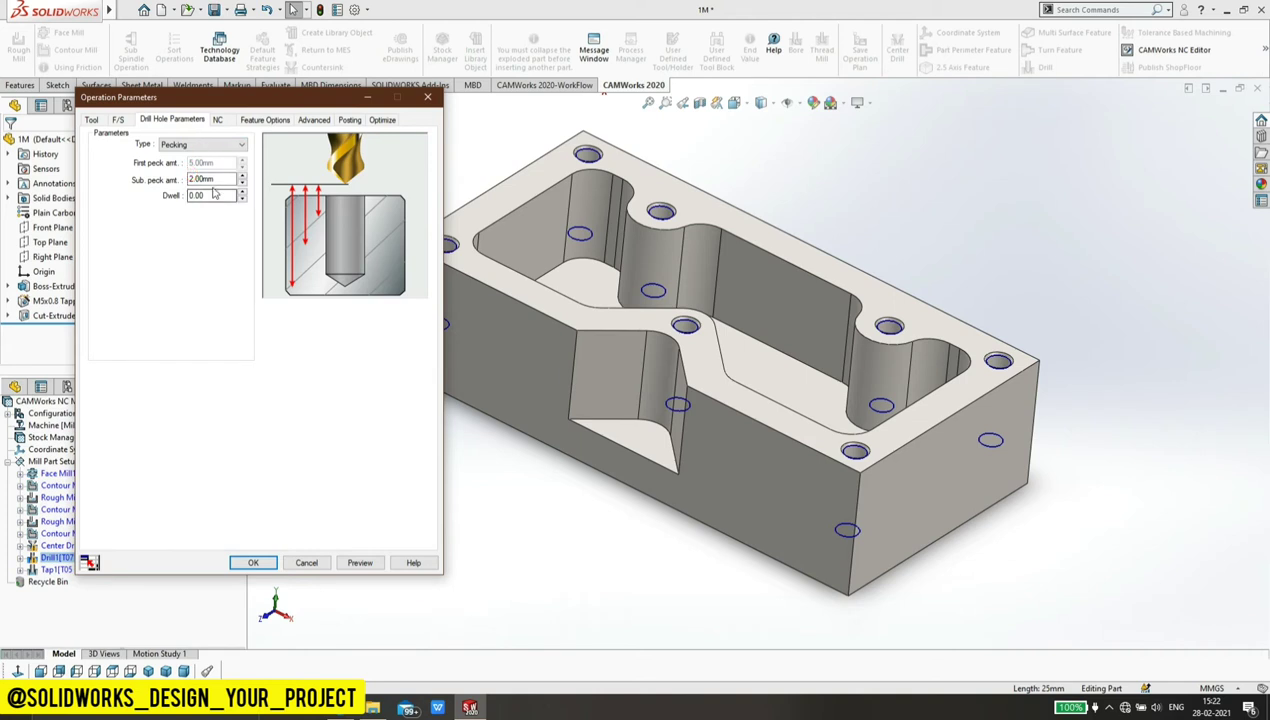
{"action": "double_click", "coordinate": [219, 180]}
{"action": "type", "text": "5"}
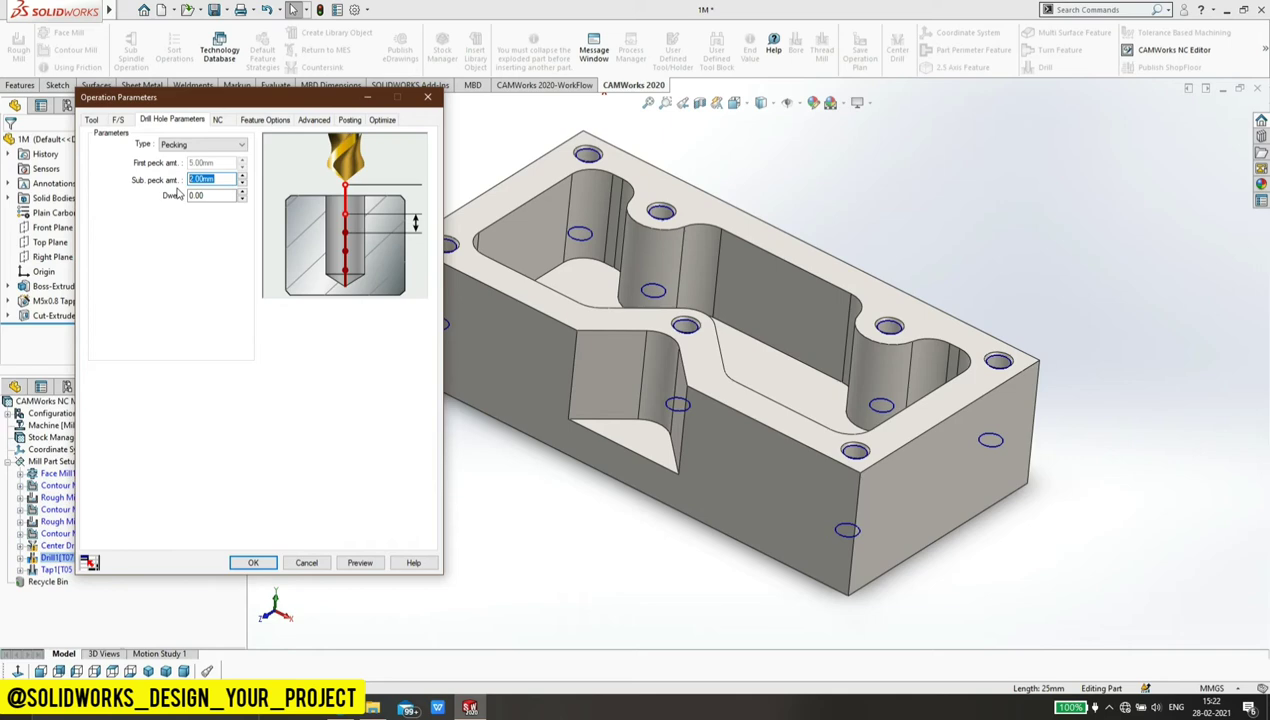
{"action": "left_click", "coordinate": [250, 562]}
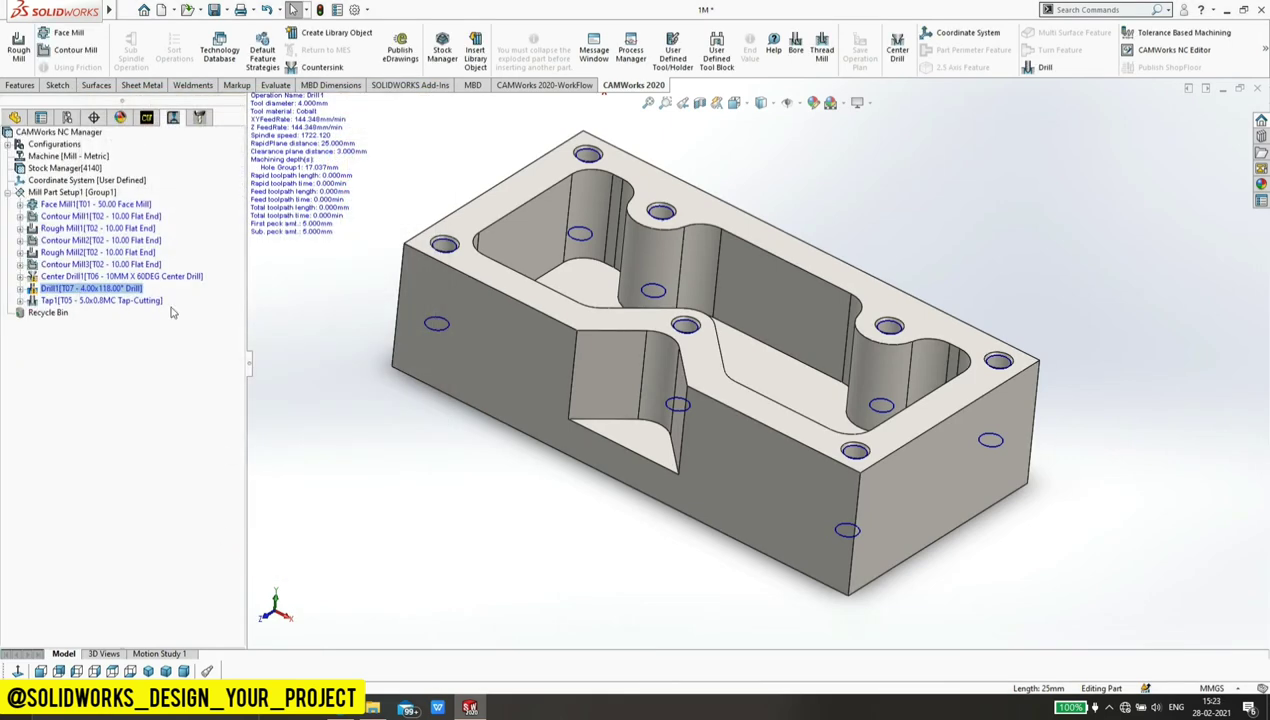
{"action": "right_click", "coordinate": [58, 301]}
{"action": "left_click", "coordinate": [62, 308]}
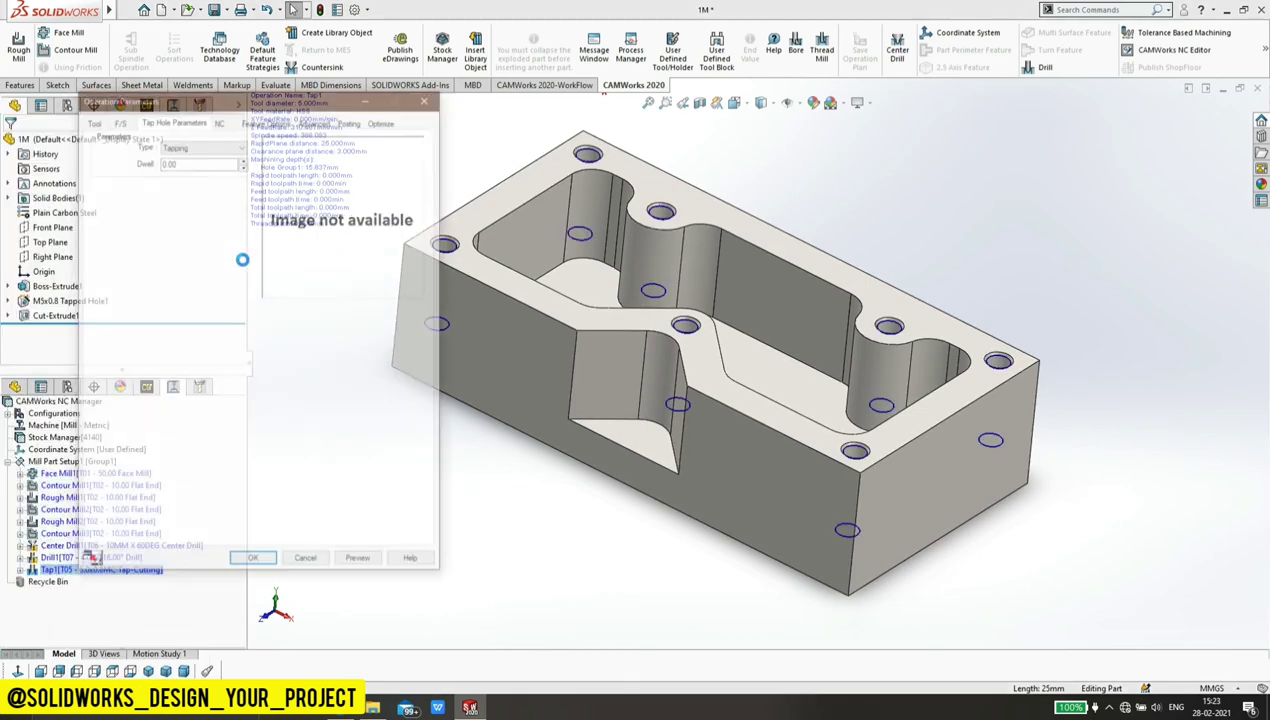
{"action": "left_click", "coordinate": [210, 145]}
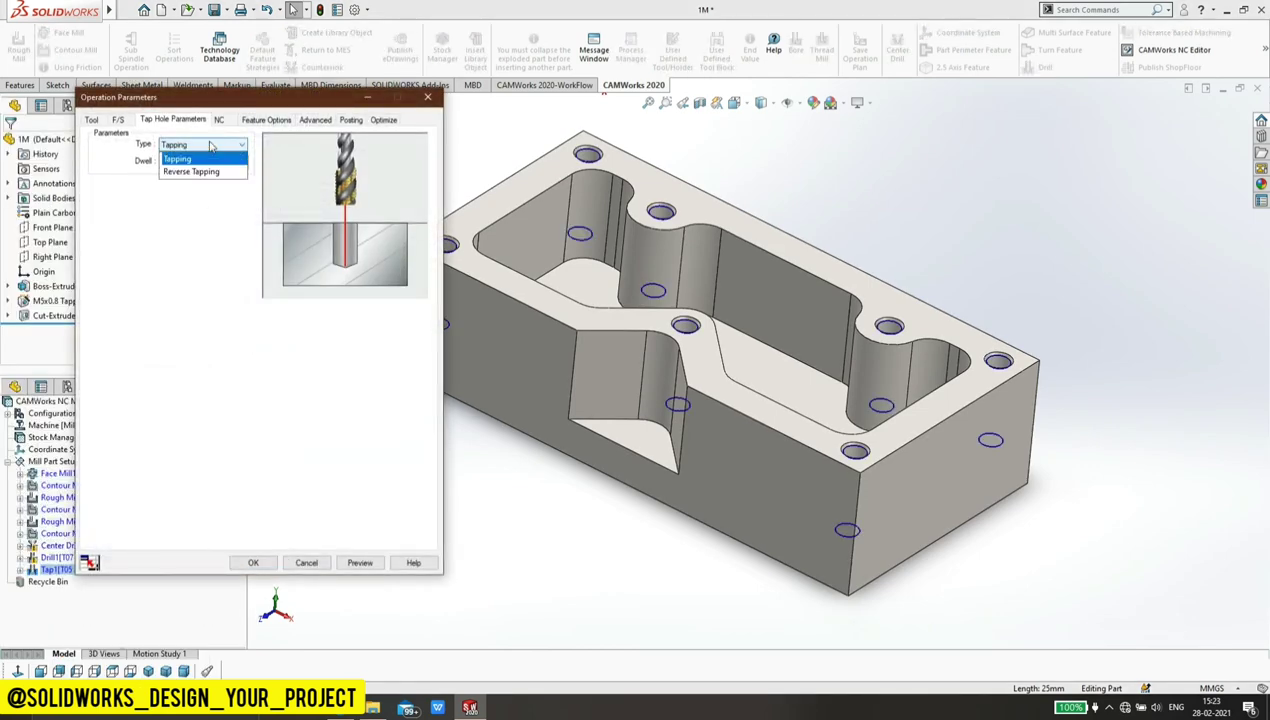
{"action": "left_click", "coordinate": [210, 146]}
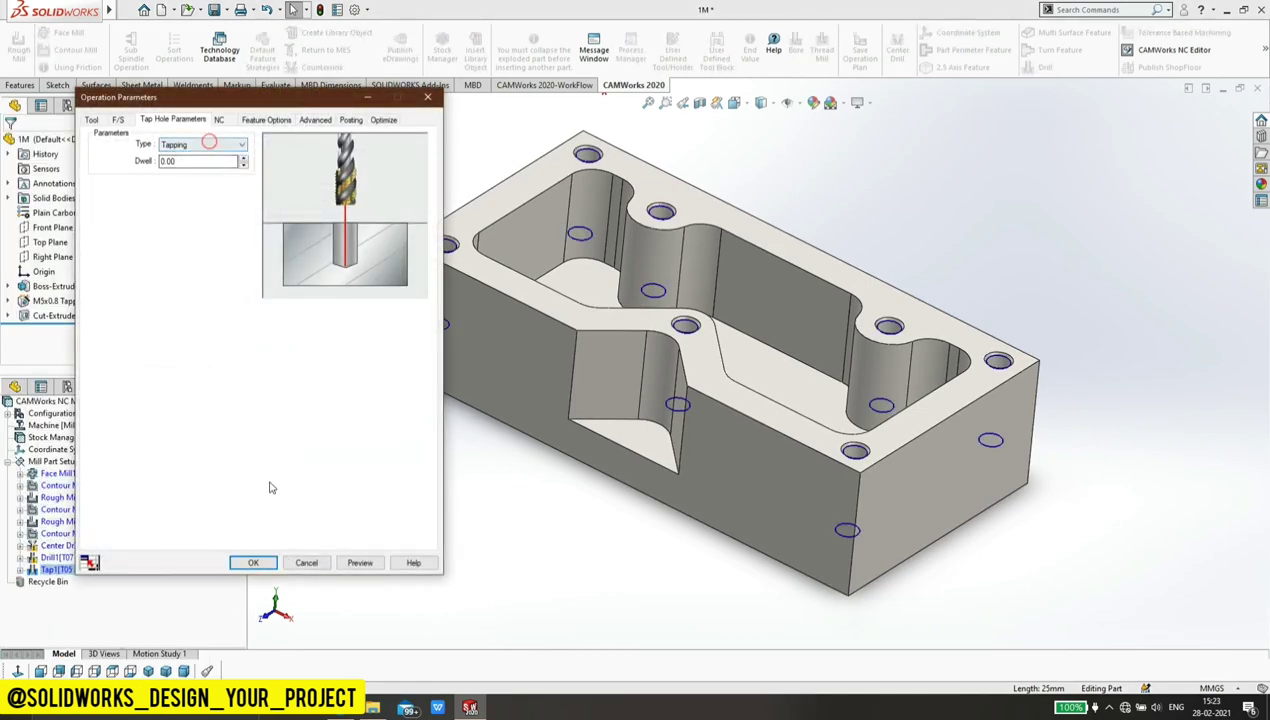
{"action": "left_click", "coordinate": [250, 563]}
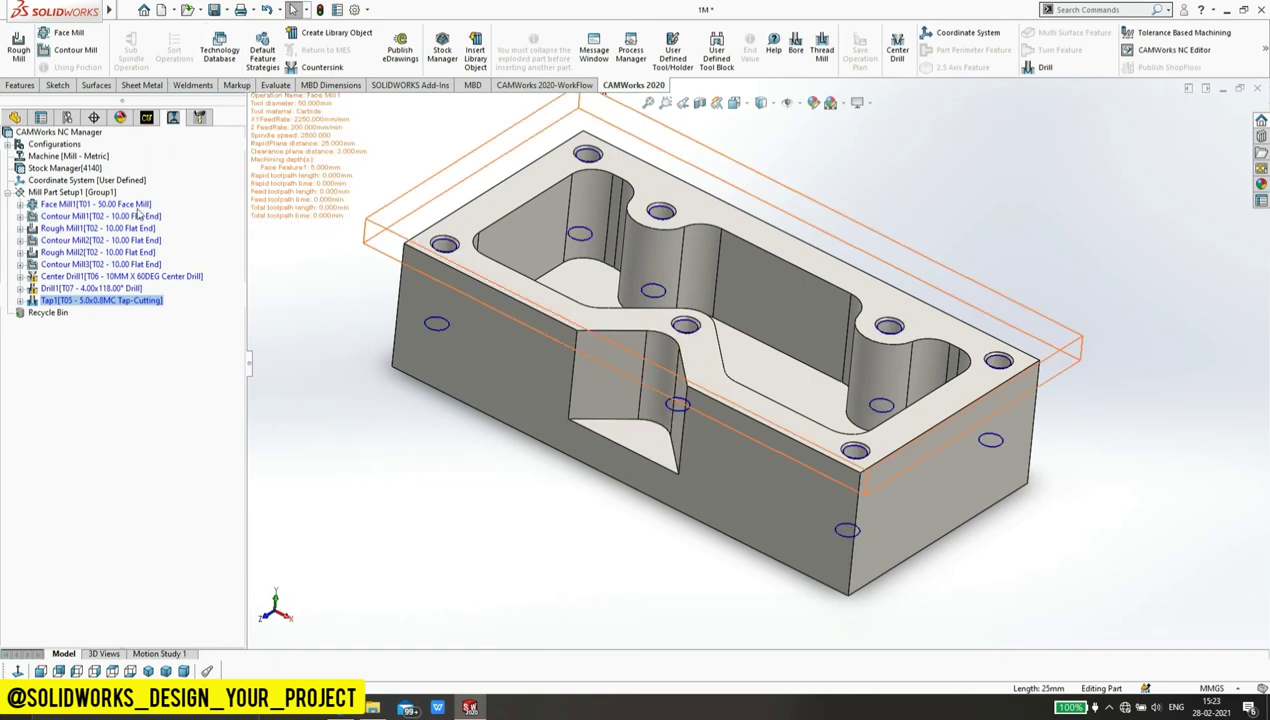
Step: Generate all toolpaths, then move Center Drill1 onto T03 and Drill1 onto the 4.20 mm T04 drill
{"action": "right_click", "coordinate": [55, 192]}
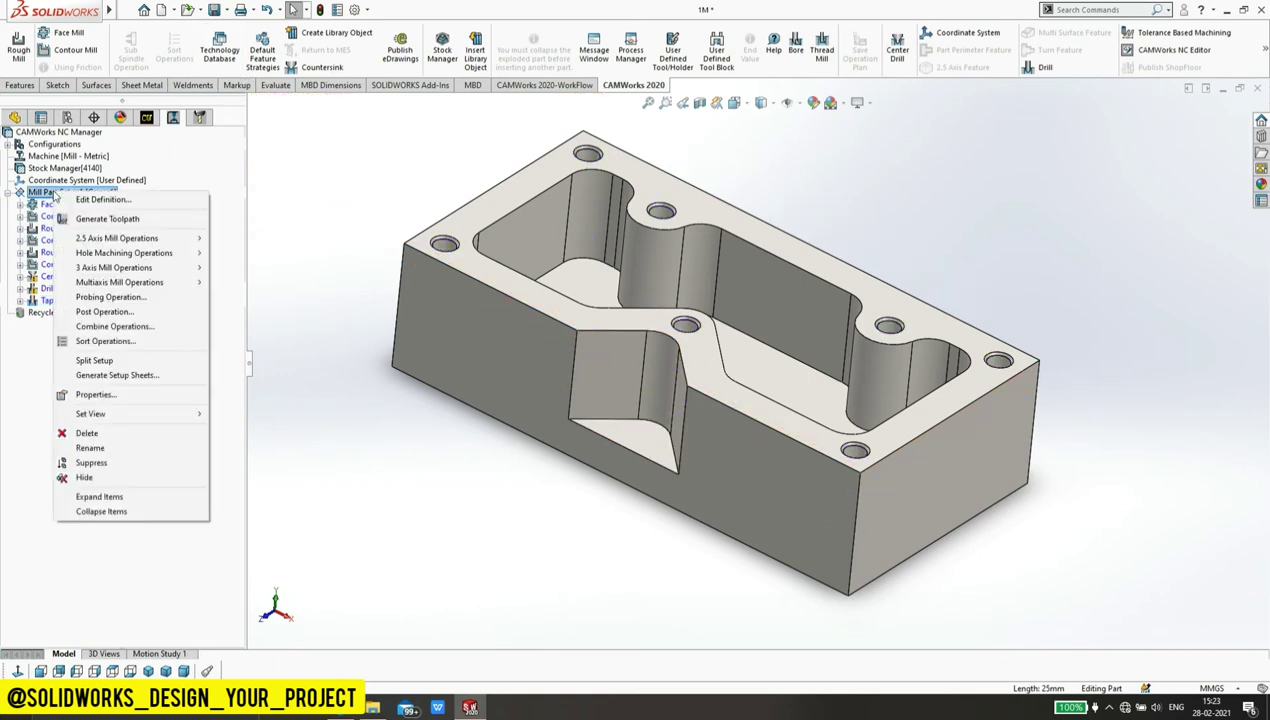
{"action": "left_click", "coordinate": [92, 222]}
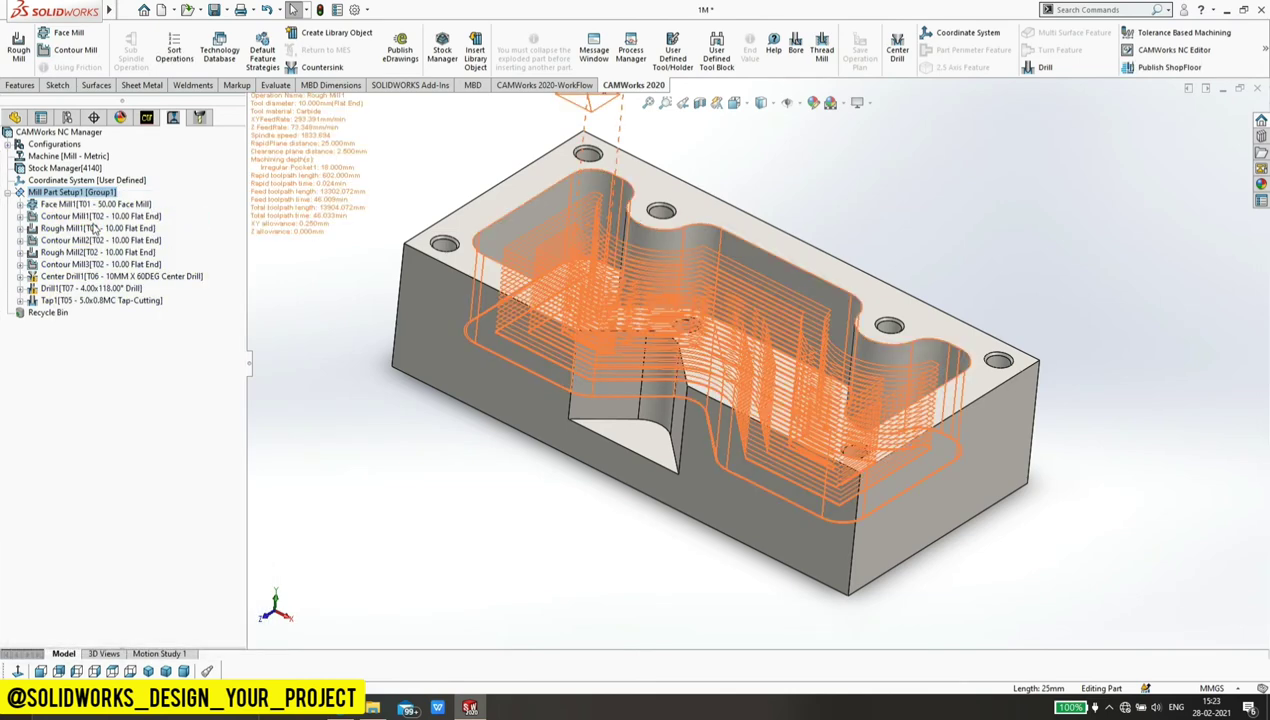
{"action": "left_click", "coordinate": [199, 118]}
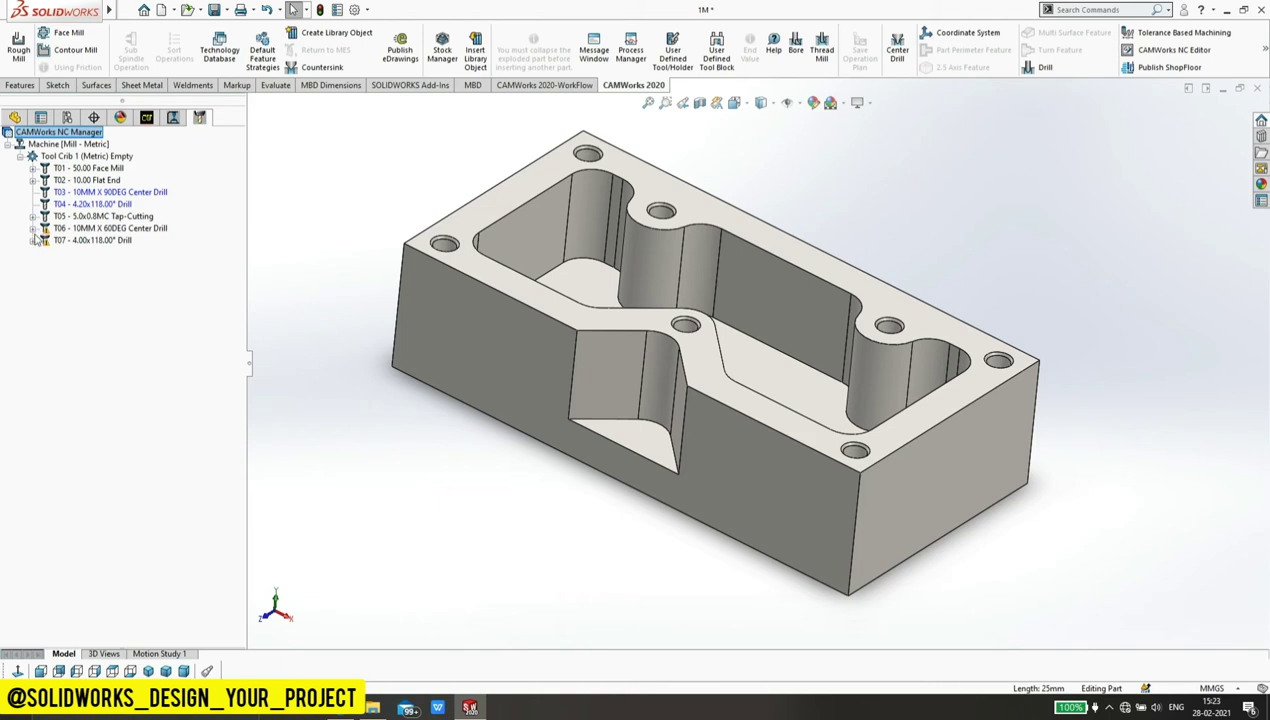
{"action": "mouse_move", "coordinate": [145, 240]}
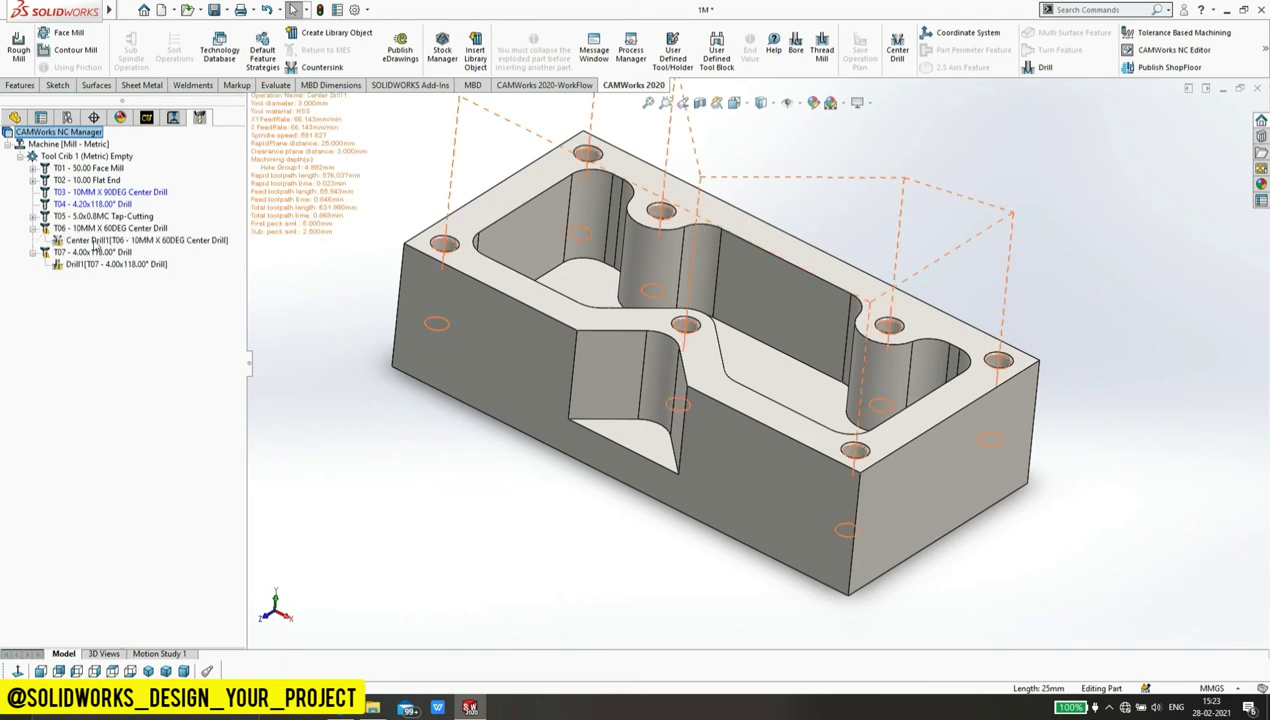
{"action": "left_click_drag", "start_coordinate": [94, 241], "coordinate": [102, 195]}
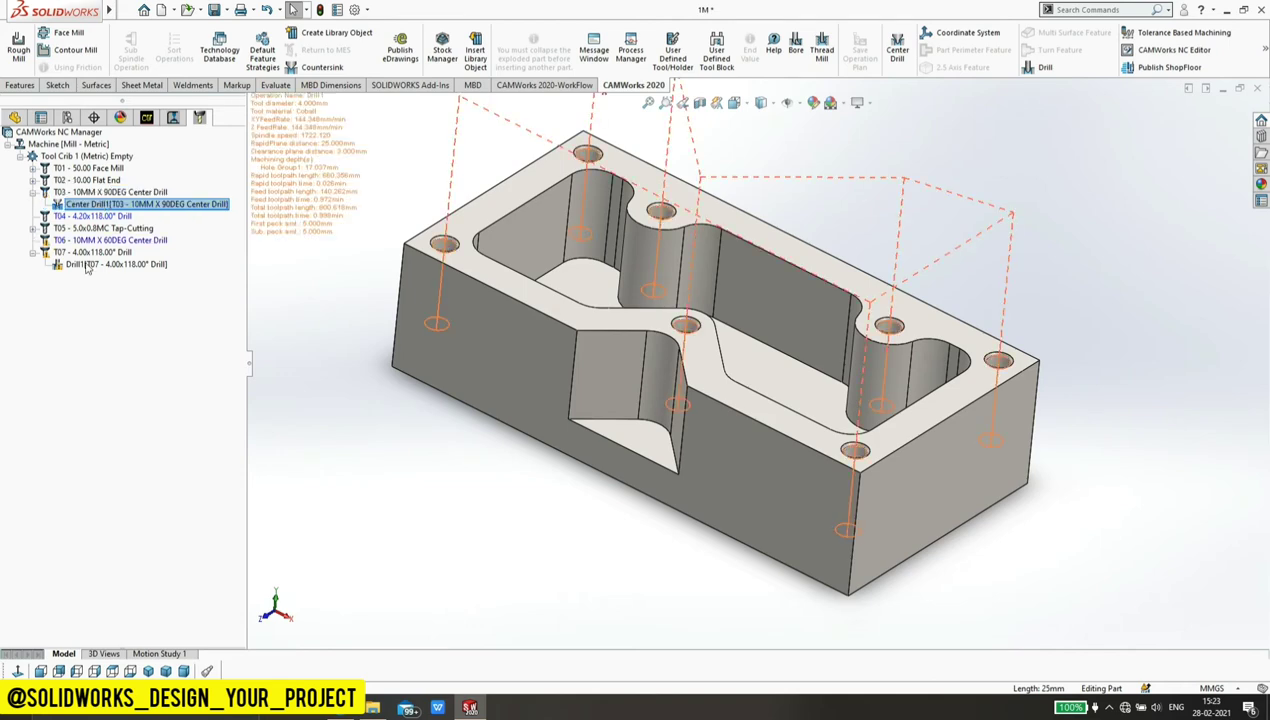
{"action": "left_click_drag", "start_coordinate": [85, 268], "coordinate": [88, 216]}
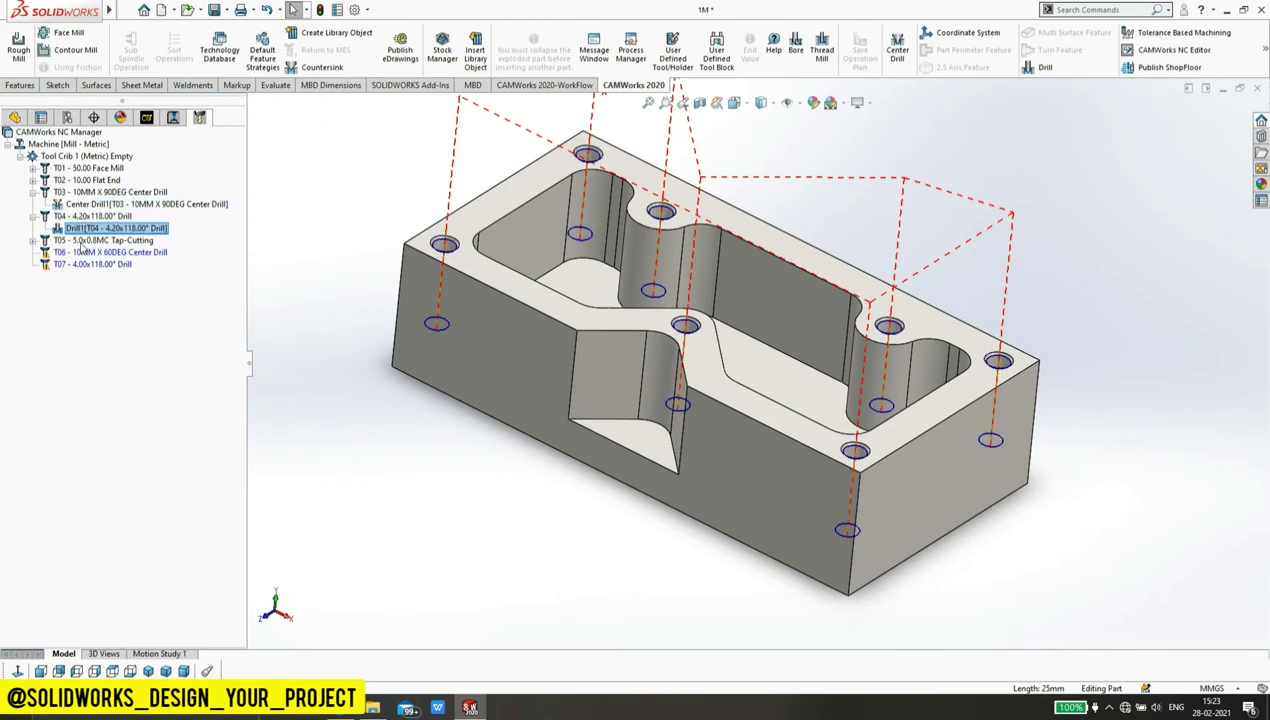
Step: Delete the unused T06 center drill and T07 drill from Tool Crib 1
{"action": "left_click", "coordinate": [74, 256]}
{"action": "key", "text": "Delete"}
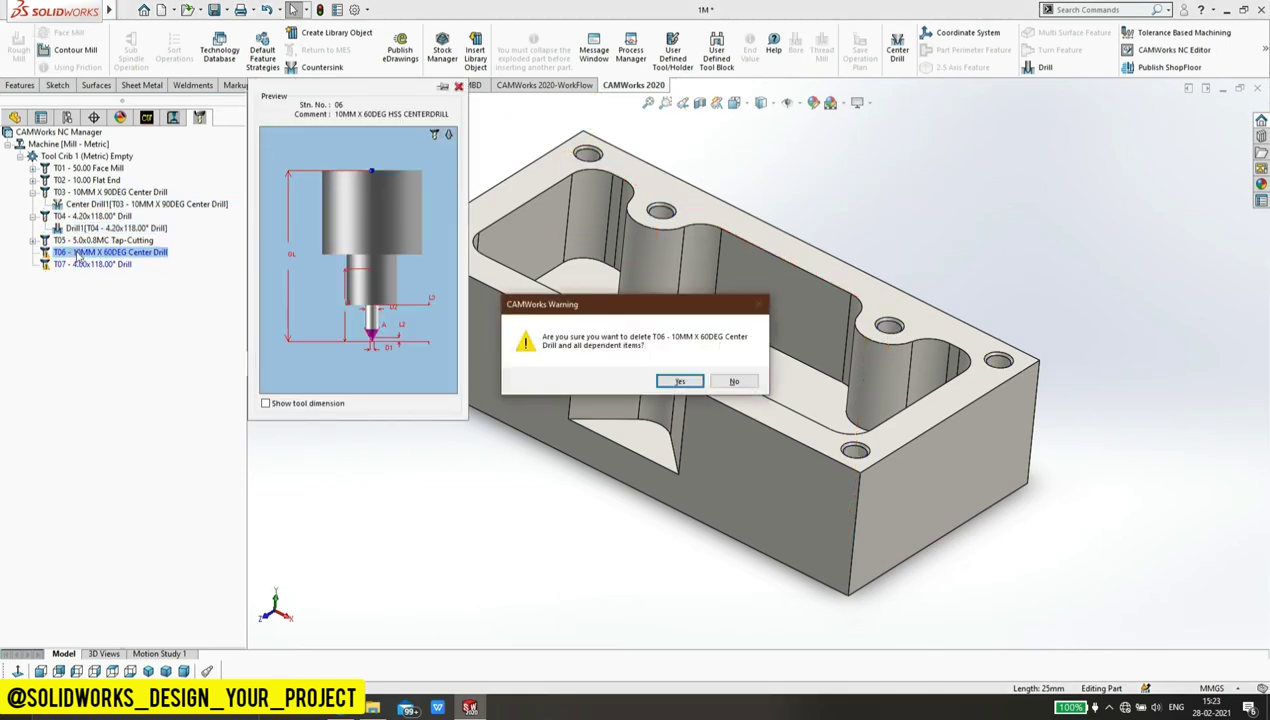
{"action": "key", "text": "Return"}
{"action": "left_click", "coordinate": [78, 256]}
{"action": "key", "text": "Delete"}
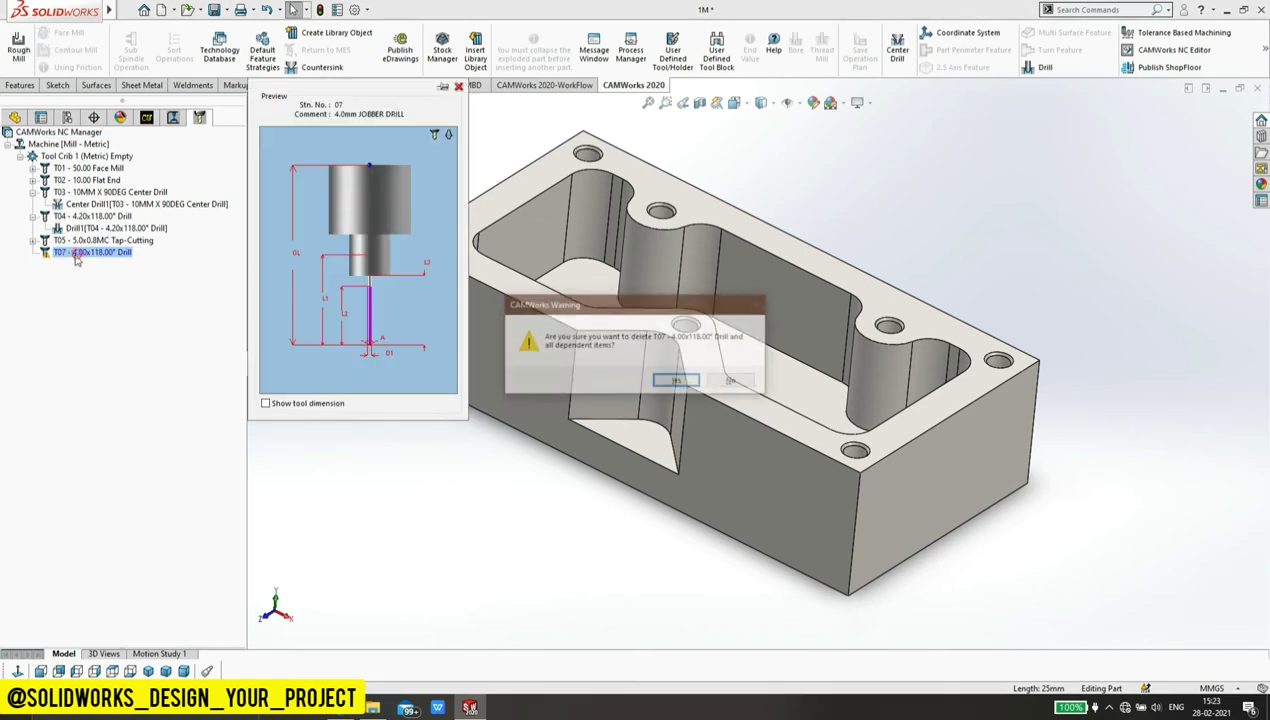
{"action": "key", "text": "Return"}
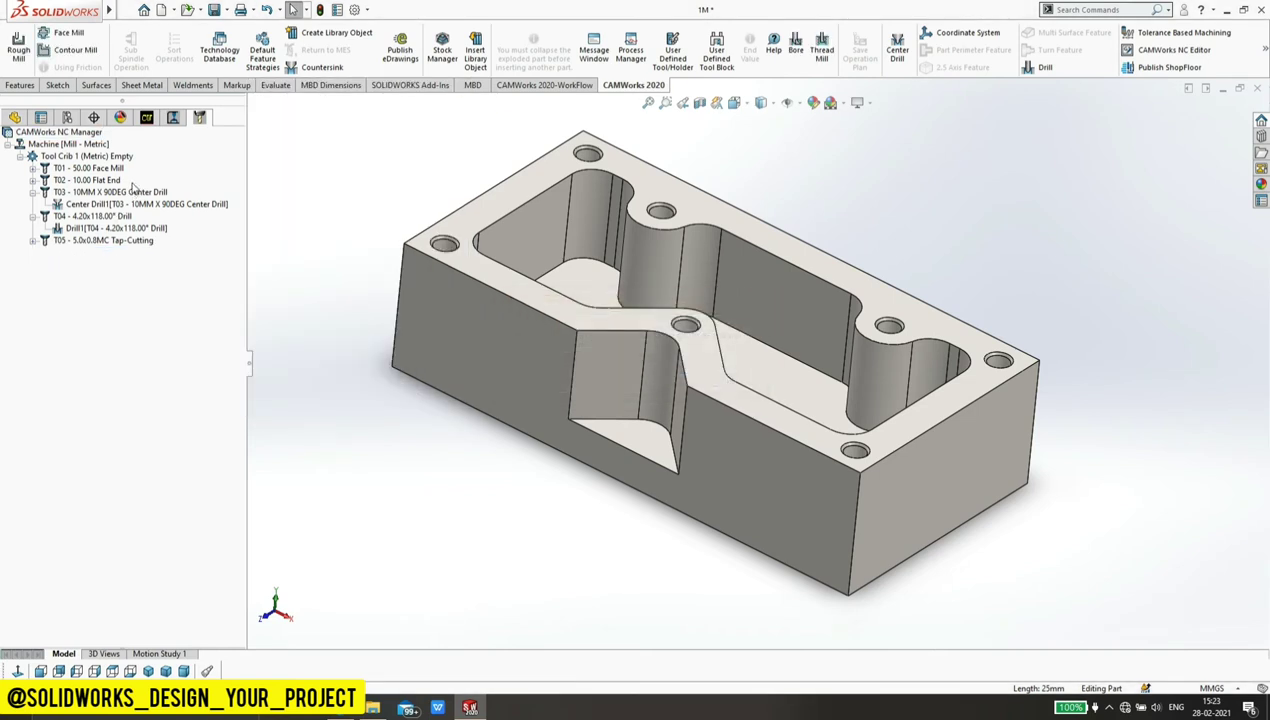
{"action": "right_click", "coordinate": [66, 160]}
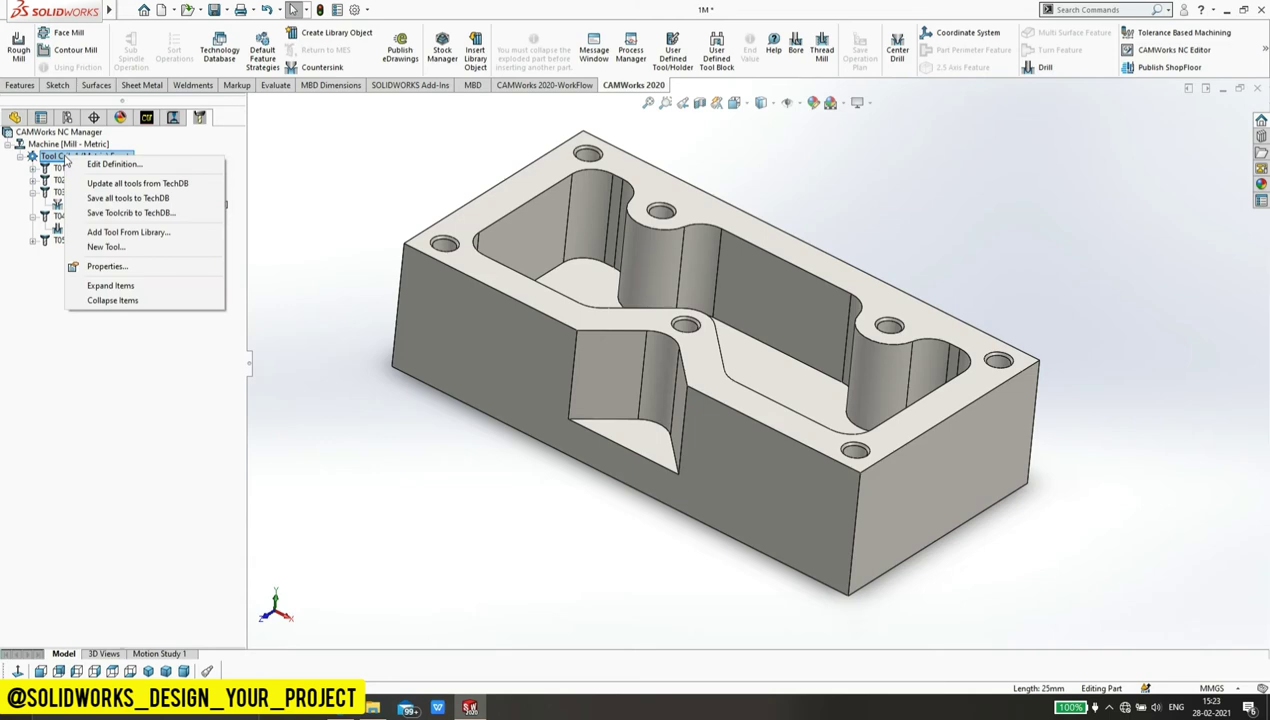
{"action": "left_click", "coordinate": [44, 160]}
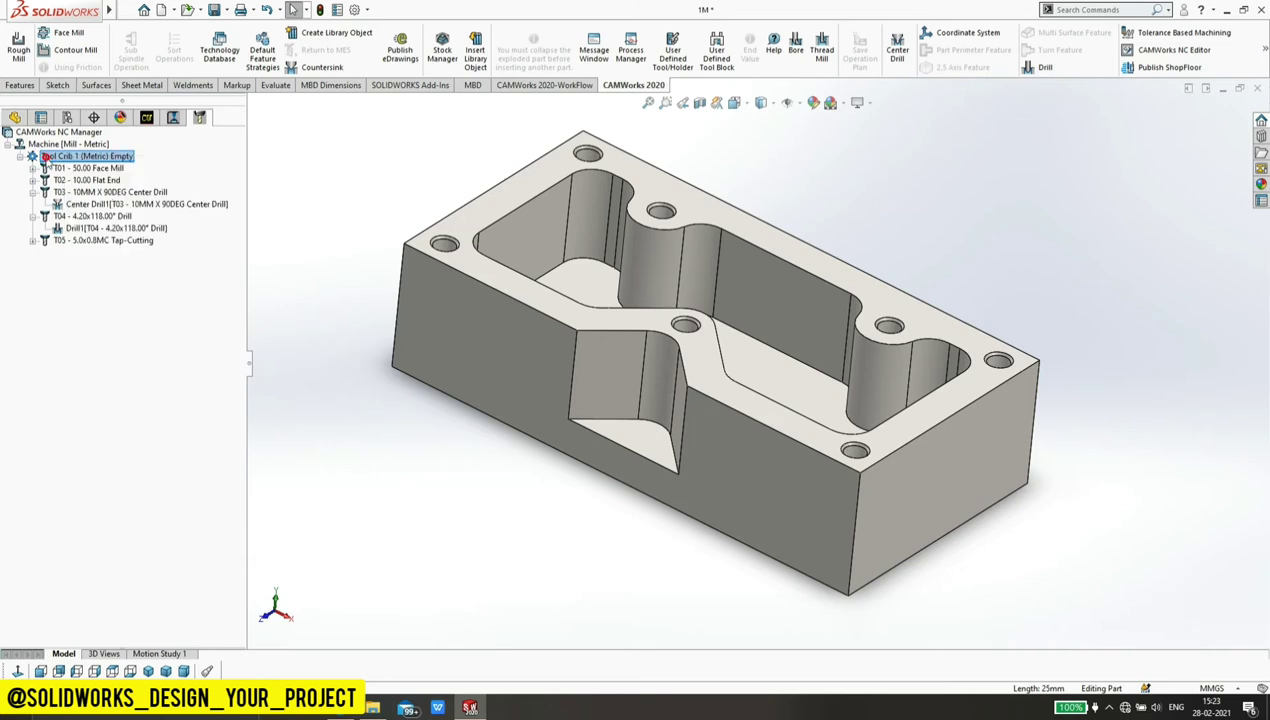
{"action": "left_click", "coordinate": [173, 117]}
Step: Open the Mill Part Setup1 toolpath simulation in an isometric view, then close it
{"action": "right_click", "coordinate": [46, 192]}
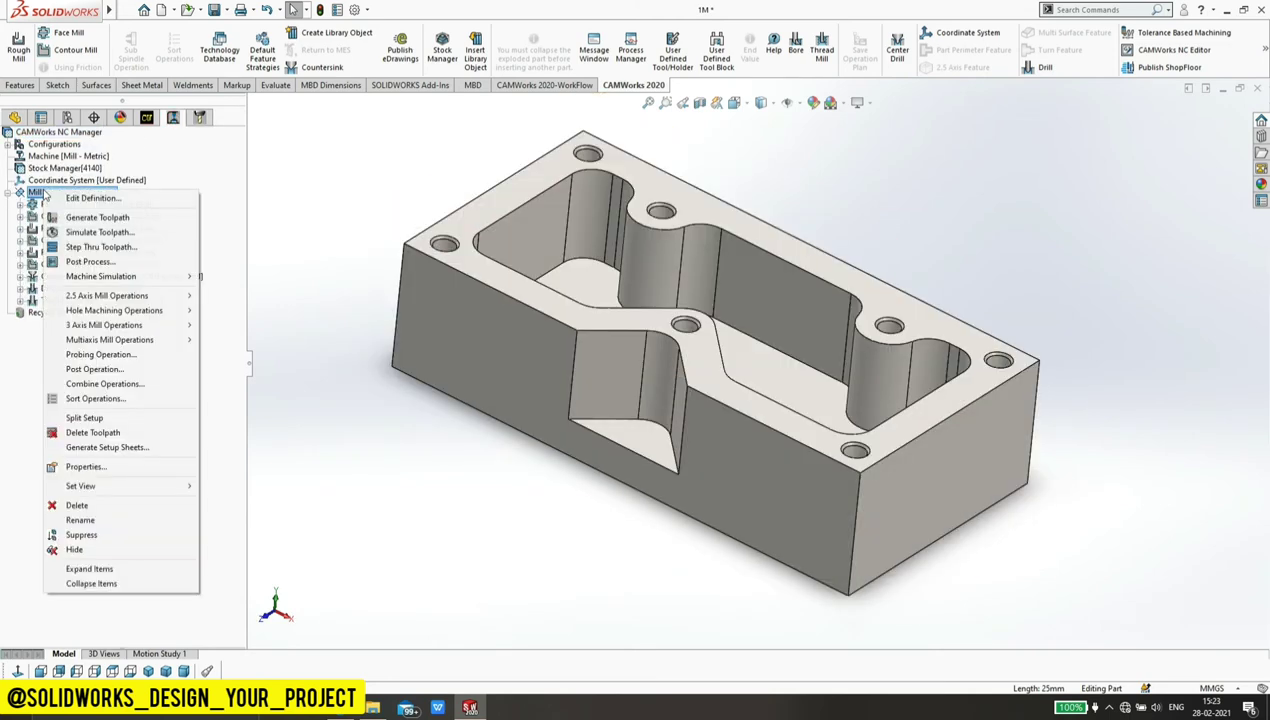
{"action": "left_click", "coordinate": [82, 232]}
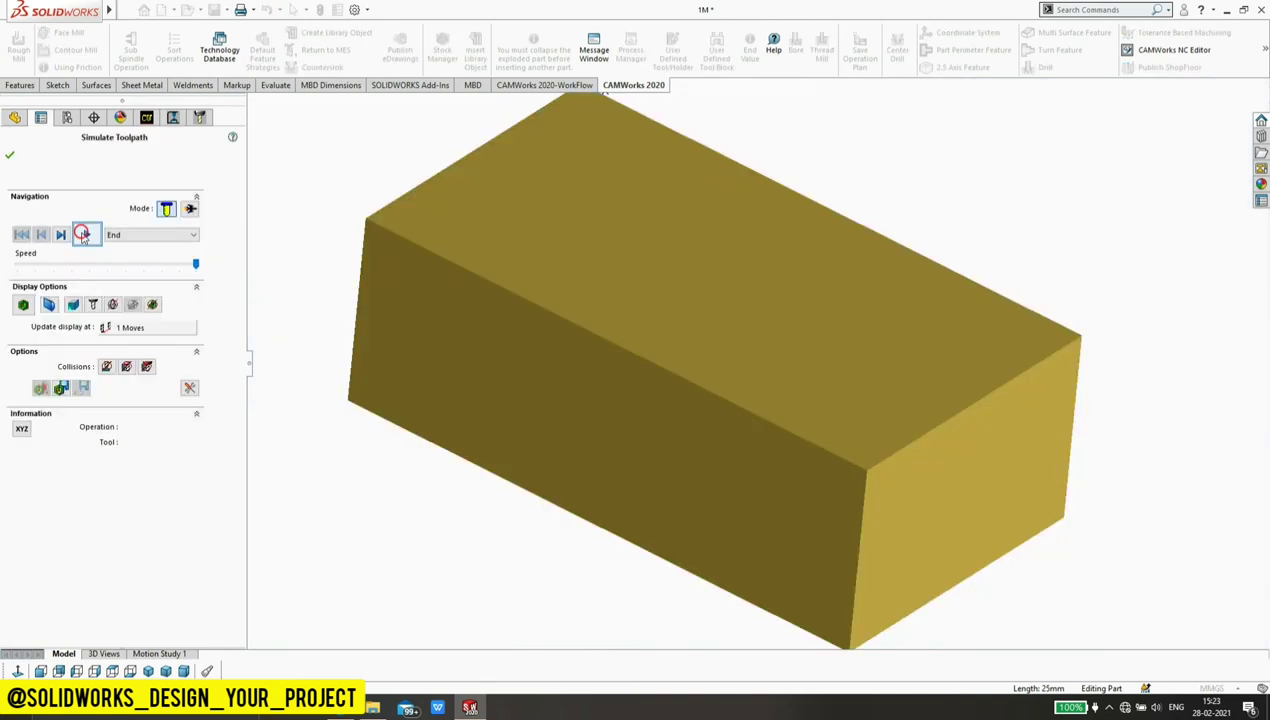
{"action": "left_click", "coordinate": [148, 671]}
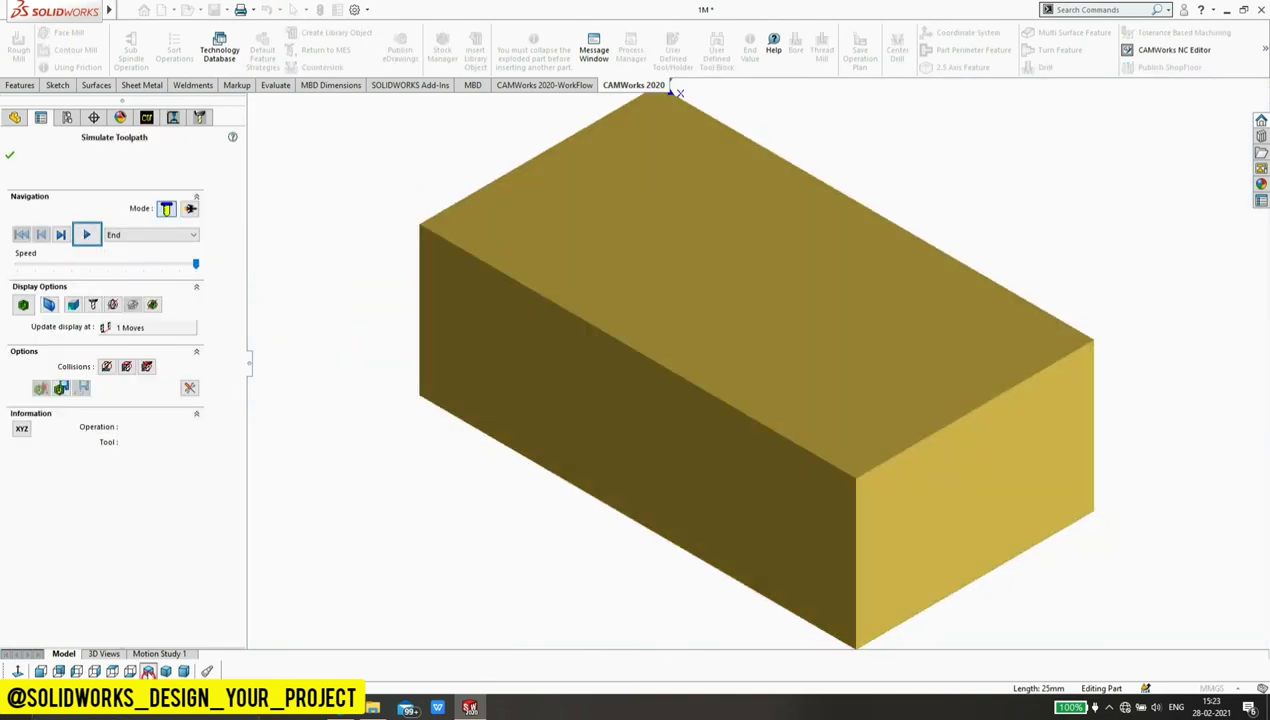
{"action": "left_click", "coordinate": [137, 236]}
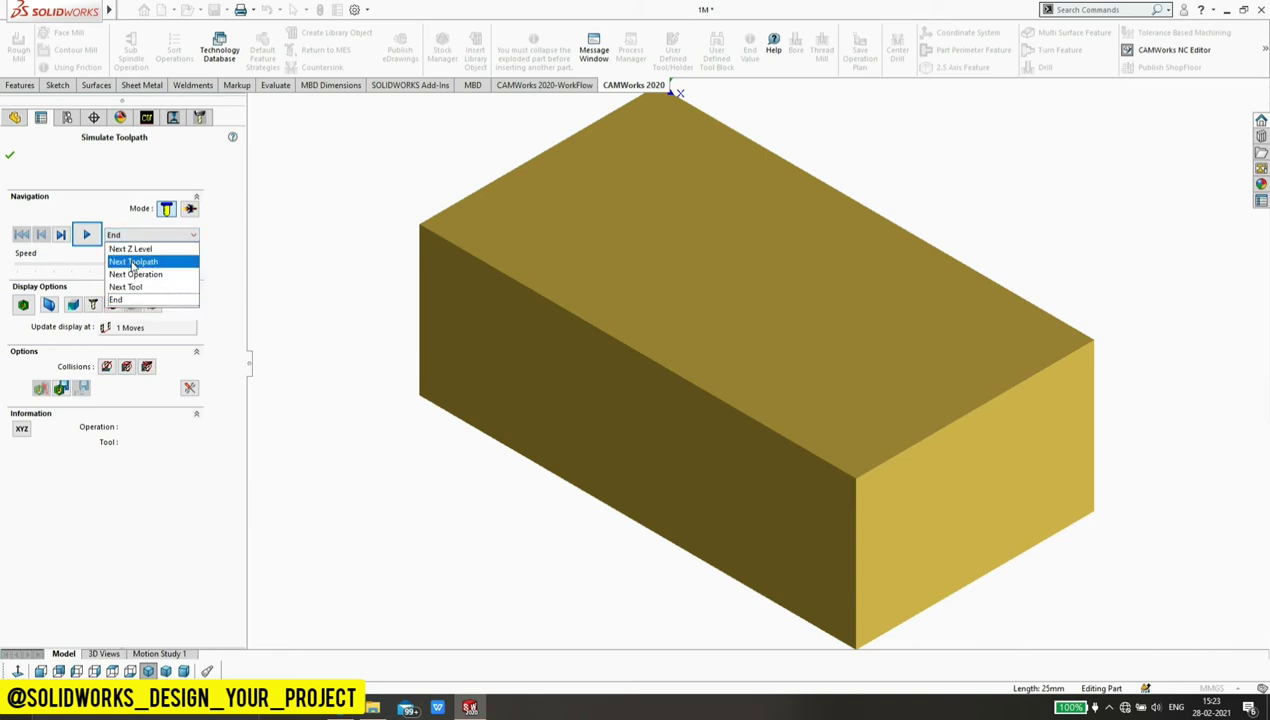
{"action": "left_click", "coordinate": [10, 160]}
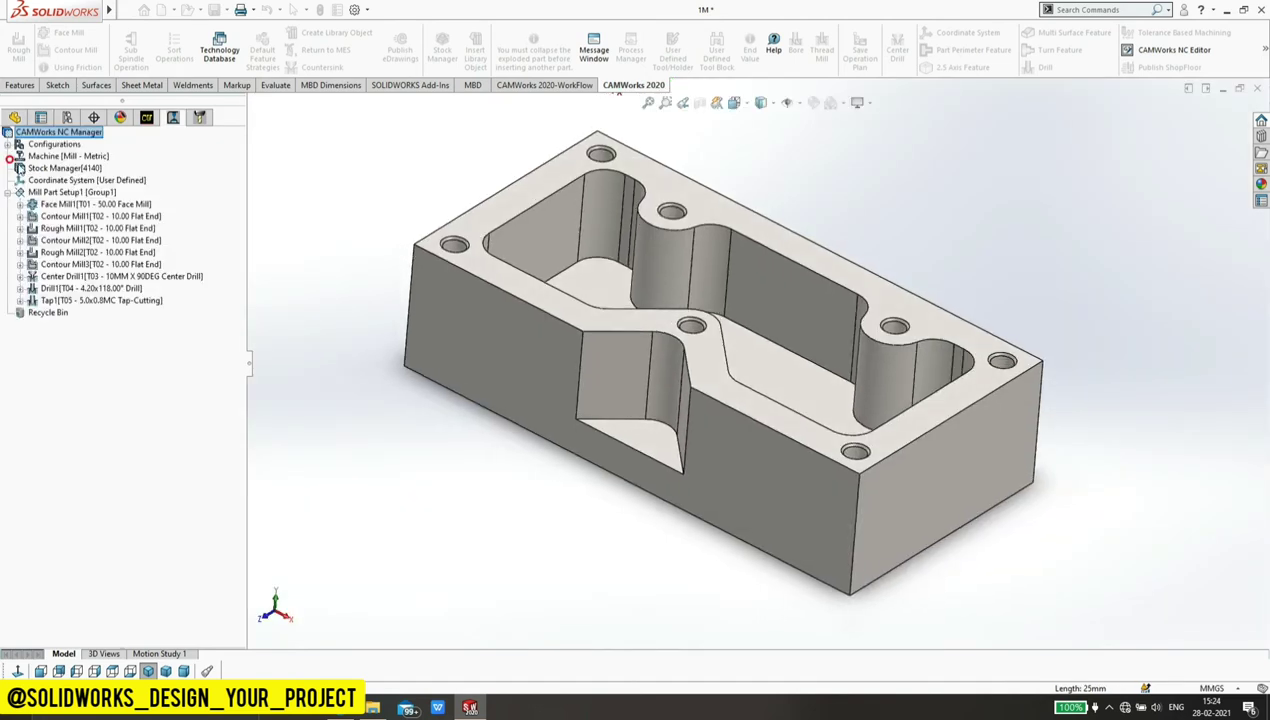
Step: Expand T01 and T02 in the tool crib and review the T03 center drill's parameters
{"action": "left_click", "coordinate": [203, 117]}
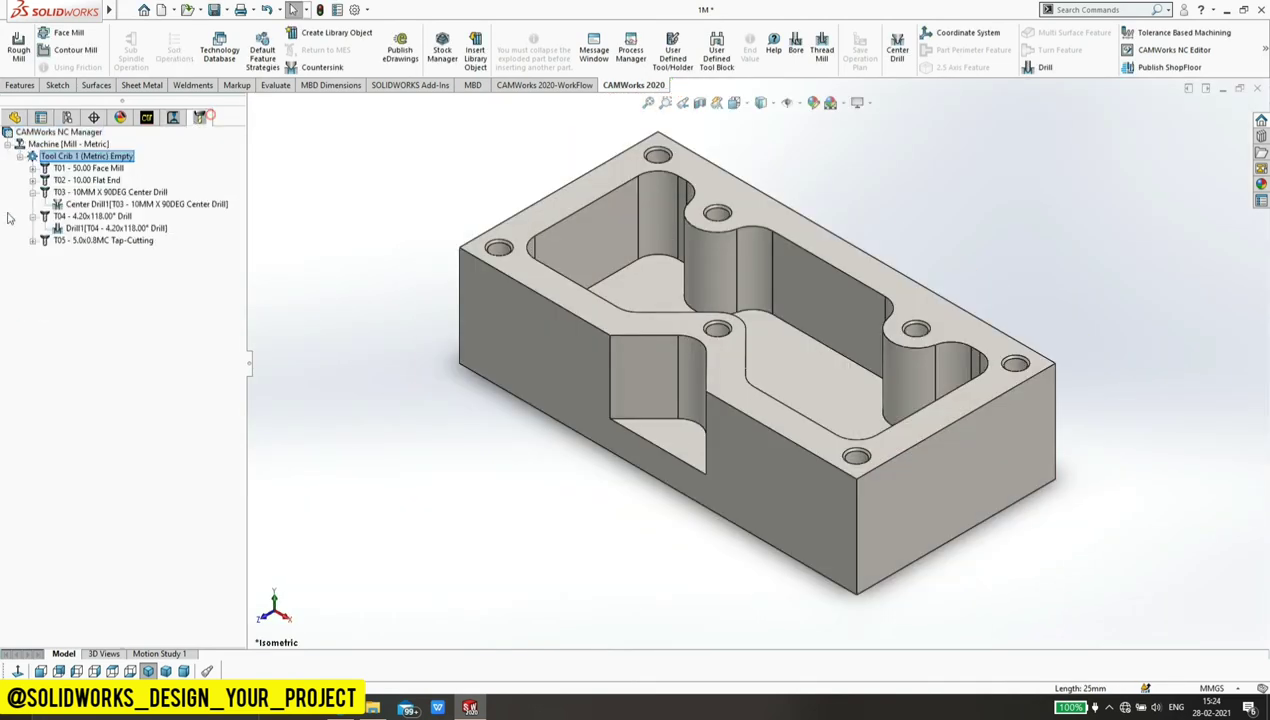
{"action": "left_click", "coordinate": [32, 168]}
{"action": "left_click", "coordinate": [32, 192]}
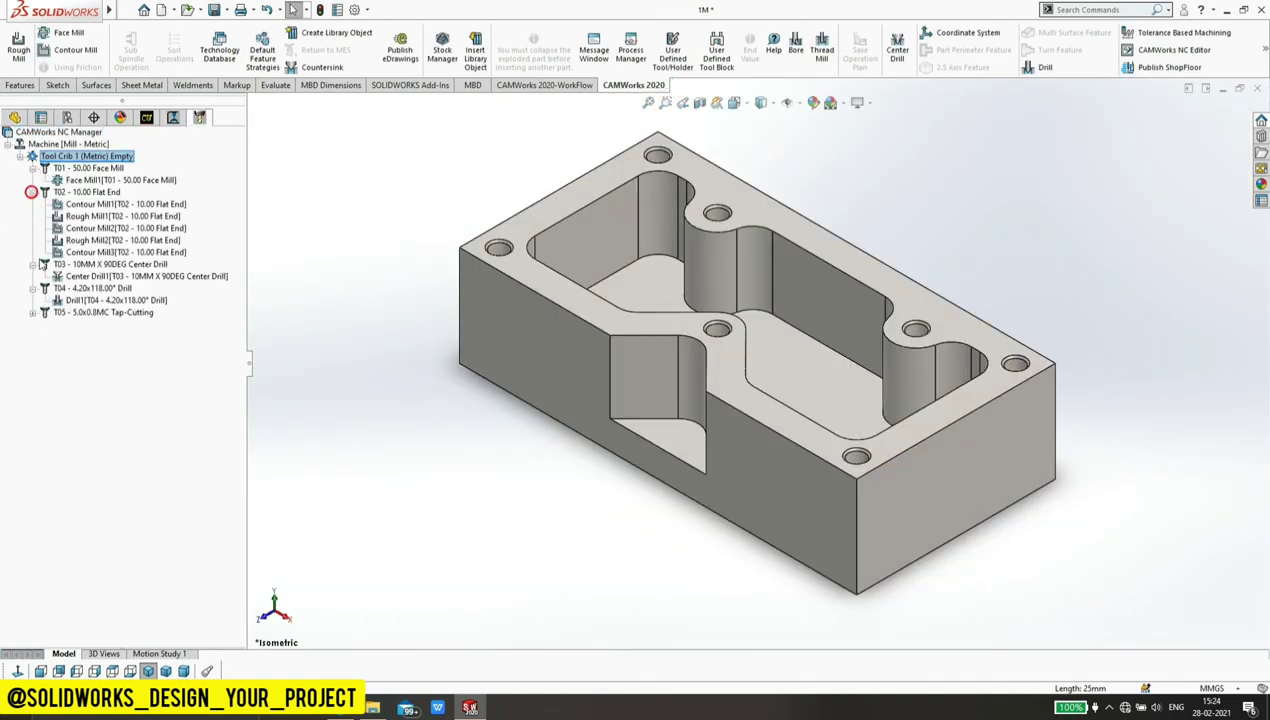
{"action": "double_click", "coordinate": [52, 265]}
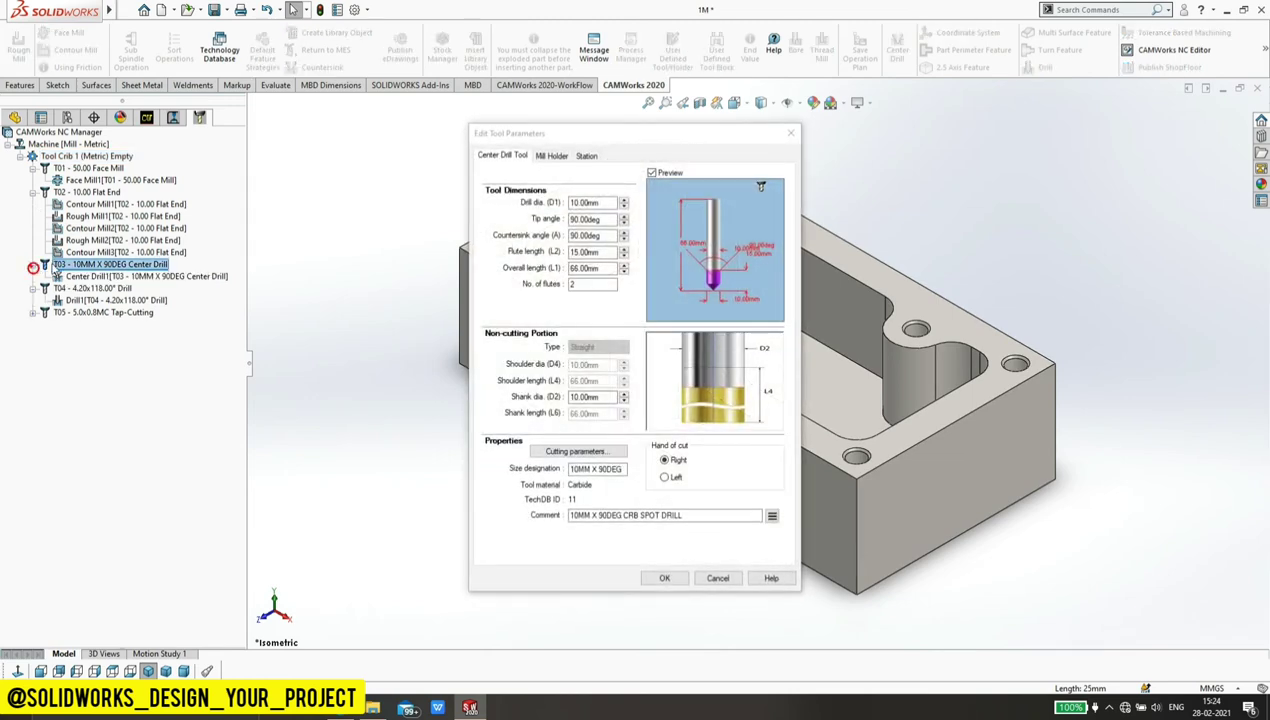
{"action": "left_click", "coordinate": [781, 132]}
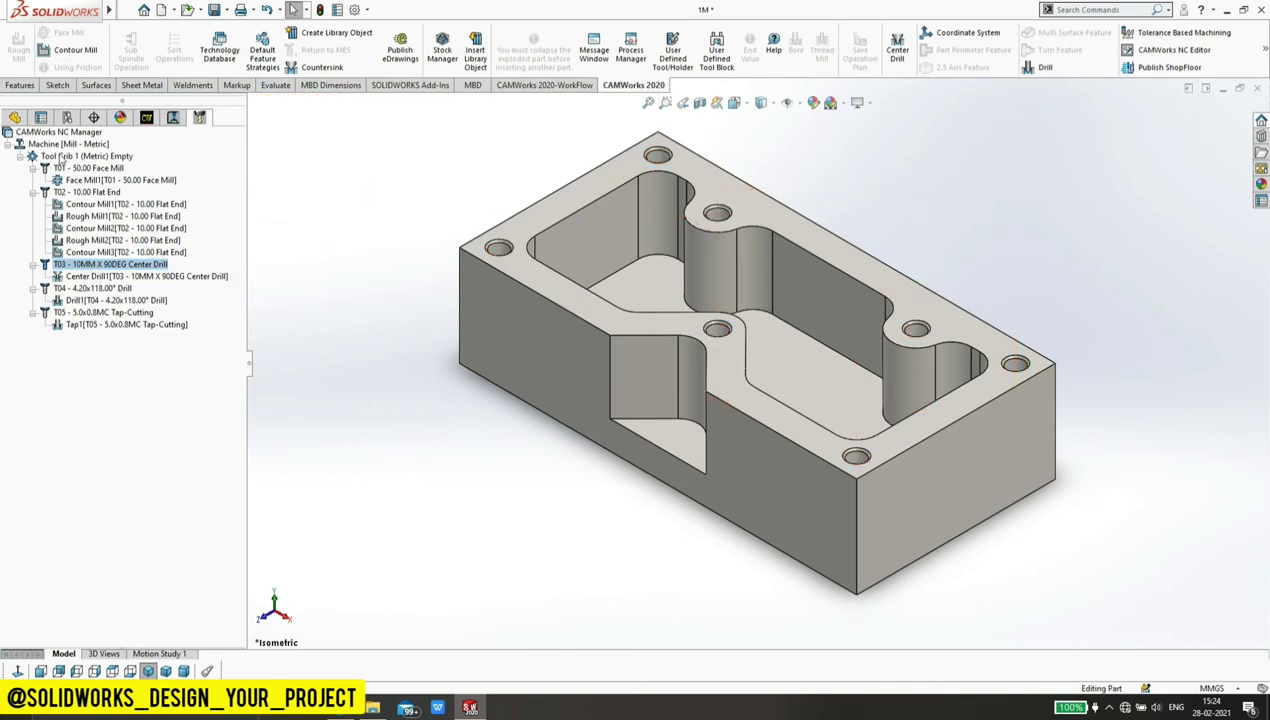
{"action": "right_click", "coordinate": [62, 160]}
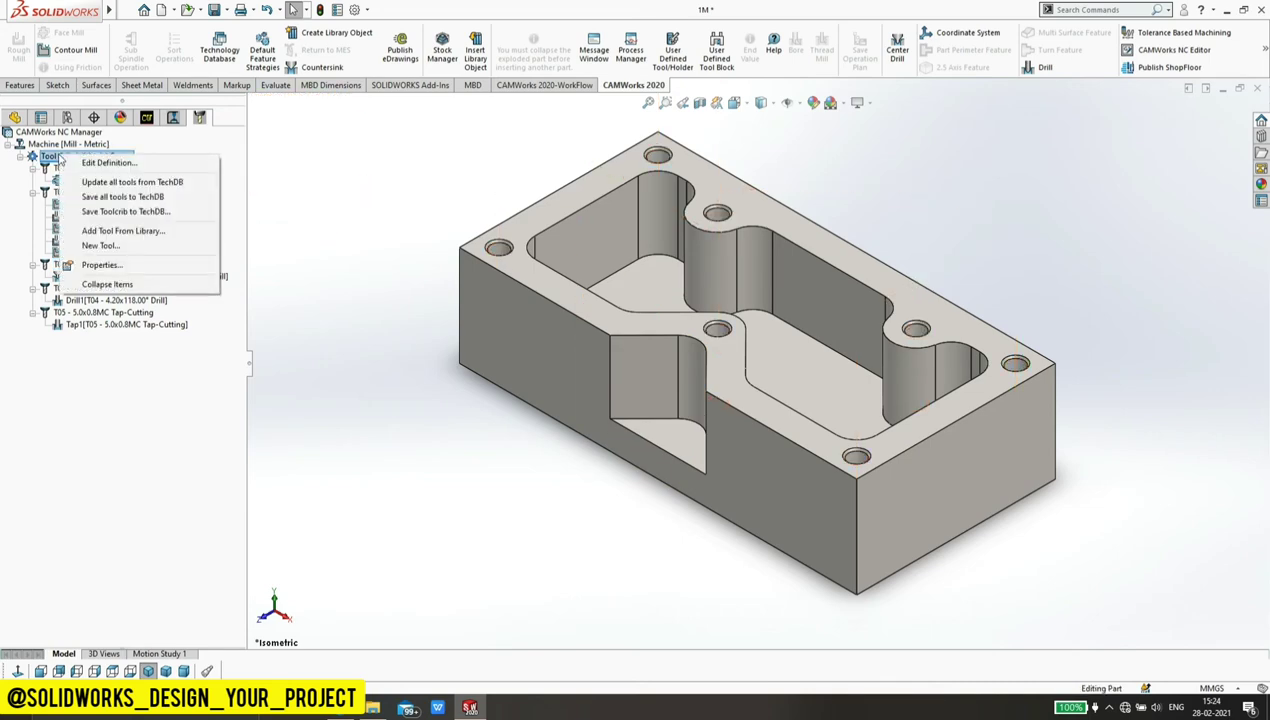
{"action": "left_click", "coordinate": [173, 117]}
Step: Simulate Mill Part Setup1 one toolpath at a time, running Face Mill1 and Contour Mill1
{"action": "right_click", "coordinate": [48, 192]}
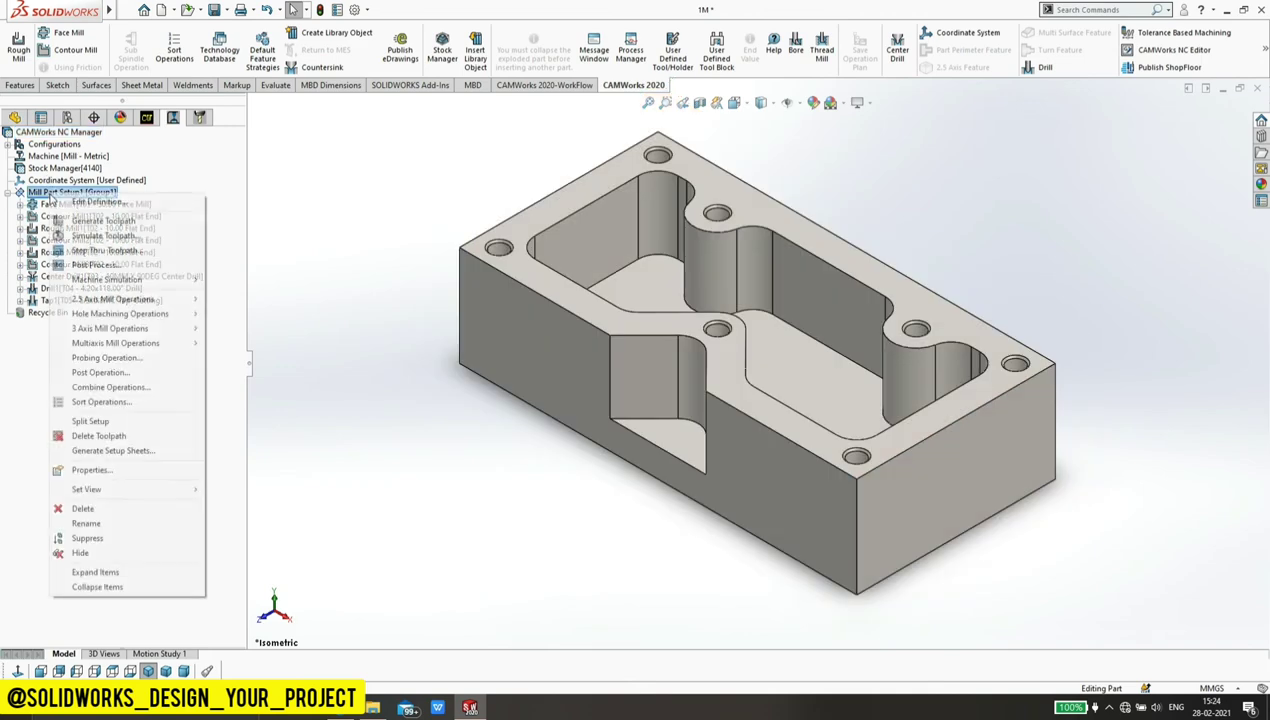
{"action": "left_click", "coordinate": [102, 236]}
{"action": "left_click", "coordinate": [166, 671]}
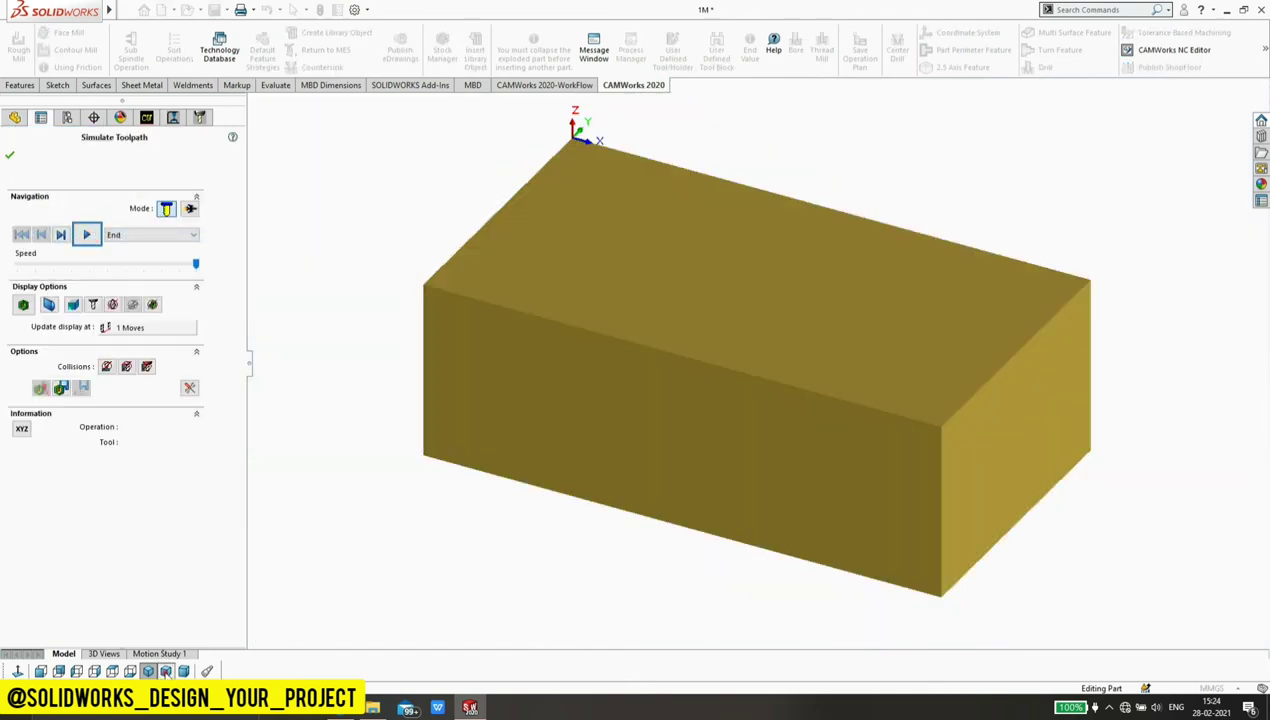
{"action": "left_click", "coordinate": [155, 236]}
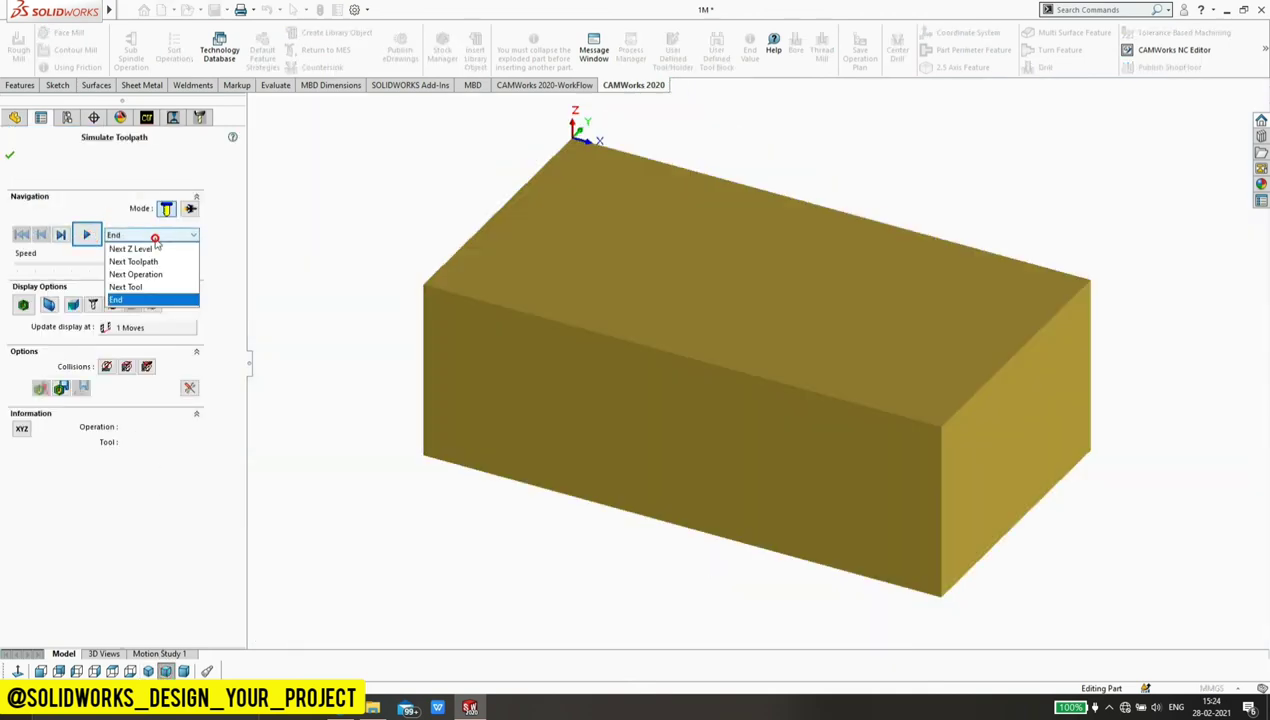
{"action": "left_click", "coordinate": [150, 268]}
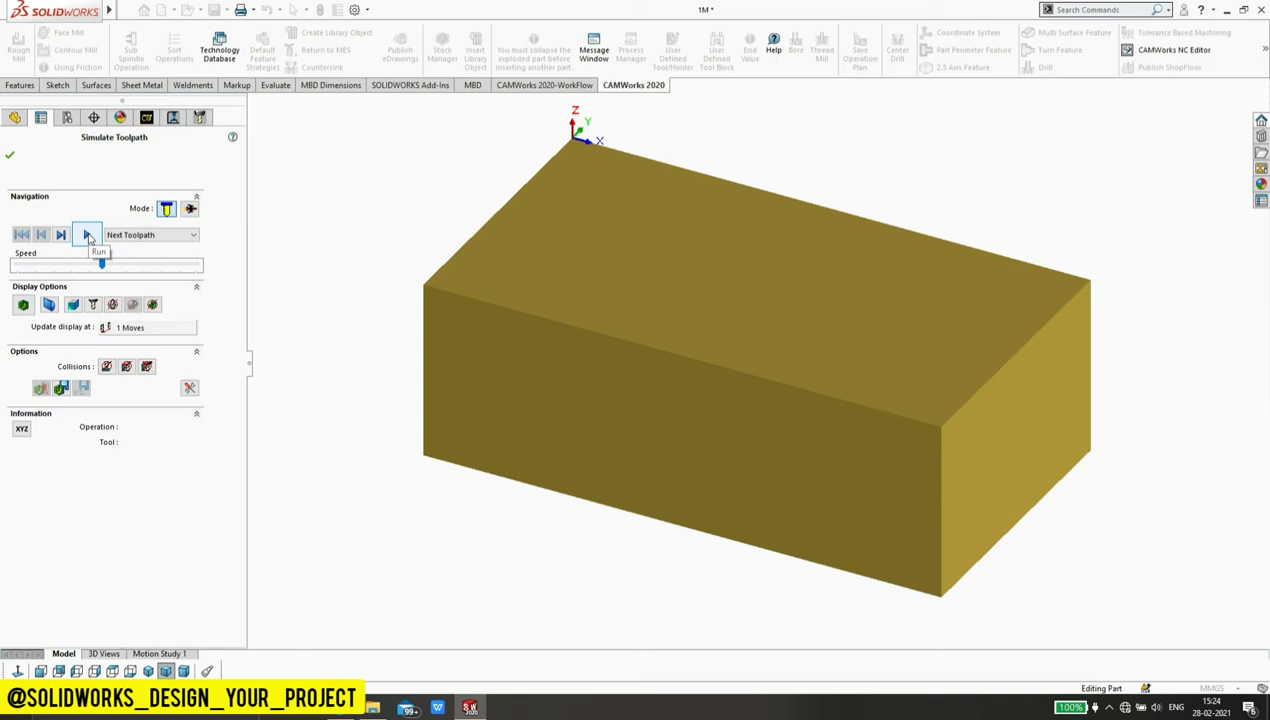
{"action": "left_click", "coordinate": [88, 235]}
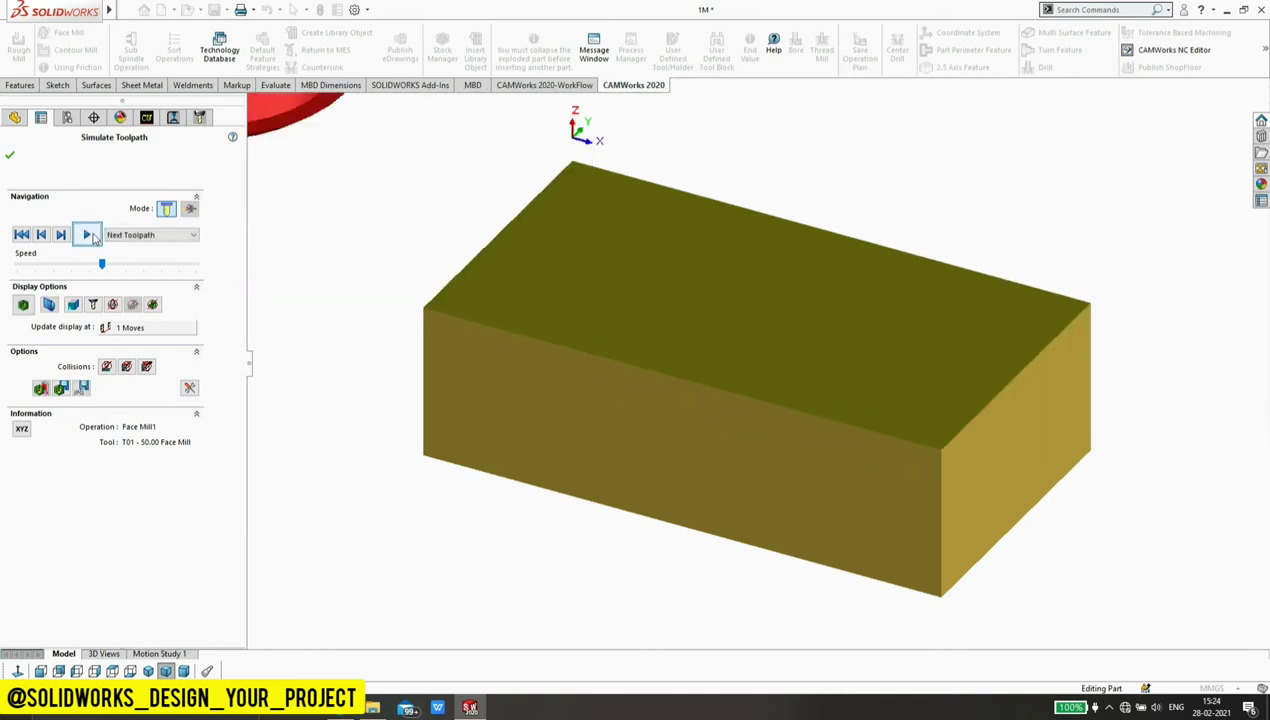
{"action": "left_click", "coordinate": [89, 235]}
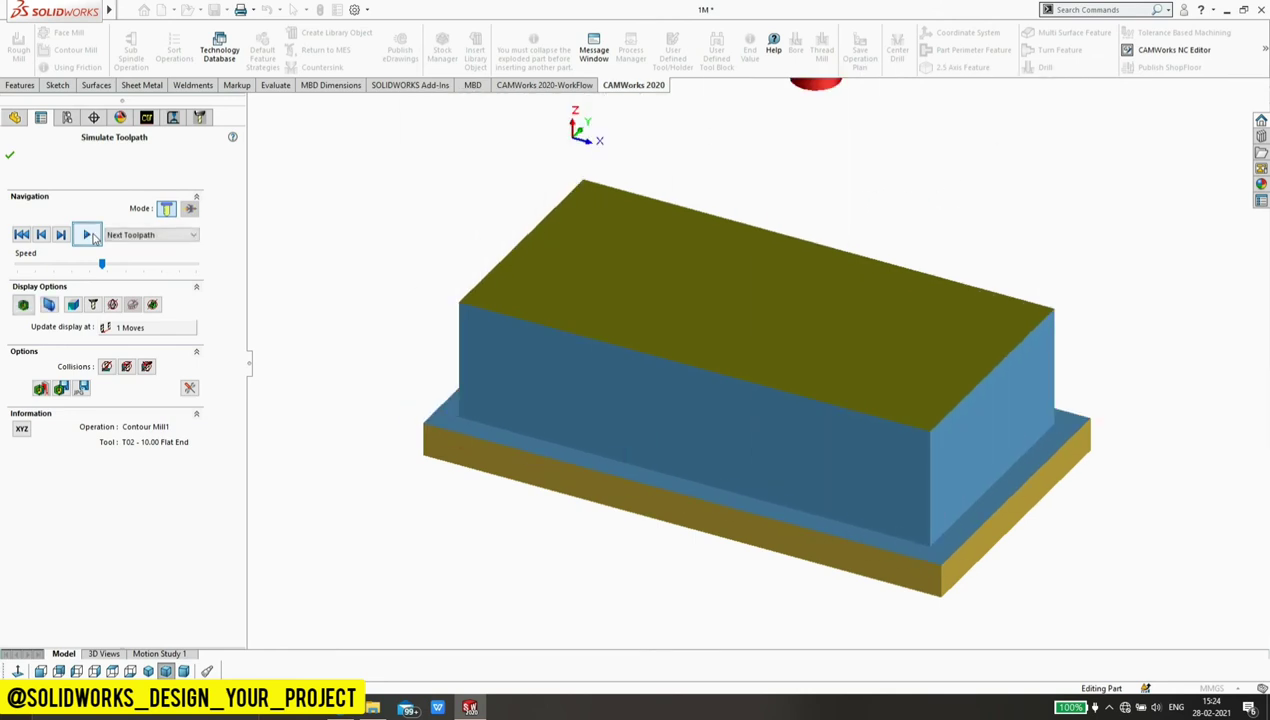
Step: Simulate the Rough Mill1 pocket roughing toolpath, pausing once and resuming
{"action": "left_click", "coordinate": [88, 234]}
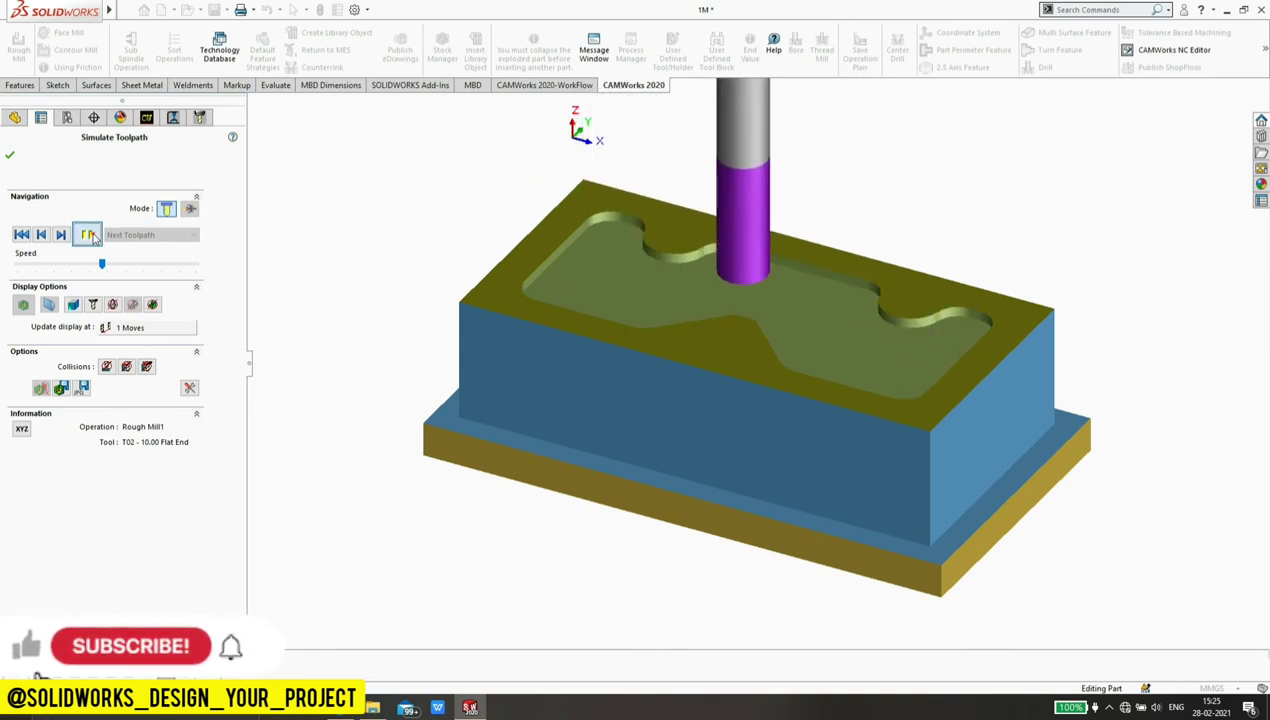
{"action": "left_click", "coordinate": [90, 235]}
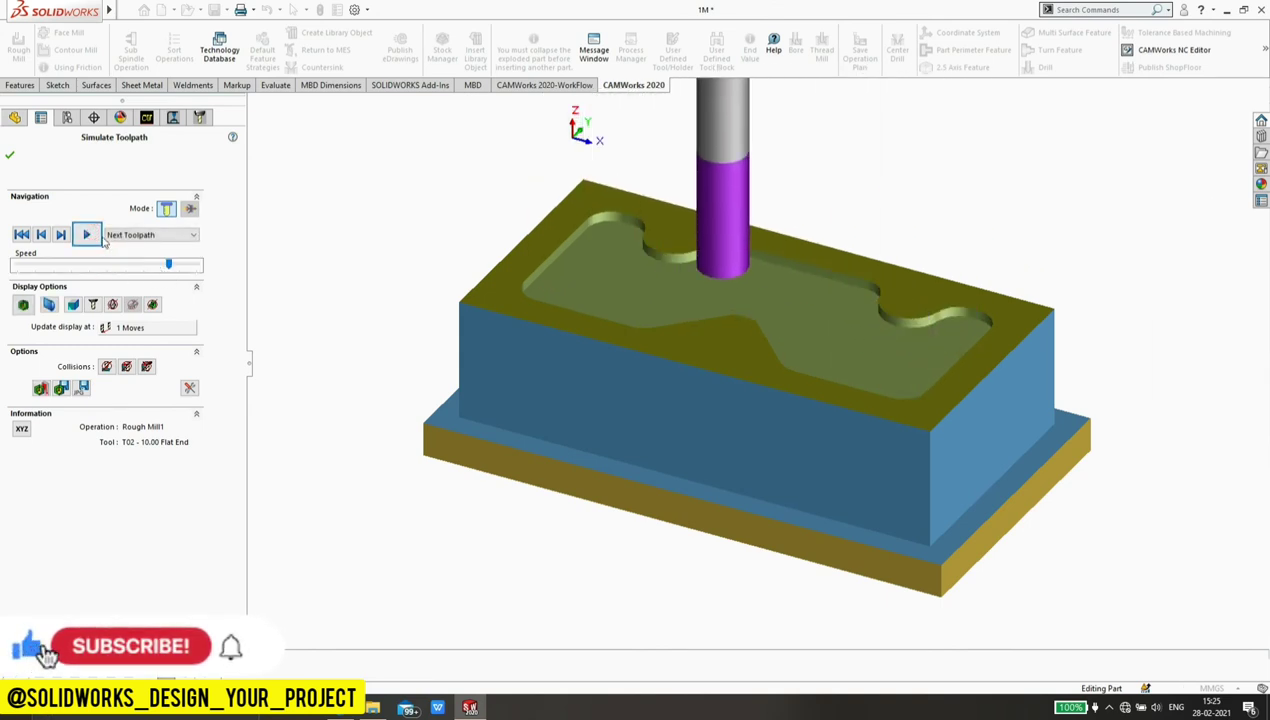
{"action": "left_click", "coordinate": [87, 235]}
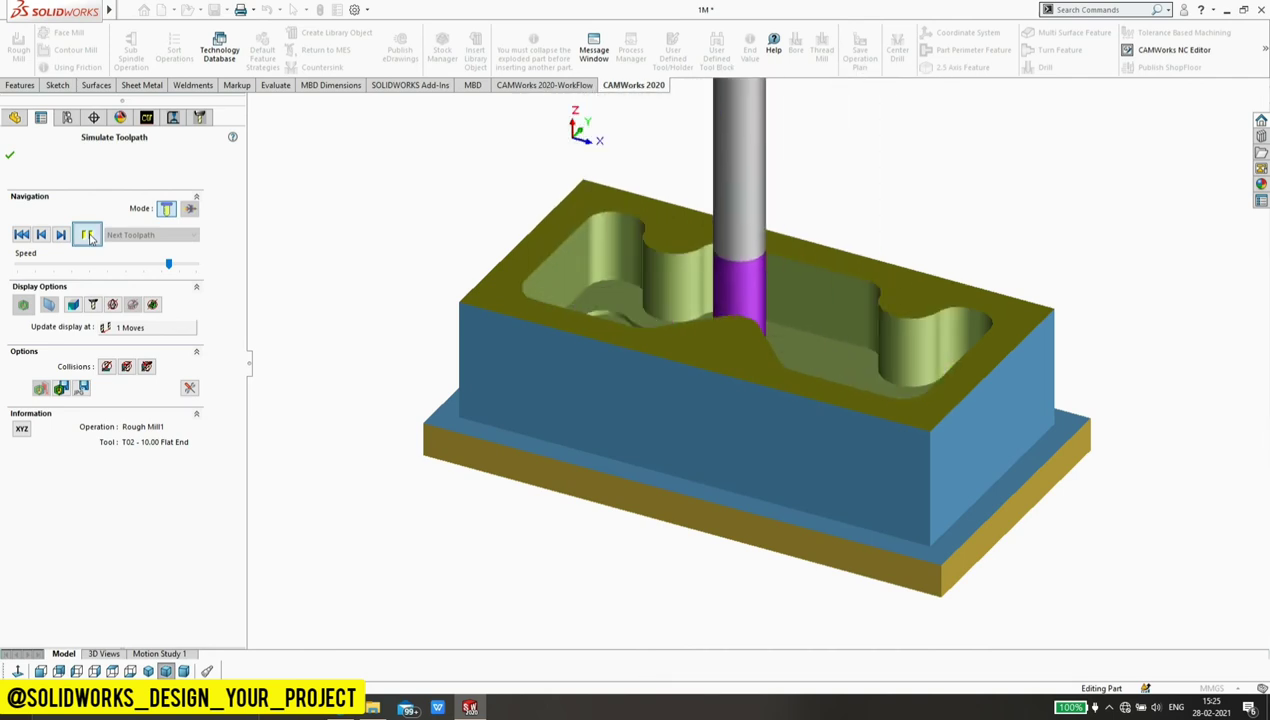
Step: Switch to another standard view, lower the simulation speed, and run Contour Mill2 then Rough Mill2
{"action": "left_click", "coordinate": [147, 671]}
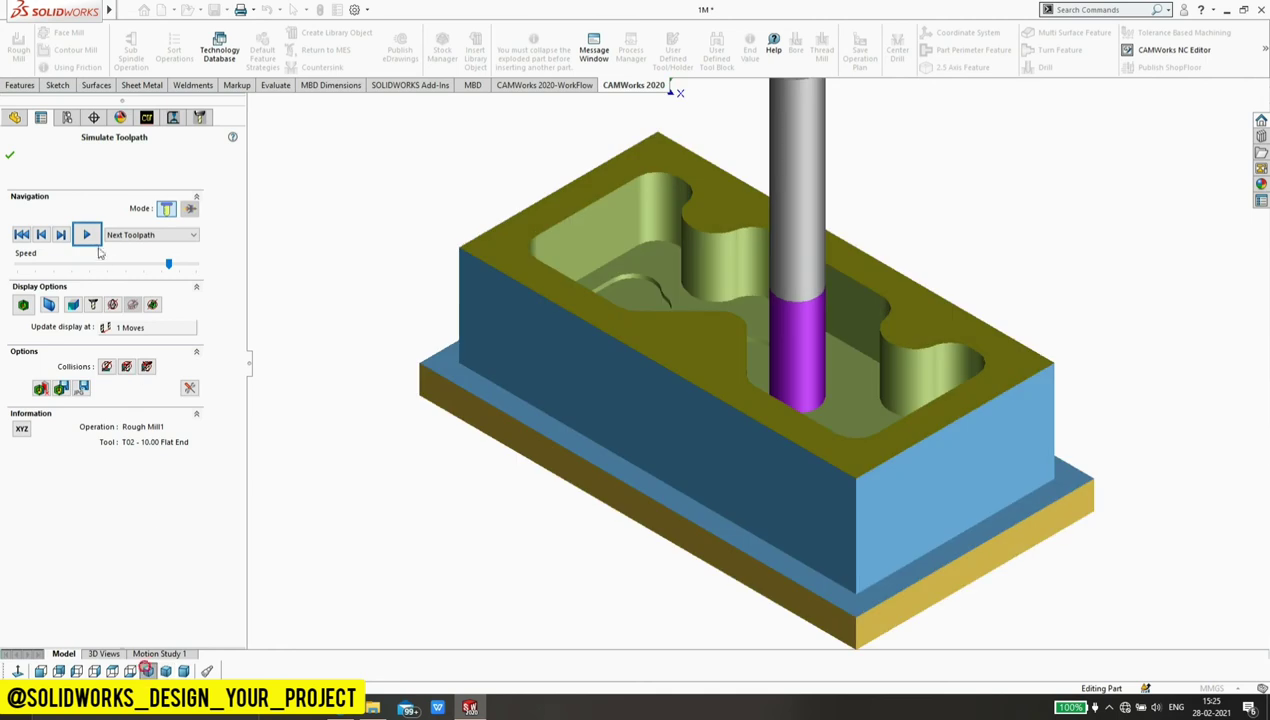
{"action": "left_click", "coordinate": [87, 236]}
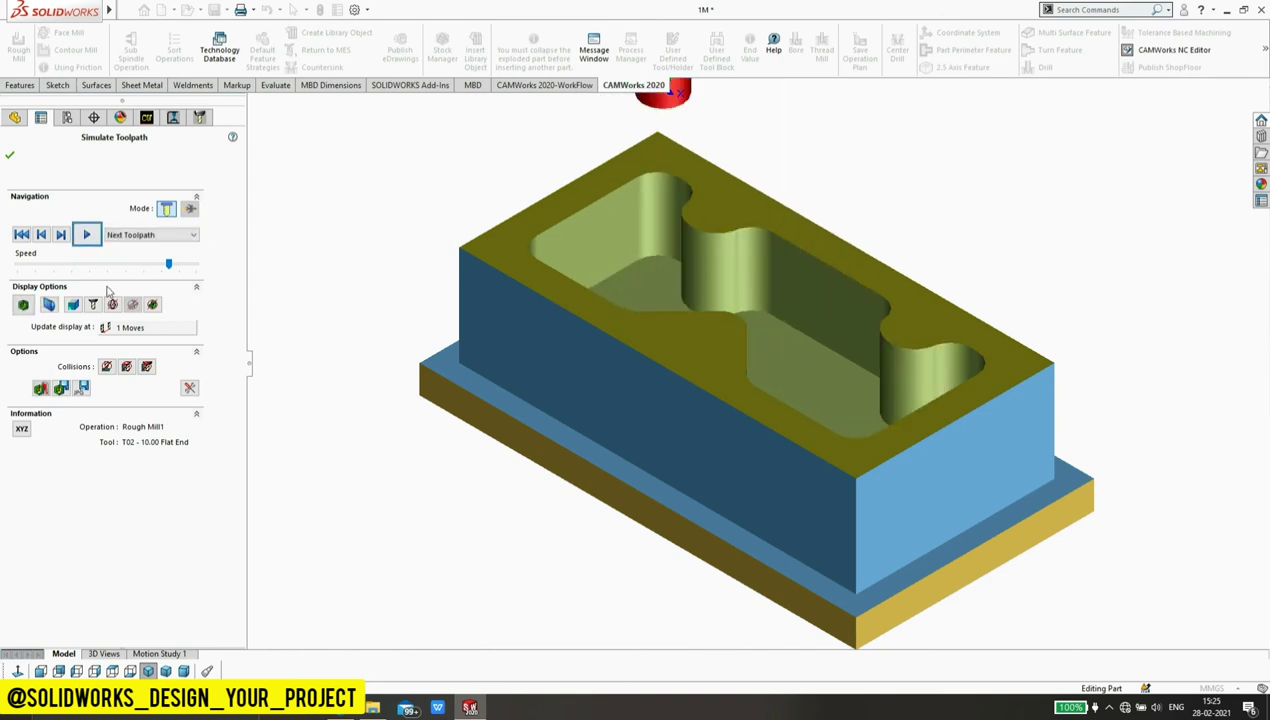
{"action": "left_click_drag", "start_coordinate": [170, 266], "coordinate": [140, 276]}
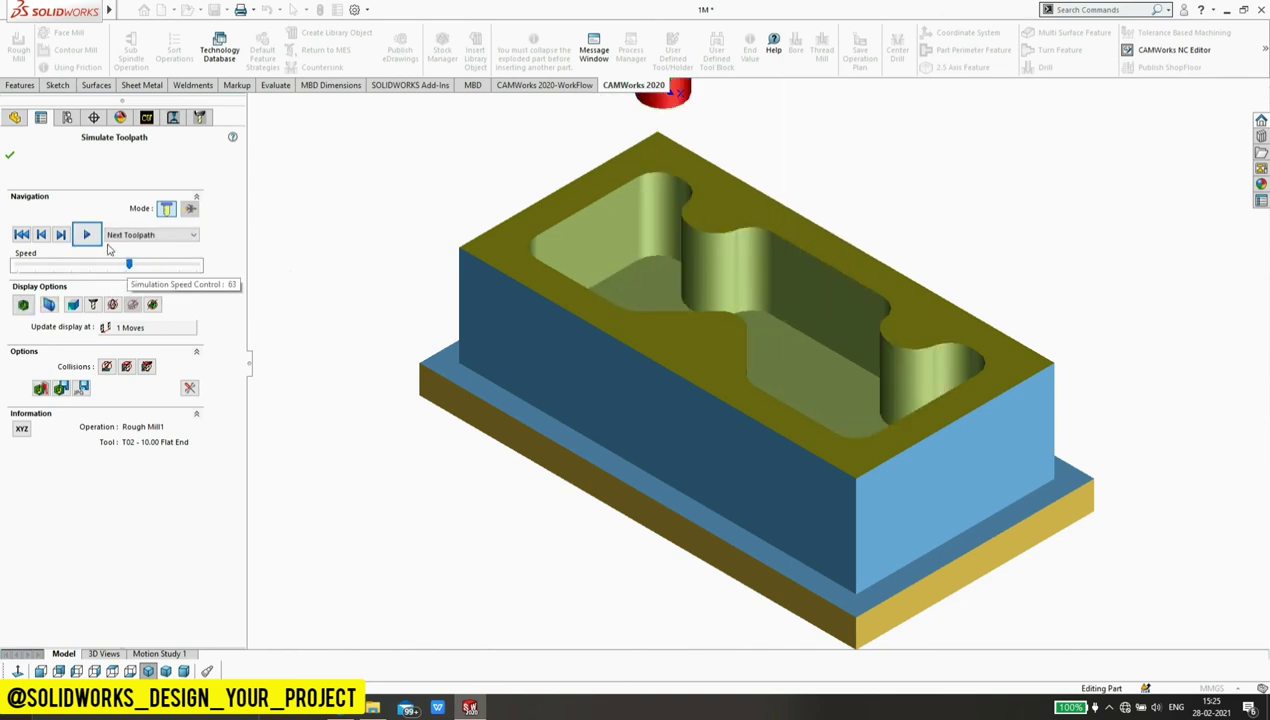
{"action": "left_click", "coordinate": [98, 235]}
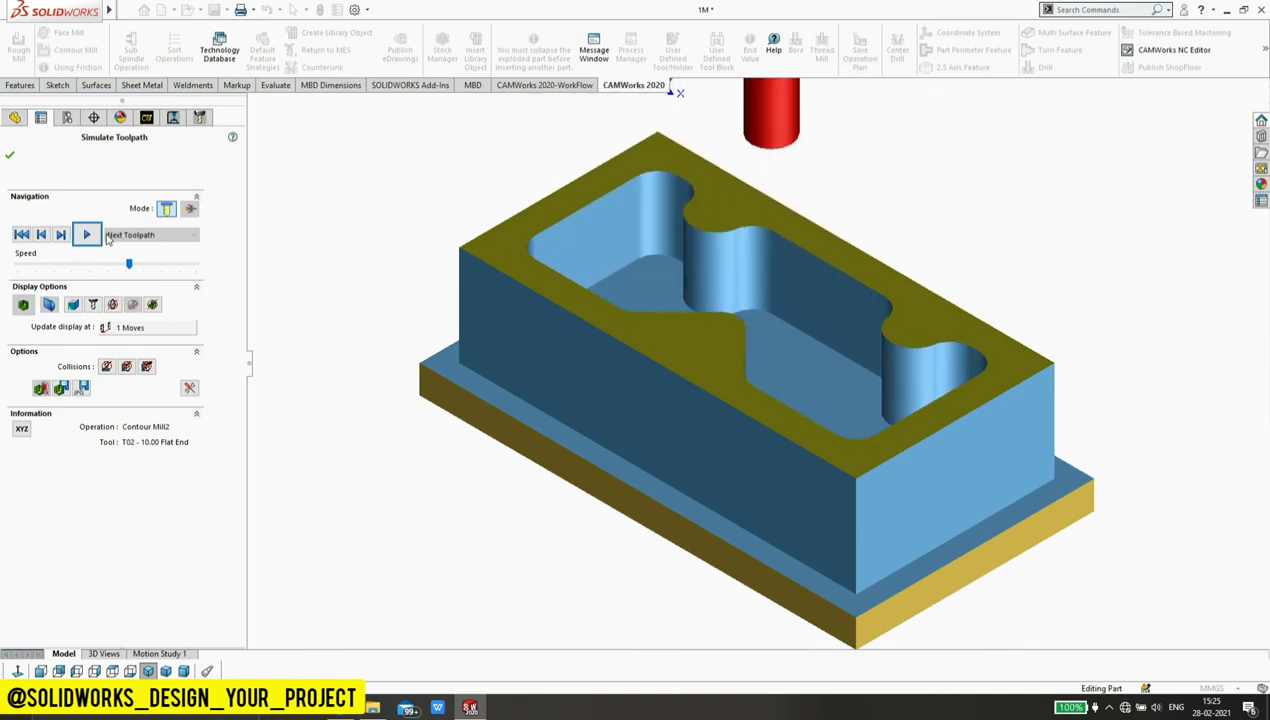
{"action": "left_click", "coordinate": [87, 239]}
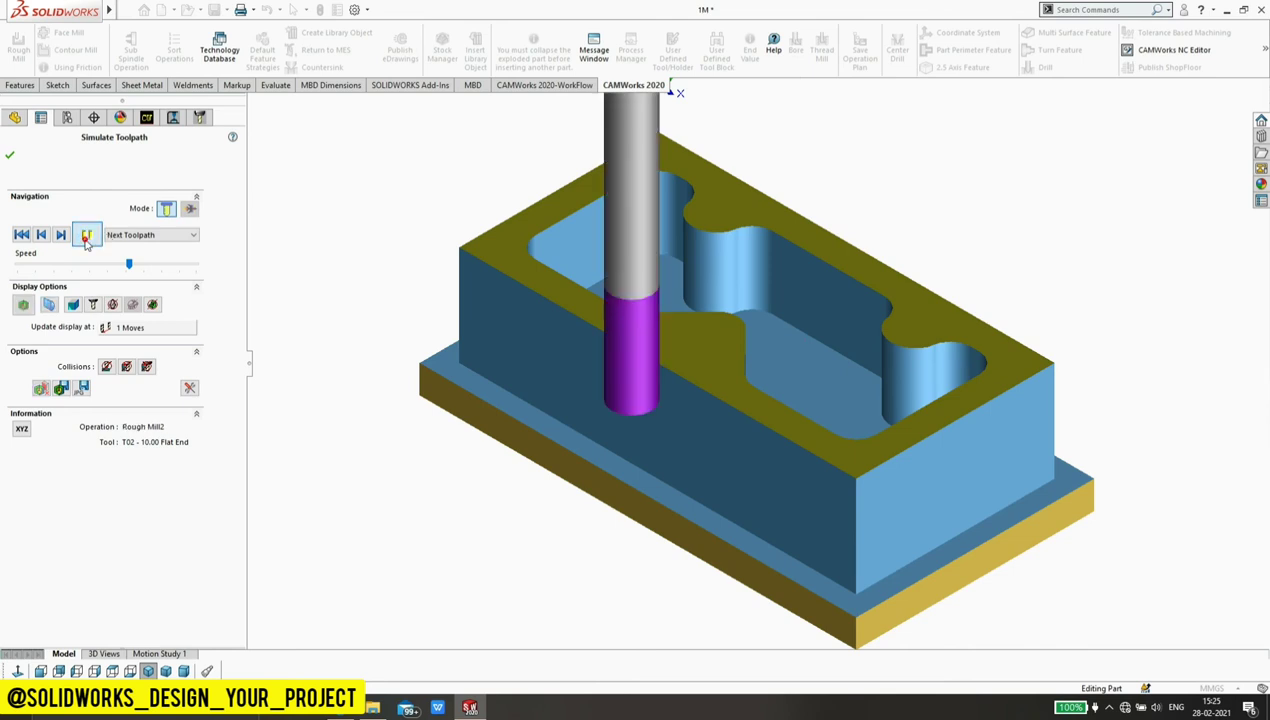
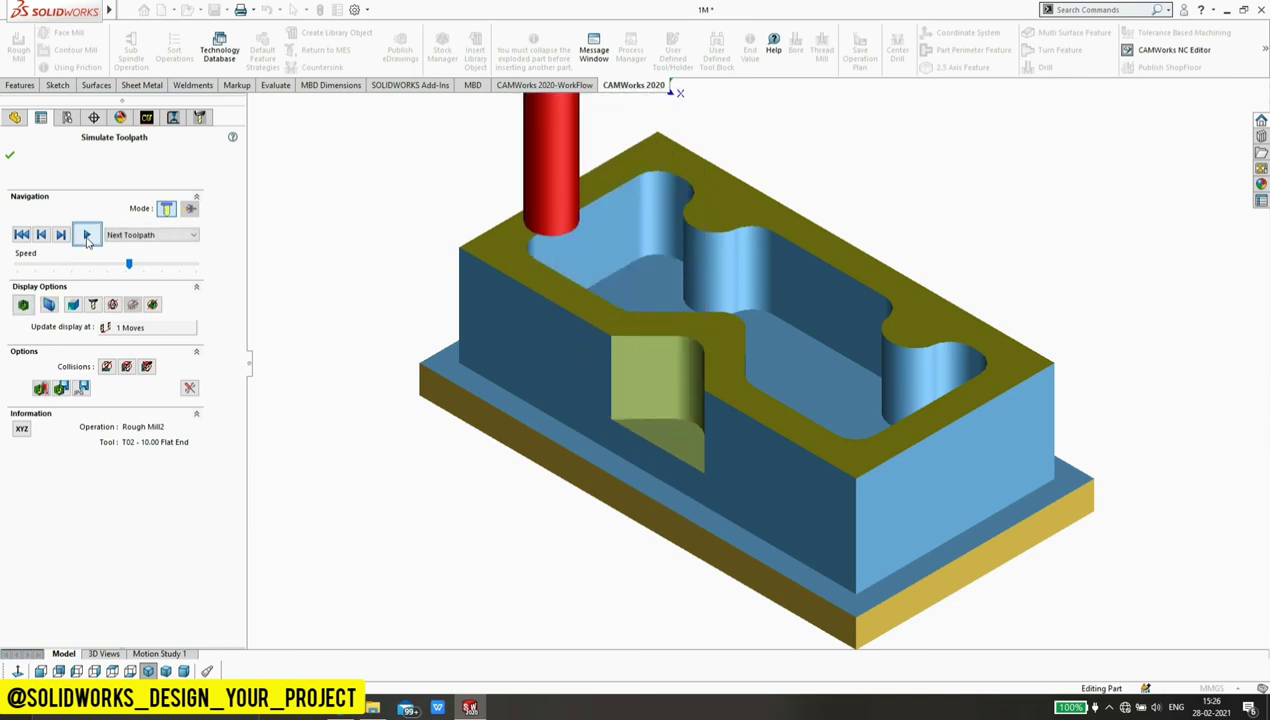
Step: Play the Contour Mill3, Center Drill1, Drill1 and Tap1 toolpaths, then close Simulate Toolpath
{"action": "left_click", "coordinate": [87, 236]}
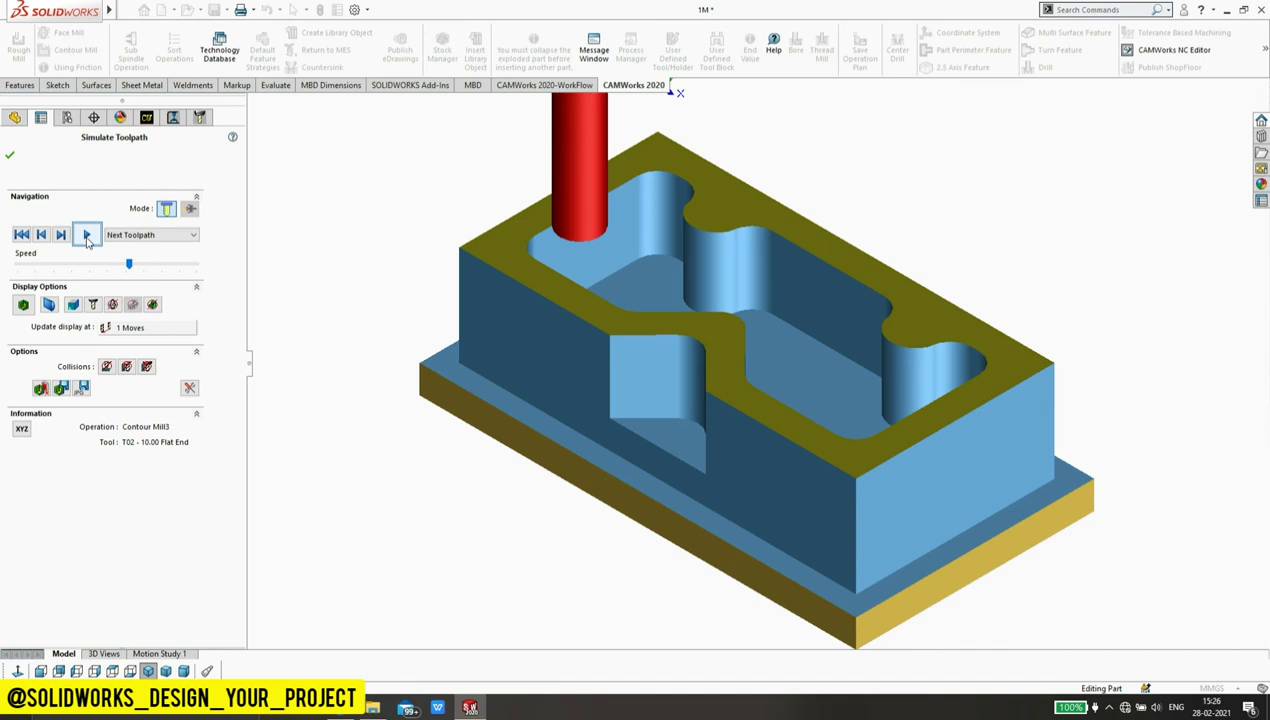
{"action": "left_click", "coordinate": [87, 236]}
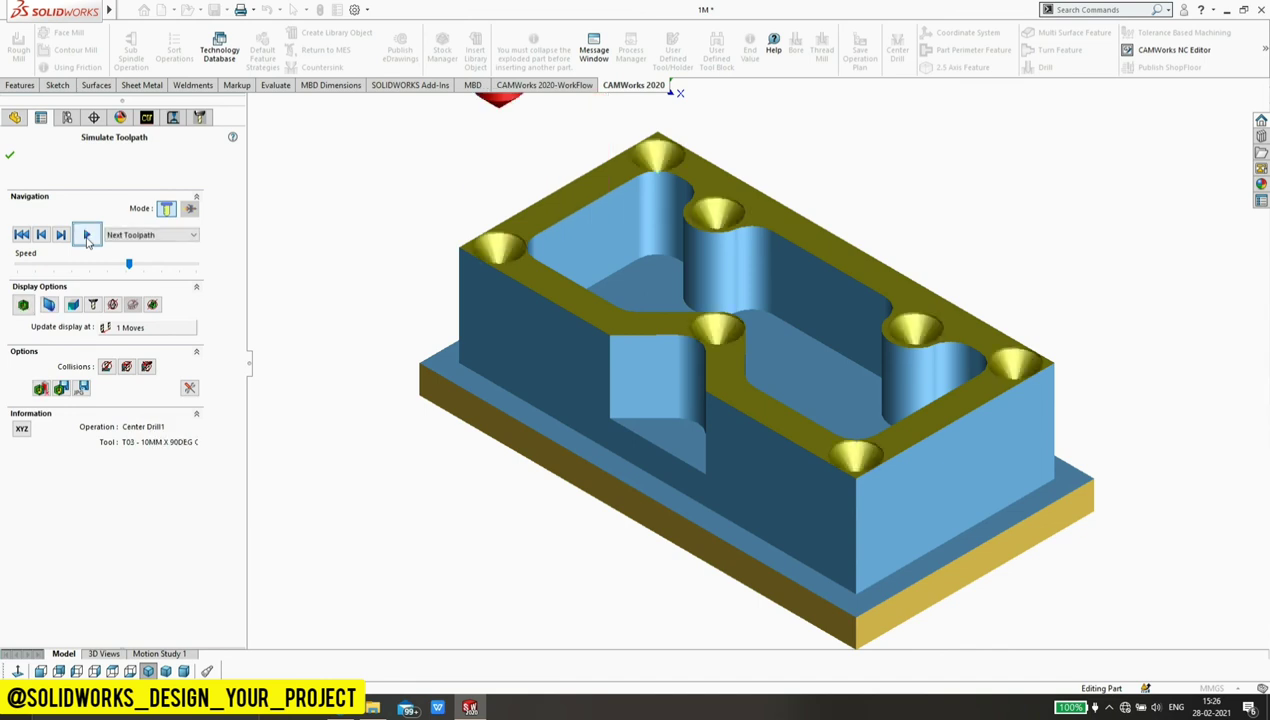
{"action": "left_click", "coordinate": [87, 236]}
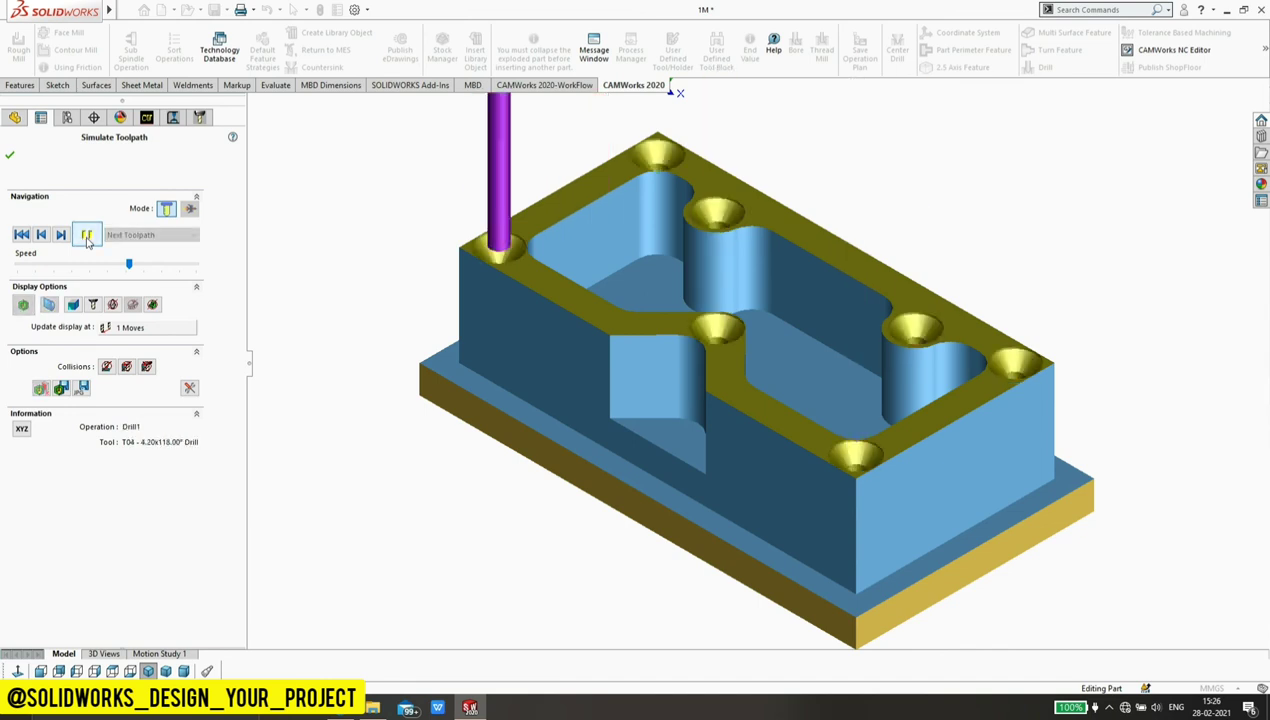
{"action": "left_click", "coordinate": [87, 236]}
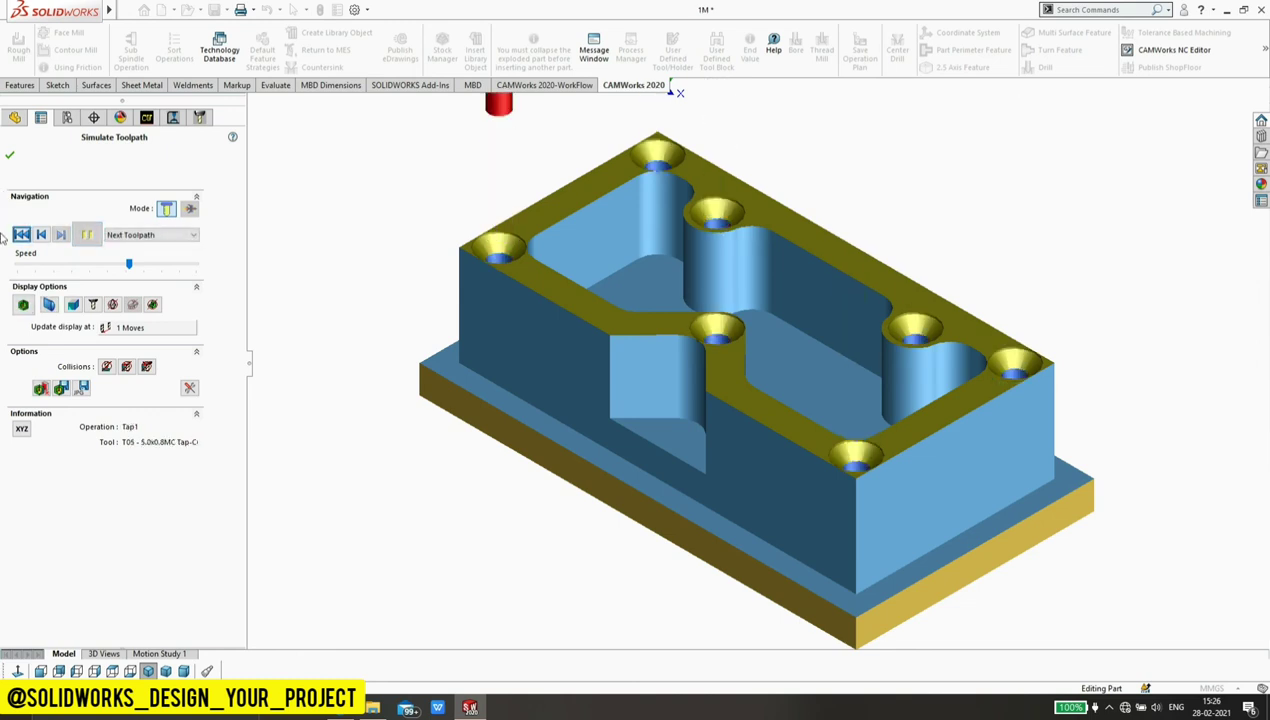
{"action": "left_click", "coordinate": [10, 157]}
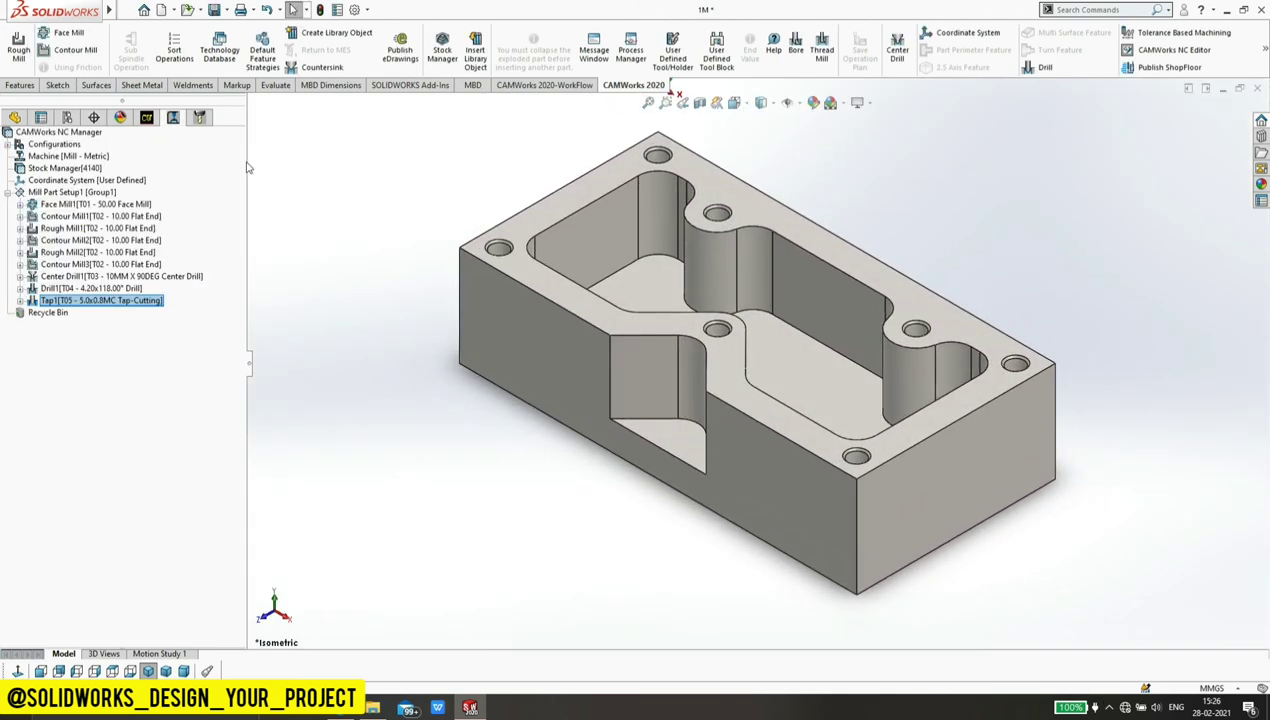
Step: Replace tool T03 with a new 5MM X 60DEG Center Drill, accepting the in-use warning
{"action": "left_click", "coordinate": [199, 119]}
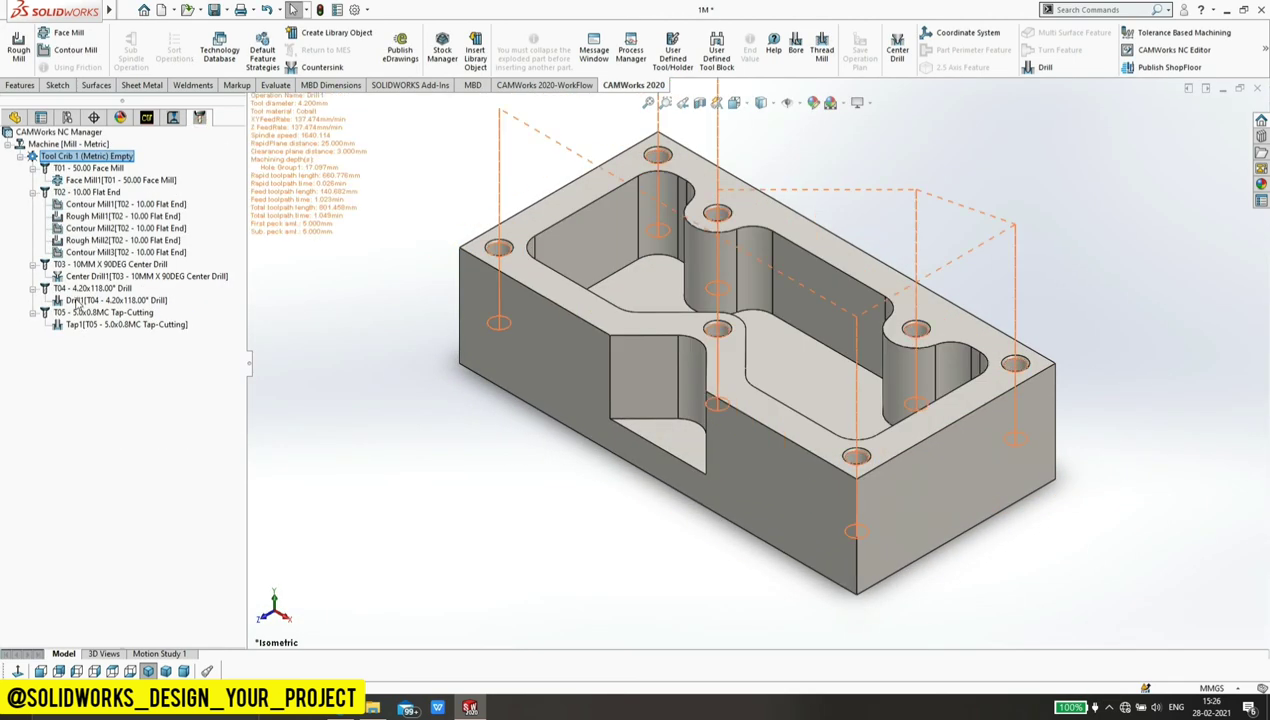
{"action": "right_click", "coordinate": [77, 265]}
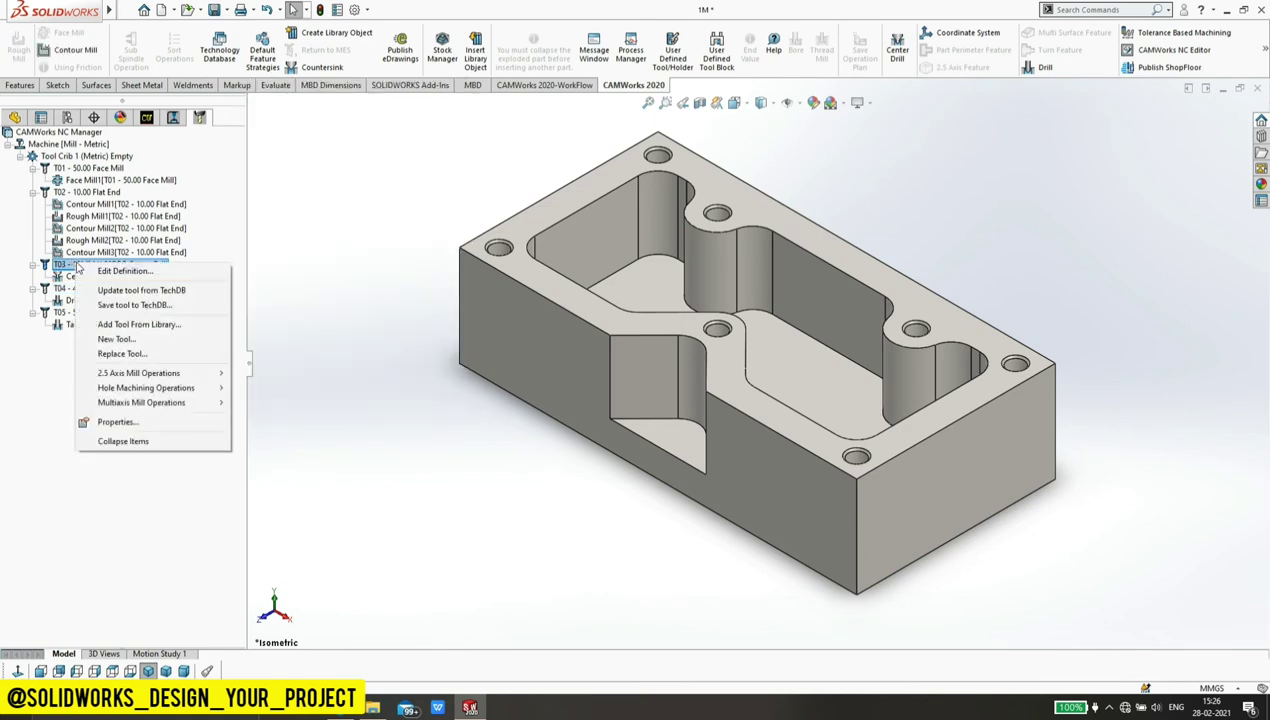
{"action": "left_click", "coordinate": [120, 352]}
{"action": "left_click", "coordinate": [677, 381]}
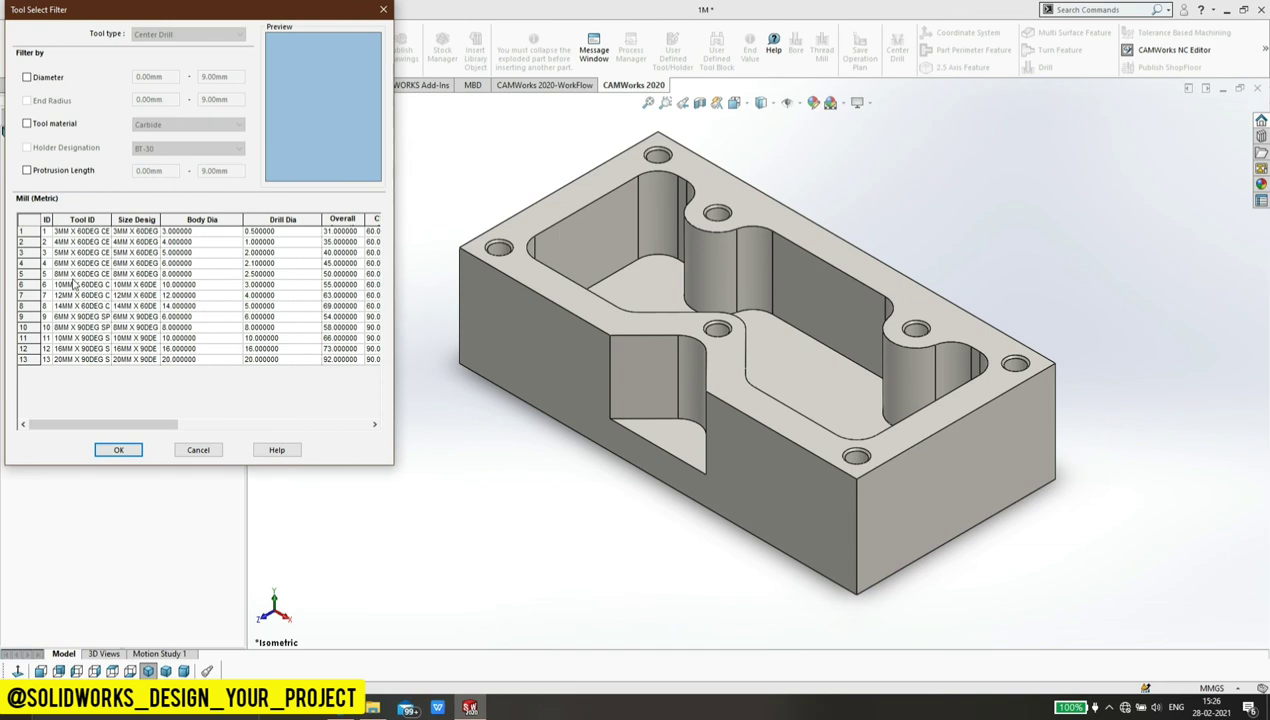
{"action": "left_click", "coordinate": [708, 213]}
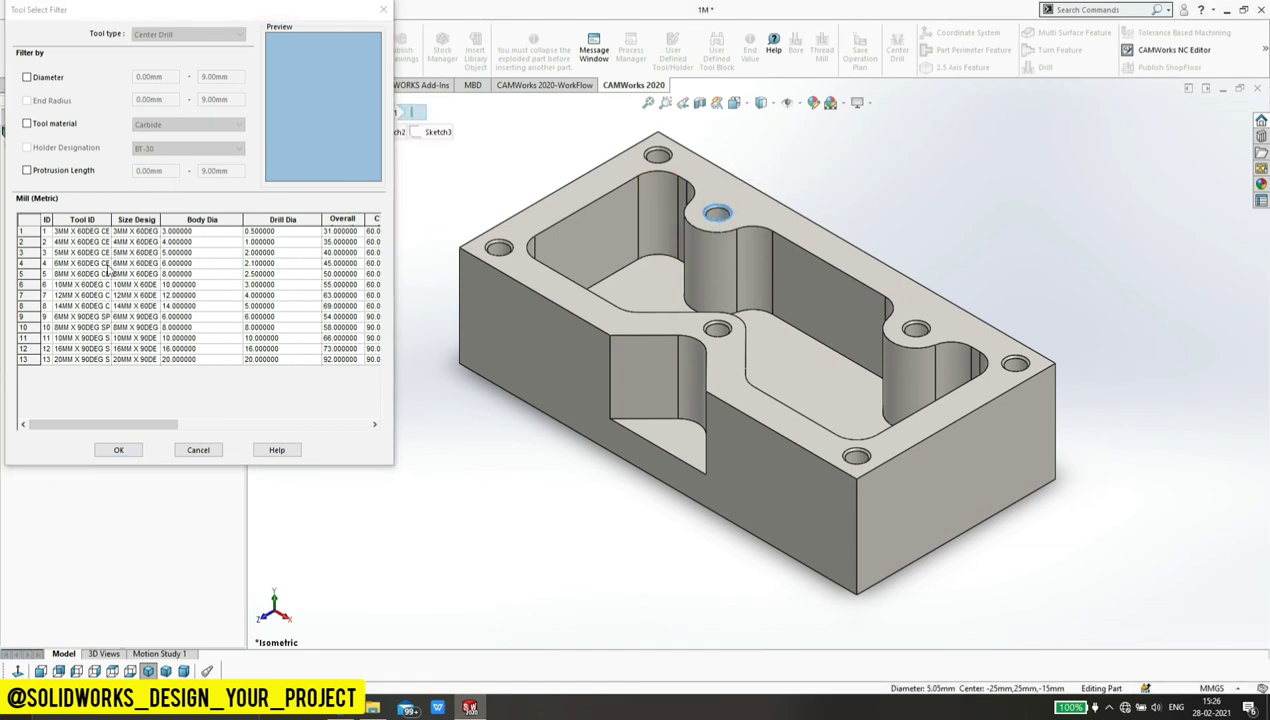
{"action": "left_click", "coordinate": [75, 254]}
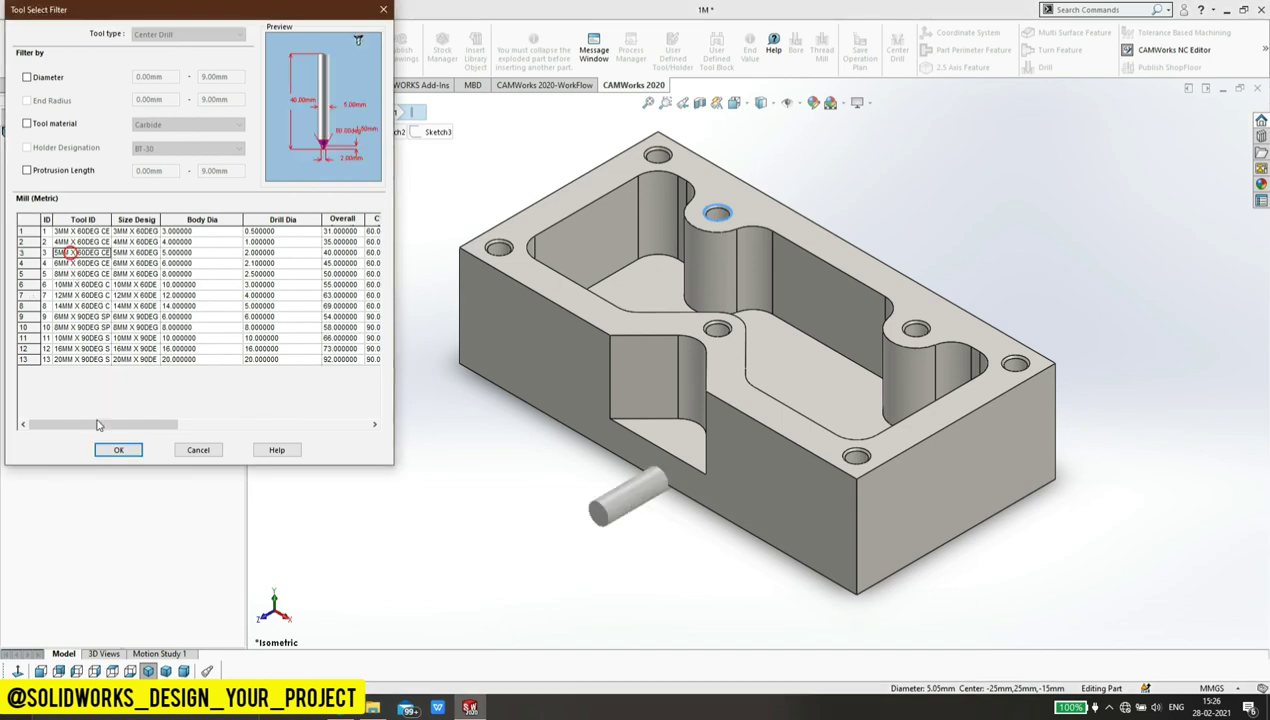
{"action": "left_click", "coordinate": [116, 452]}
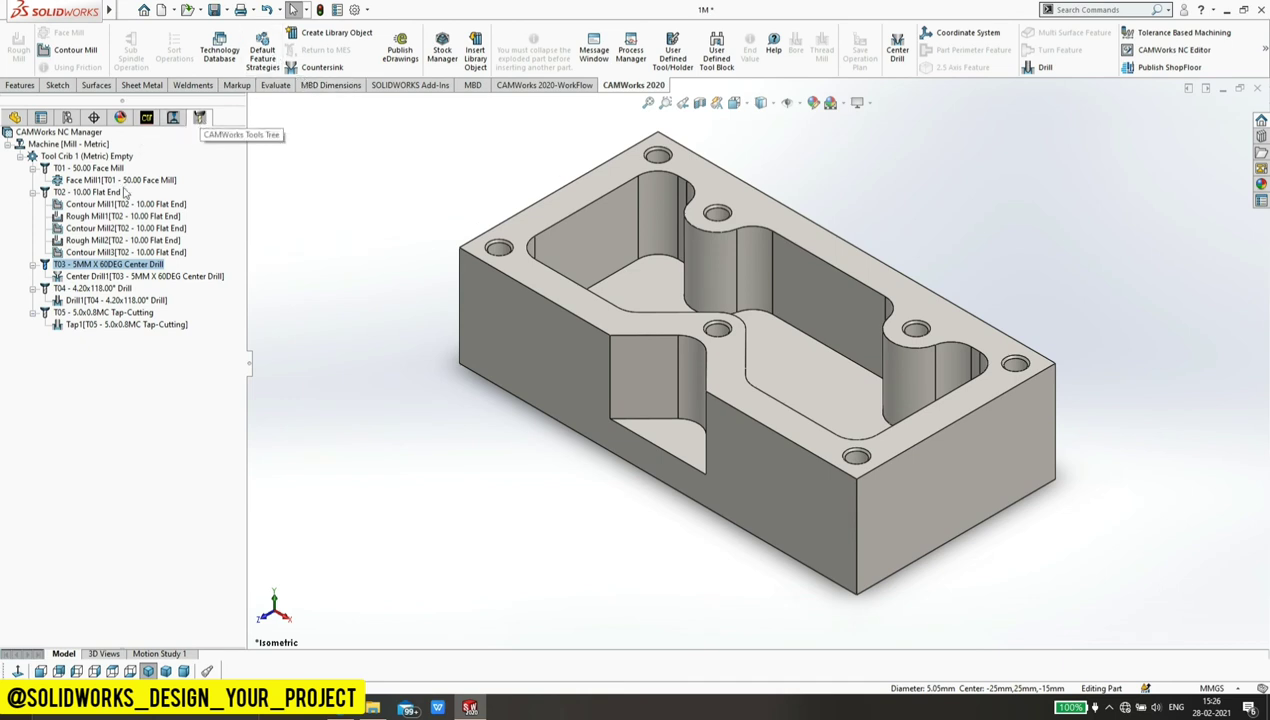
Step: Start Simulate Toolpath on Mill Part Setup1, set to stop after each toolpath
{"action": "right_click", "coordinate": [55, 146]}
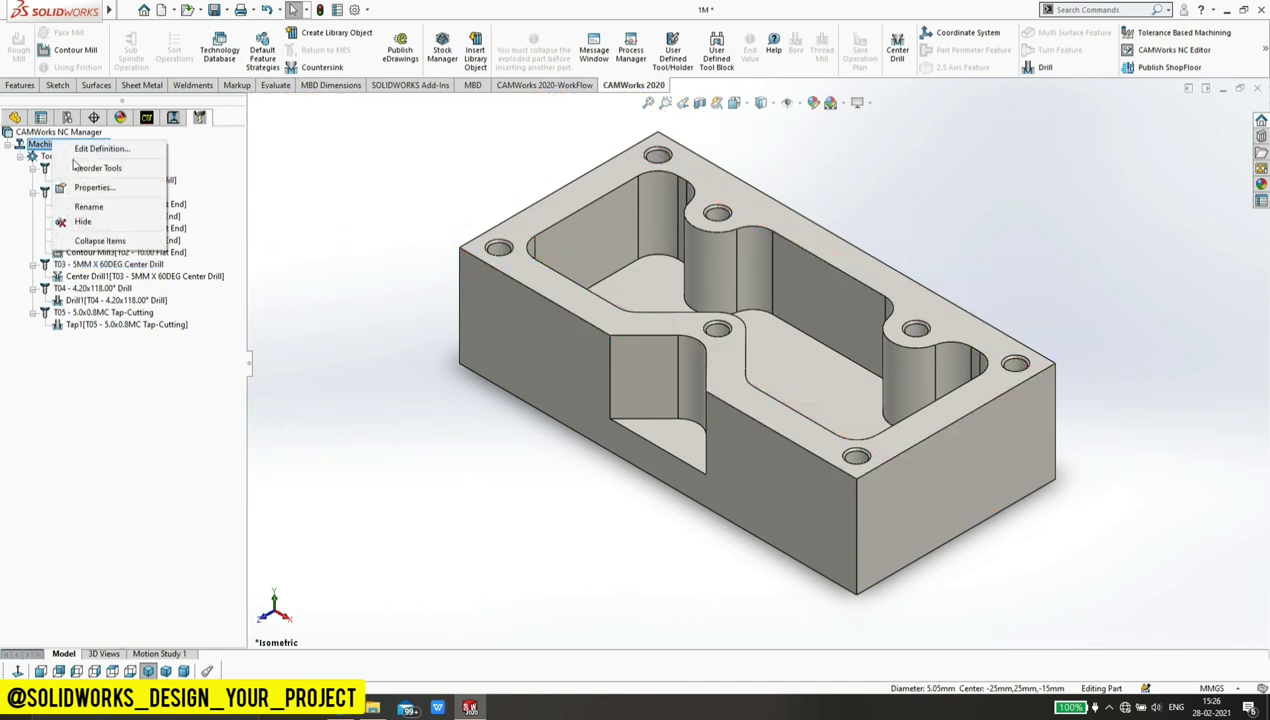
{"action": "left_click", "coordinate": [305, 175]}
{"action": "left_click", "coordinate": [174, 117]}
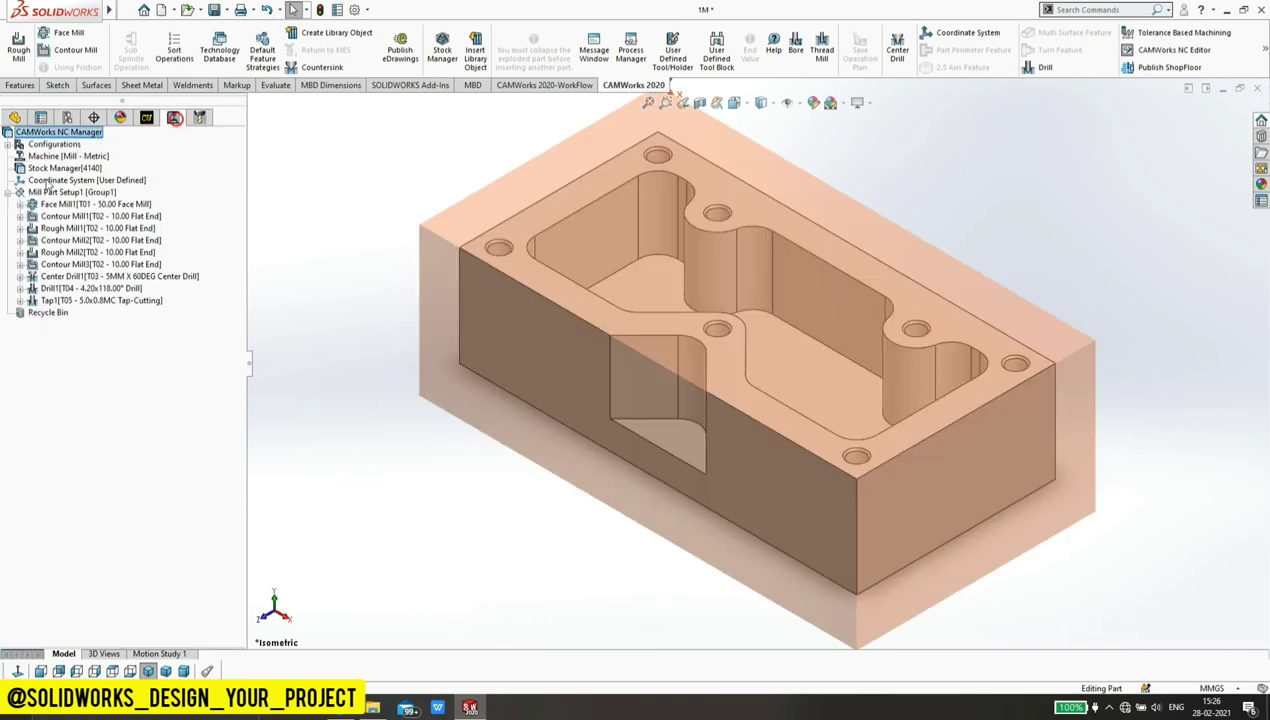
{"action": "right_click", "coordinate": [48, 193]}
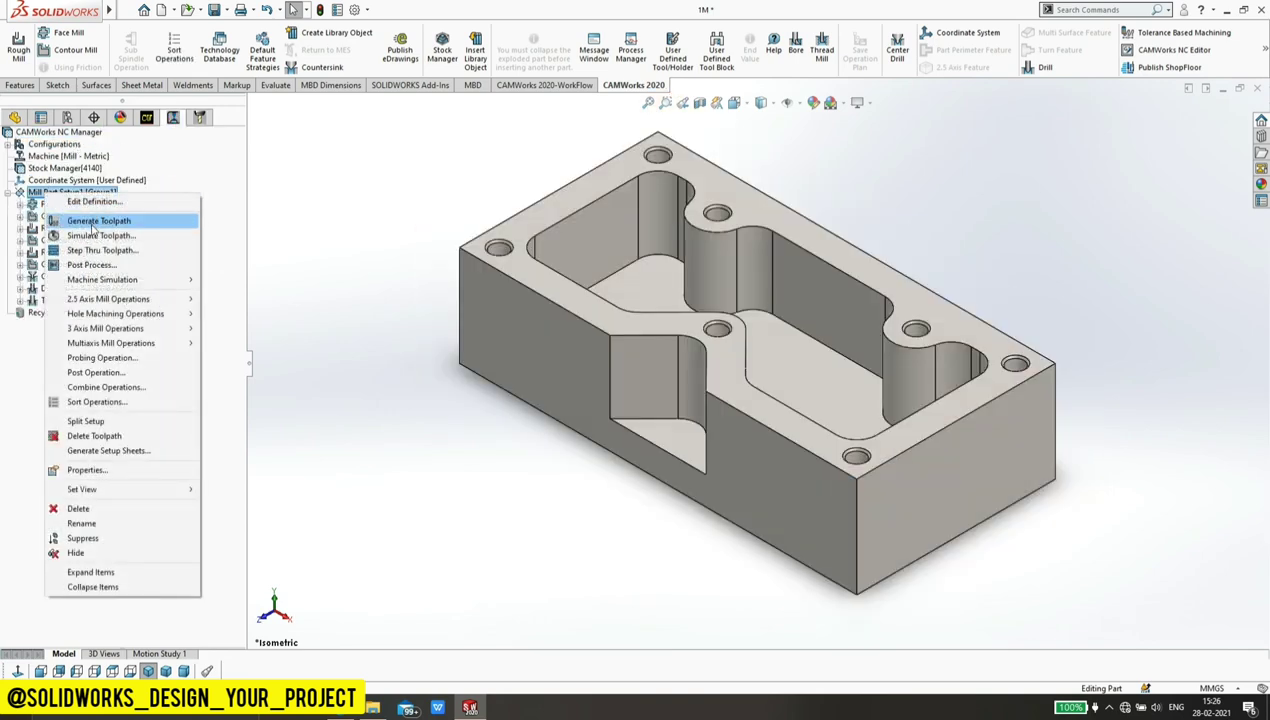
{"action": "left_click", "coordinate": [95, 235]}
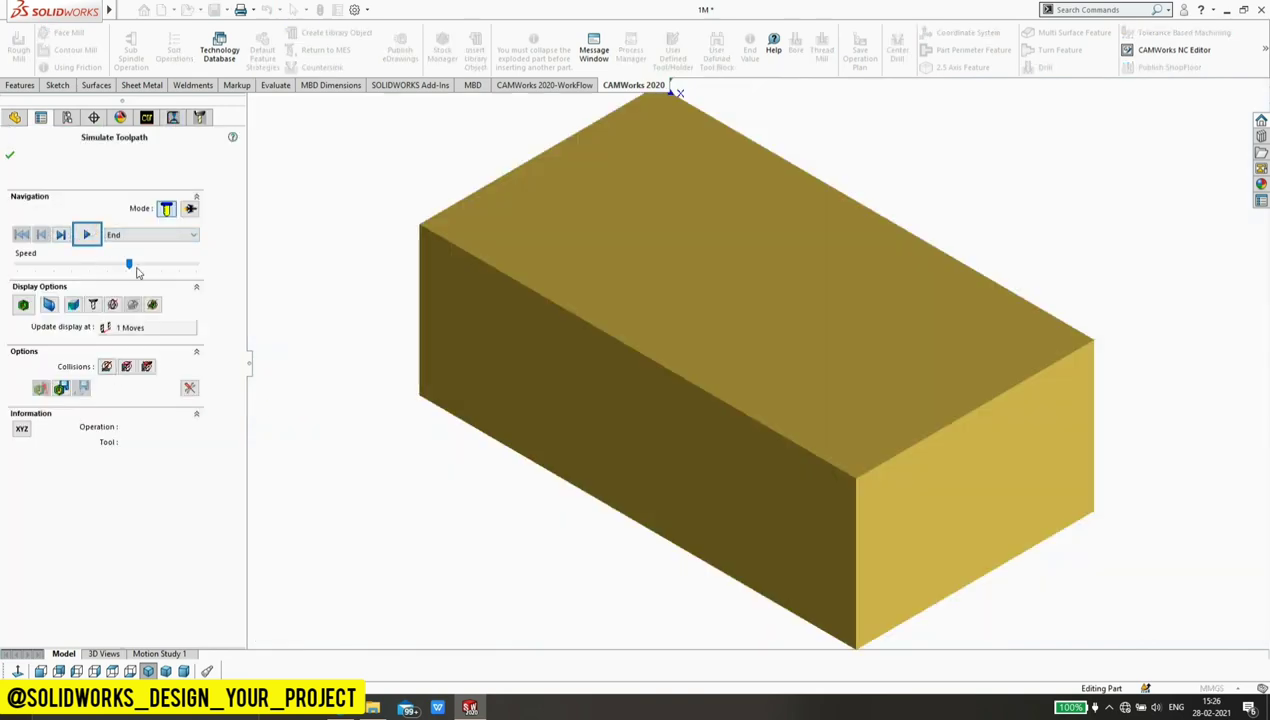
{"action": "left_click", "coordinate": [135, 268]}
{"action": "left_click", "coordinate": [150, 236]}
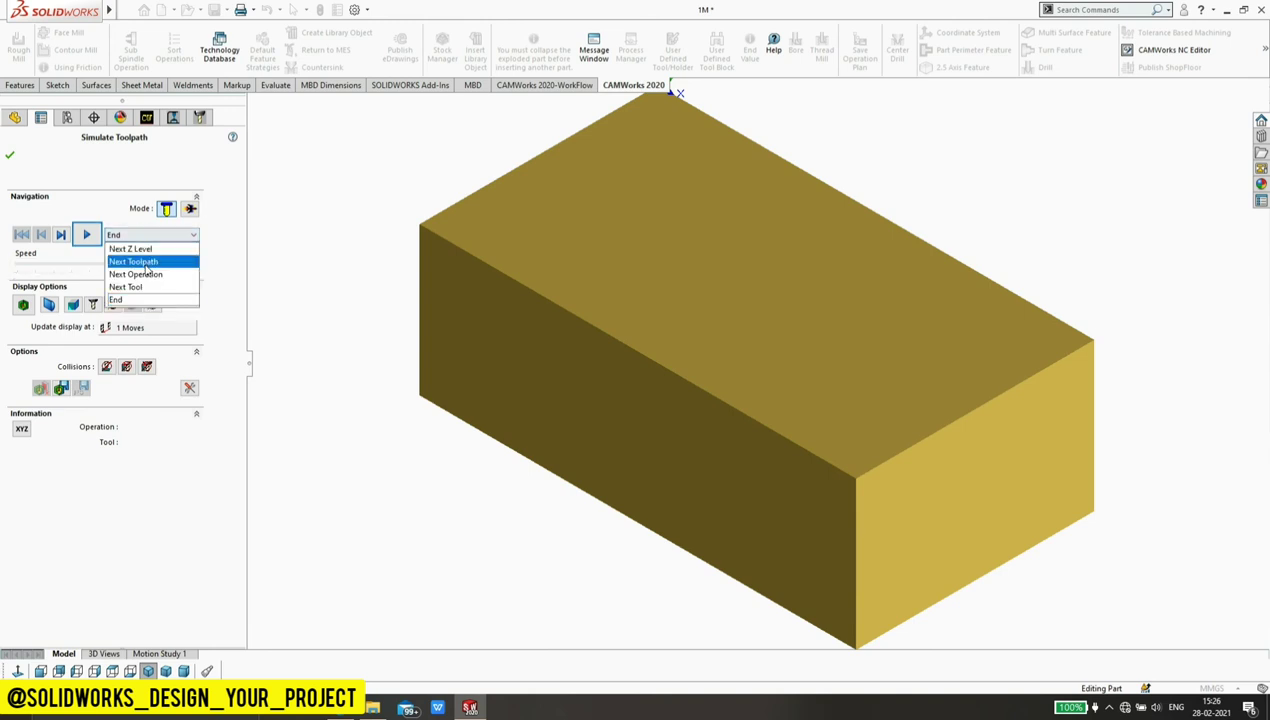
{"action": "left_click", "coordinate": [133, 261]}
Step: Play face mill, Contour Mill1, Rough Mill1–2, Contour Mill3, Center Drill1, Drill1, Tap1, then close
{"action": "left_click", "coordinate": [87, 234]}
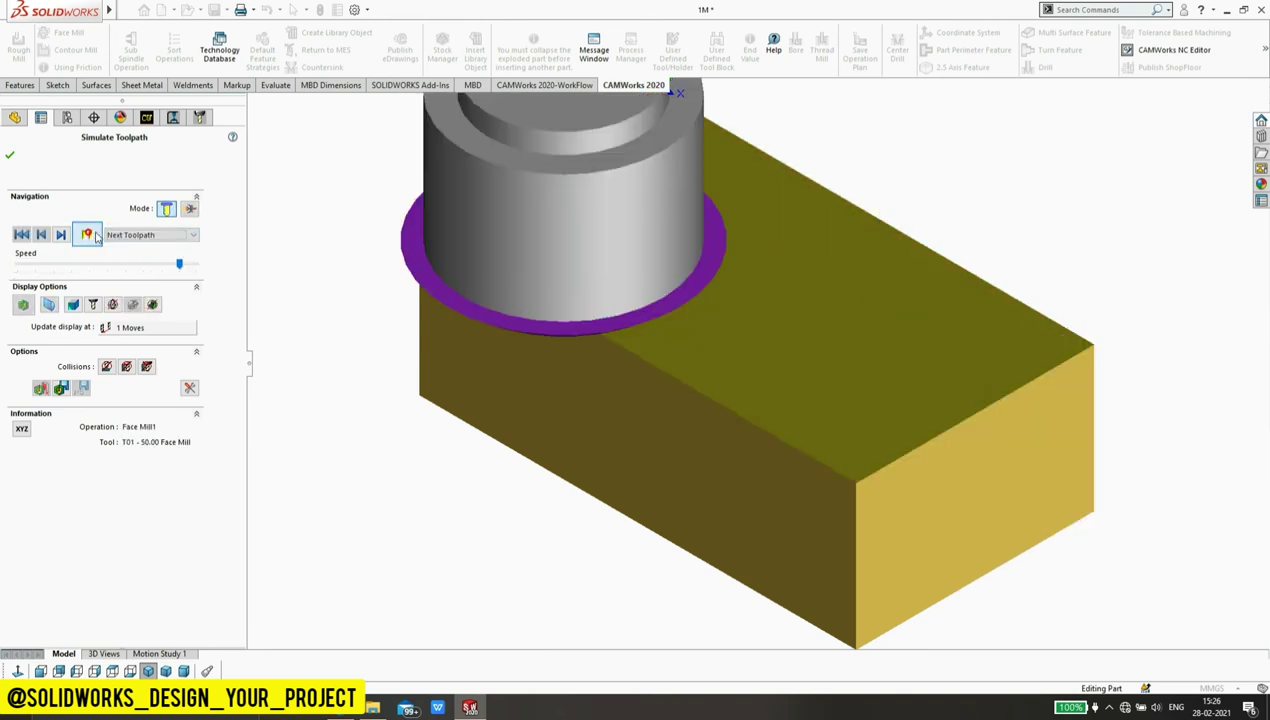
{"action": "left_click", "coordinate": [96, 236]}
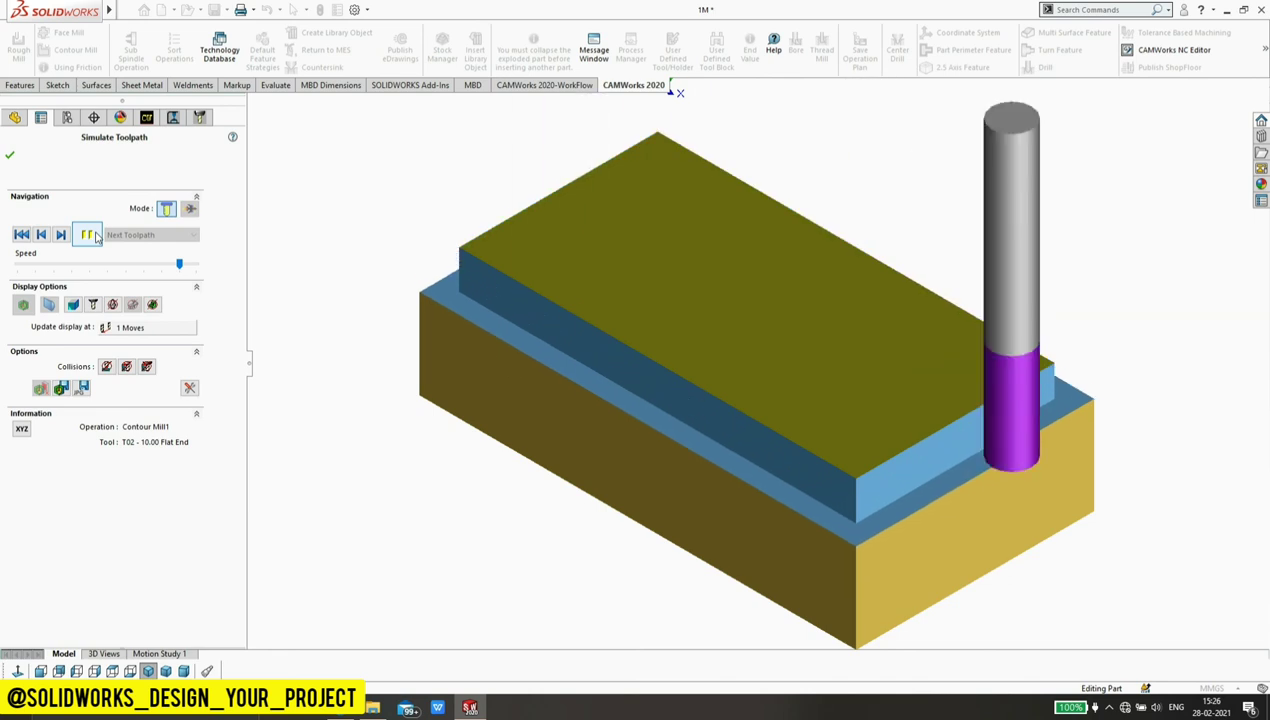
{"action": "left_click", "coordinate": [96, 236]}
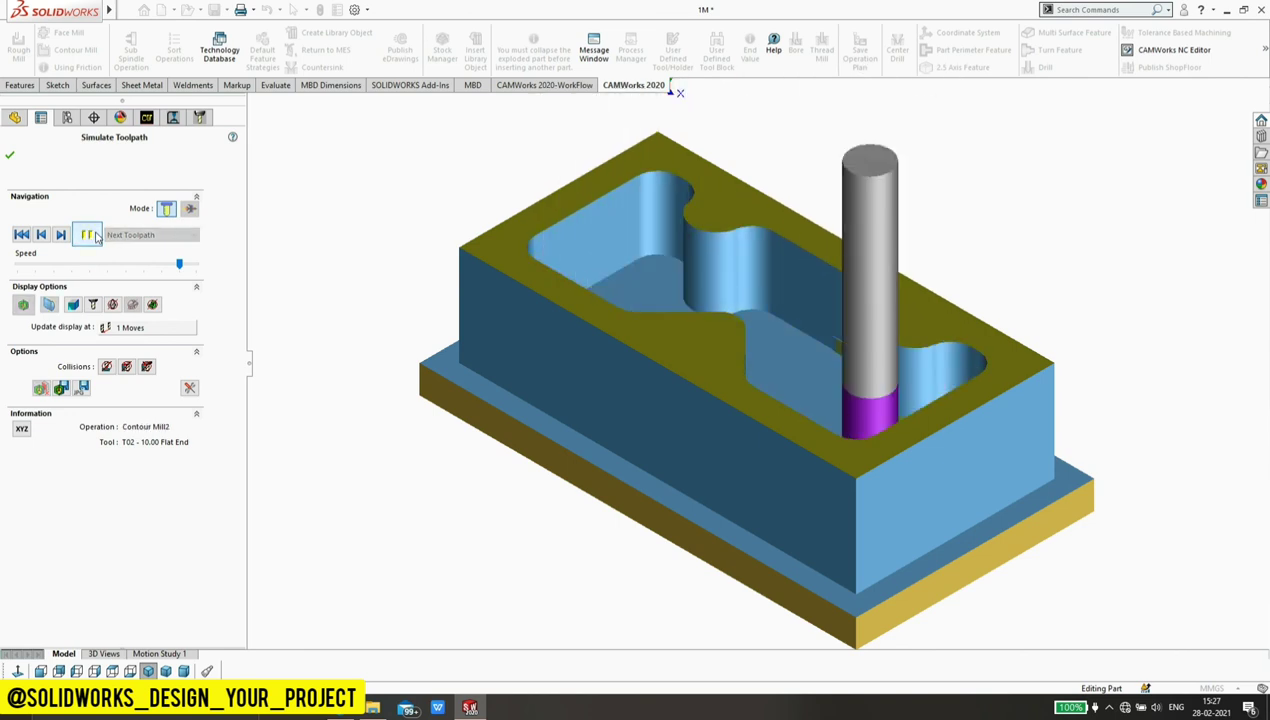
{"action": "left_click", "coordinate": [96, 236]}
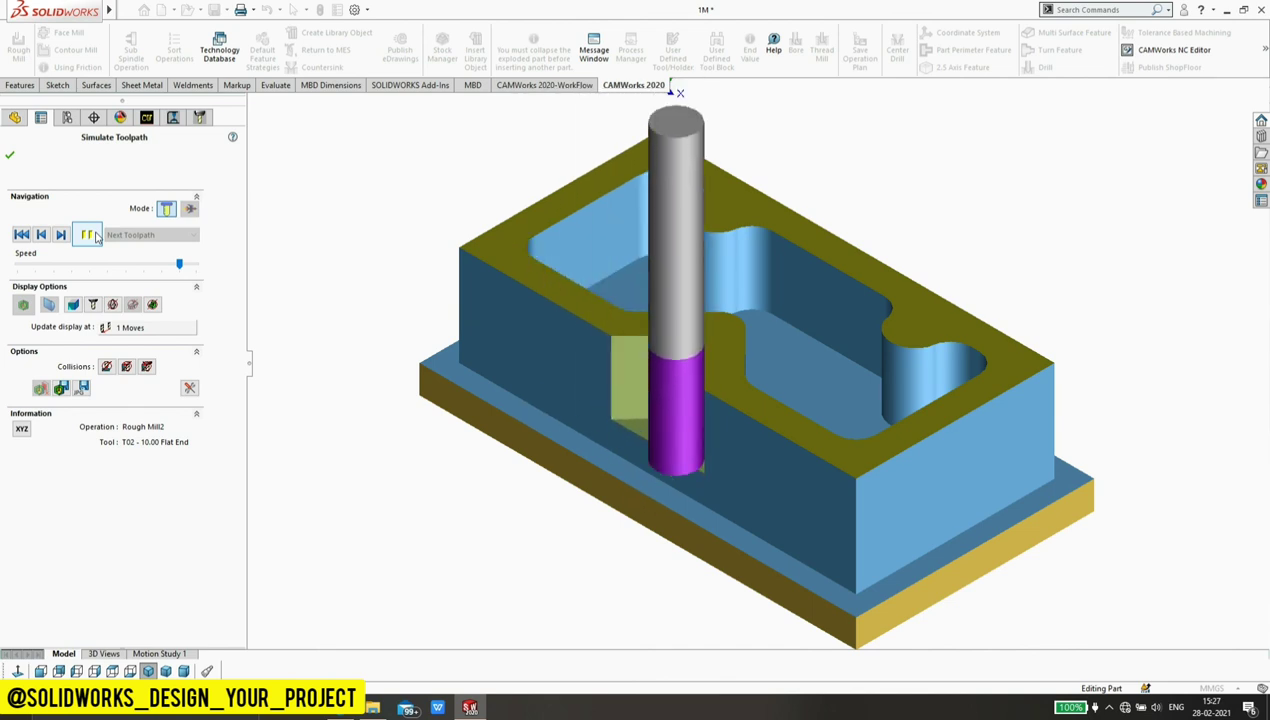
{"action": "left_click", "coordinate": [96, 236]}
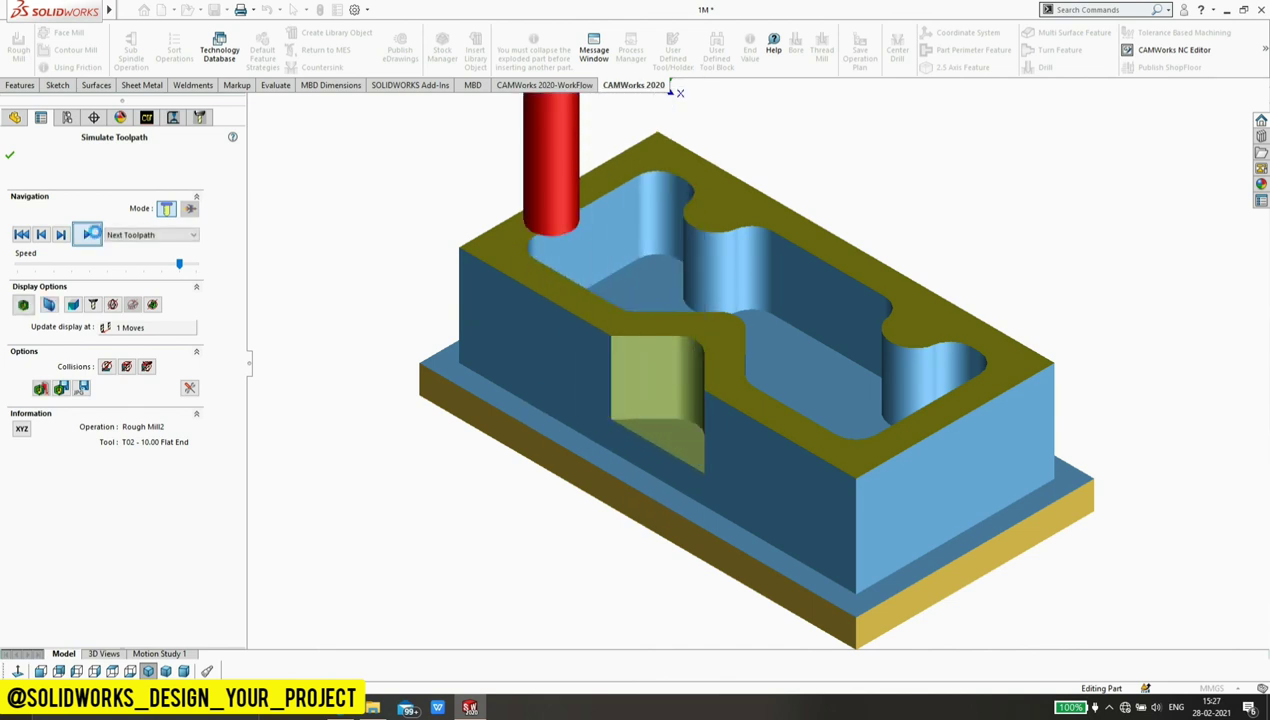
{"action": "left_click", "coordinate": [96, 236]}
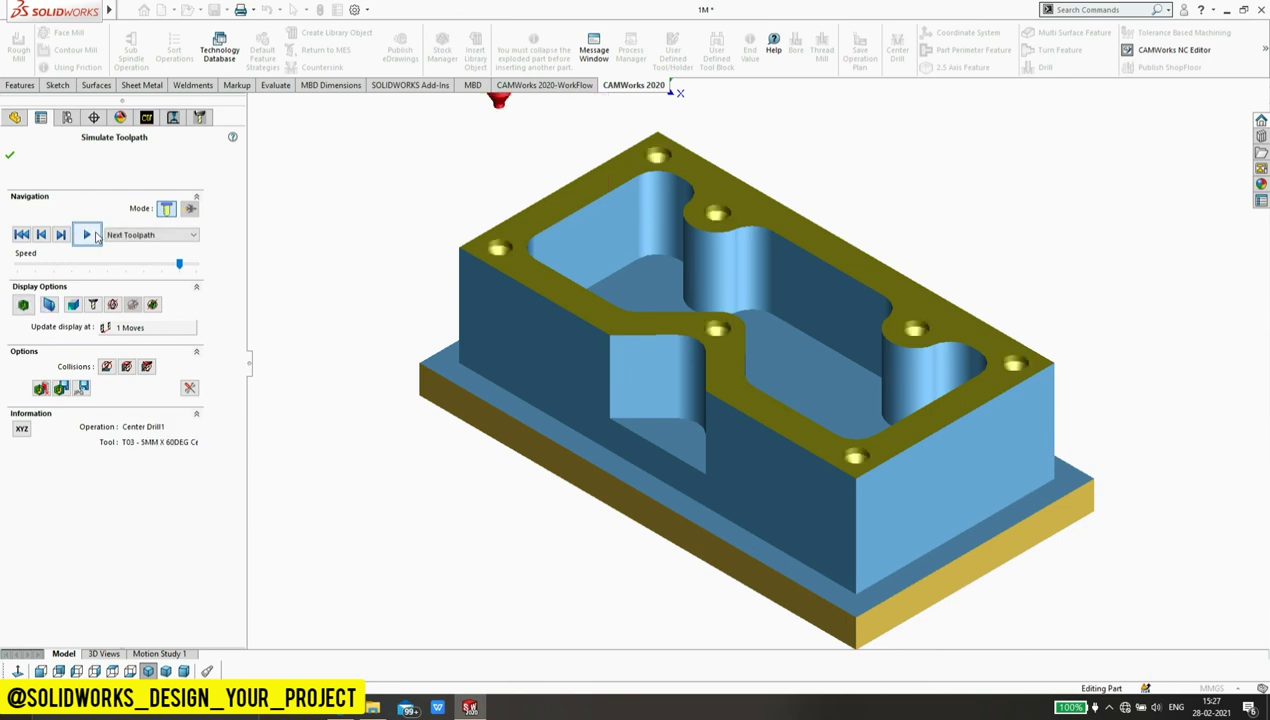
{"action": "left_click", "coordinate": [96, 236]}
{"action": "left_click", "coordinate": [96, 236]}
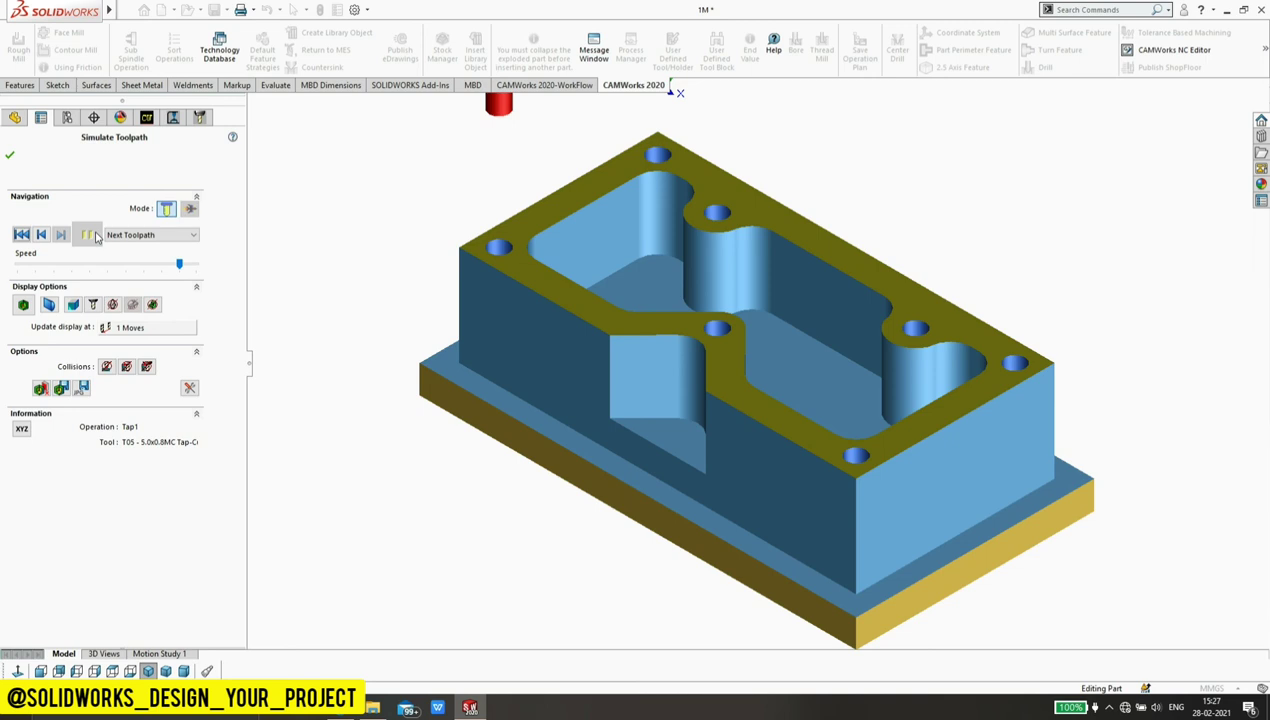
{"action": "left_click", "coordinate": [10, 157]}
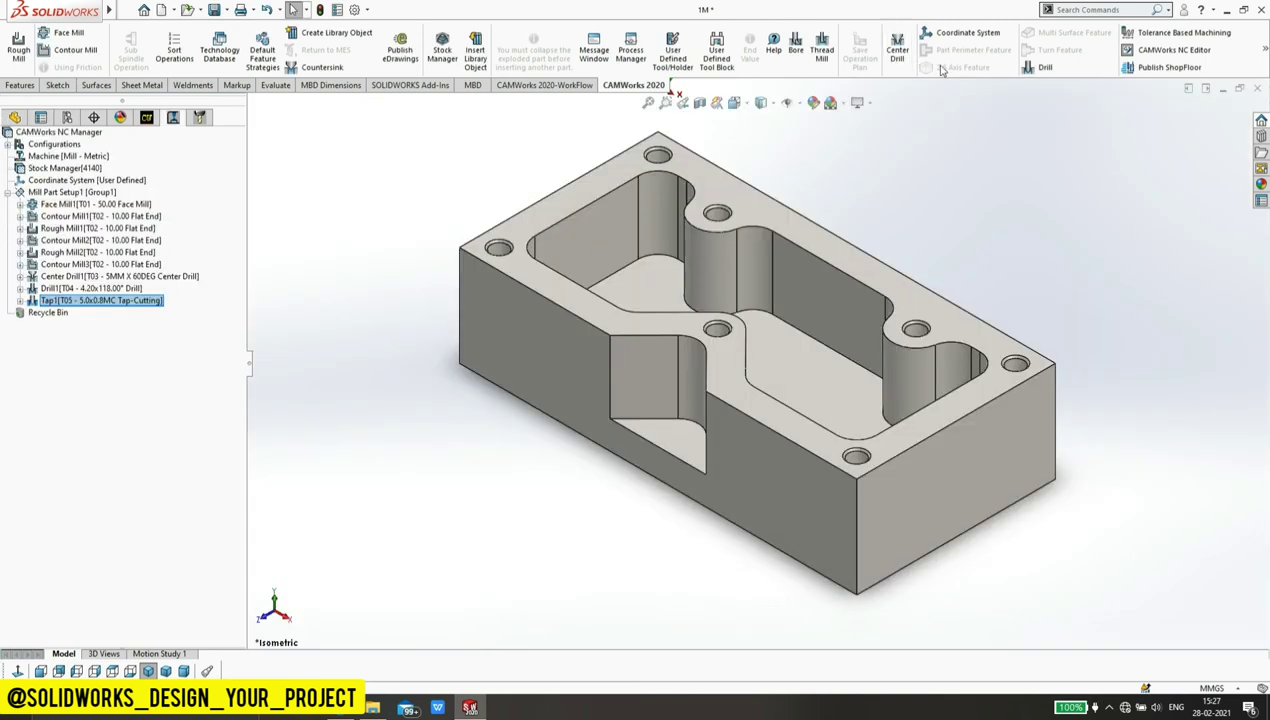
Step: Post-process Mill Part Setup1 to 1M.MPF in Desktop > Titan, replacing the existing file
{"action": "left_click", "coordinate": [545, 85]}
{"action": "left_click", "coordinate": [634, 85]}
{"action": "right_click", "coordinate": [47, 196]}
{"action": "left_click", "coordinate": [95, 263]}
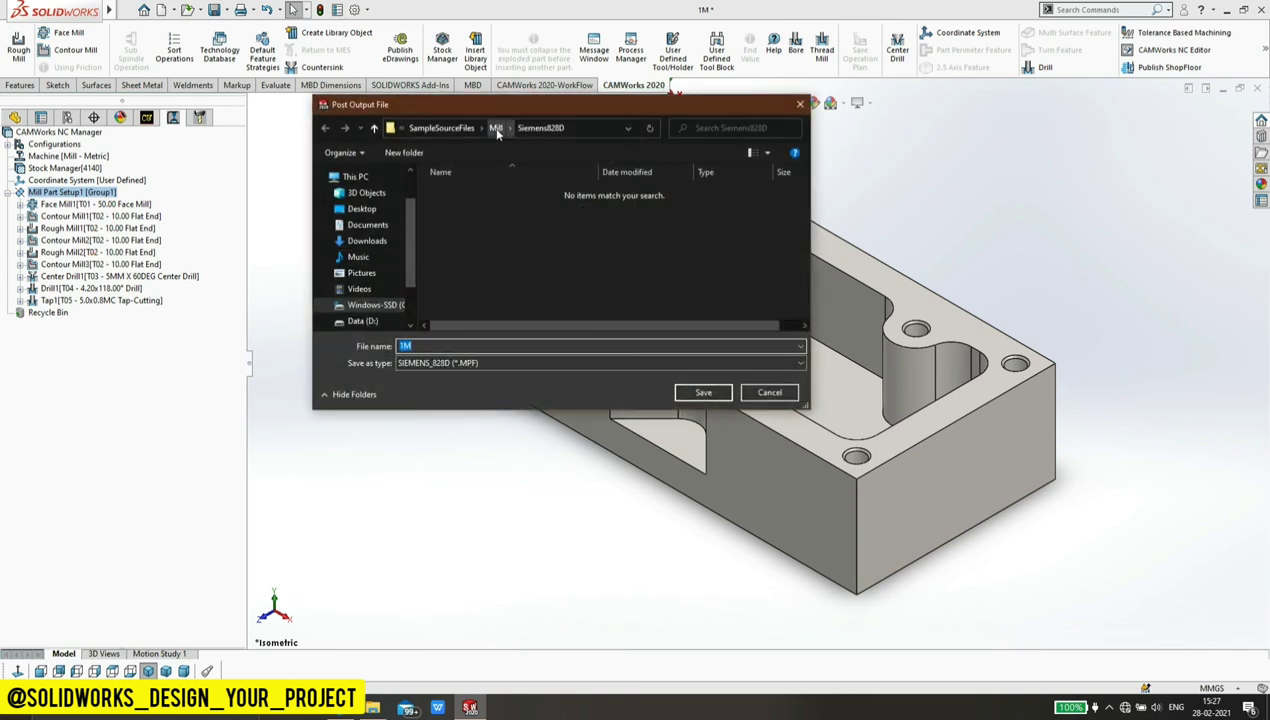
{"action": "left_click", "coordinate": [362, 212]}
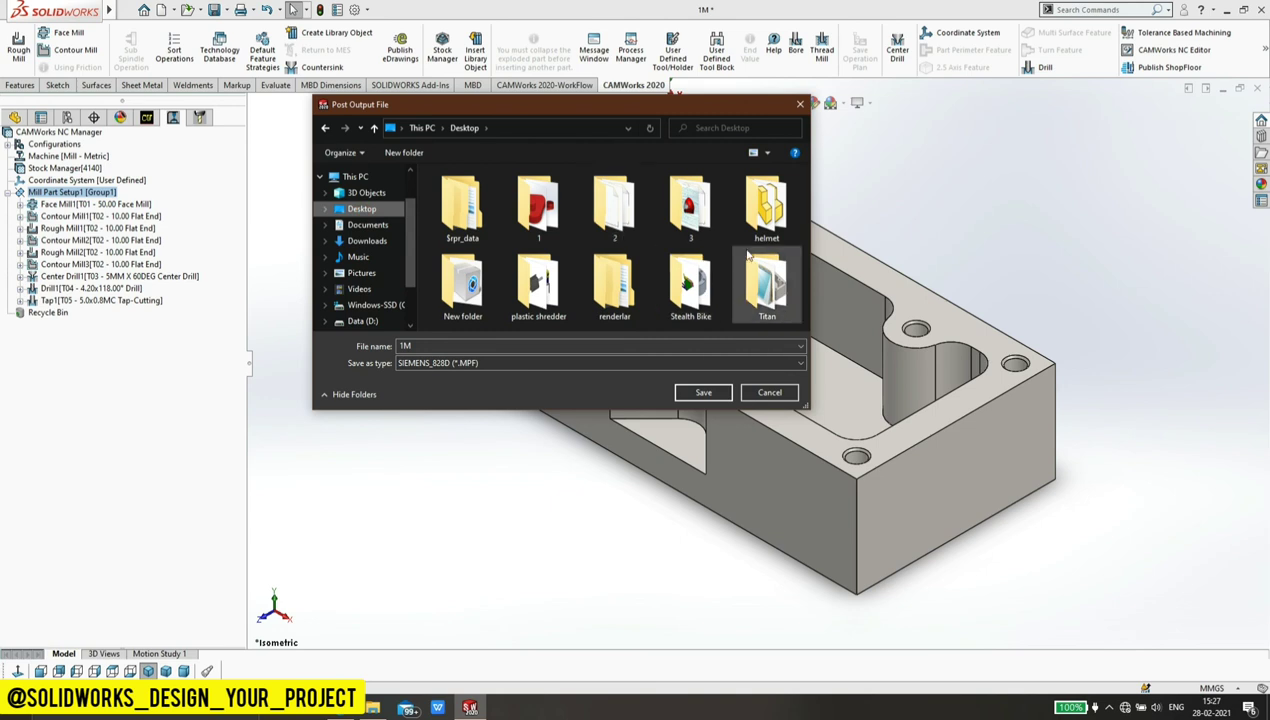
{"action": "double_click", "coordinate": [757, 287]}
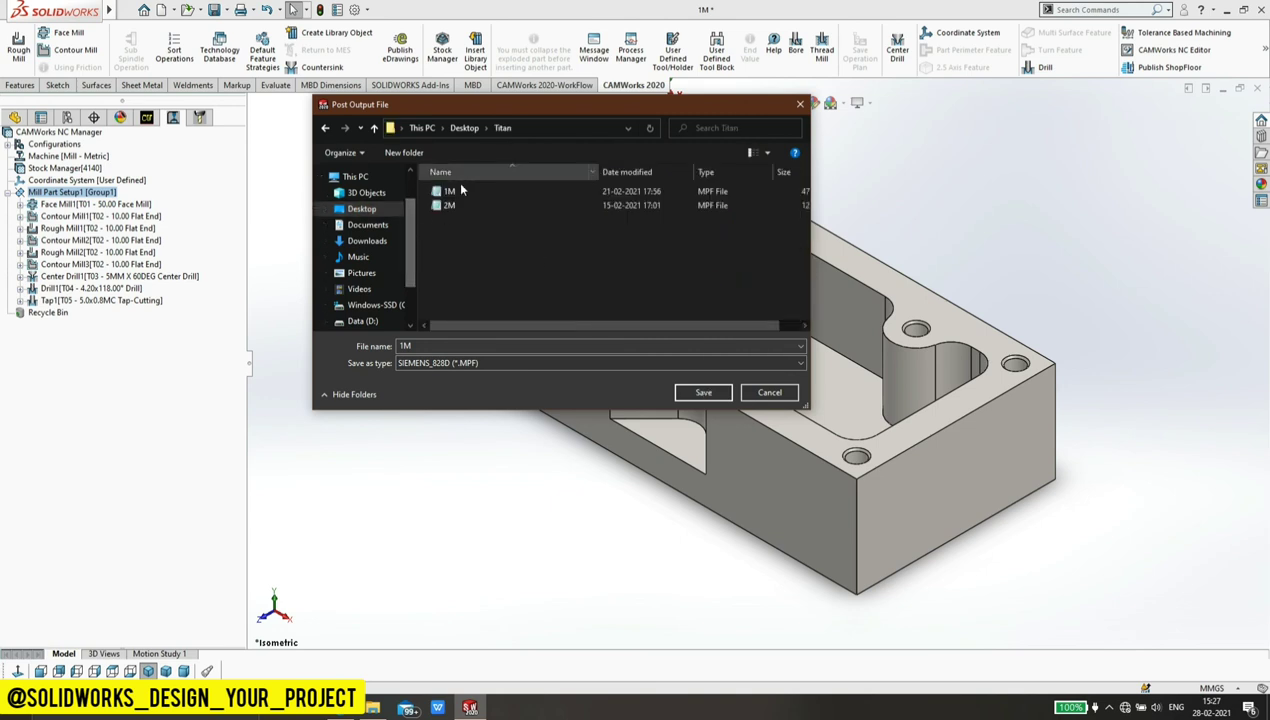
{"action": "left_click", "coordinate": [689, 392]}
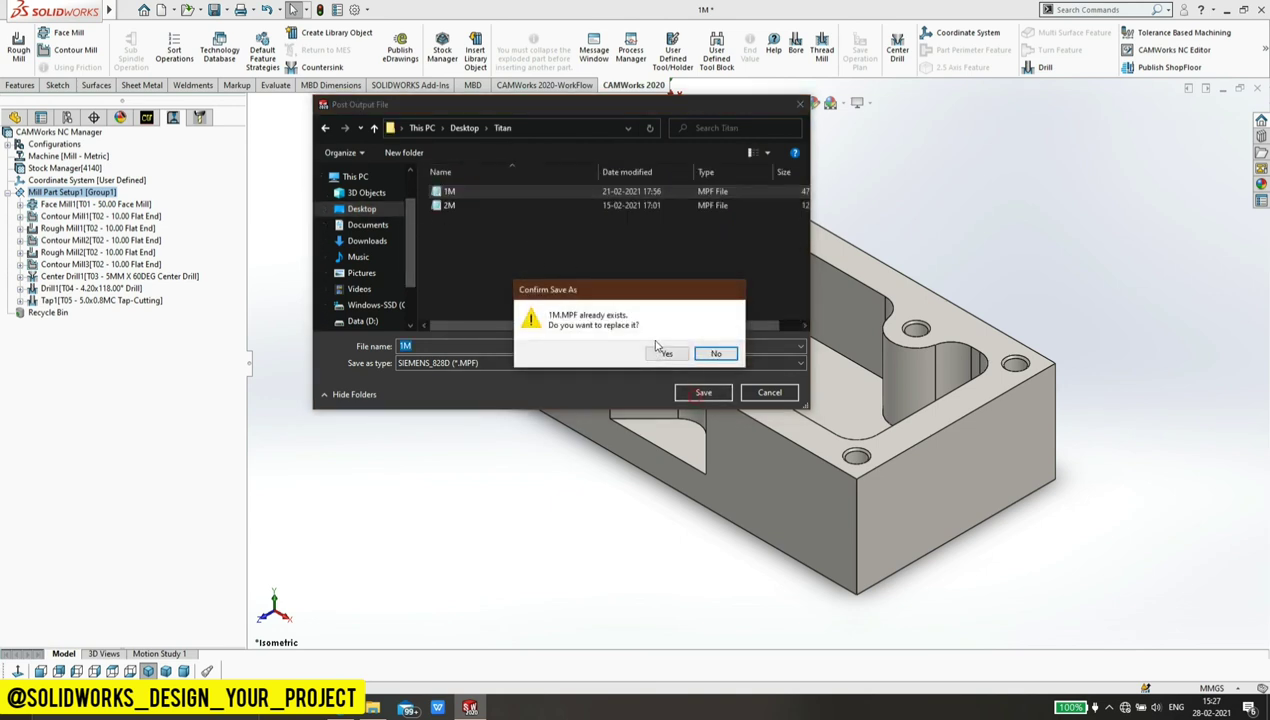
{"action": "left_click", "coordinate": [664, 354]}
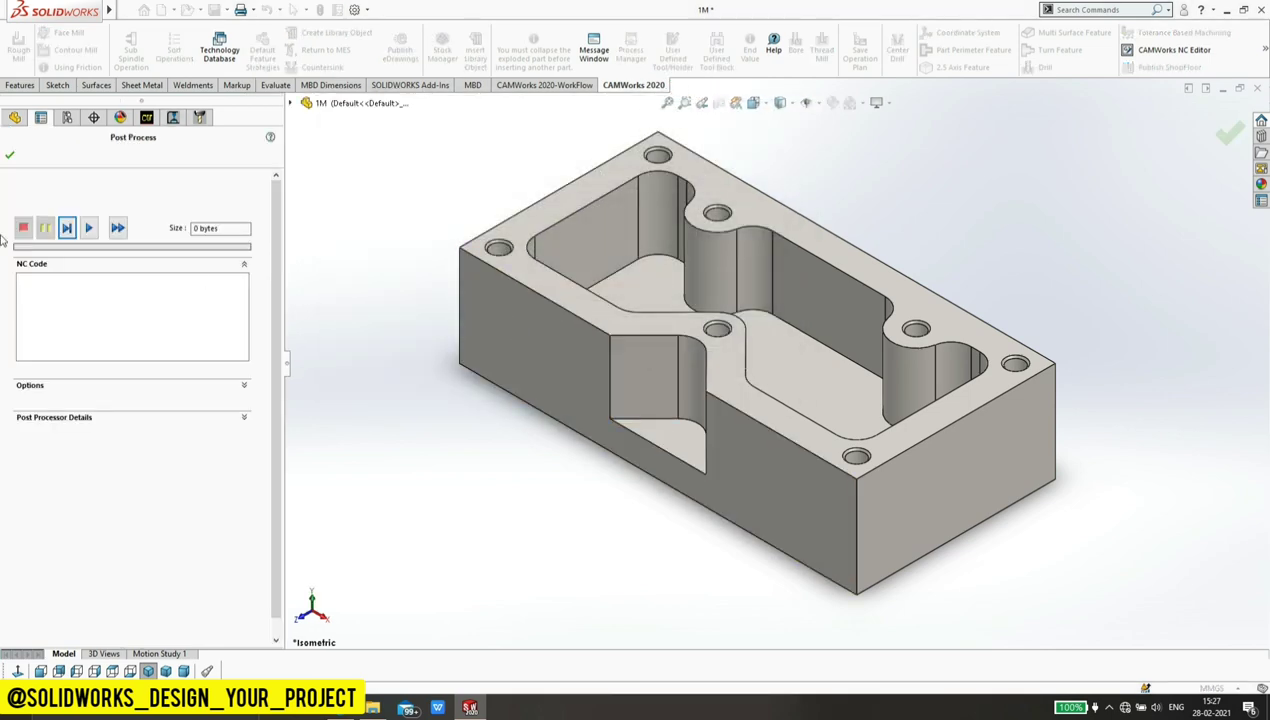
Step: Run the post processor to generate 39.32 KB of NC code, then close the panel
{"action": "left_click", "coordinate": [88, 229]}
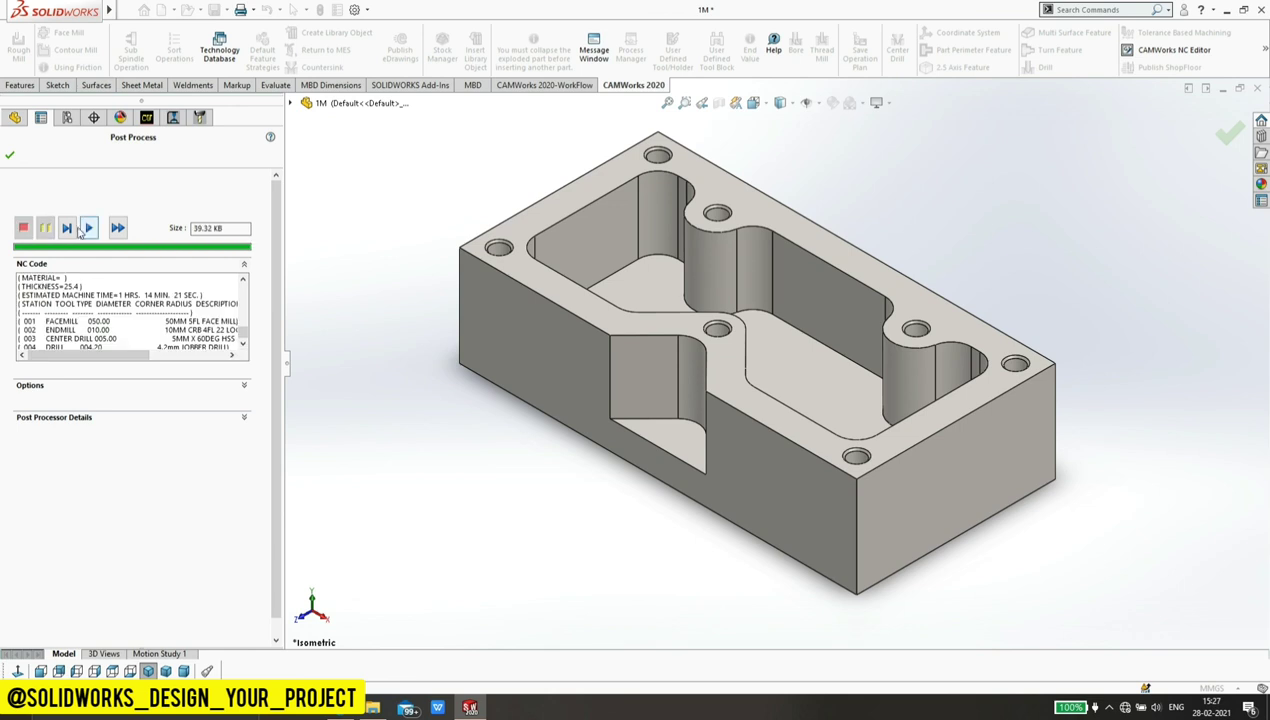
{"action": "left_click", "coordinate": [9, 156]}
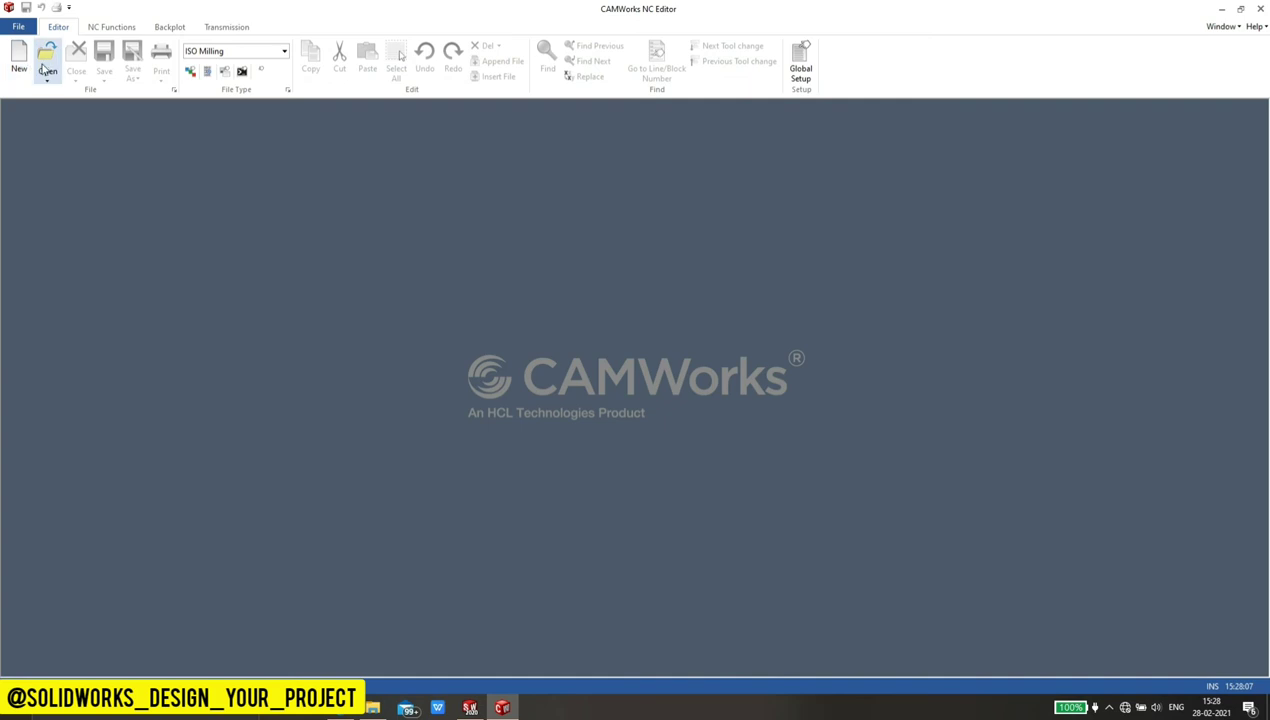
Step: Browse to Desktop > Titan, show All files (*.*), and select the 1M program
{"action": "left_click", "coordinate": [44, 68]}
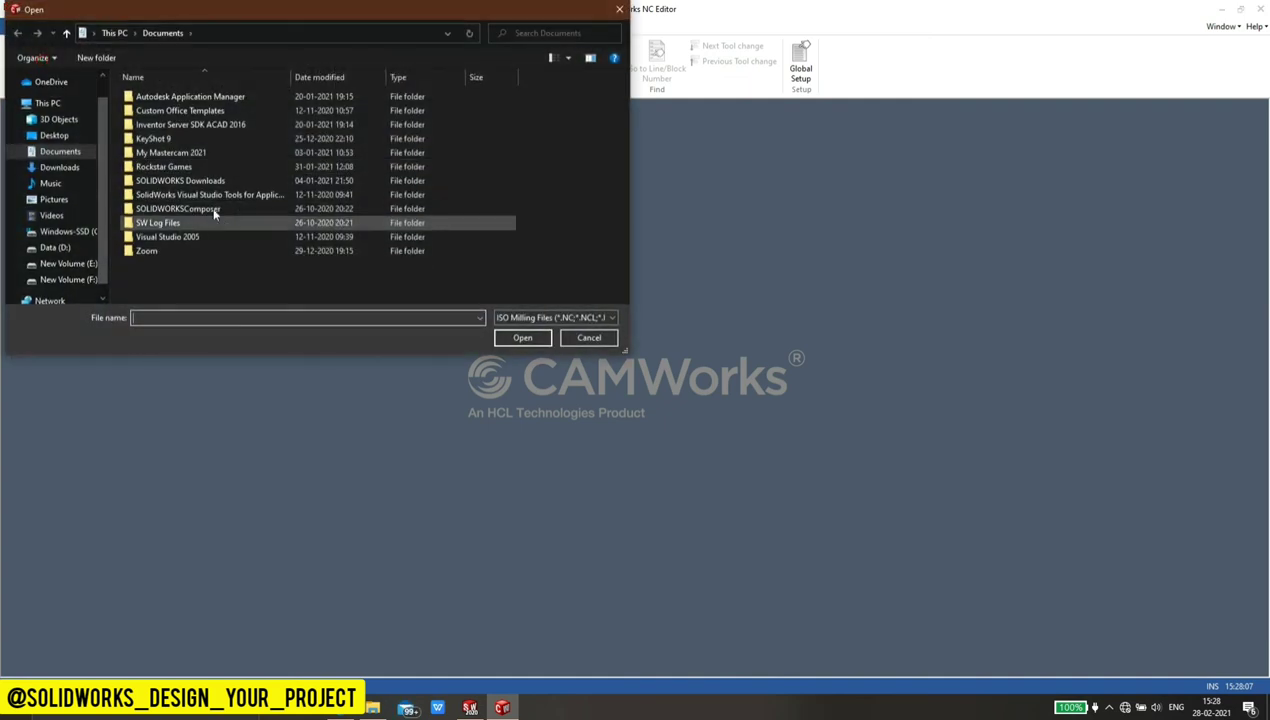
{"action": "left_click", "coordinate": [54, 135]}
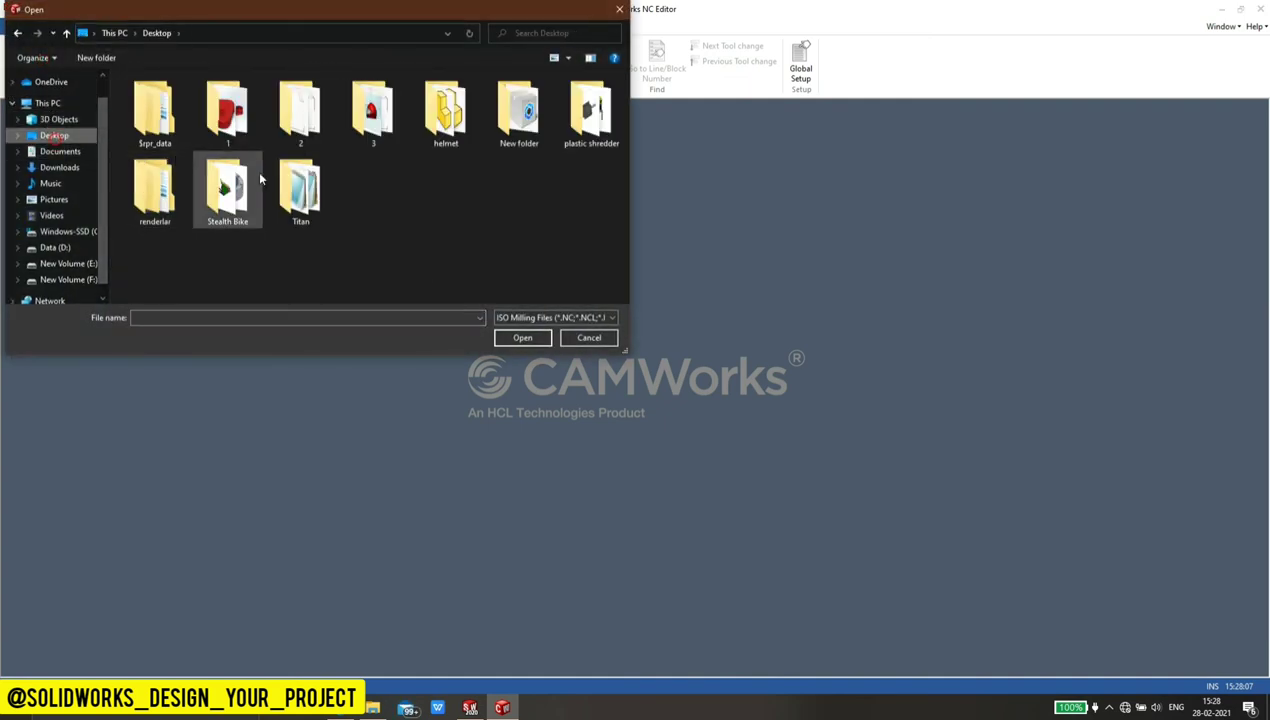
{"action": "double_click", "coordinate": [300, 185]}
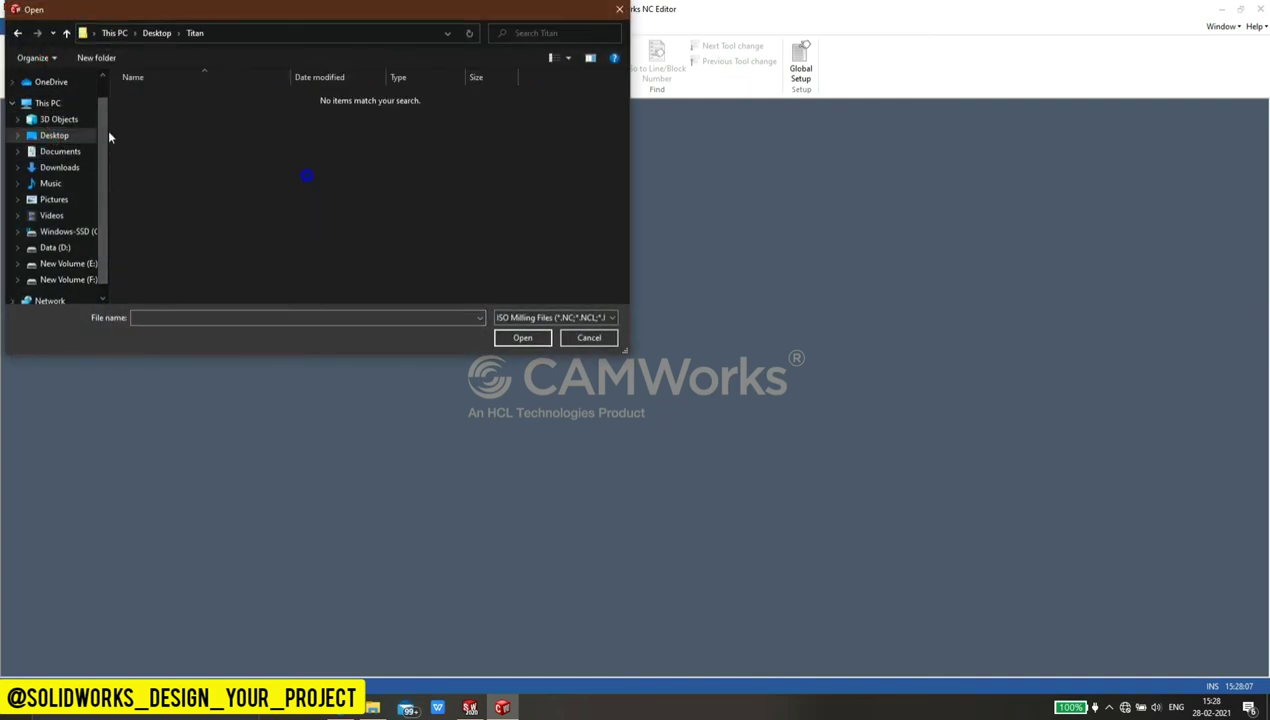
{"action": "left_click", "coordinate": [552, 317]}
{"action": "left_click", "coordinate": [516, 400]}
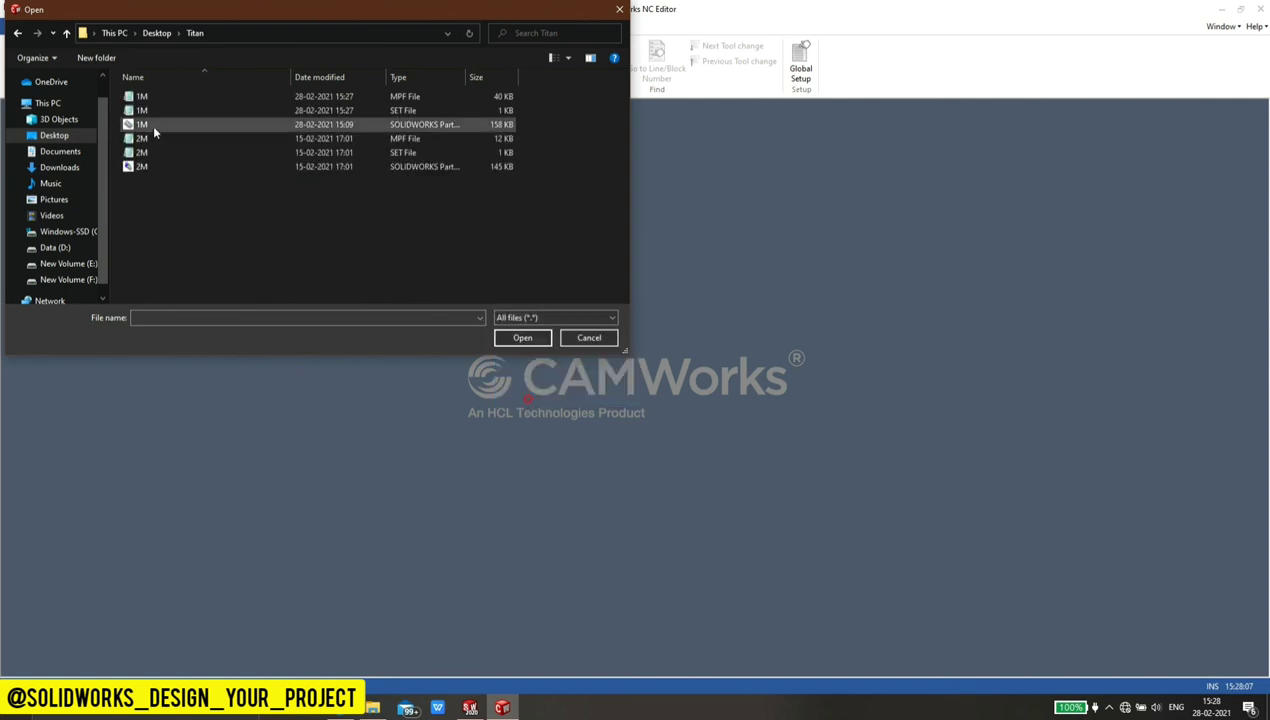
{"action": "left_click", "coordinate": [140, 96]}
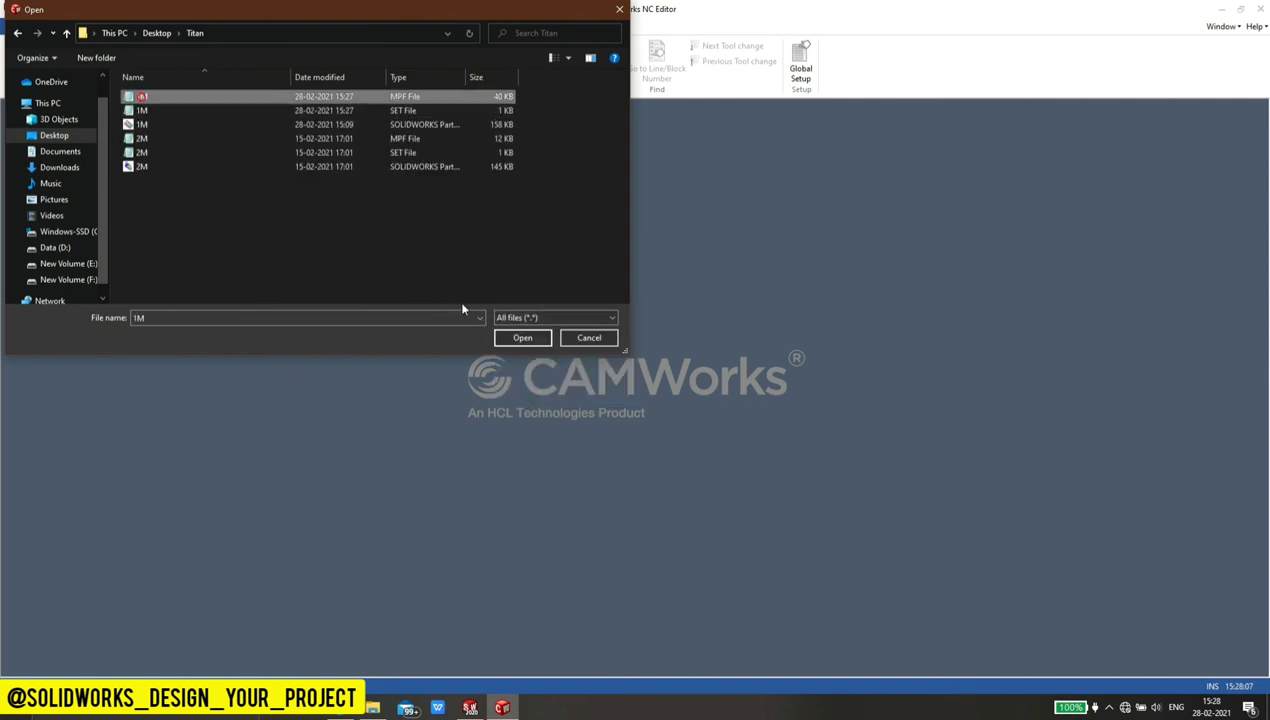
Step: Open 1M.MPF in the editor and launch its 3D backplot window
{"action": "left_click", "coordinate": [506, 338]}
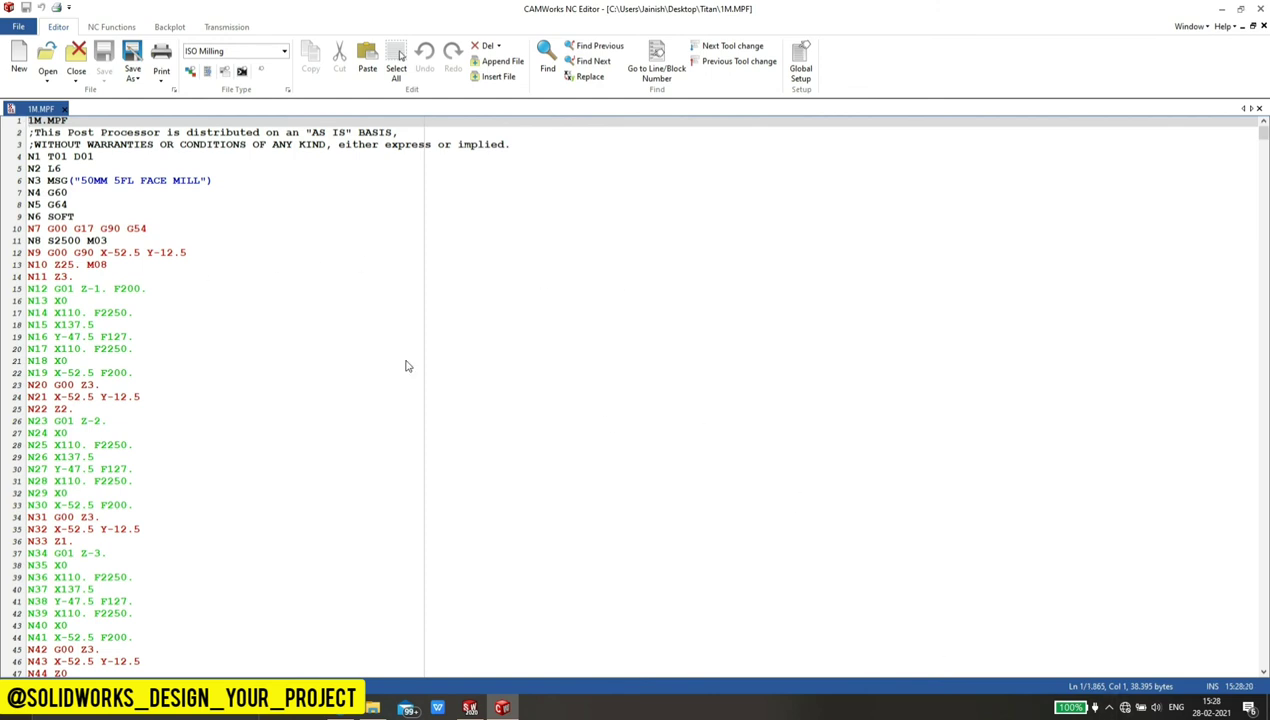
{"action": "left_click", "coordinate": [42, 229]}
{"action": "left_click", "coordinate": [719, 327]}
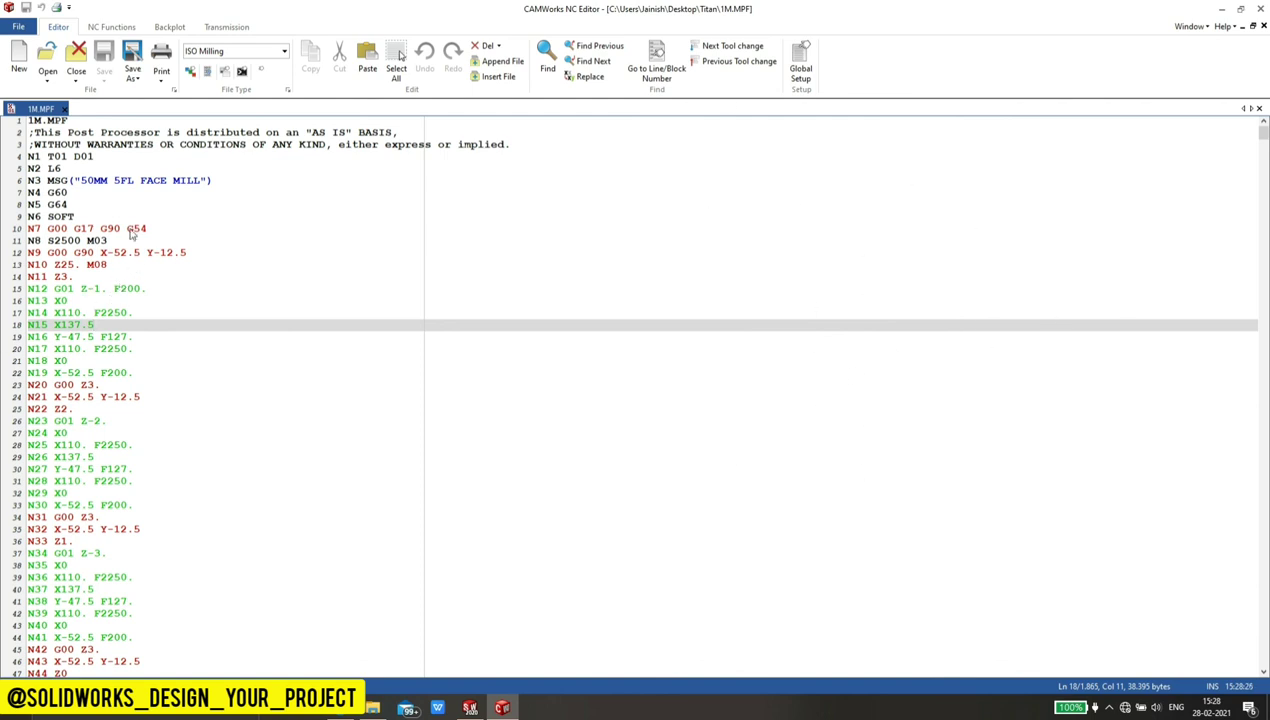
{"action": "left_click", "coordinate": [103, 28]}
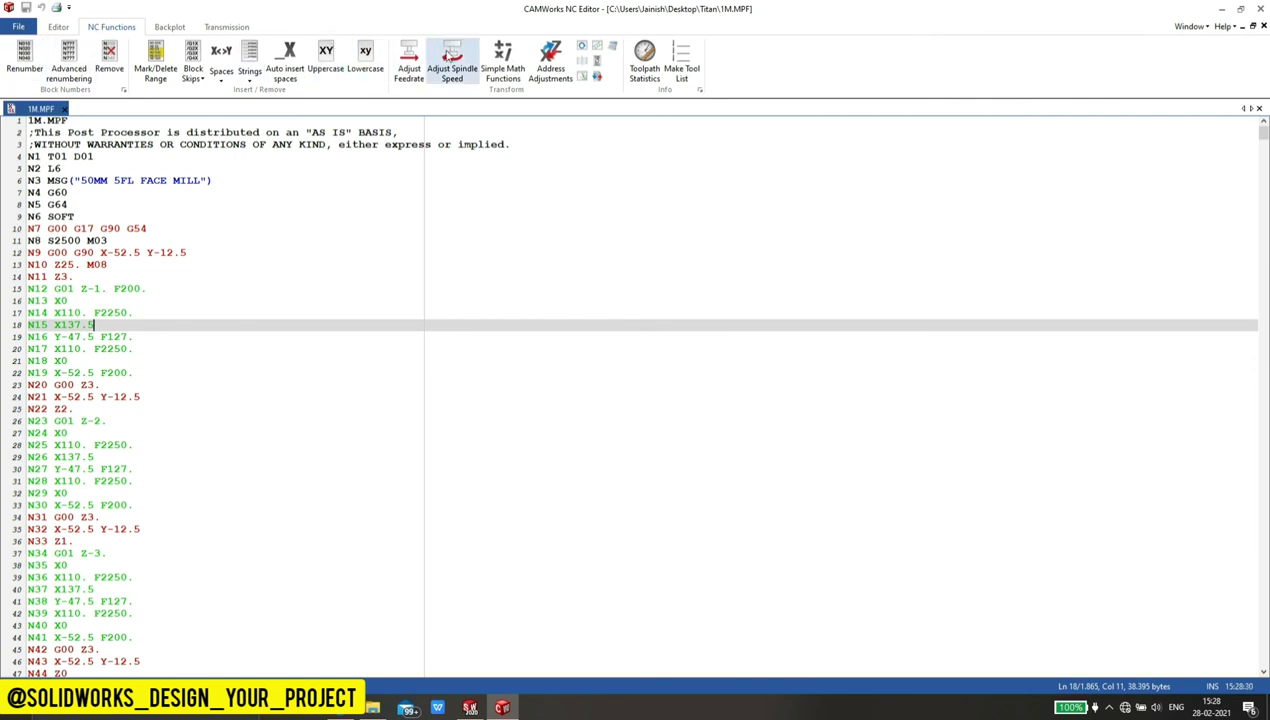
{"action": "left_click", "coordinate": [160, 28]}
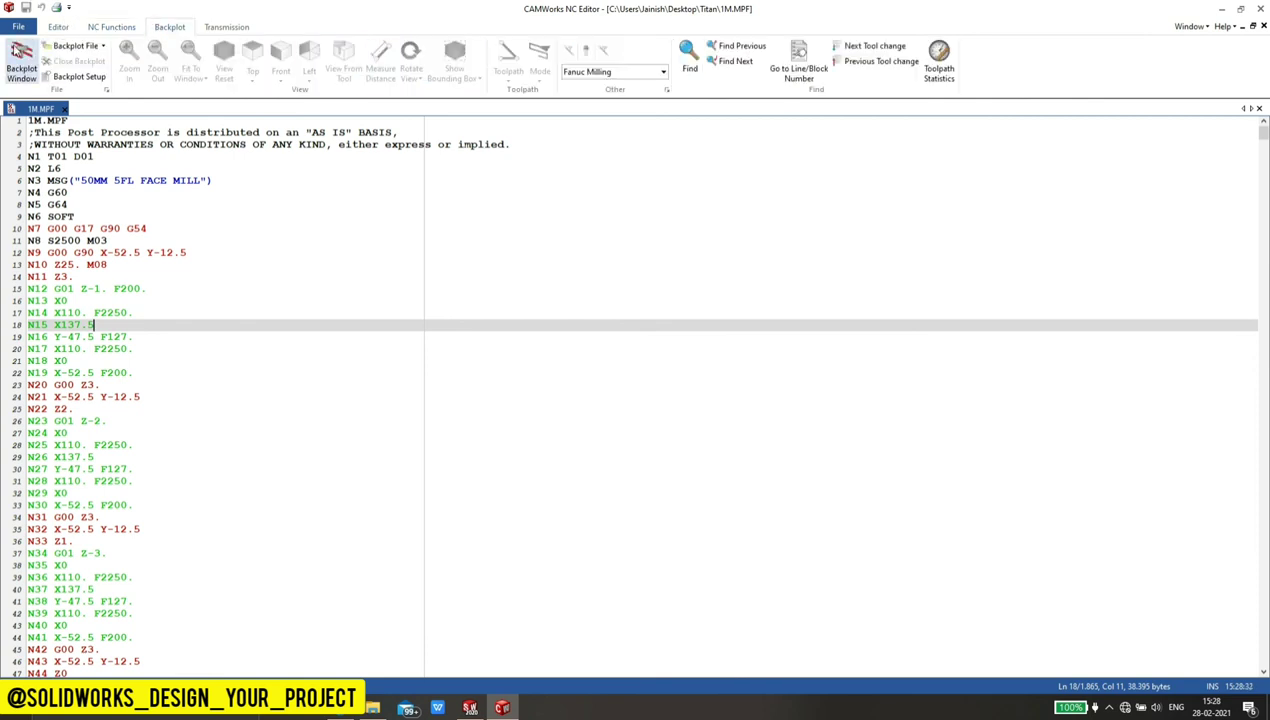
{"action": "left_click", "coordinate": [21, 60]}
Step: Fit, zoom and orbit the 1M.MPF backplot, scroll the code, then close the NC Editor
{"action": "left_click", "coordinate": [189, 52]}
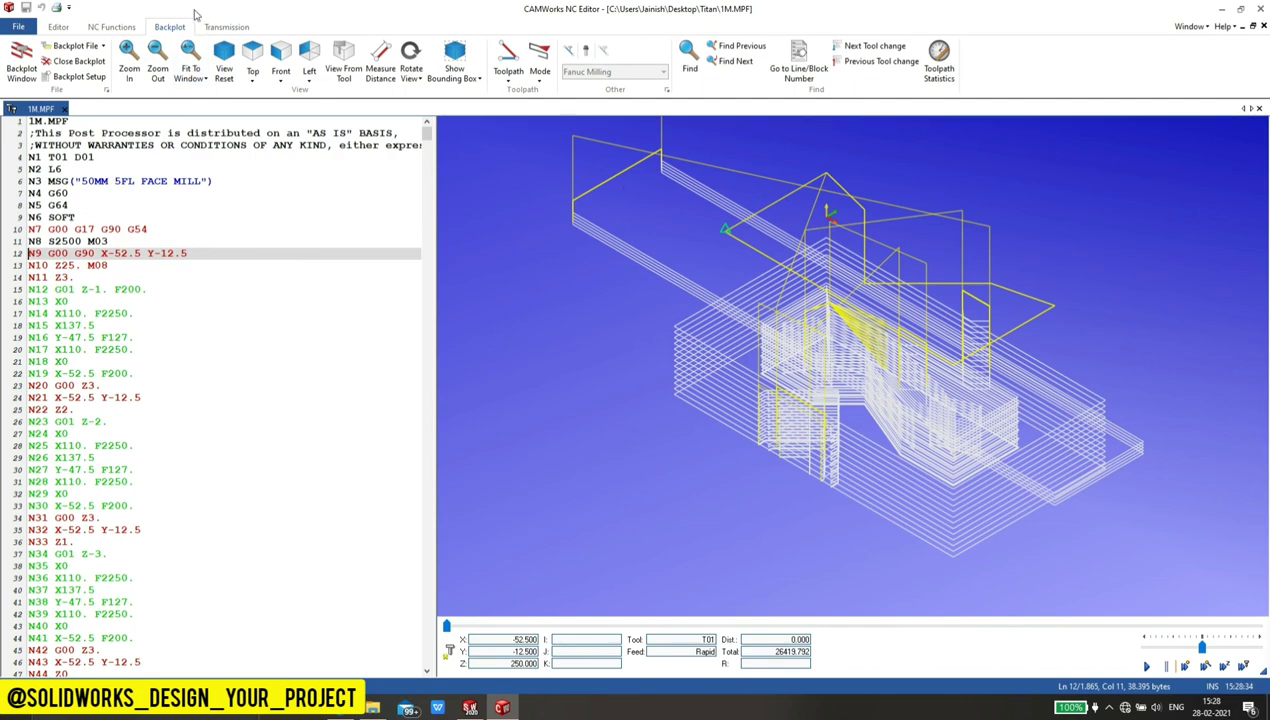
{"action": "scroll", "coordinate": [830, 390], "scroll_direction": "up", "scroll_amount": 2}
{"action": "scroll", "coordinate": [800, 440], "scroll_direction": "up", "scroll_amount": 1}
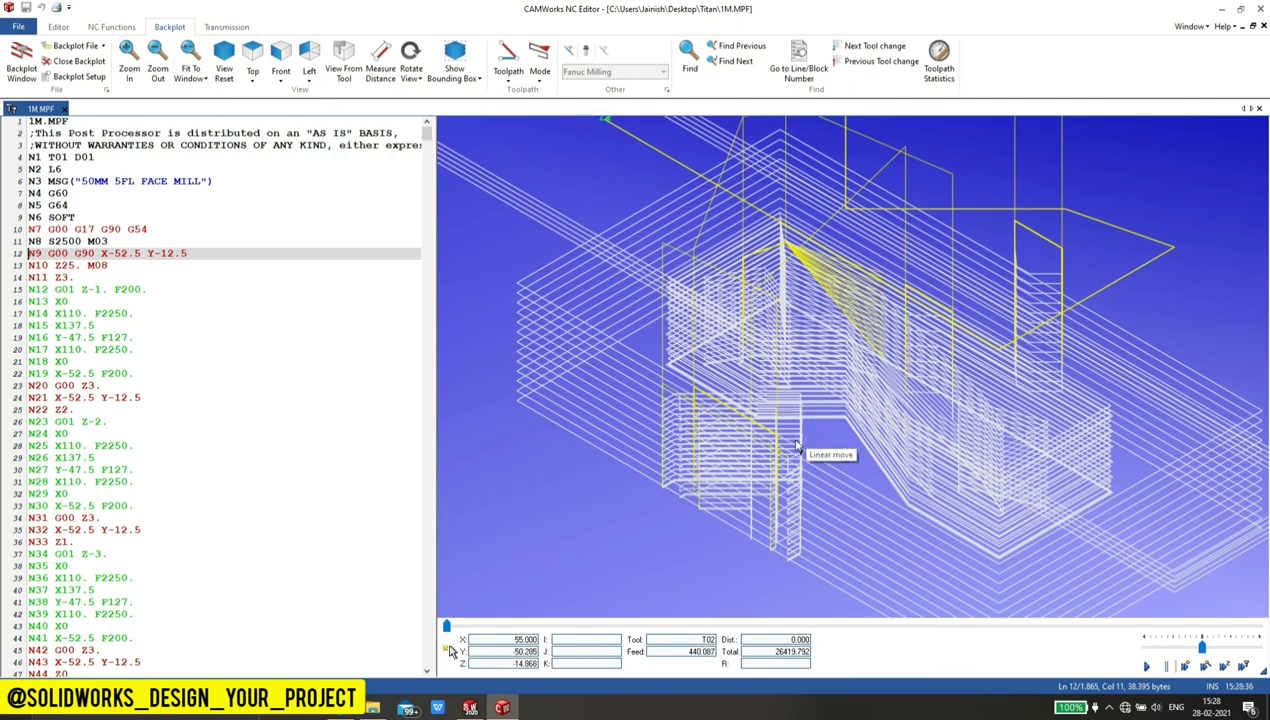
{"action": "scroll", "coordinate": [815, 405], "scroll_direction": "down", "scroll_amount": 1}
{"action": "mouse_move", "coordinate": [815, 395]}
{"action": "middle_mouse_down"}
{"action": "mouse_move", "coordinate": [862, 503]}
{"action": "mouse_move", "coordinate": [783, 195]}
{"action": "mouse_move", "coordinate": [821, 387]}
{"action": "mouse_move", "coordinate": [641, 453]}
{"action": "middle_mouse_up"}
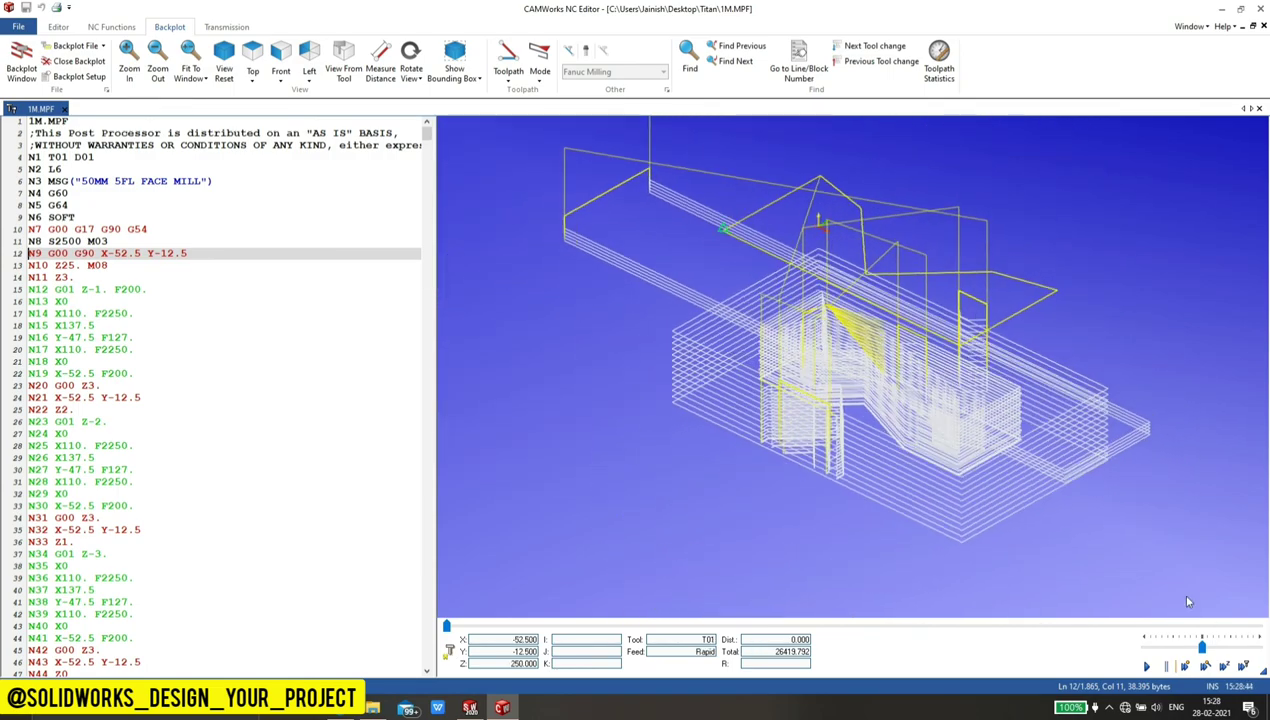
{"action": "scroll", "coordinate": [122, 476], "scroll_direction": "down", "scroll_amount": 2}
{"action": "scroll", "coordinate": [122, 476], "scroll_direction": "down", "scroll_amount": 9}
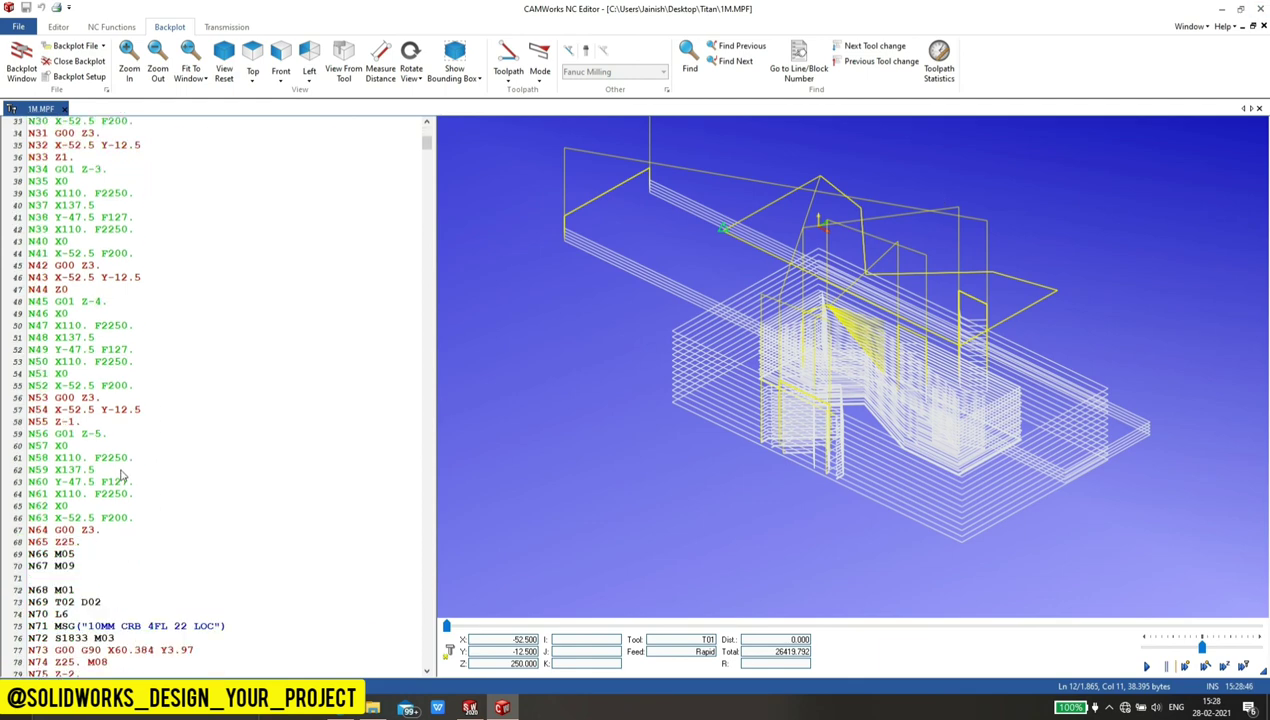
{"action": "scroll", "coordinate": [122, 476], "scroll_direction": "down", "scroll_amount": 10}
{"action": "scroll", "coordinate": [122, 476], "scroll_direction": "down", "scroll_amount": 10}
{"action": "scroll", "coordinate": [122, 476], "scroll_direction": "down", "scroll_amount": 15}
{"action": "scroll", "coordinate": [268, 420], "scroll_direction": "down", "scroll_amount": 14}
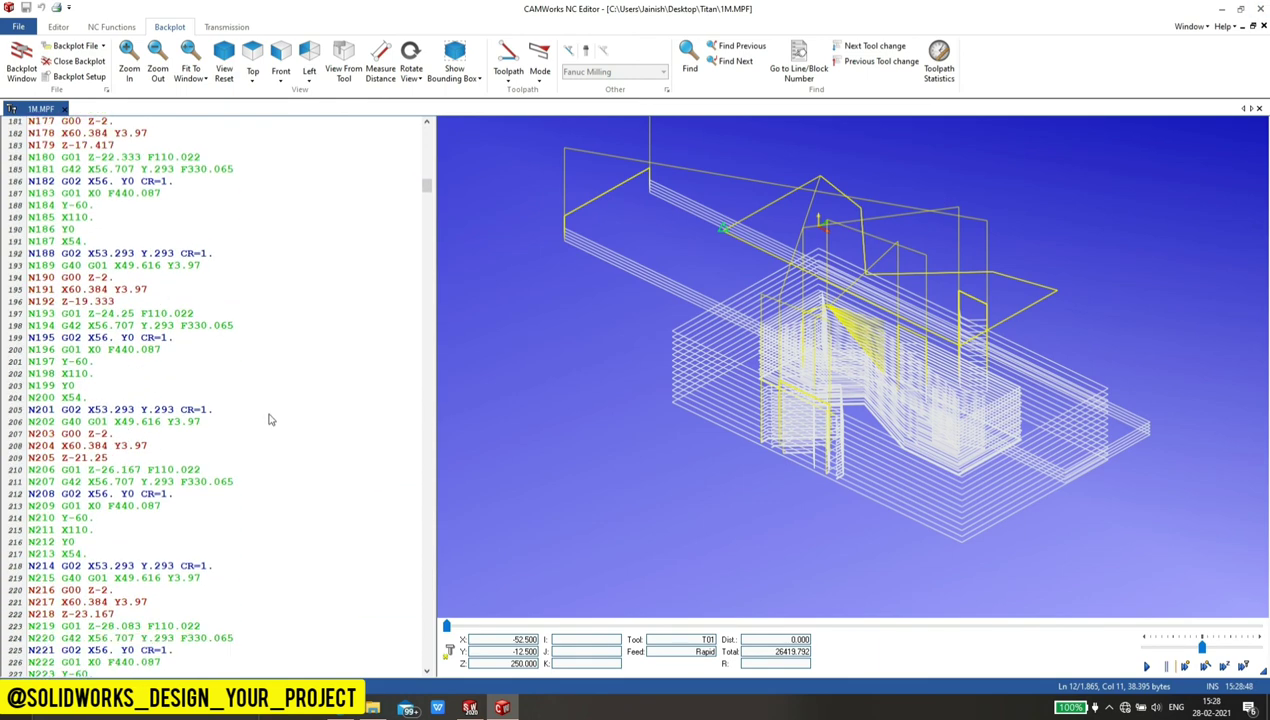
{"action": "left_click", "coordinate": [1262, 9]}
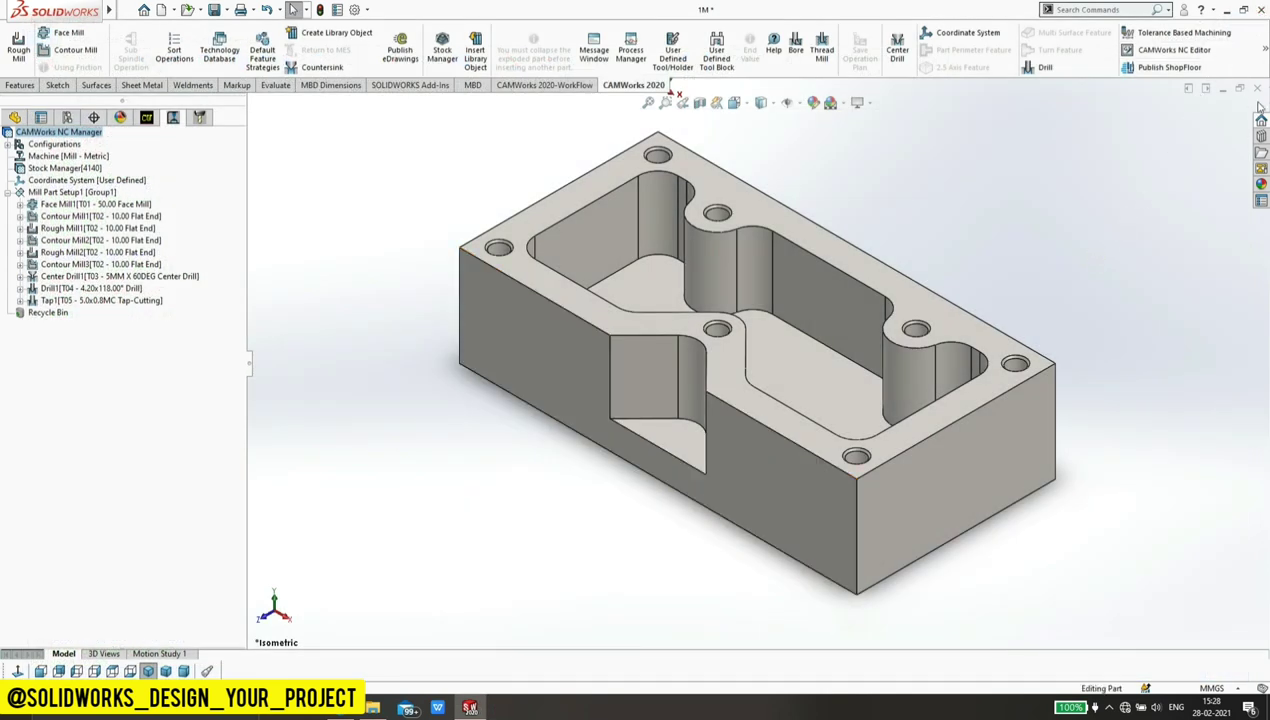
Step: Close the part, then minimize SOLIDWORKS and the browser to reveal File Explorer
{"action": "left_click", "coordinate": [625, 336]}
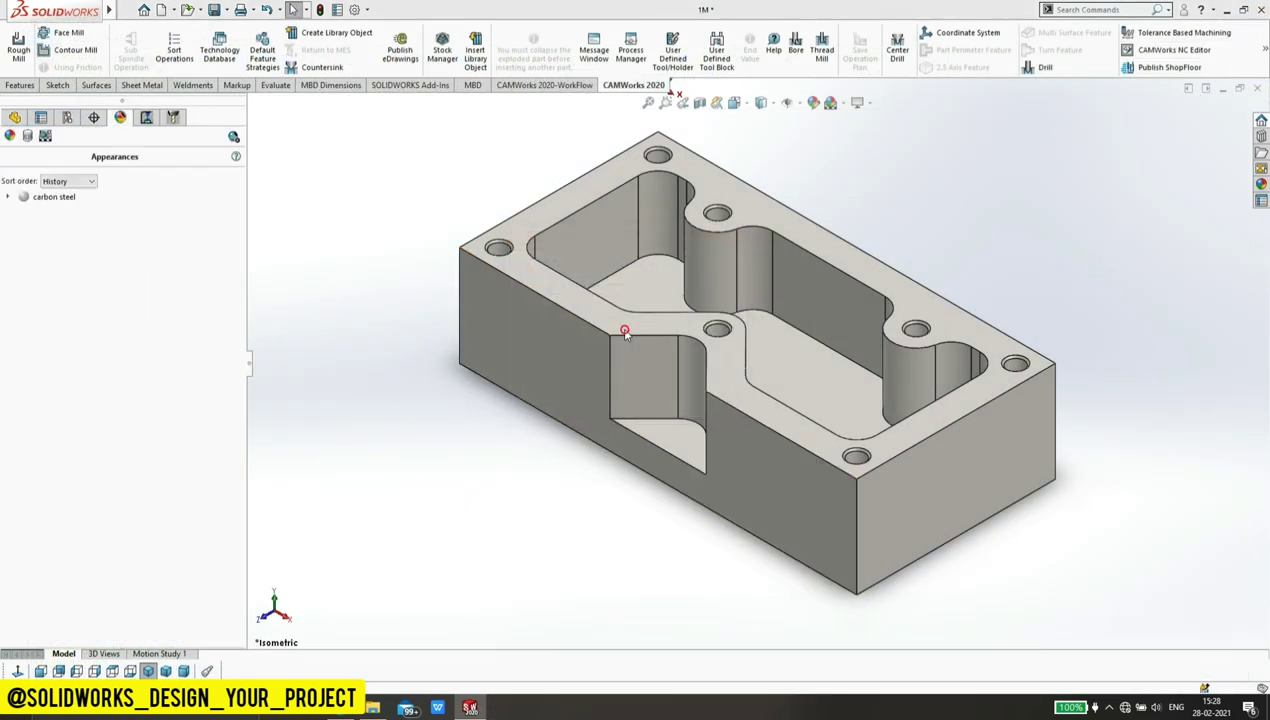
{"action": "left_click", "coordinate": [1227, 10]}
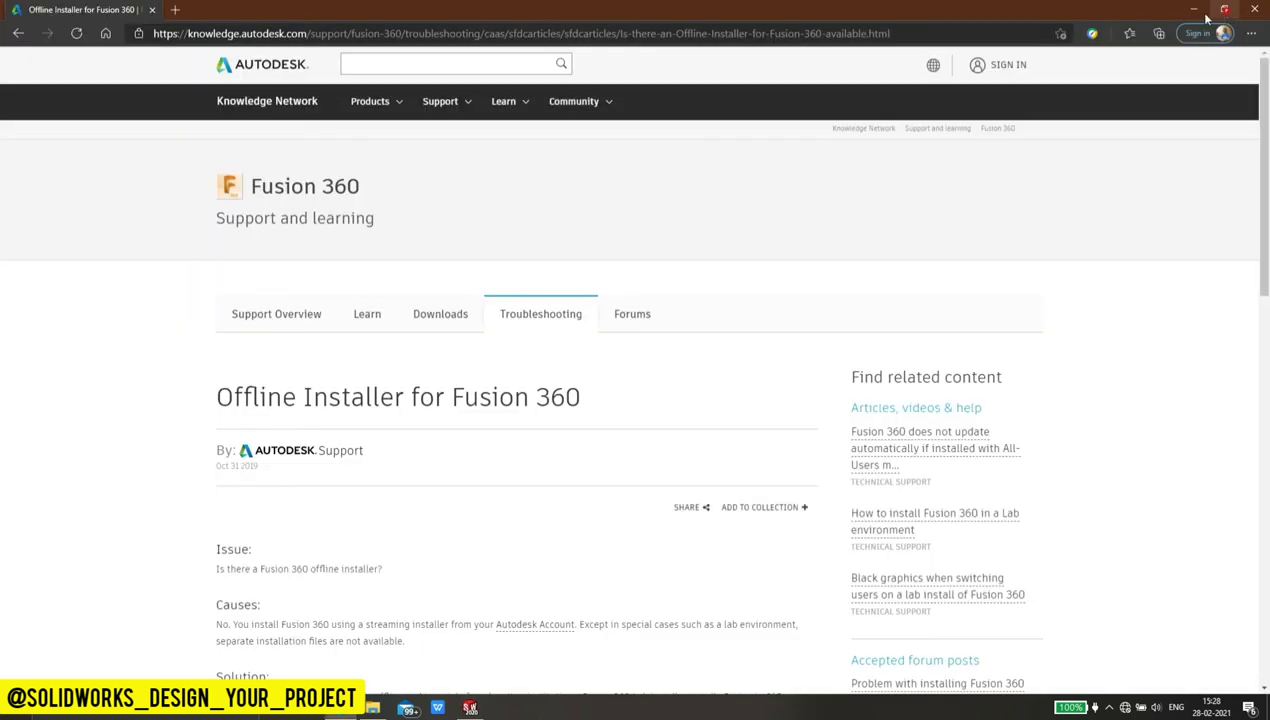
{"action": "left_click", "coordinate": [1193, 9]}
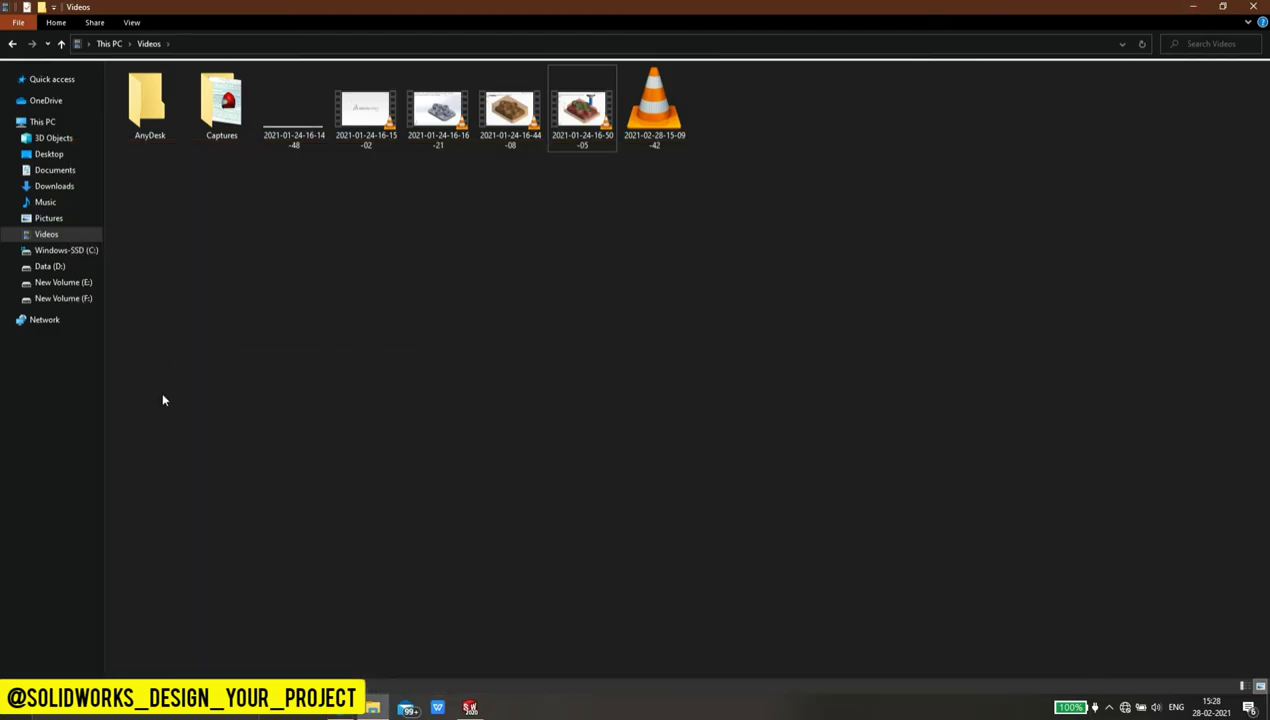
{"action": "mouse_move", "coordinate": [52, 138]}
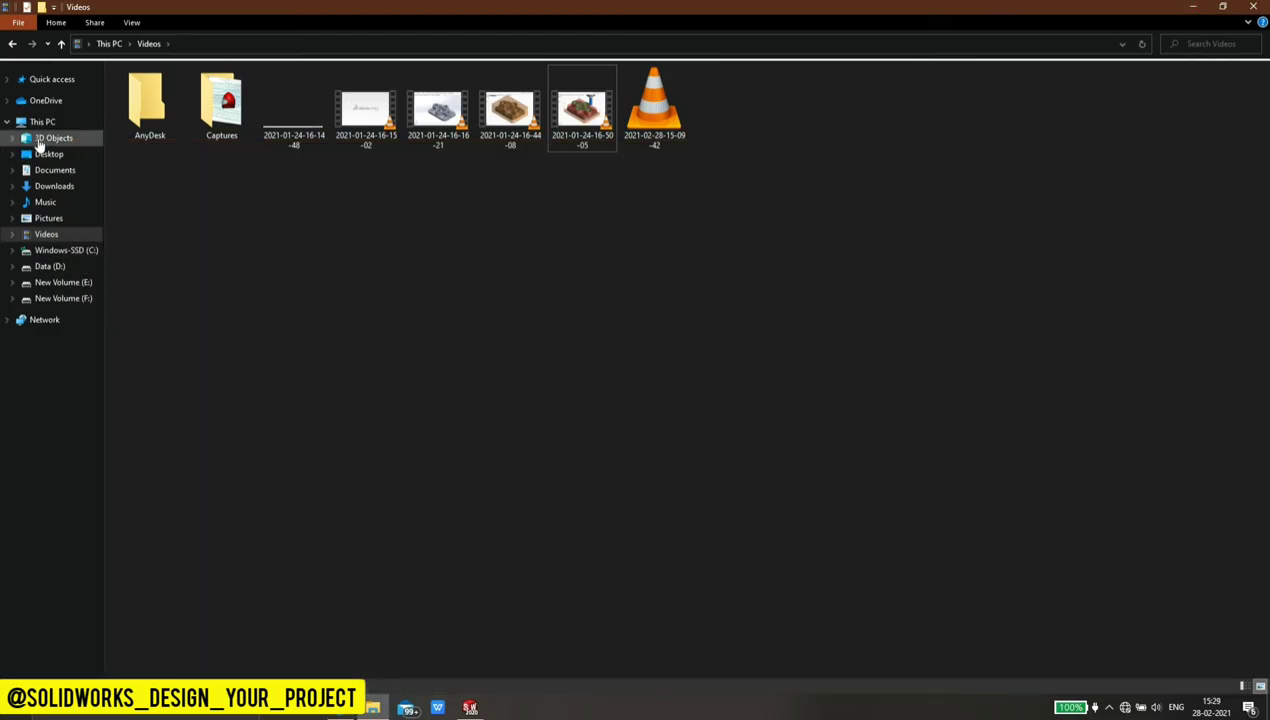
Step: Open 1M MPF from Desktop > Titan in Notepad and maximize the window
{"action": "left_click", "coordinate": [45, 154]}
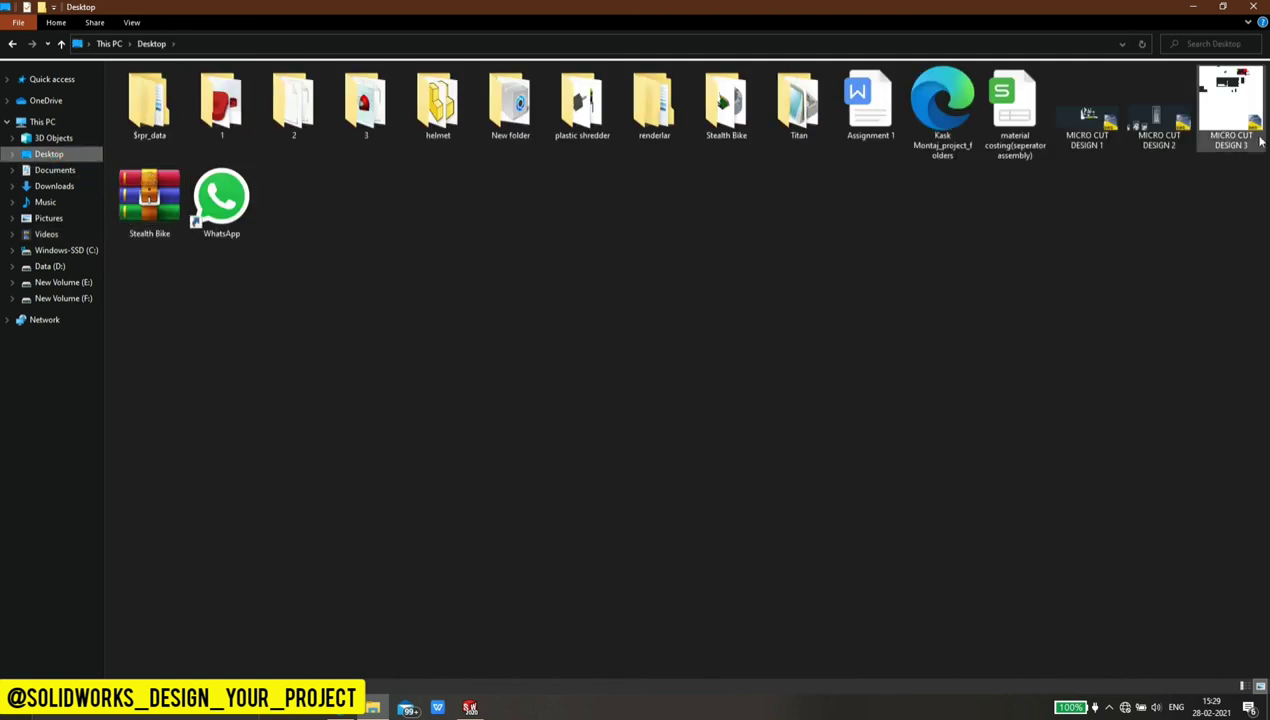
{"action": "double_click", "coordinate": [799, 100]}
{"action": "double_click", "coordinate": [155, 88]}
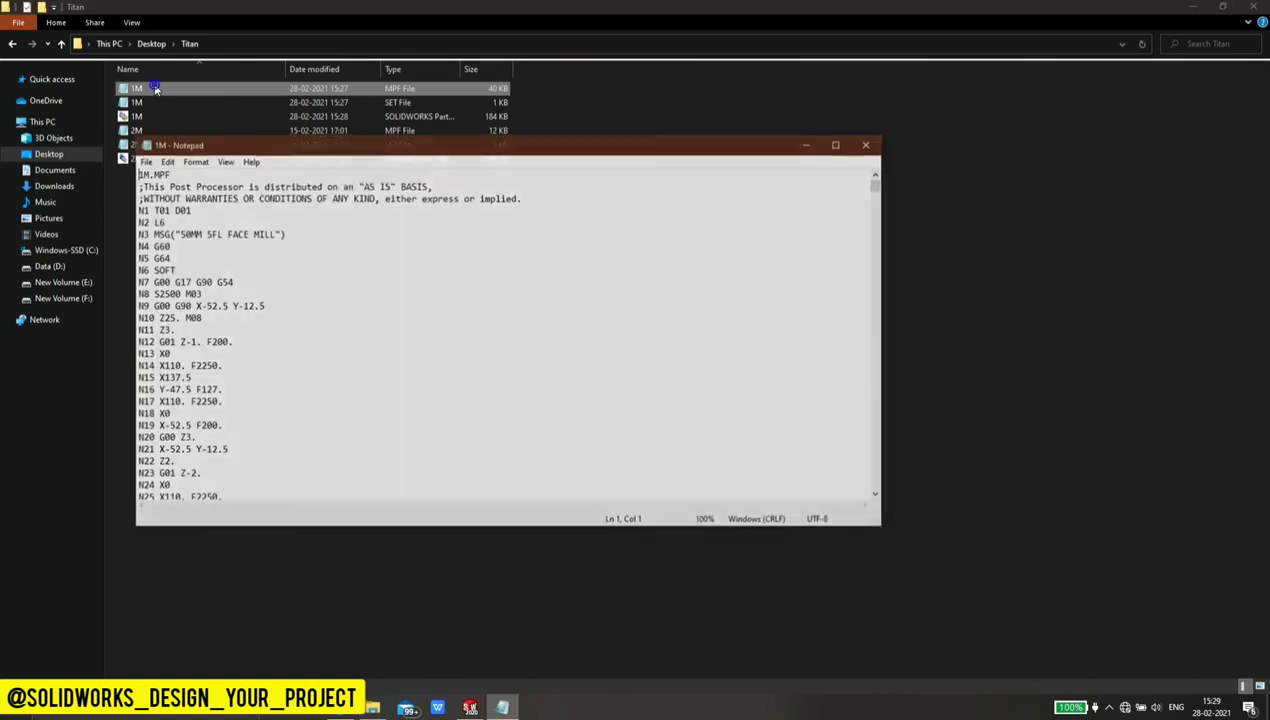
{"action": "left_click_drag", "start_coordinate": [570, 140], "coordinate": [567, 108]}
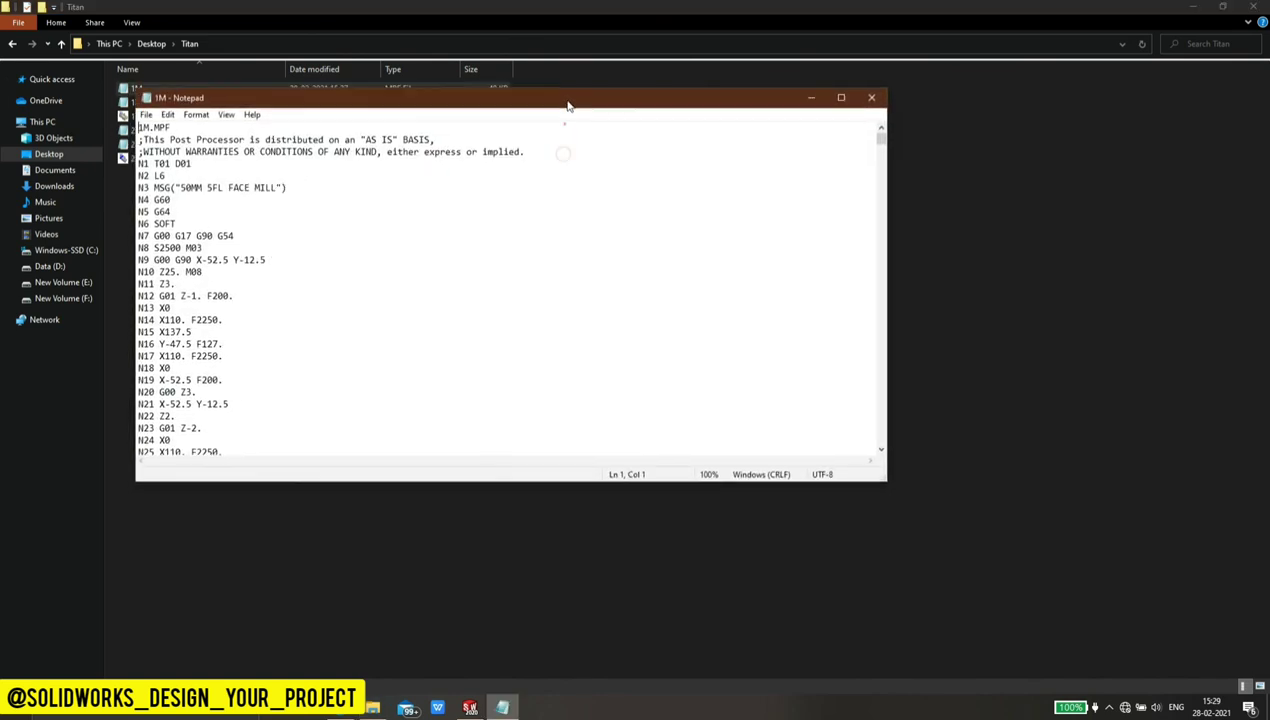
{"action": "double_click", "coordinate": [567, 108]}
Step: Scroll through the 1M G-code to the end, then close Notepad
{"action": "scroll", "coordinate": [185, 334], "scroll_direction": "down", "scroll_amount": 6}
{"action": "scroll", "coordinate": [185, 334], "scroll_direction": "down", "scroll_amount": 10}
{"action": "scroll", "coordinate": [187, 332], "scroll_direction": "down", "scroll_amount": 6}
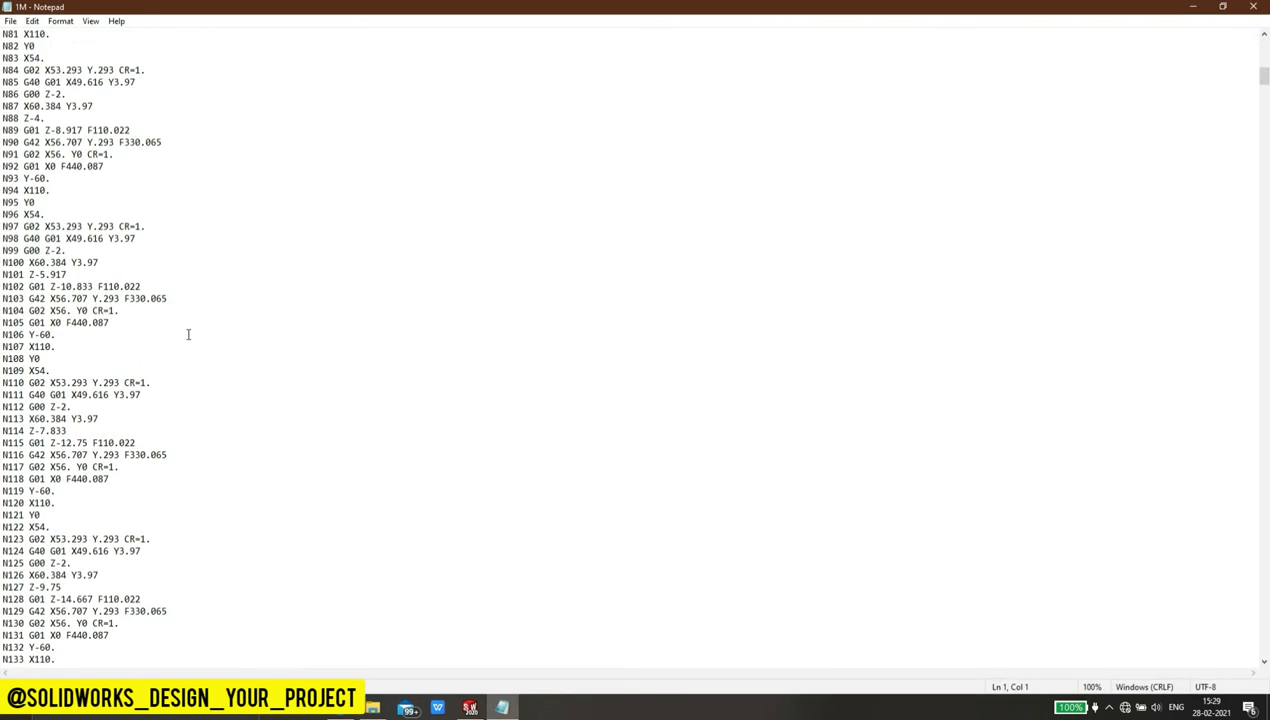
{"action": "scroll", "coordinate": [187, 332], "scroll_direction": "down", "scroll_amount": 5}
{"action": "scroll", "coordinate": [190, 340], "scroll_direction": "down", "scroll_amount": 7, "text": "ctrl"}
{"action": "scroll", "coordinate": [195, 350], "scroll_direction": "down", "scroll_amount": 5}
{"action": "scroll", "coordinate": [196, 360], "scroll_direction": "down", "scroll_amount": 5}
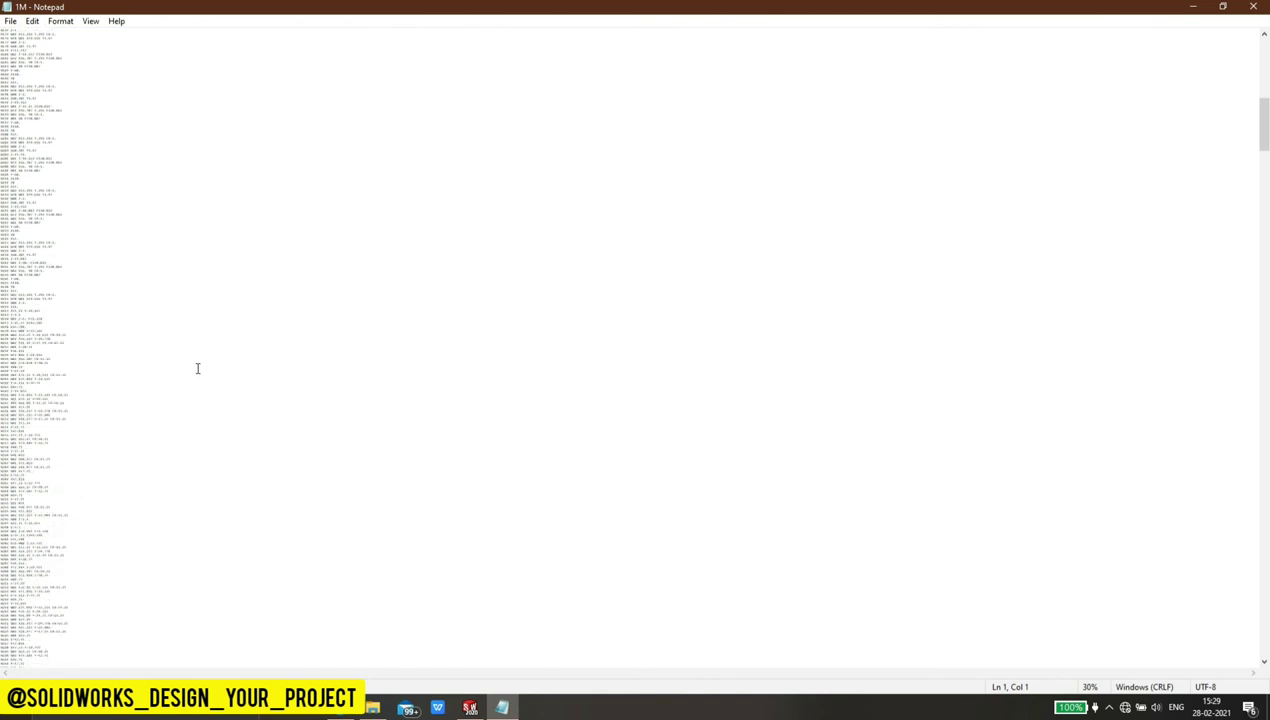
{"action": "scroll", "coordinate": [198, 368], "scroll_direction": "down", "scroll_amount": 3}
{"action": "scroll", "coordinate": [198, 377], "scroll_direction": "down", "scroll_amount": 5}
{"action": "scroll", "coordinate": [198, 384], "scroll_direction": "down", "scroll_amount": 1}
{"action": "scroll", "coordinate": [198, 384], "scroll_direction": "down", "scroll_amount": 2, "text": "ctrl"}
{"action": "scroll", "coordinate": [198, 386], "scroll_direction": "up", "scroll_amount": 5, "text": "ctrl"}
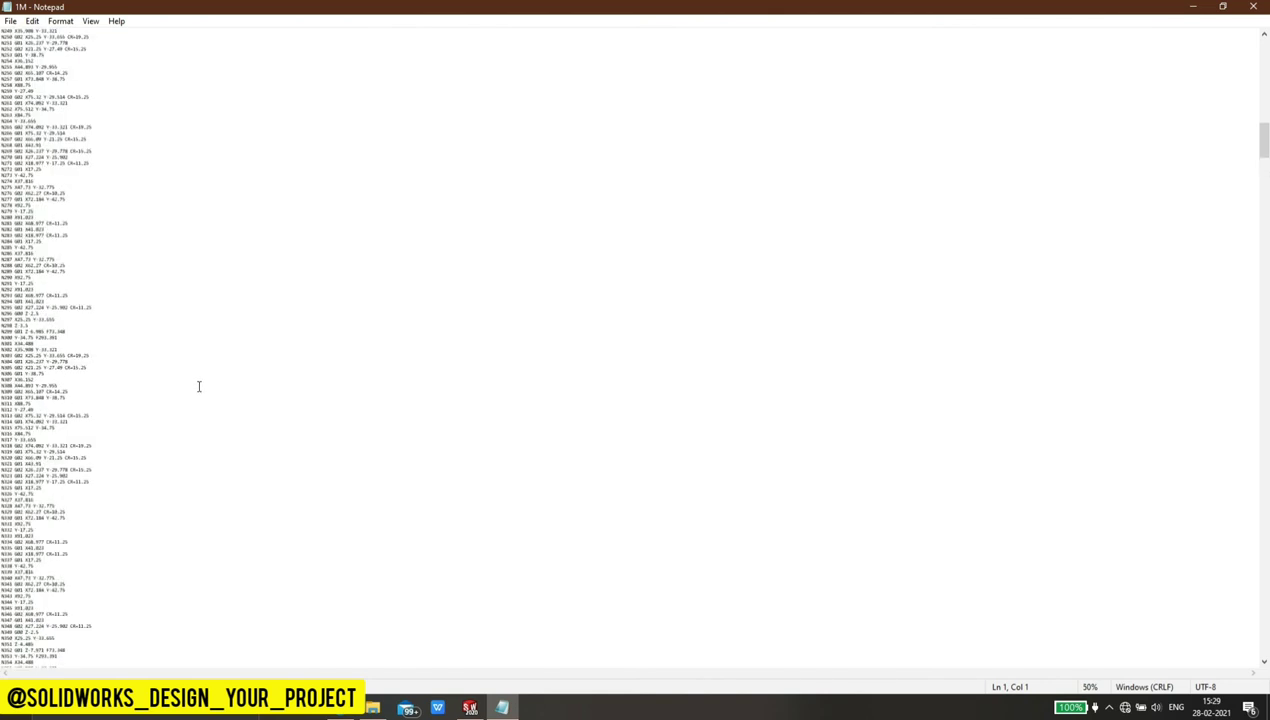
{"action": "scroll", "coordinate": [198, 388], "scroll_direction": "down", "scroll_amount": 3}
{"action": "scroll", "coordinate": [198, 392], "scroll_direction": "down", "scroll_amount": 3}
{"action": "scroll", "coordinate": [198, 392], "scroll_direction": "down", "scroll_amount": 8}
{"action": "scroll", "coordinate": [200, 390], "scroll_direction": "down", "scroll_amount": 9}
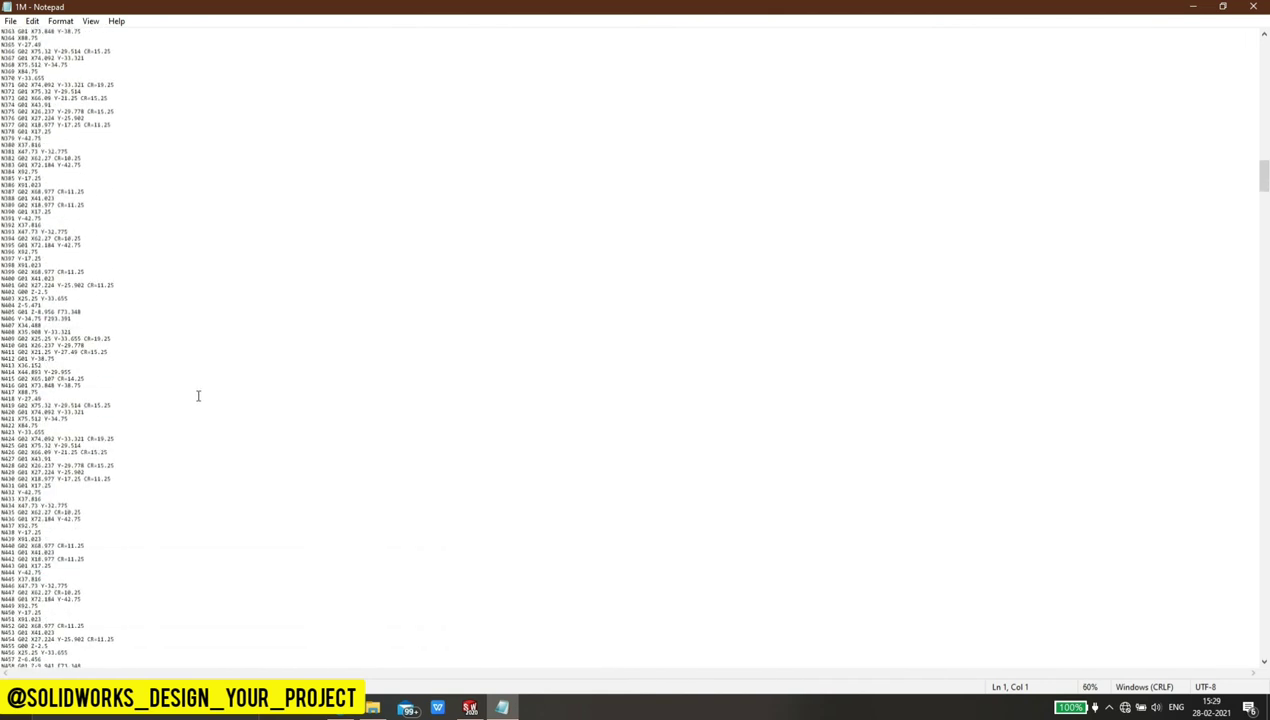
{"action": "scroll", "coordinate": [200, 390], "scroll_direction": "up", "scroll_amount": 4, "text": "ctrl"}
{"action": "scroll", "coordinate": [210, 385], "scroll_direction": "down", "scroll_amount": 8}
{"action": "scroll", "coordinate": [215, 383], "scroll_direction": "down", "scroll_amount": 15}
{"action": "scroll", "coordinate": [241, 374], "scroll_direction": "down", "scroll_amount": 11}
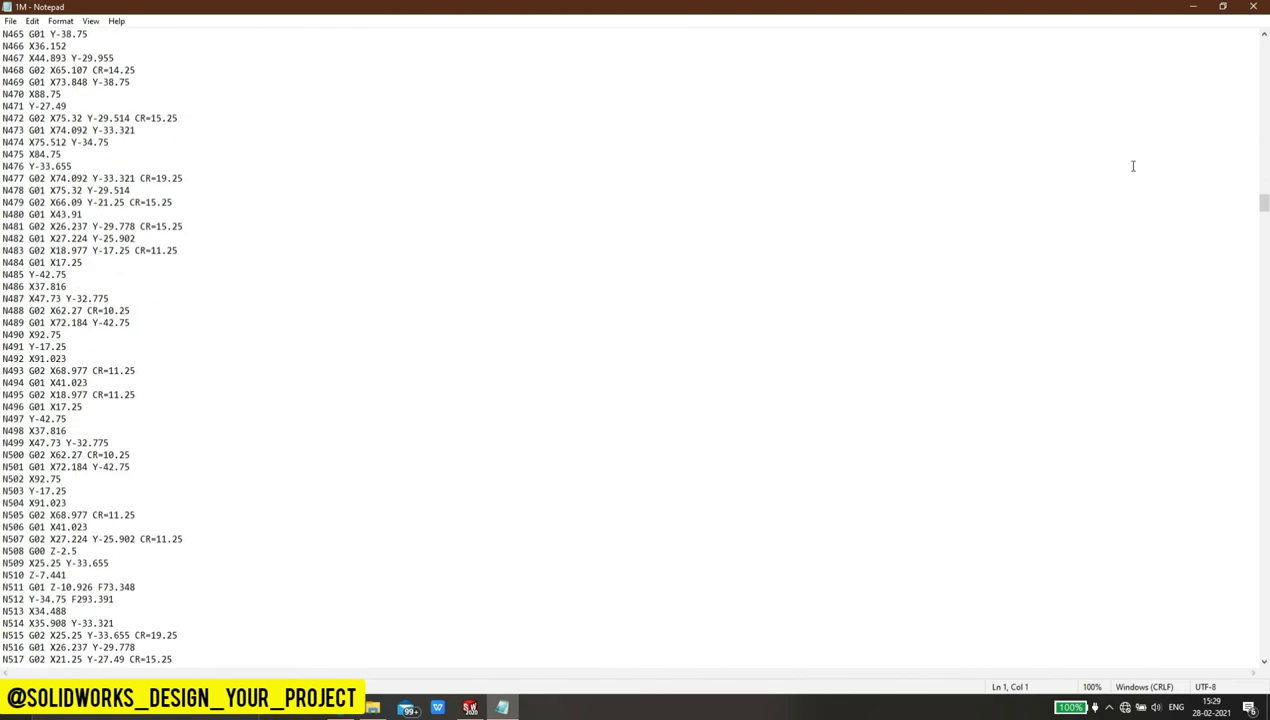
{"action": "mouse_move", "coordinate": [1264, 215]}
{"action": "left_mouse_down"}
{"action": "mouse_move", "coordinate": [1264, 452]}
{"action": "mouse_move", "coordinate": [1238, 642]}
{"action": "left_mouse_up"}
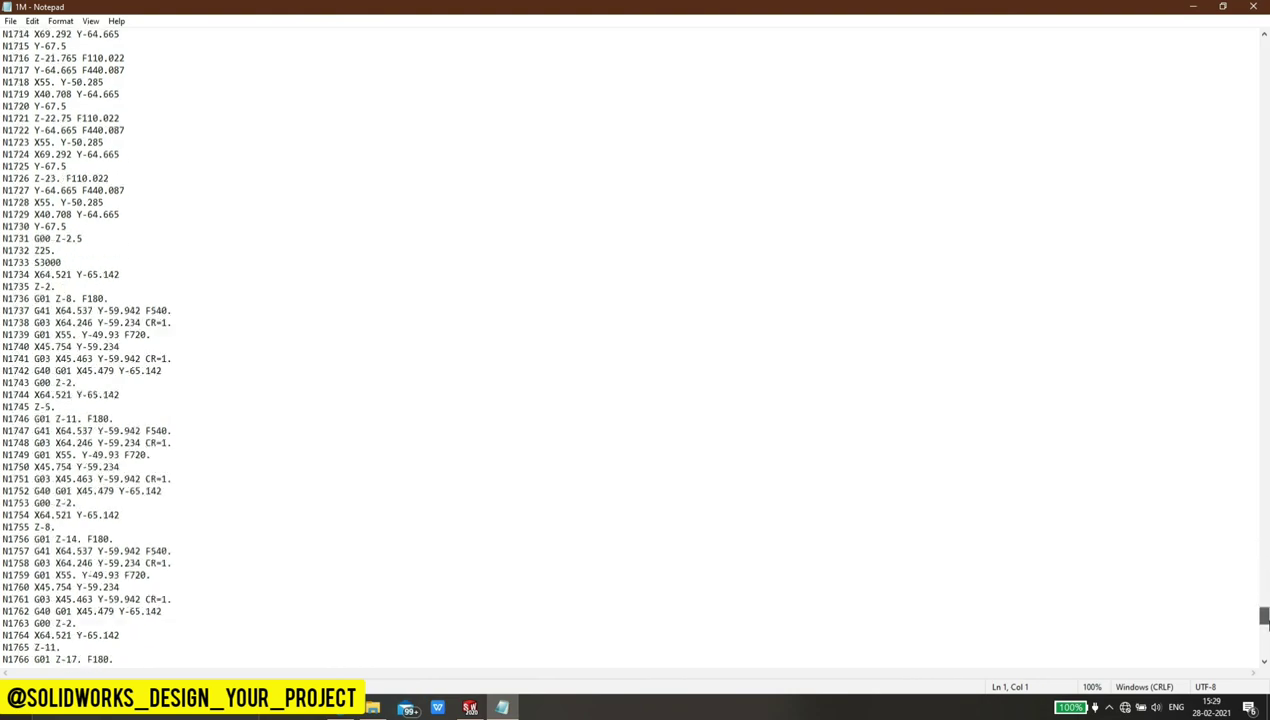
{"action": "left_click", "coordinate": [1258, 6]}
Step: Review the 1M SET file's tool list and 1 HRS 14 MIN 21 SEC machine time in Notepad, then dismiss Notepad
{"action": "double_click", "coordinate": [162, 101]}
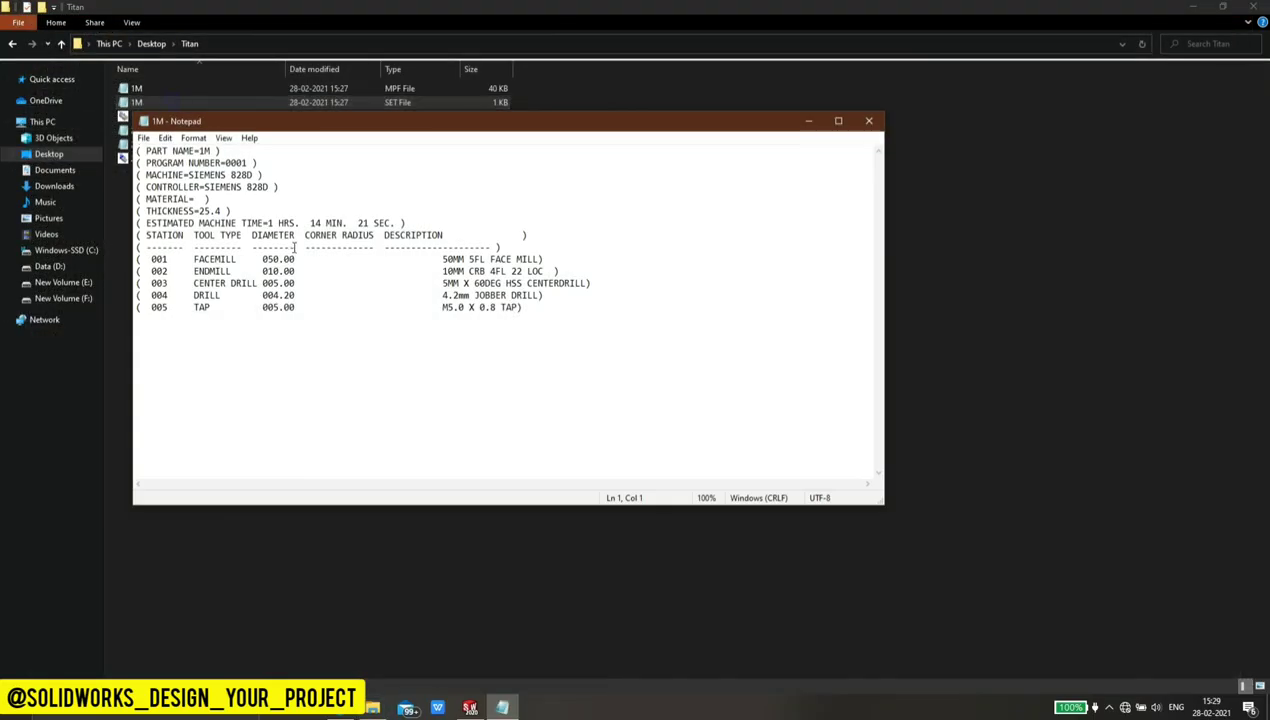
{"action": "left_click_drag", "start_coordinate": [565, 310], "coordinate": [141, 150]}
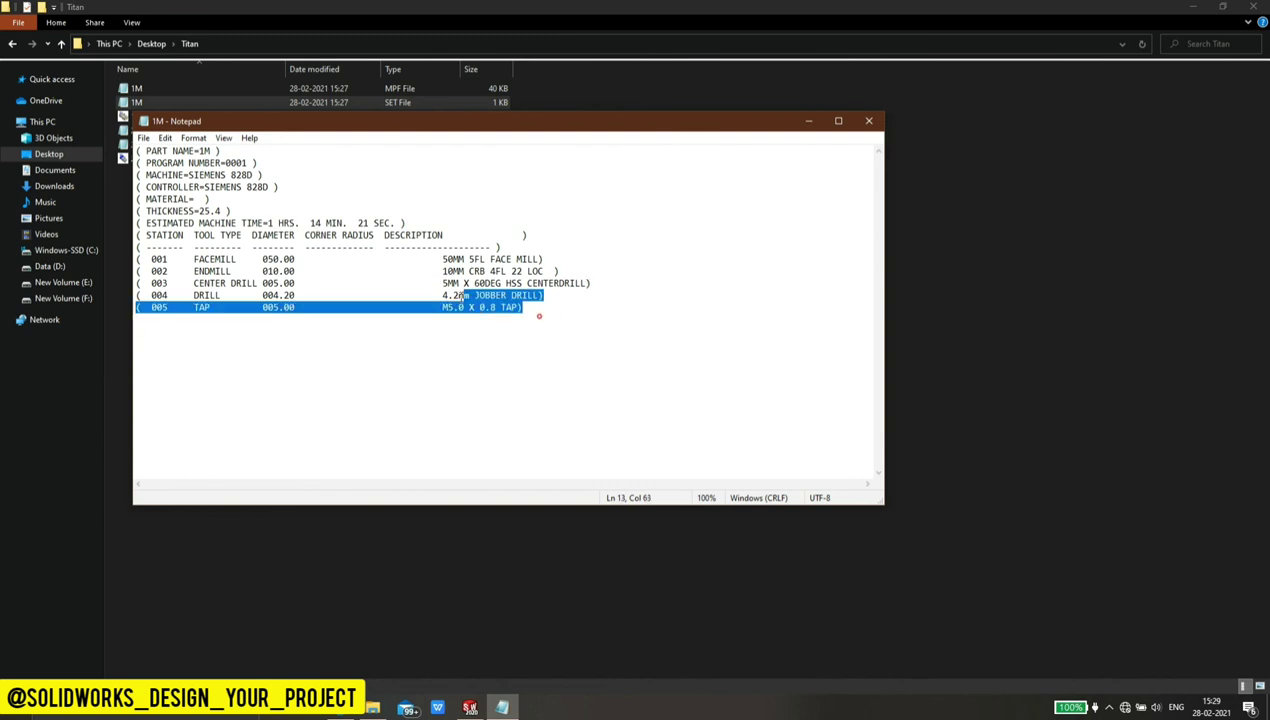
{"action": "left_click", "coordinate": [268, 223]}
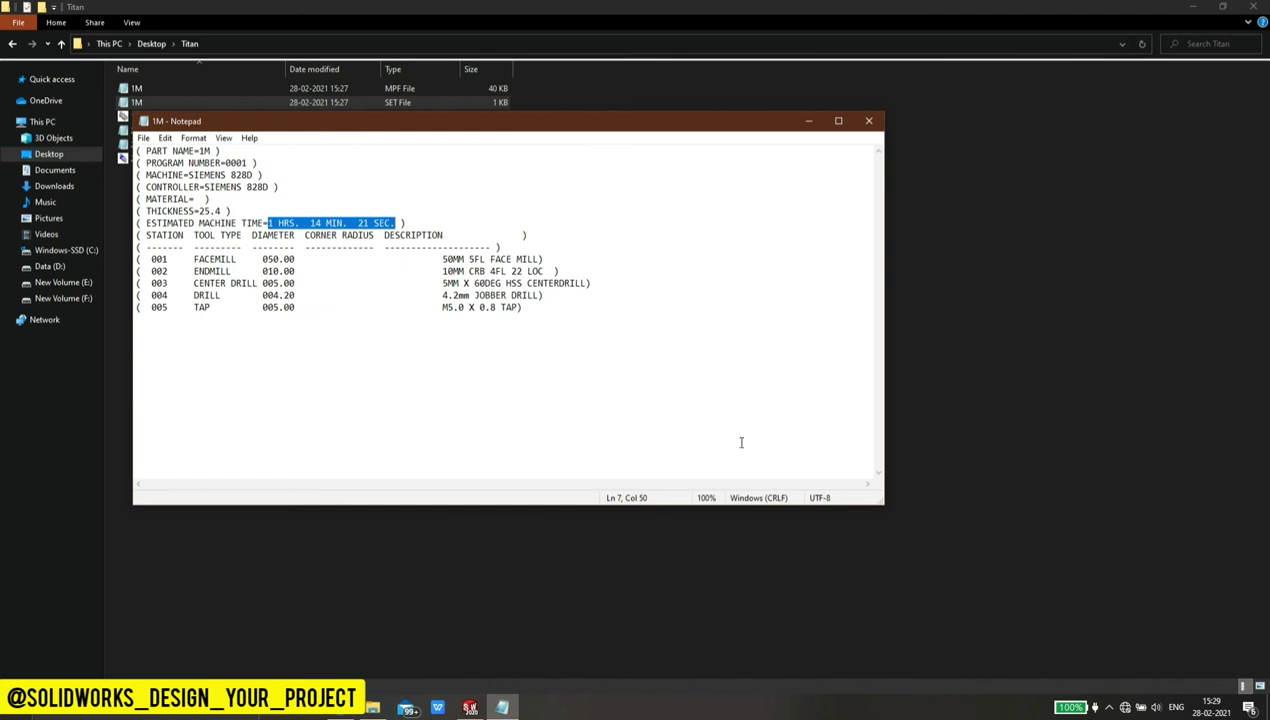
{"action": "left_click", "coordinate": [541, 543]}
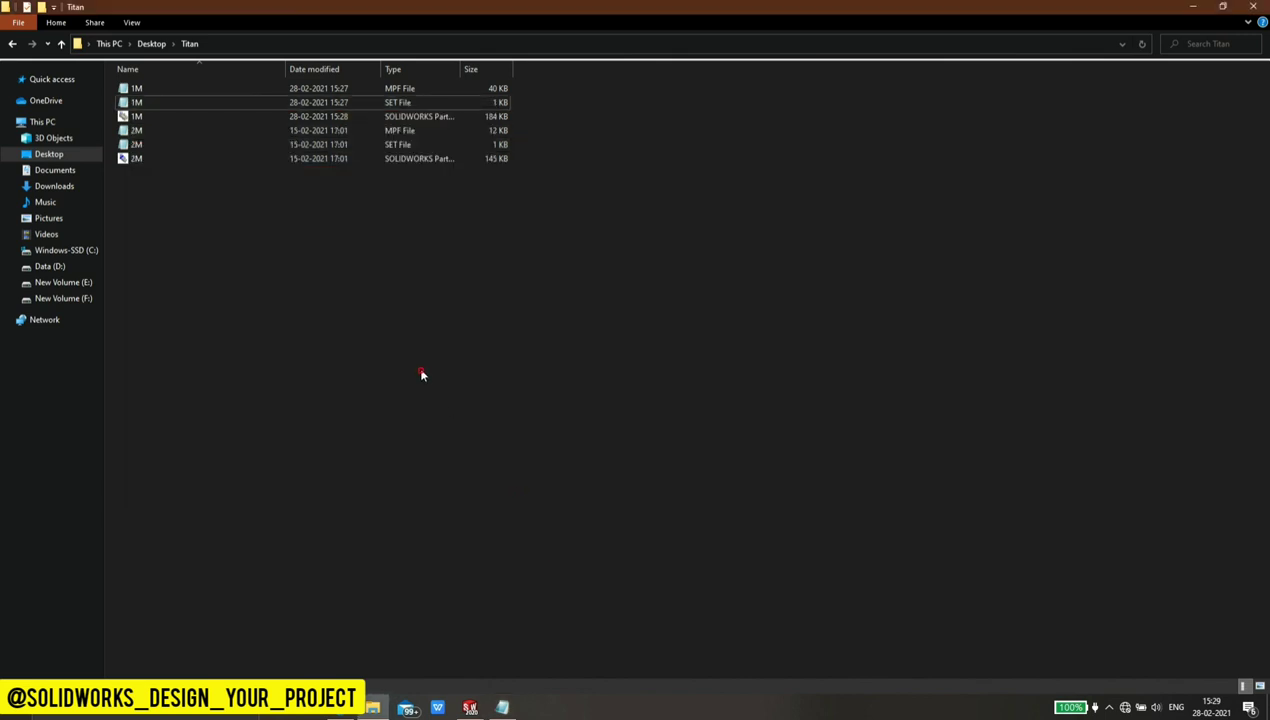